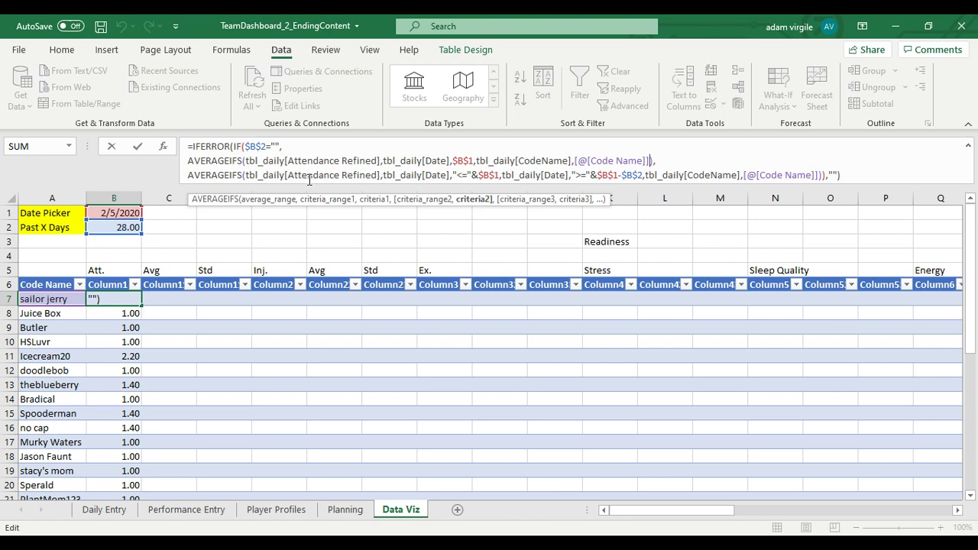
- Add the criterion tbl_daily[Ones],1 to the first AVERAGEIFS of the attendance formula in B7
text(,tbl,)
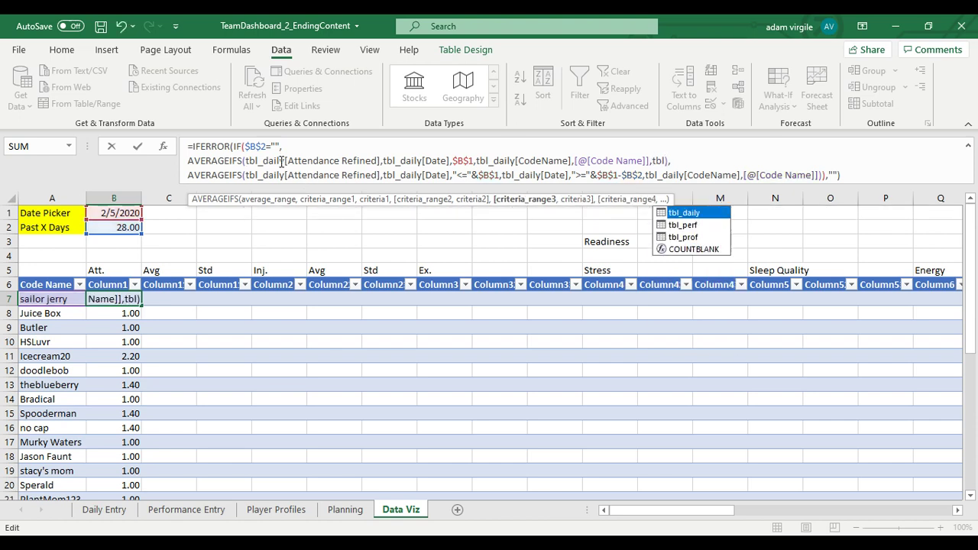
key(Tab)
text([On)
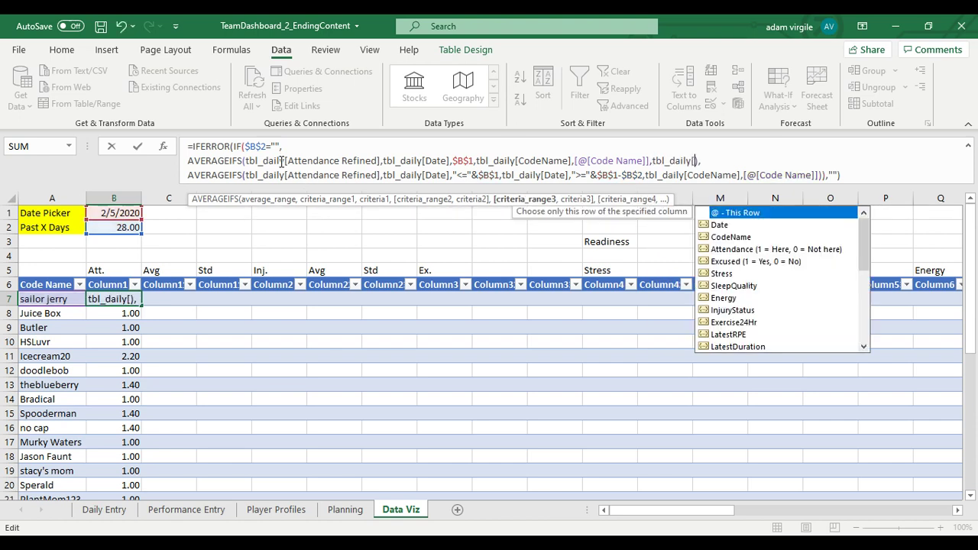
key(Tab)
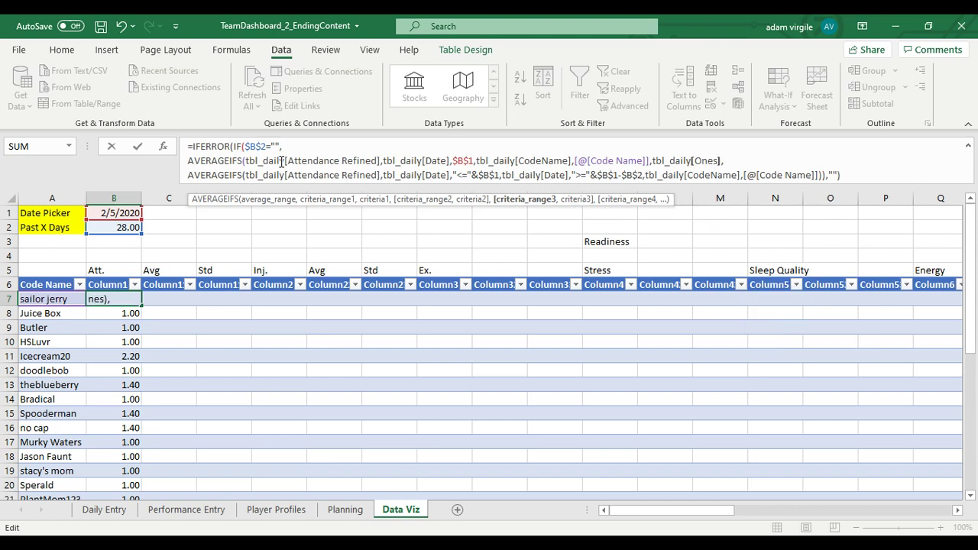
text(],1),)
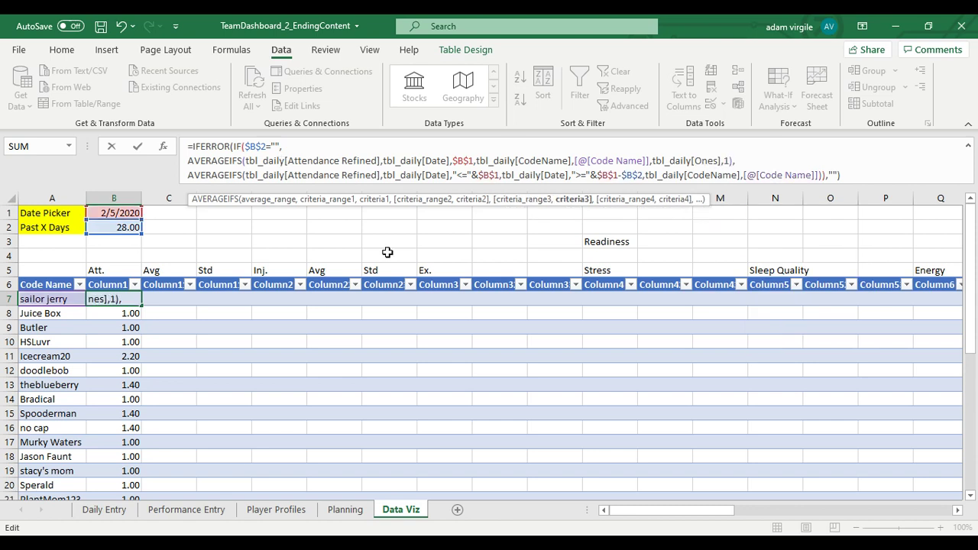
- Append the criterion tbl_daily[Ones],1 to the second AVERAGEIFS in B7 and commit the formula
click(824, 175)
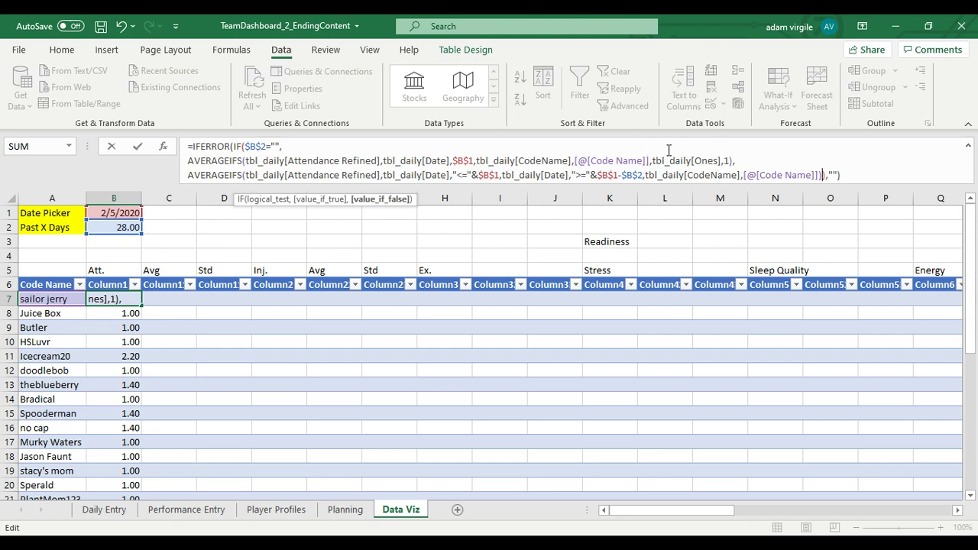
click(820, 174)
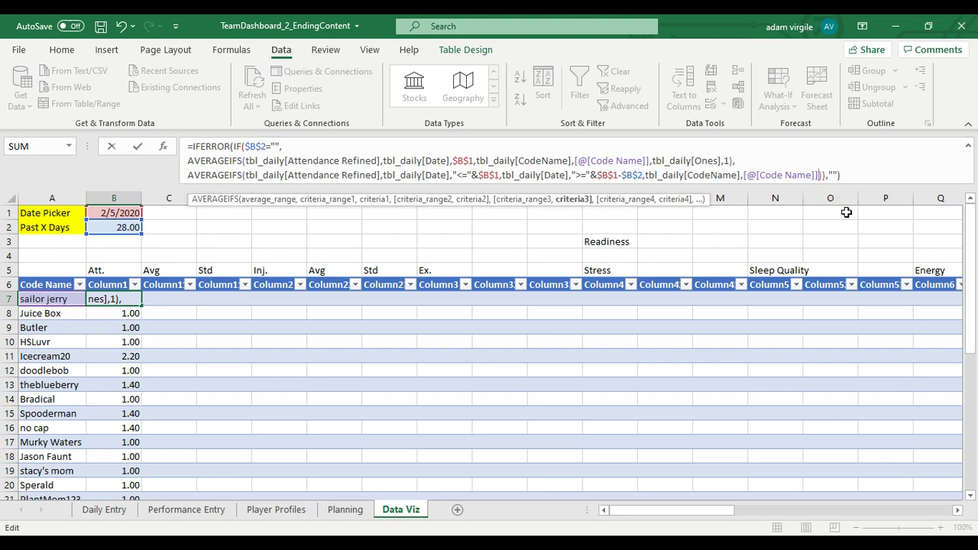
text(,)
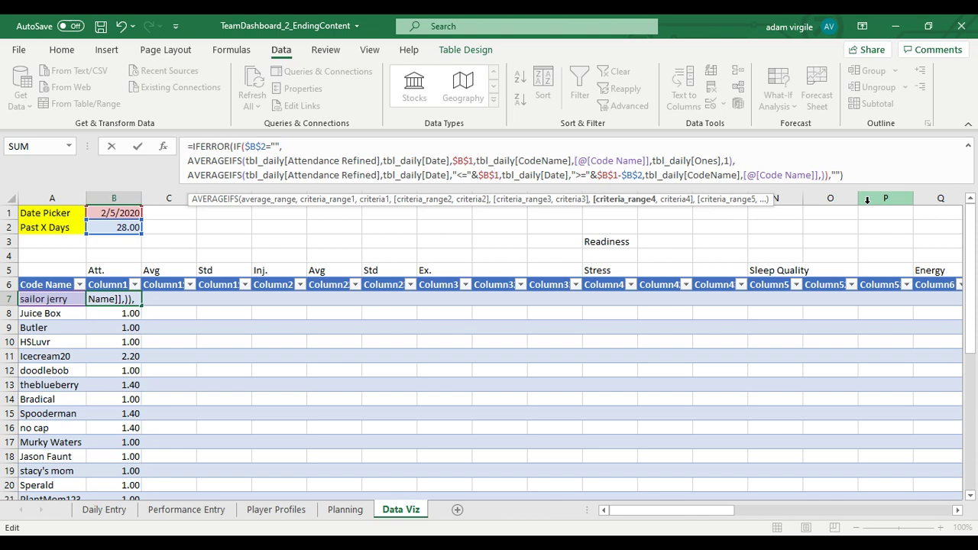
text(tbl)
key(Tab)
text([)
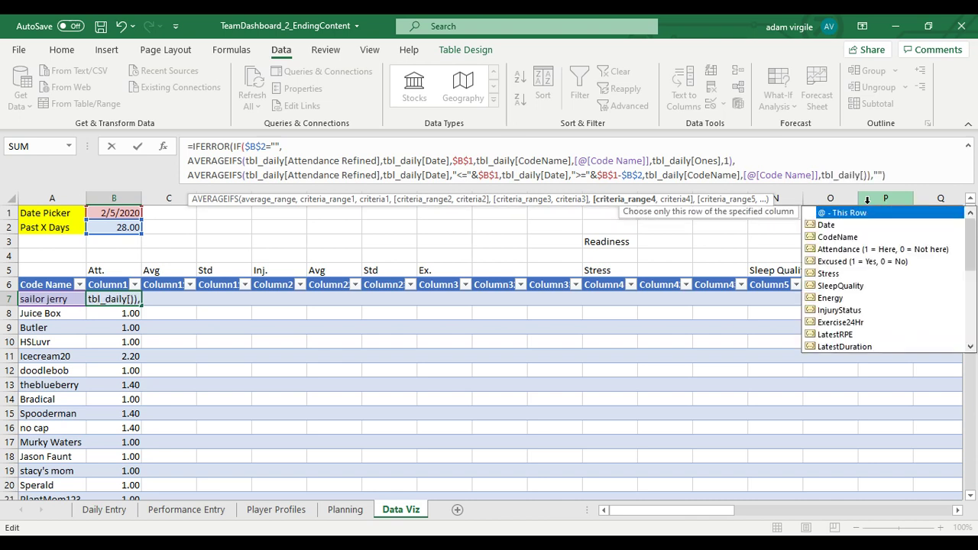
text(Ones],1)
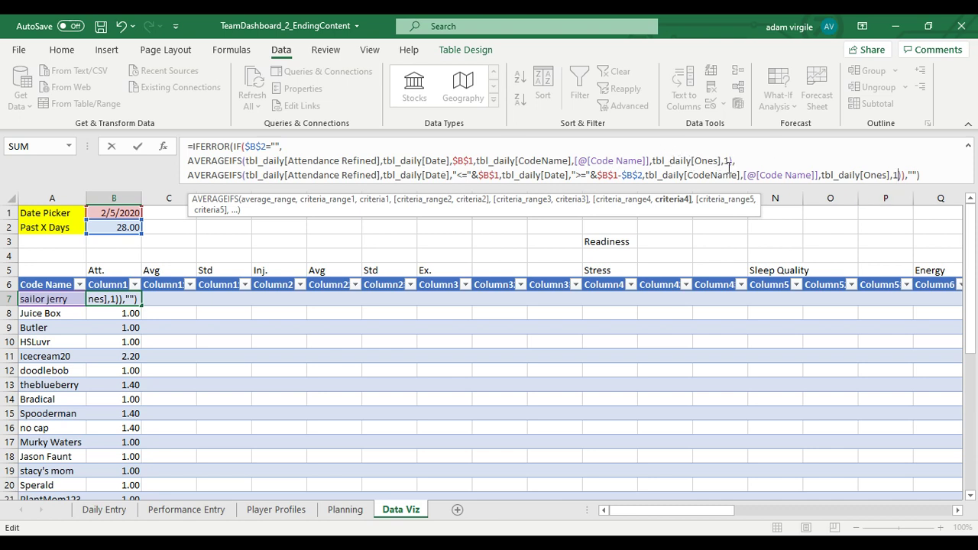
key(Return)
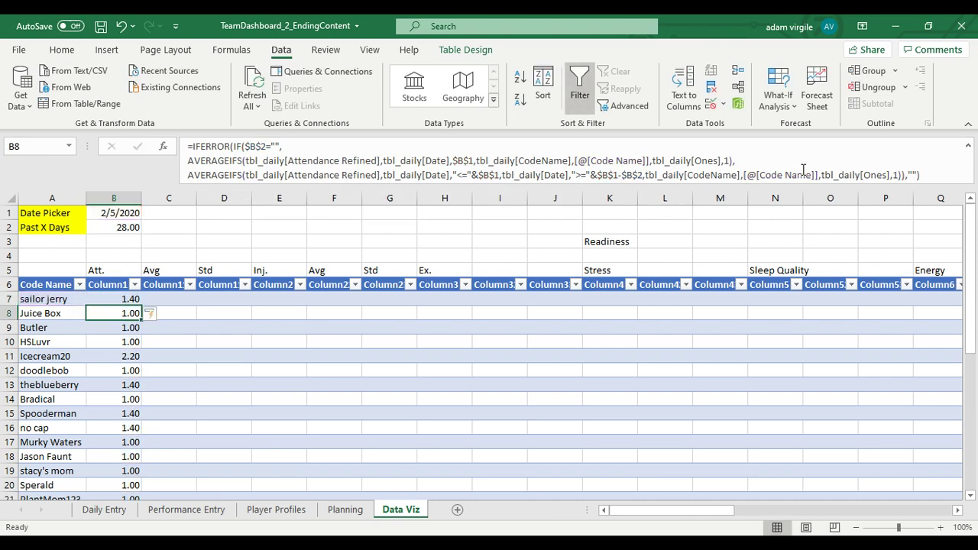
key(Up)
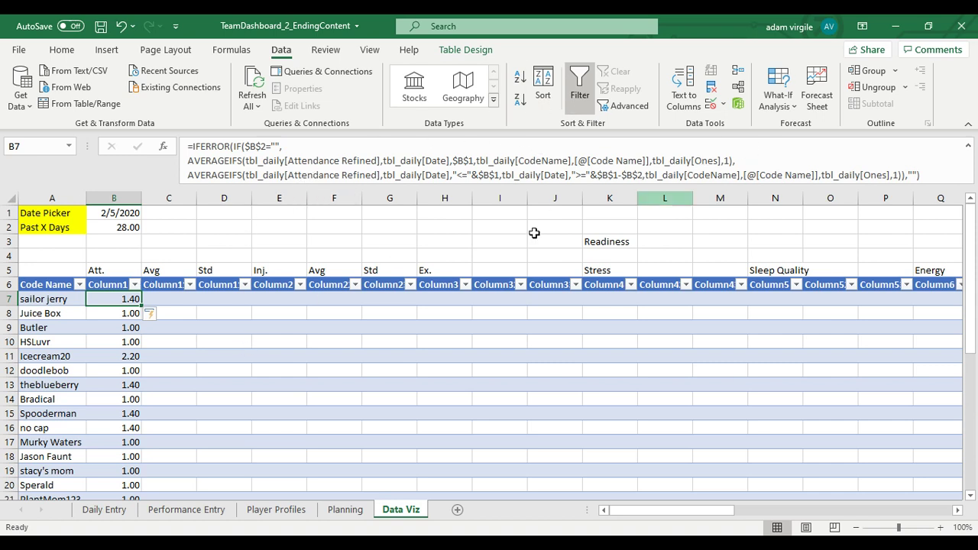
- Examine the Academic Year and other columns on Daily Entry, look through the remaining sheets, and review the code names on Data Viz
click(106, 510)
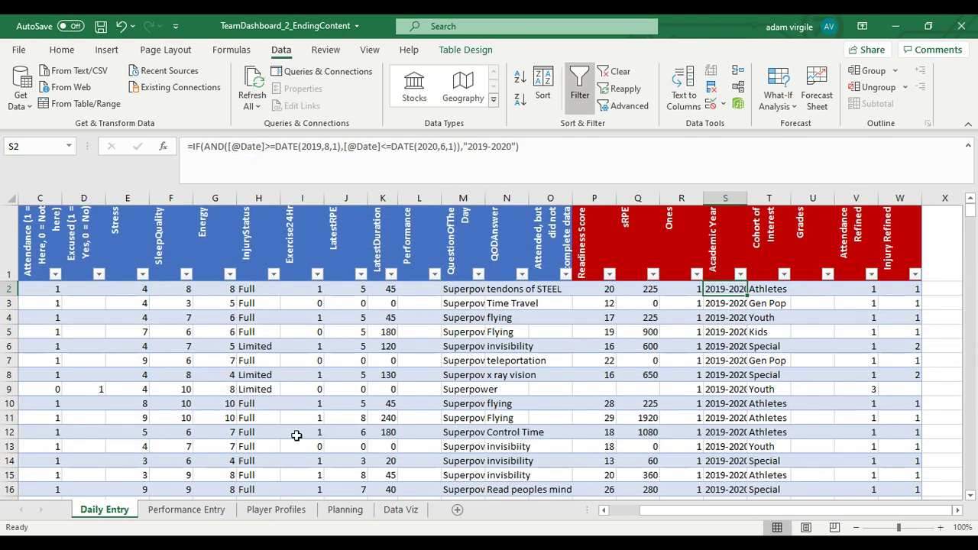
click(726, 316)
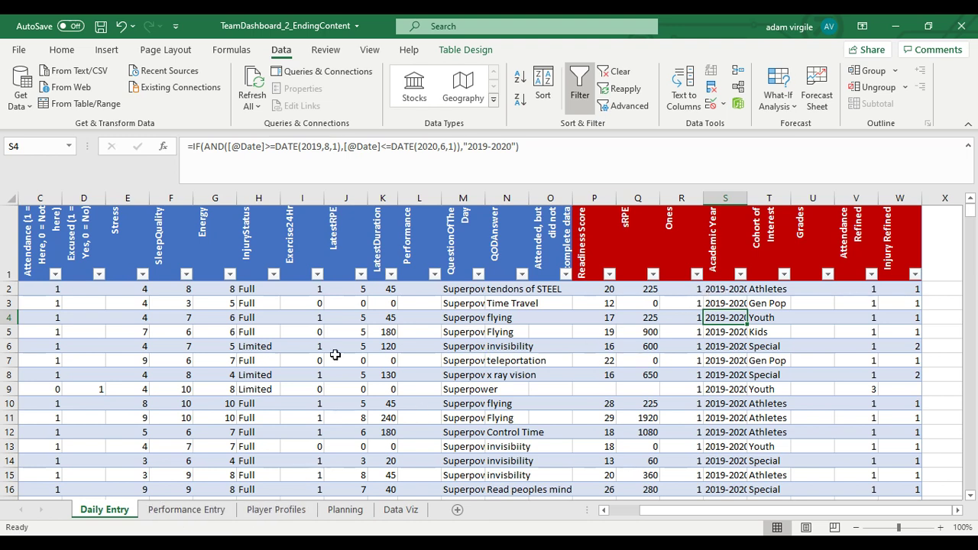
drag(715, 517, 674, 517)
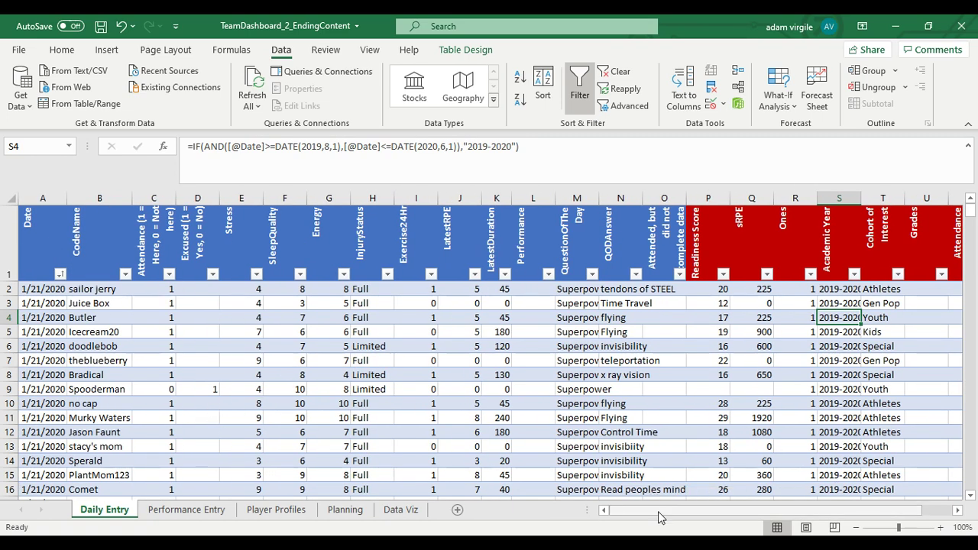
mouse_move(660, 516)
mouse_down()
mouse_move(678, 516)
mouse_move(654, 515)
mouse_up()
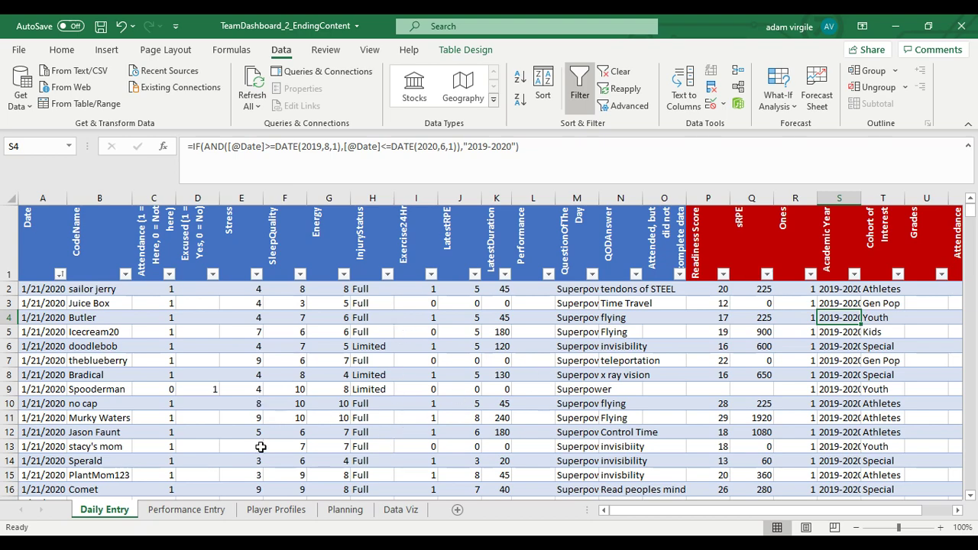
click(178, 510)
click(275, 509)
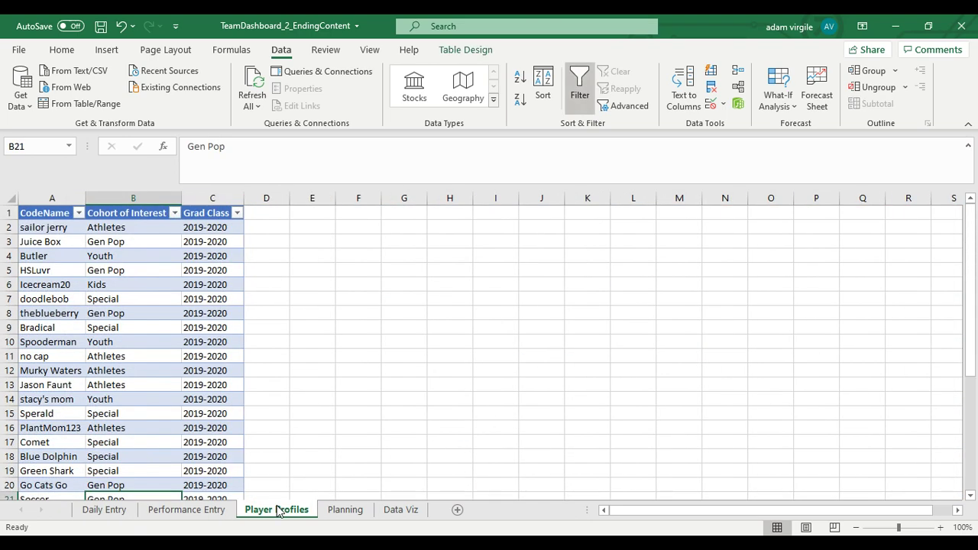
click(337, 510)
click(400, 510)
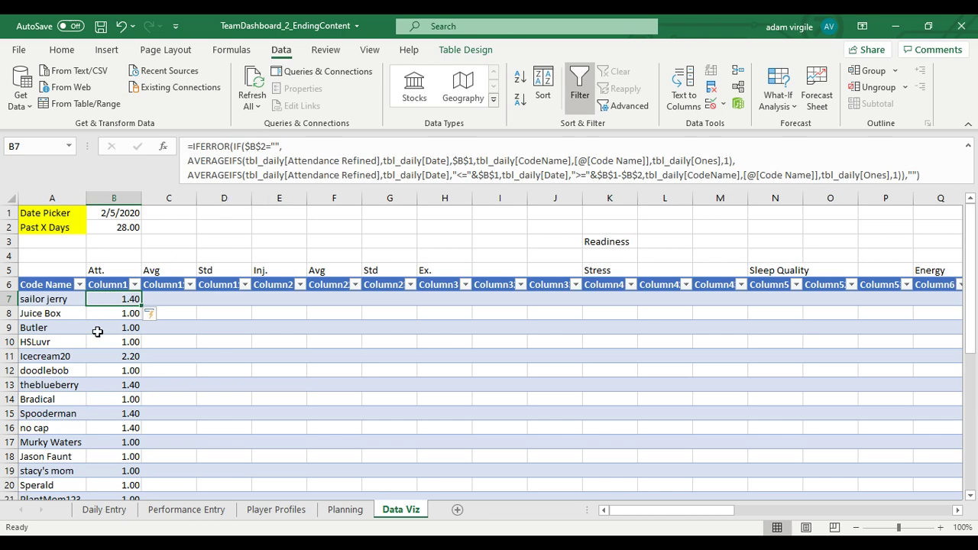
scroll(79, 344, down, 2)
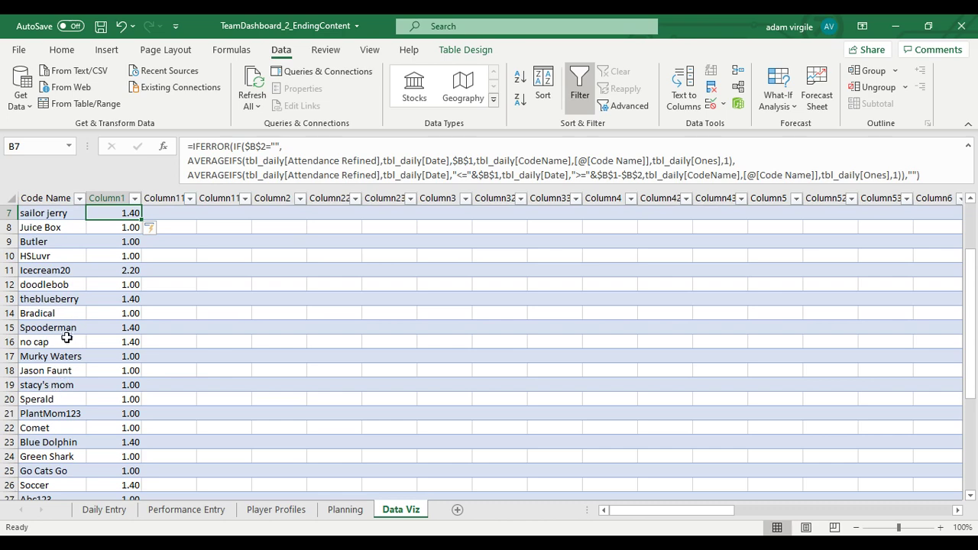
scroll(73, 328, up, 2)
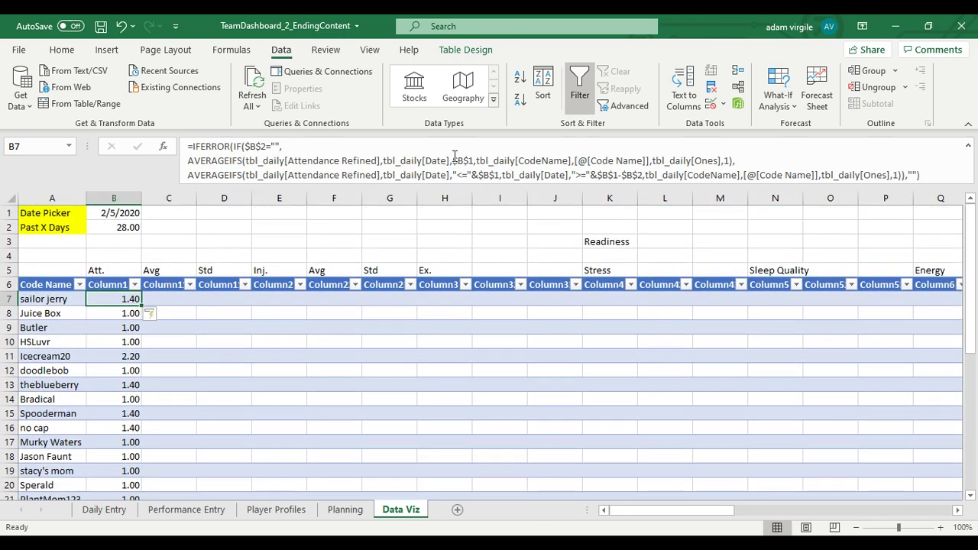
- Insert tbl_daily[Academic Year] as a criteria range before tbl_daily[Ones] in the first AVERAGEIFS of B7
click(653, 160)
text(,)
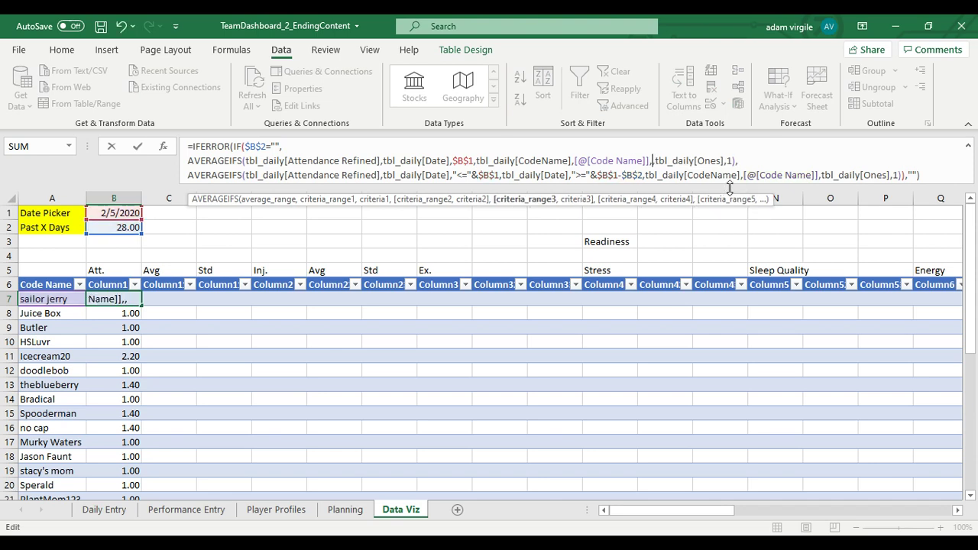
text(tbl)
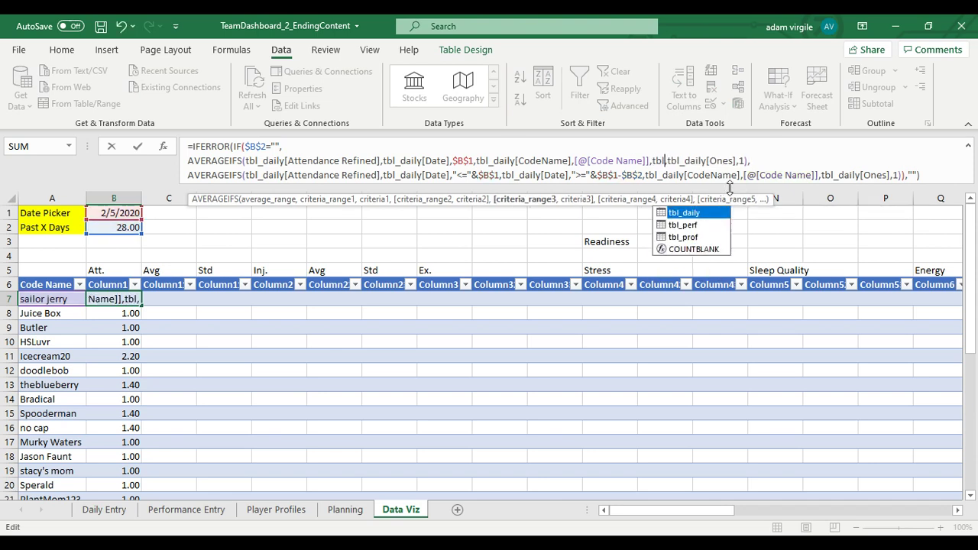
text(_)
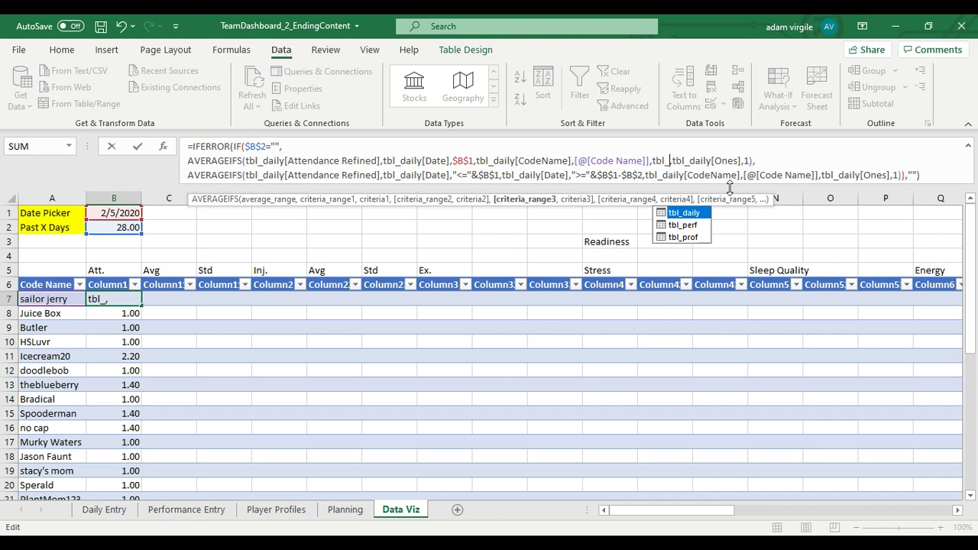
key(Tab)
text([)
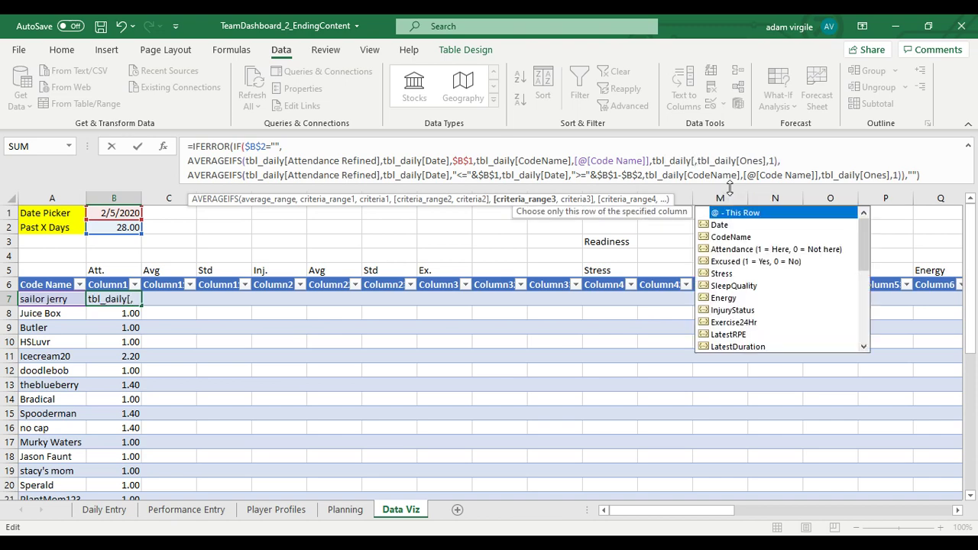
text(ac)
key(Tab)
text(])
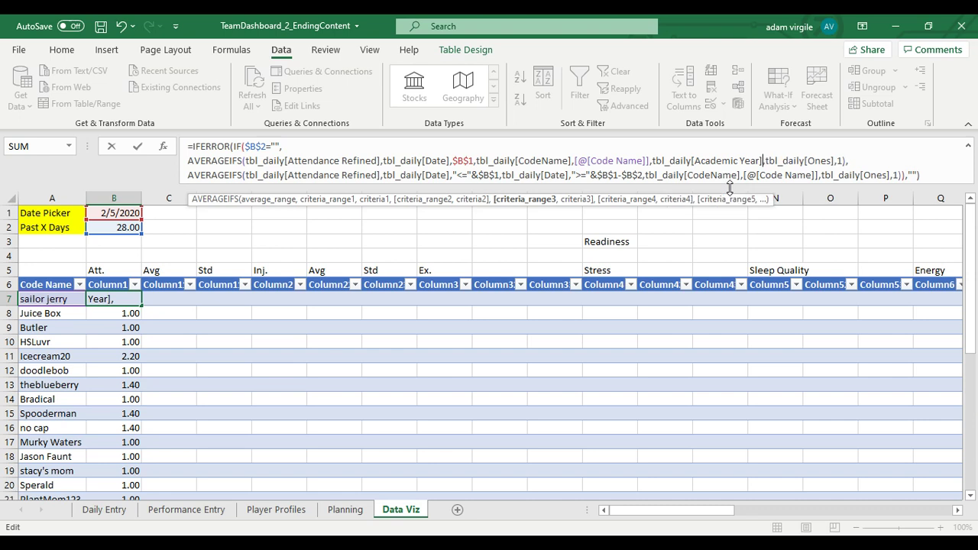
- Set the Academic Year criterion in the first AVERAGEIFS to the absolute reference $B$3
text(,)
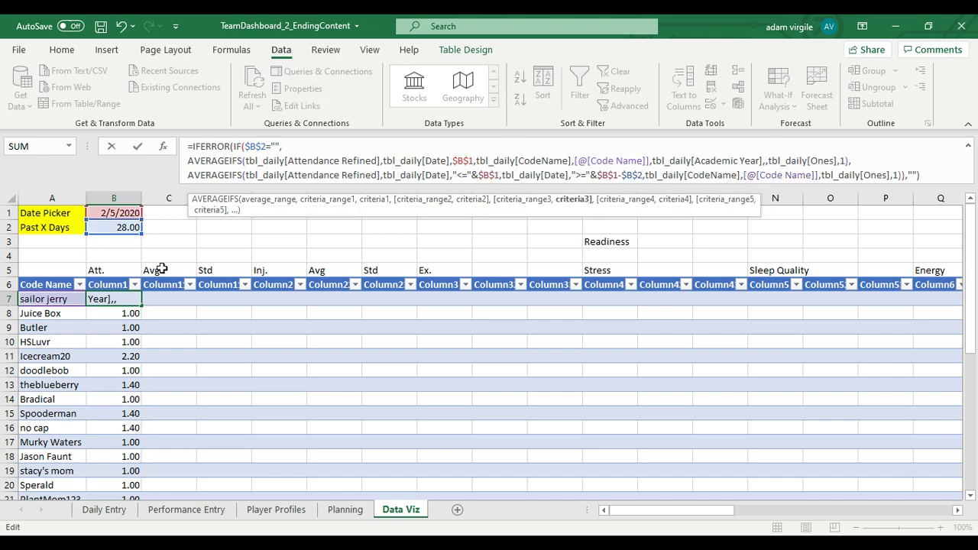
click(130, 243)
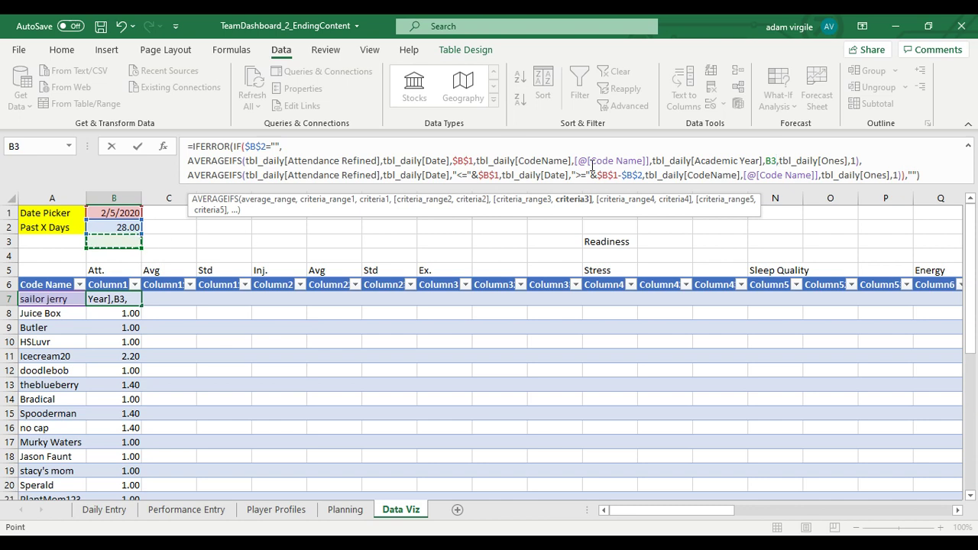
click(768, 161)
text($B)
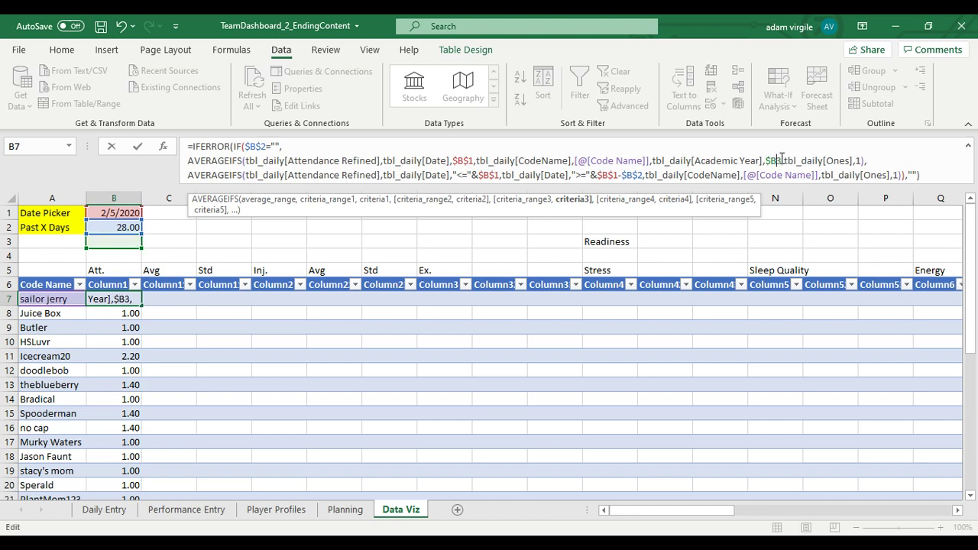
text($)
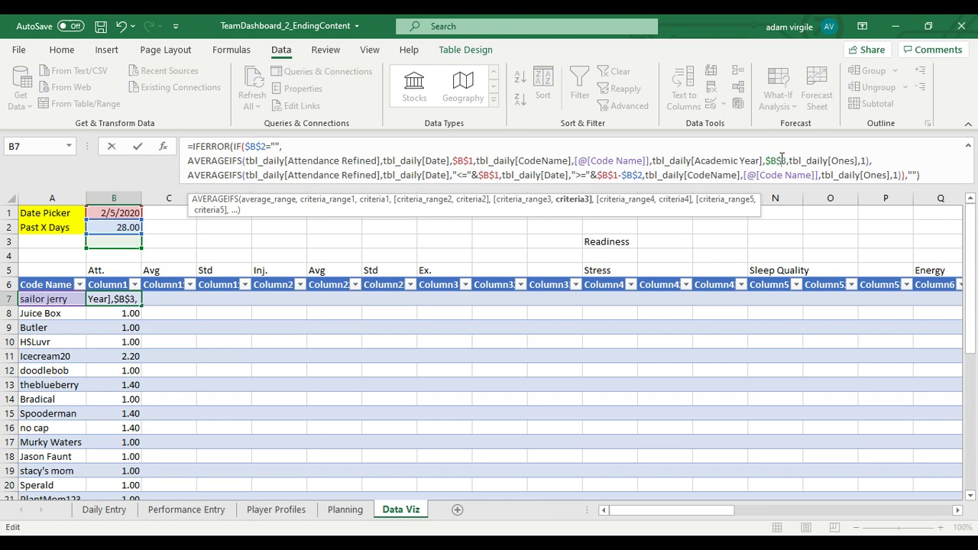
- Insert the criterion tbl_daily[Academic Year],$B$3 before tbl_daily[Ones] in the second AVERAGEIFS of B7
click(822, 175)
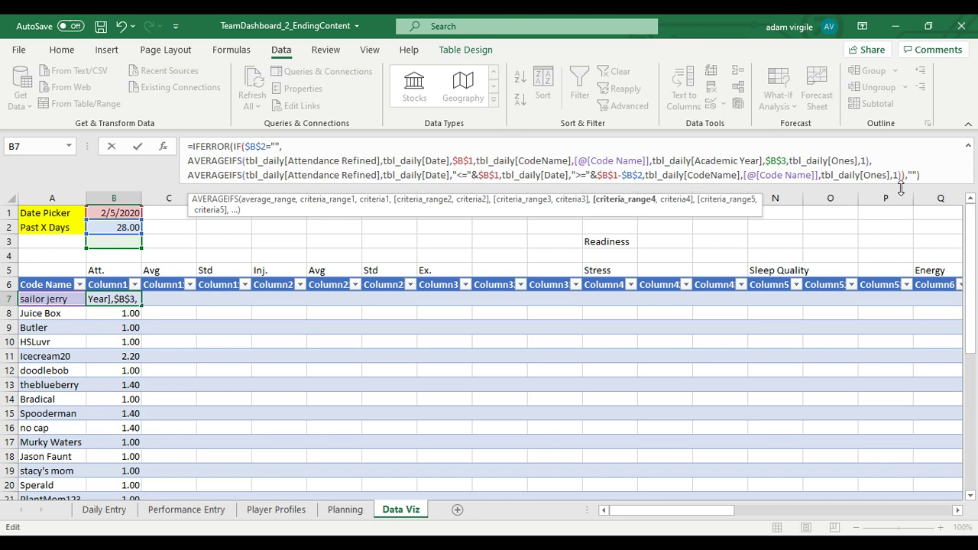
text(tbl)
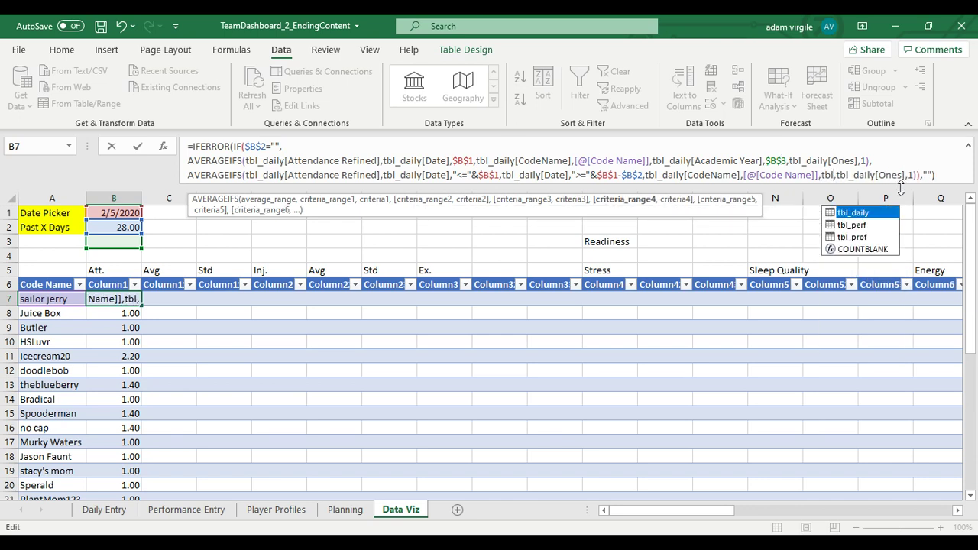
key(Tab)
text([)
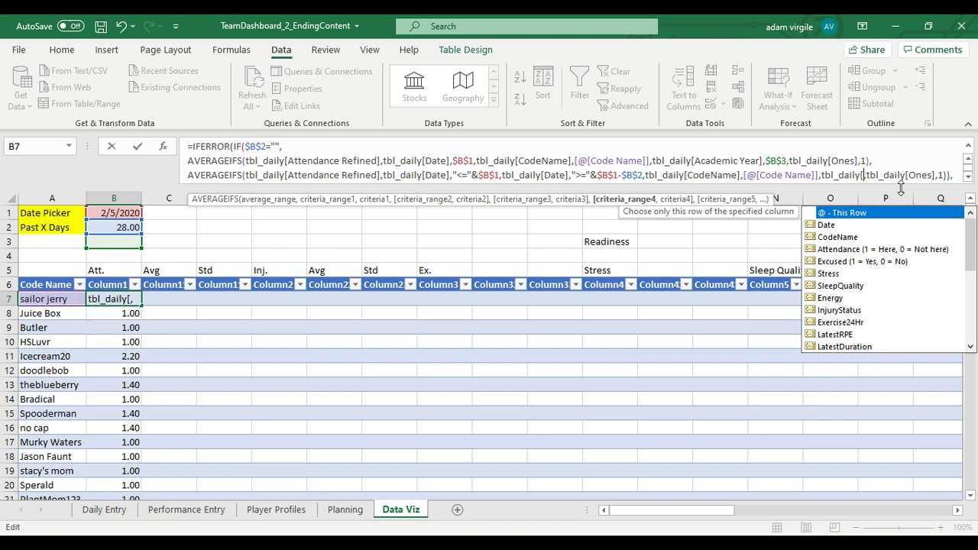
text(A)
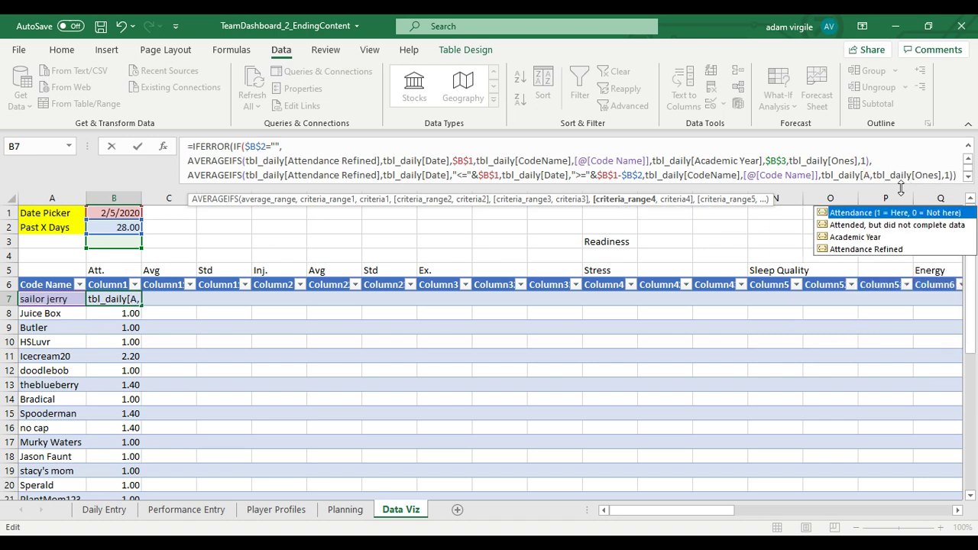
key(Down)
key(Down)
key(Tab)
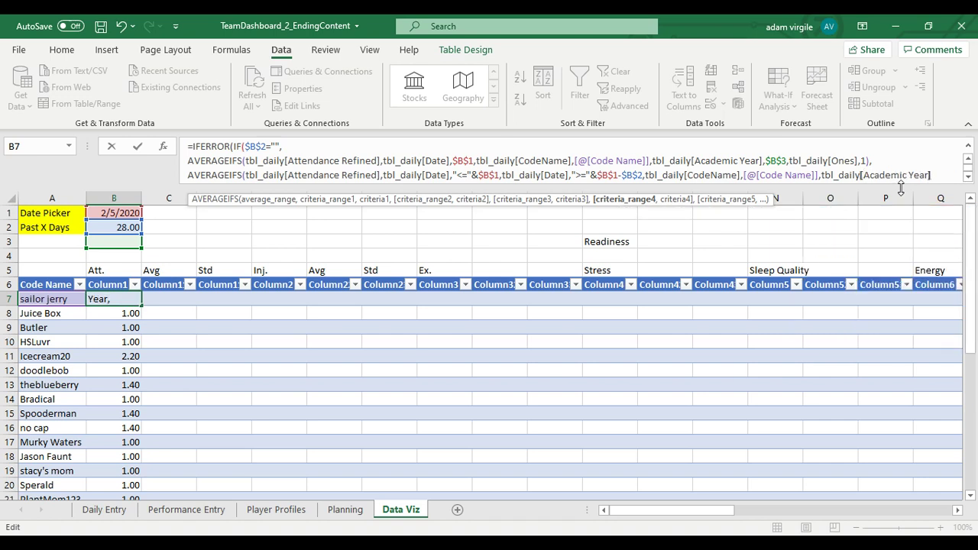
text(],)
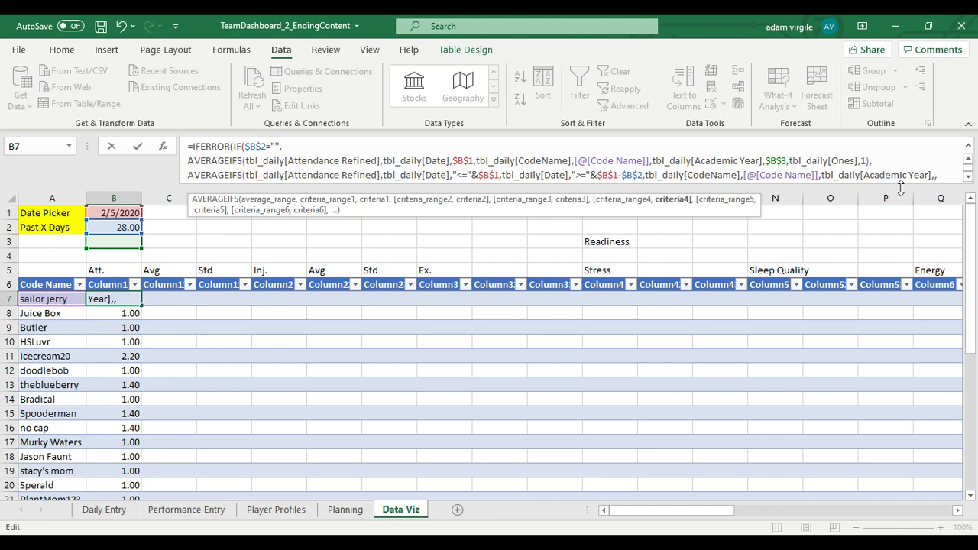
text($B$3)
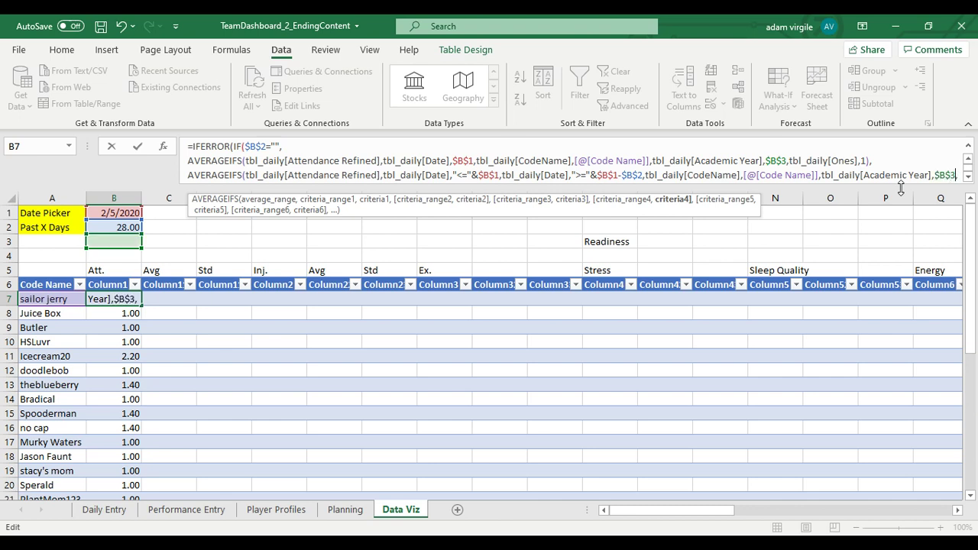
- Commit the extended attendance formula in B7 and enter 2019-2020 in cell B3
key(ctrl+Return)
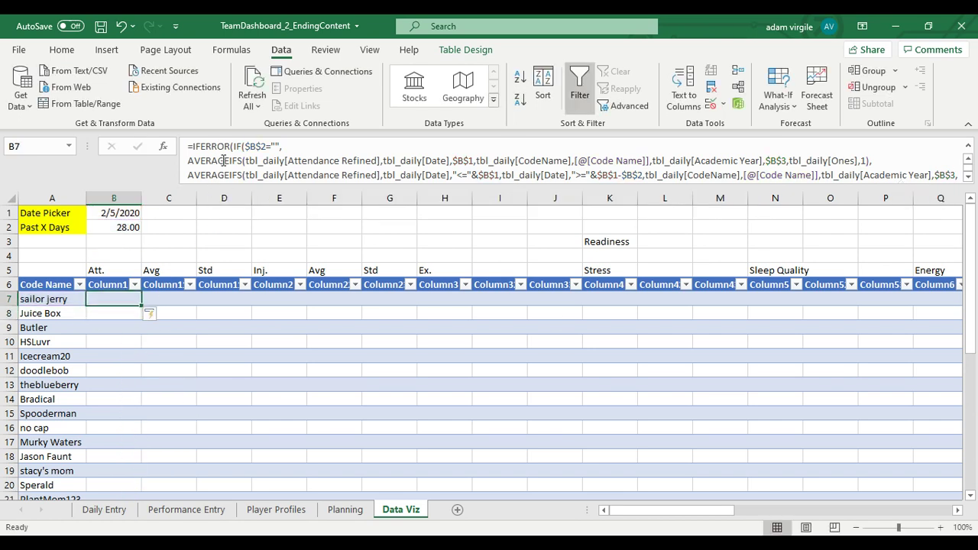
click(120, 242)
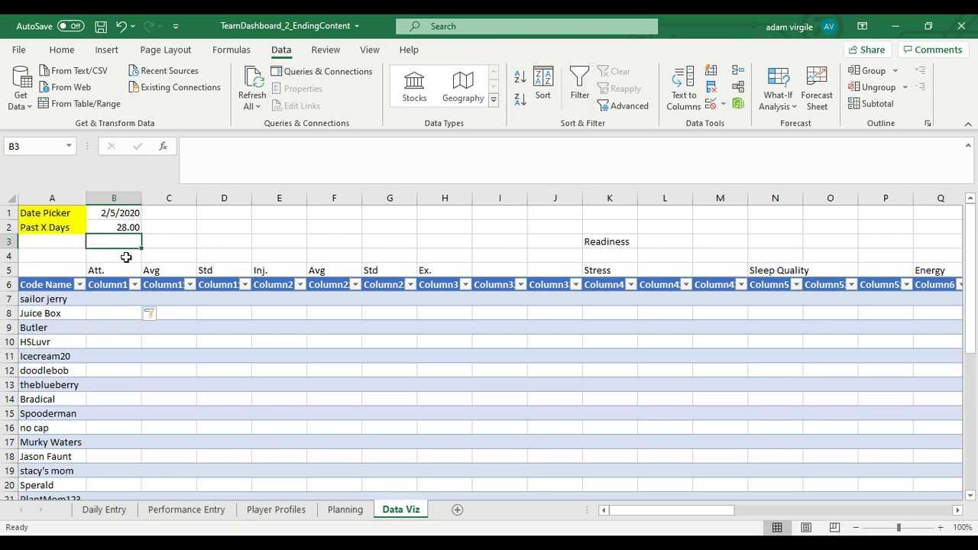
text(2019-)
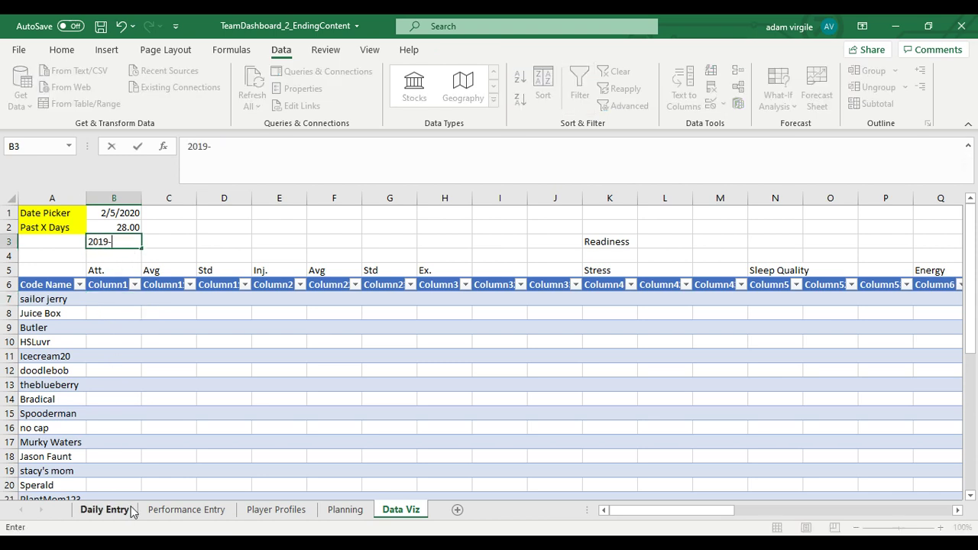
text(20)
text(20)
key(Return)
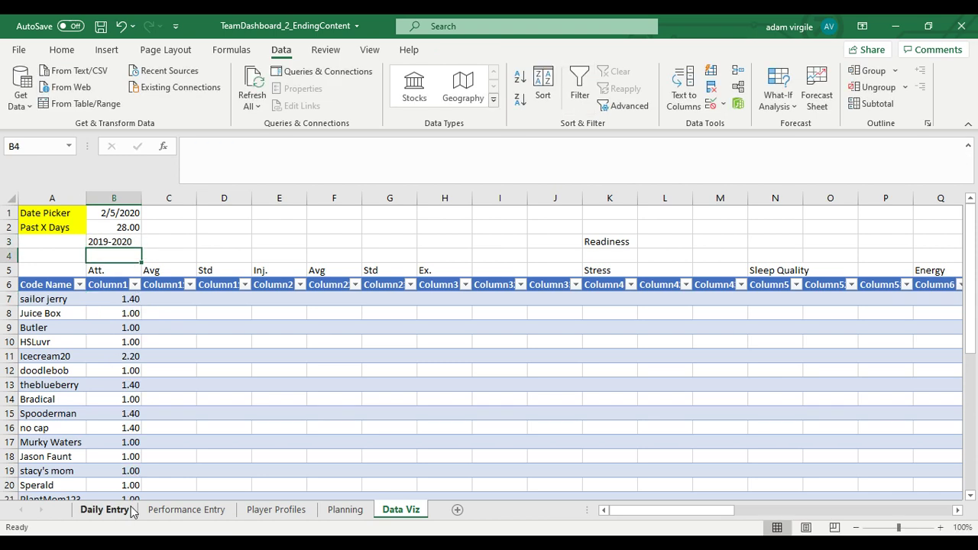
- Copy the yellow Past X Days label into A3 and change its text to Academic Year
click(66, 242)
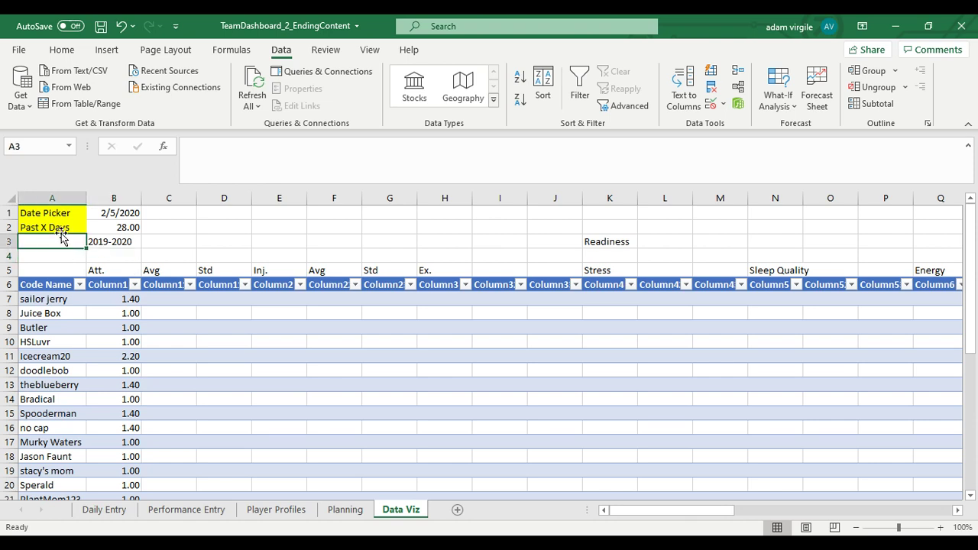
click(66, 227)
key(ctrl+c)
click(63, 239)
key(ctrl+v)
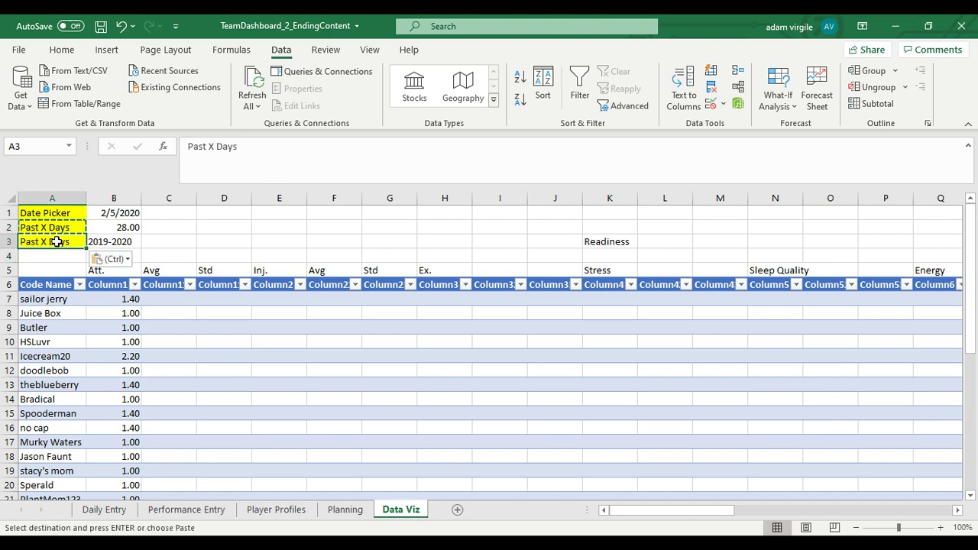
text(Academic Year)
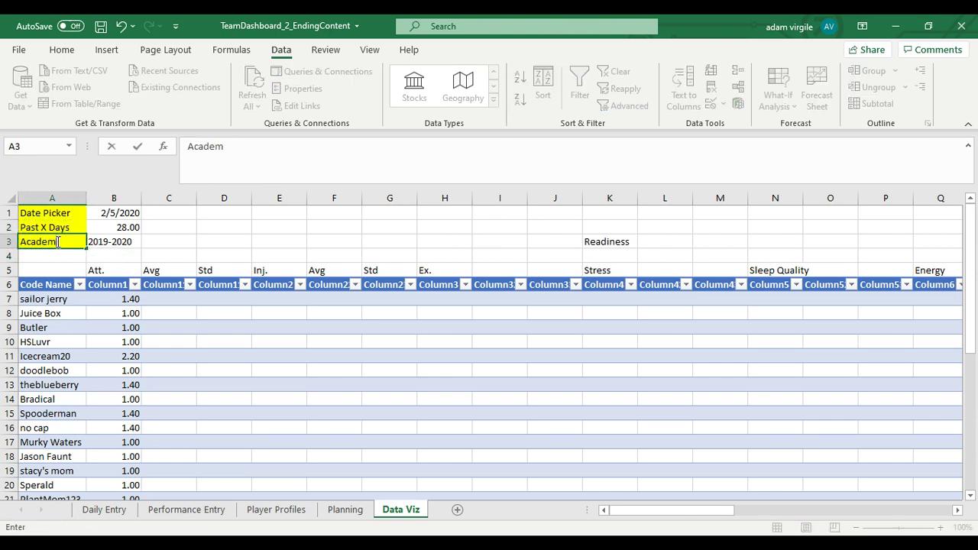
key(Return)
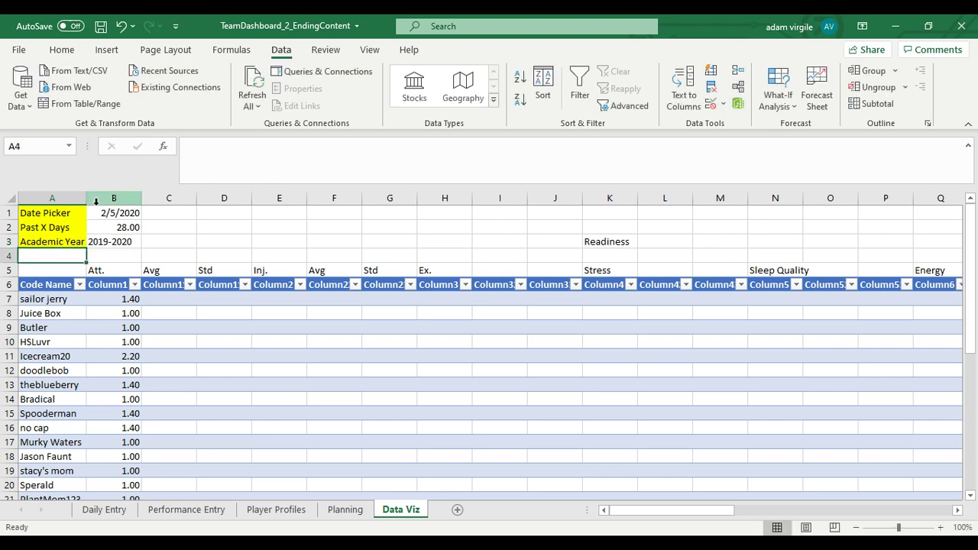
- Start an AVERAGEIFS formula in C7 under Avg, with tbl_daily[Attendance Refined] as the average range
click(131, 300)
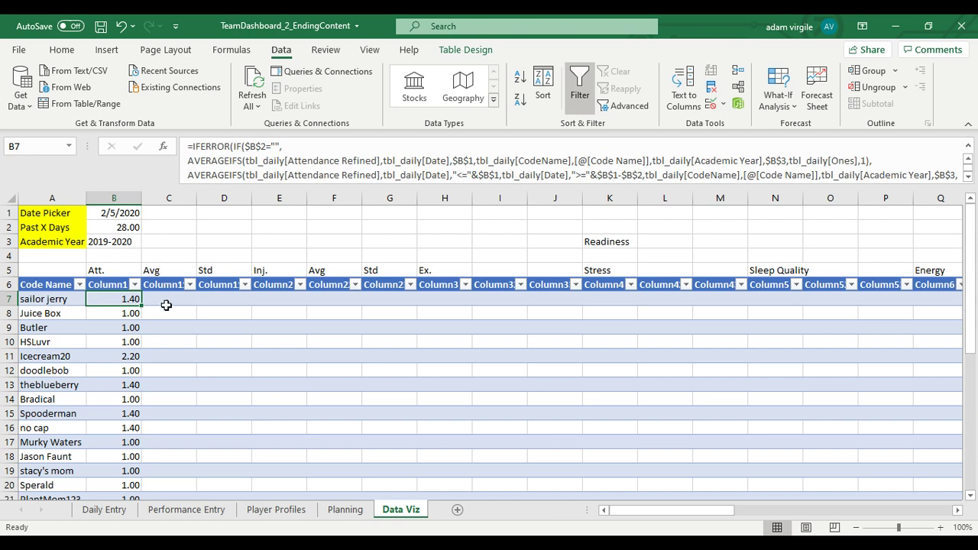
click(167, 303)
click(219, 302)
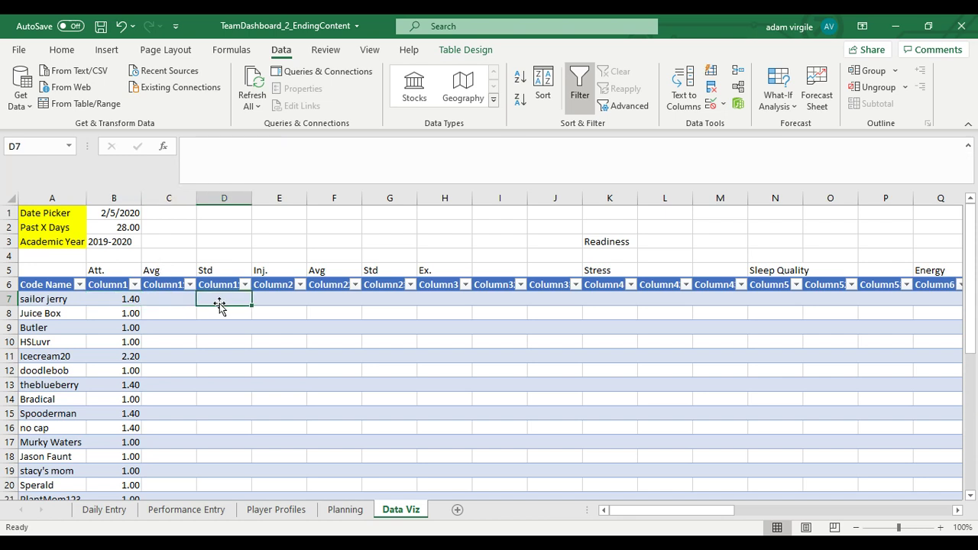
click(151, 299)
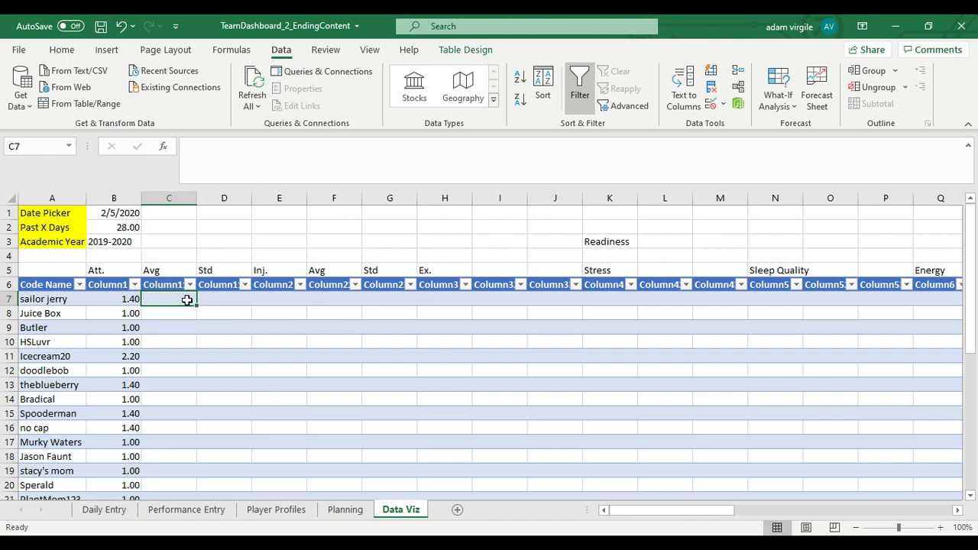
text(=AVERAG)
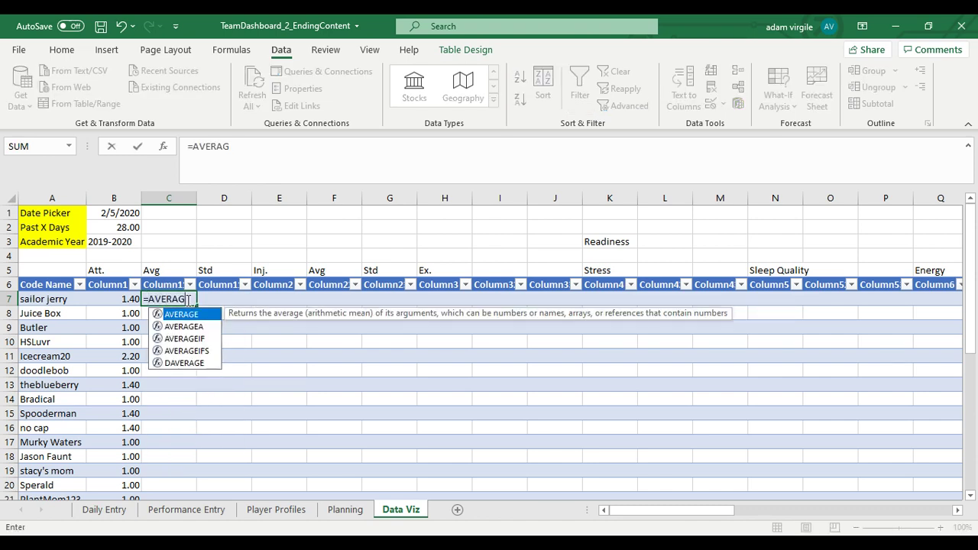
text(EIFS(tbl)
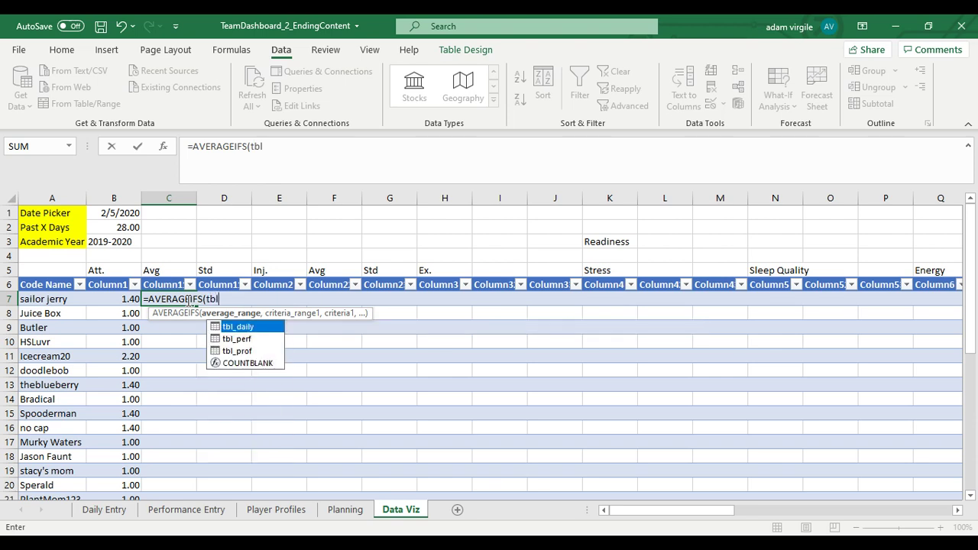
key(Tab)
text([)
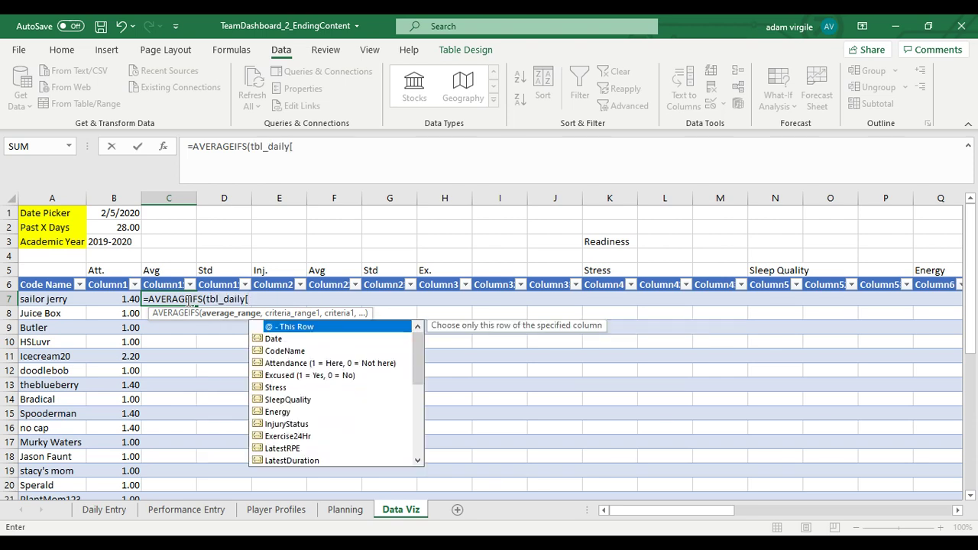
text(Att)
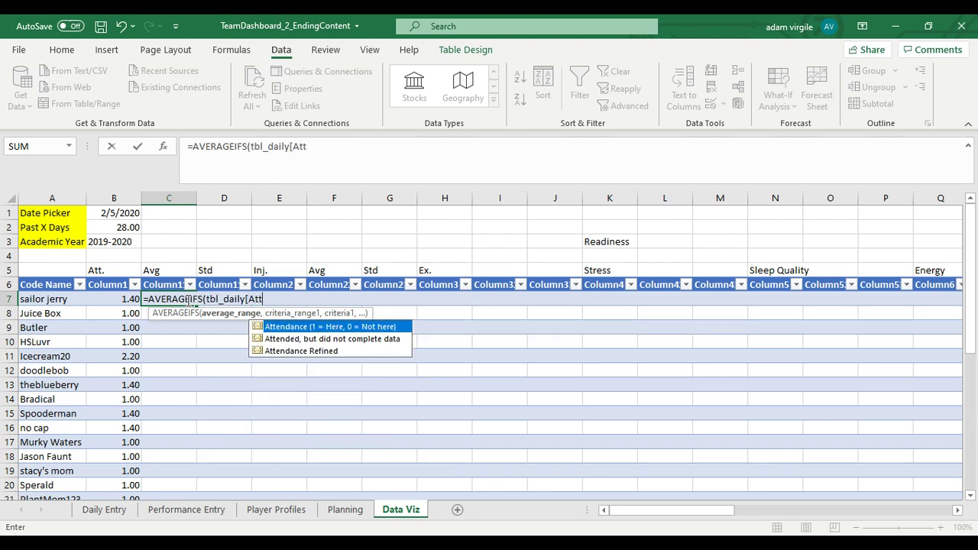
key(Down)
key(Down)
key(Tab)
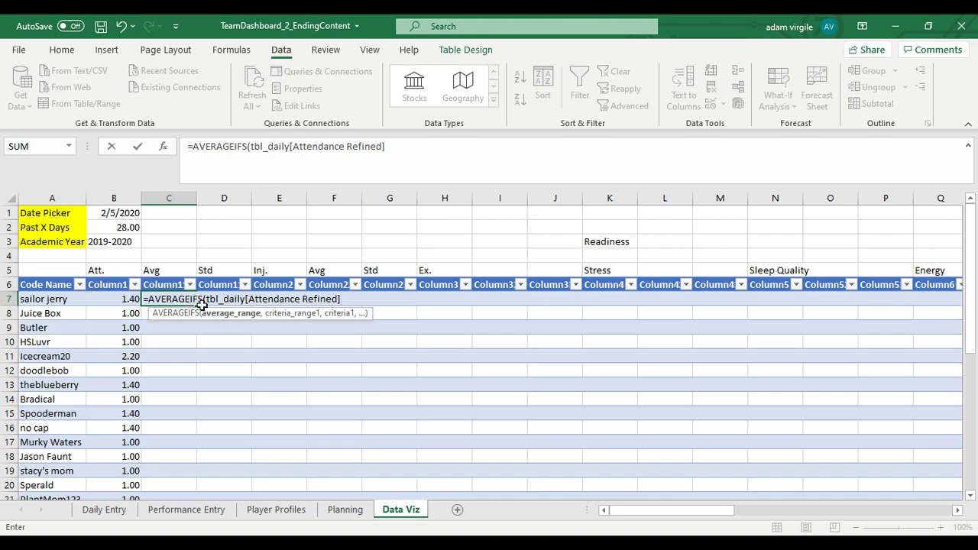
- Add tbl_daily[CodeName] as the first criteria range in C7, matched to the row's code name in A7
text(,tbl_daily)
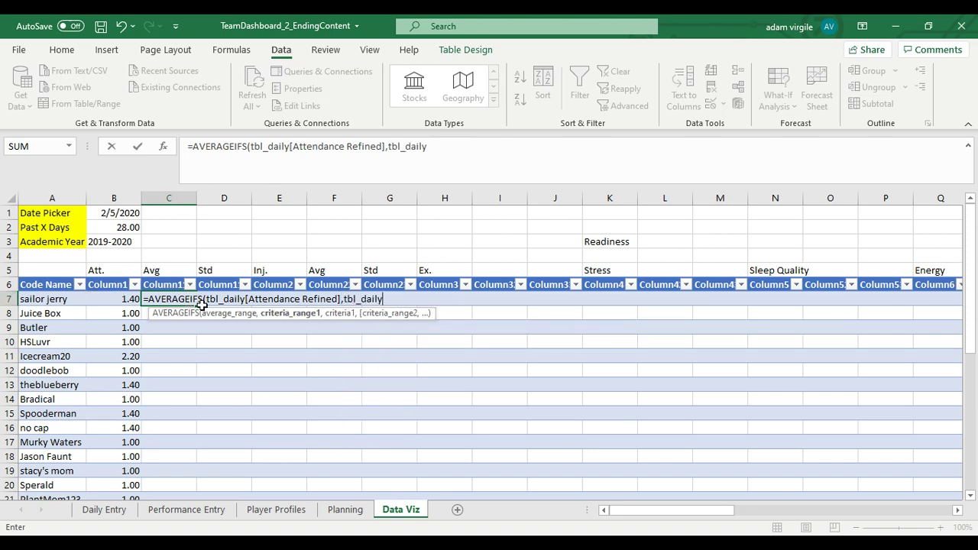
text([Code)
key(Tab)
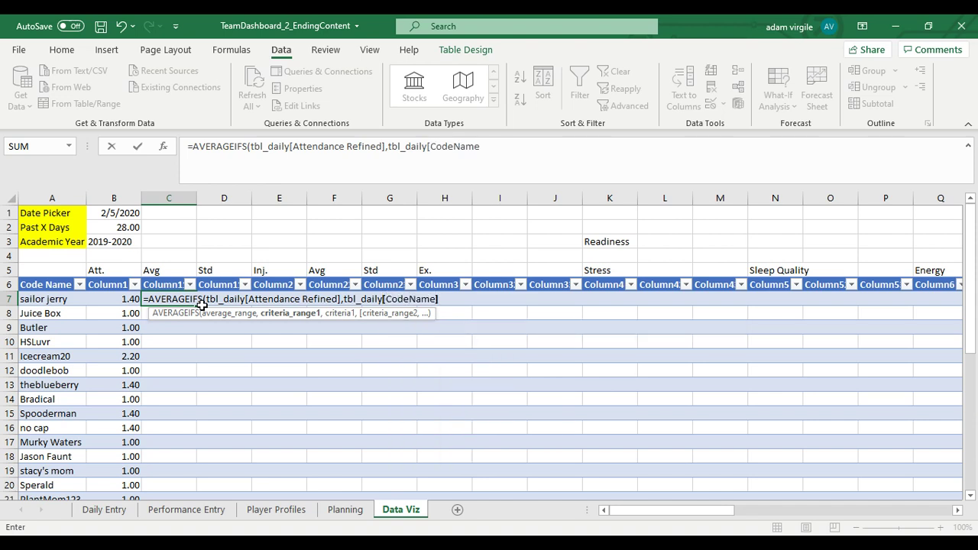
text(],)
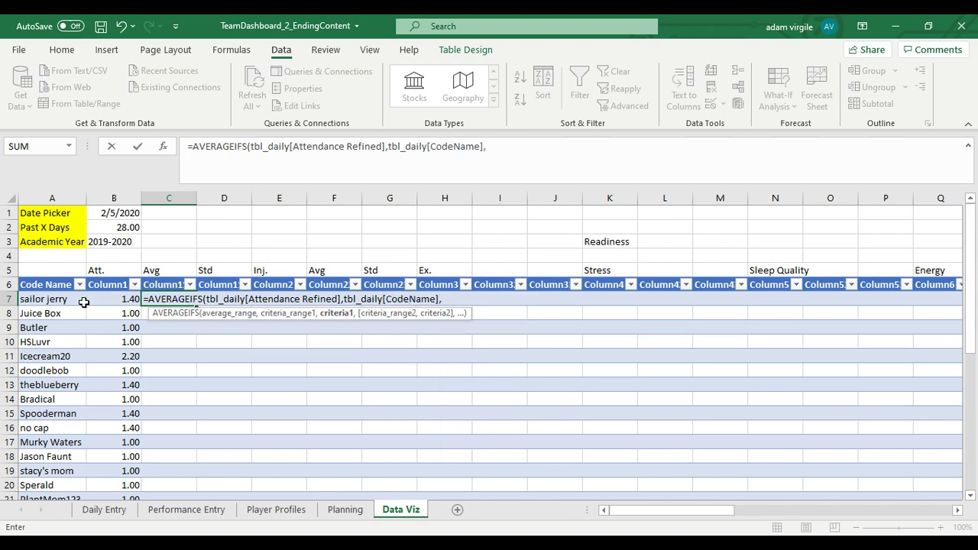
click(76, 300)
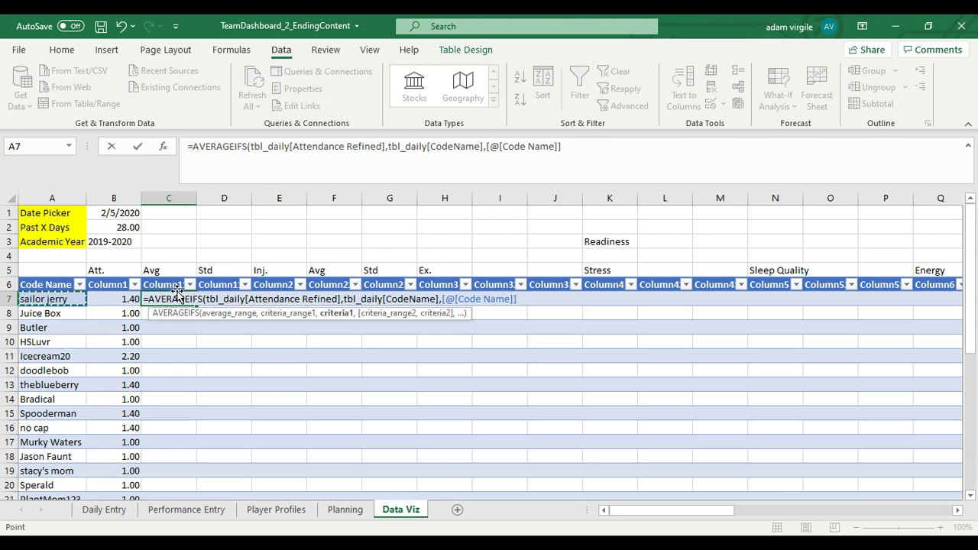
- Add tbl_daily[Academic Year] as the second criteria range in C7, with the absolute reference $B$3 as its criterion
text(,tbl_daily[)
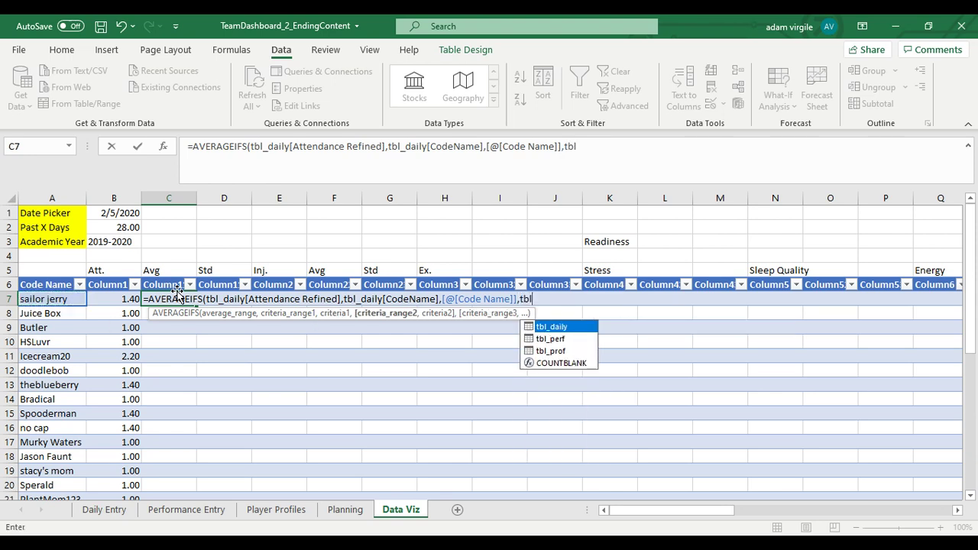
text(Aca)
key(Tab)
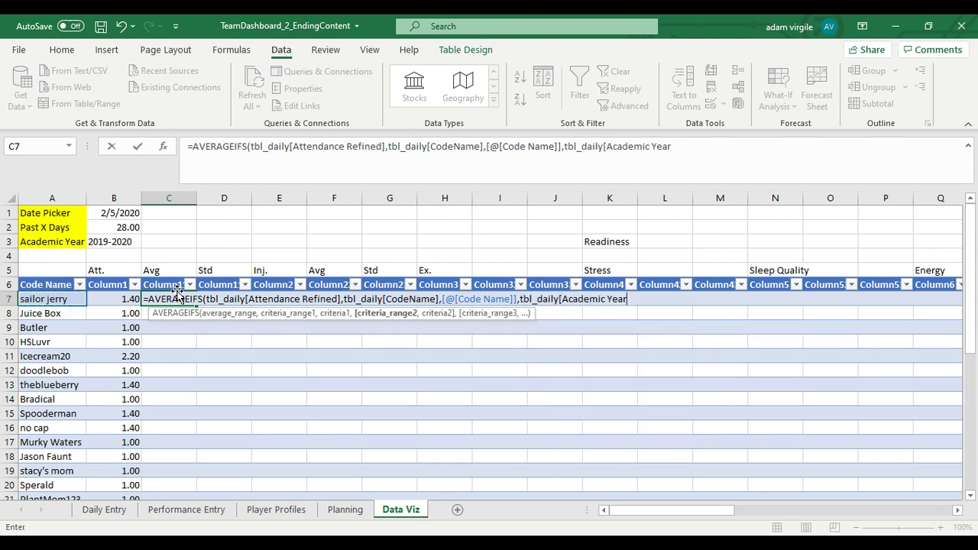
text(],)
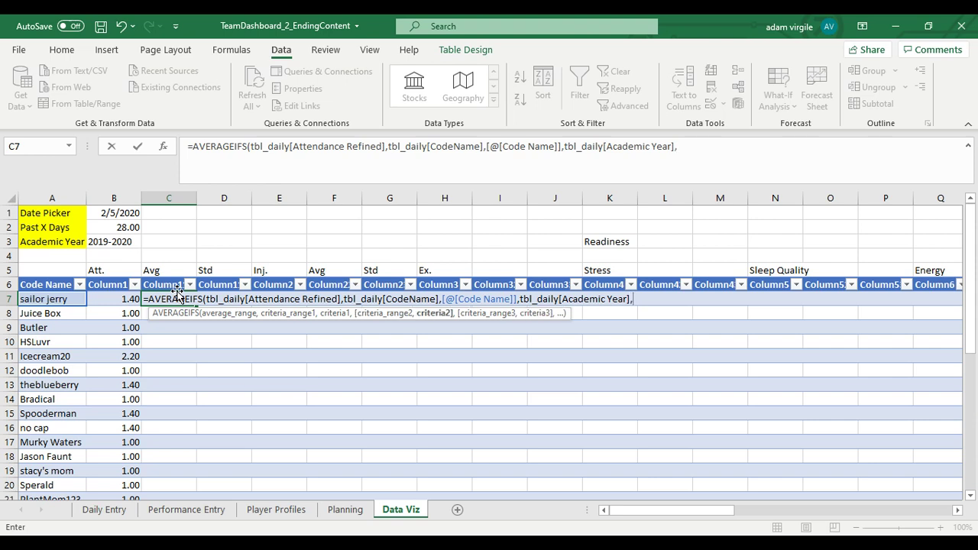
click(109, 240)
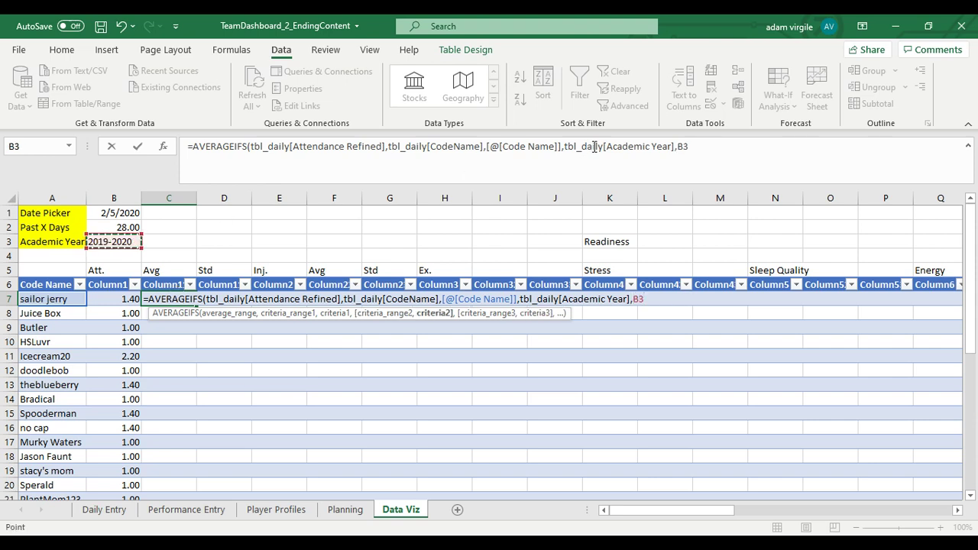
click(696, 158)
key(F4)
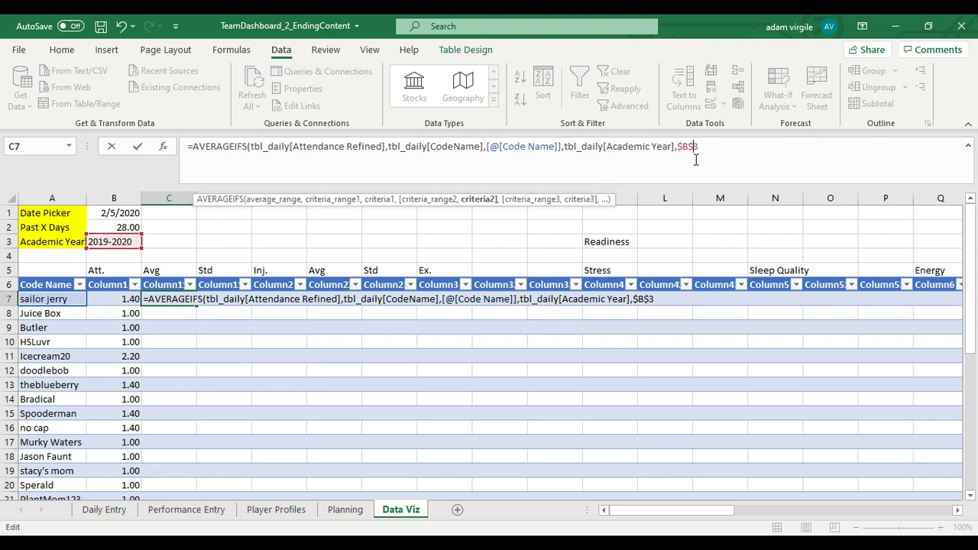
- Add the criterion tbl_daily[Ones],1 to the AVERAGEIFS in C7 and close the function
text(,tbl)
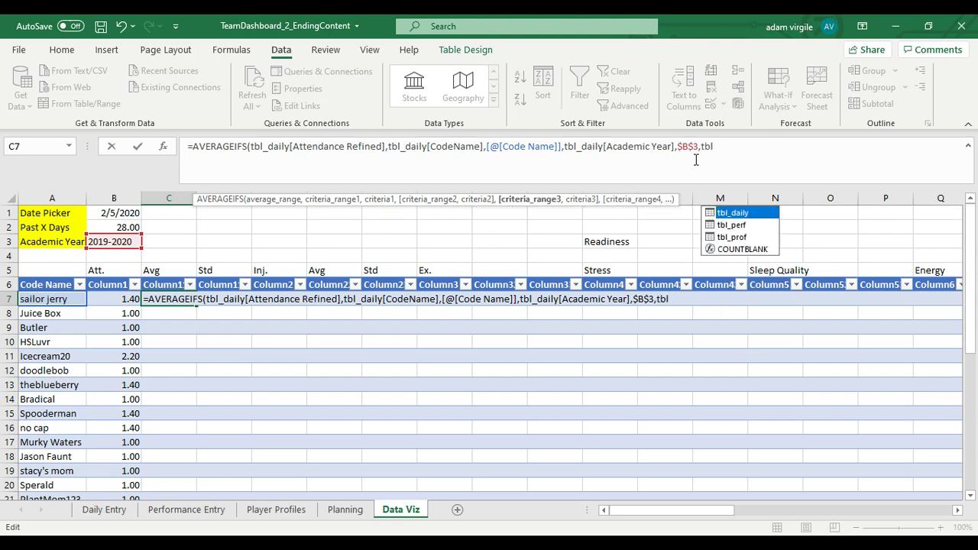
key(Tab)
text([Ones],)
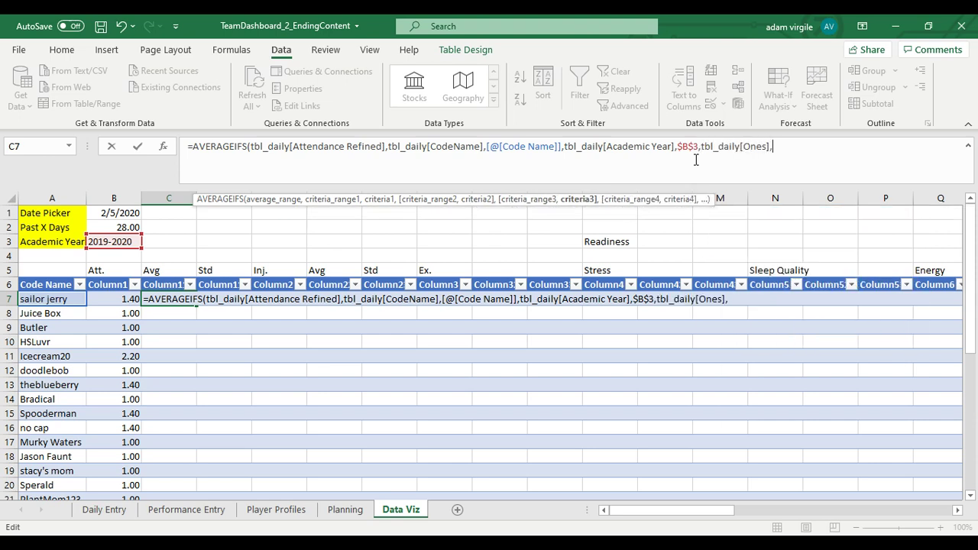
text(1))
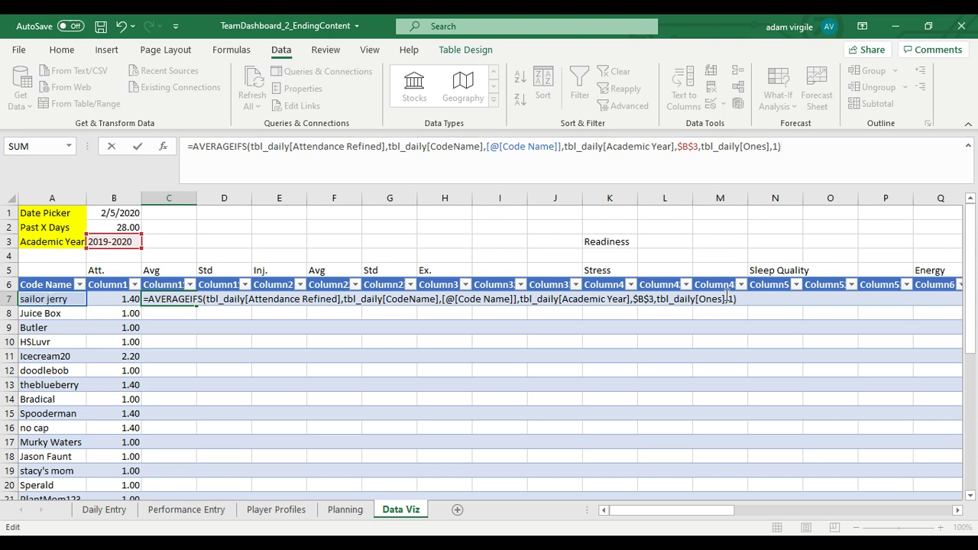
- Wrap the C7 formula in IFERROR with an empty string "" as the error value and commit it
click(194, 146)
text(IFERROR()
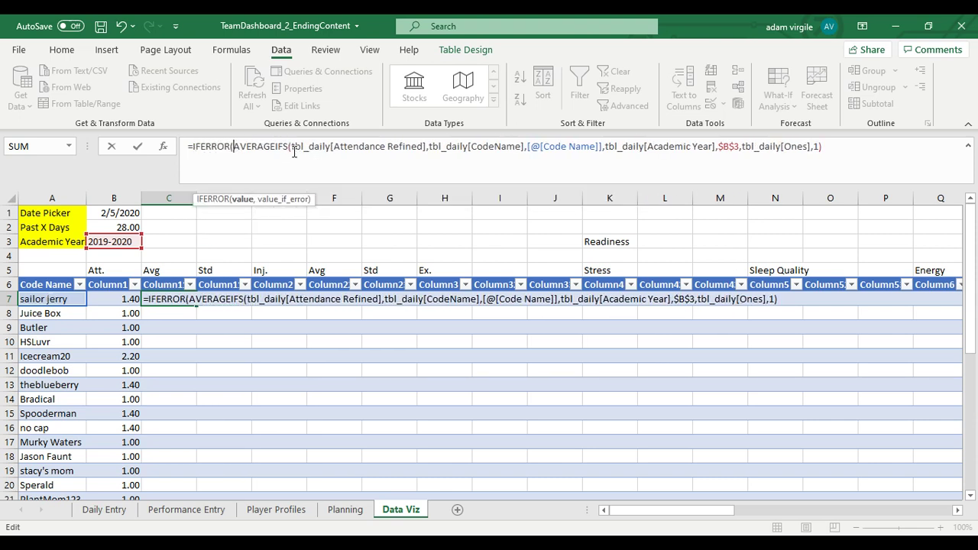
text(,)
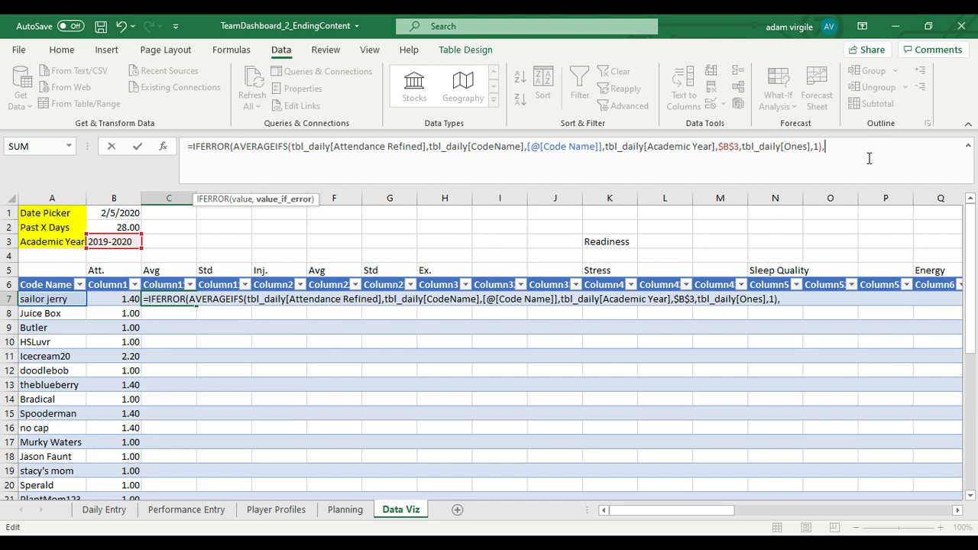
text(""))
key(Return)
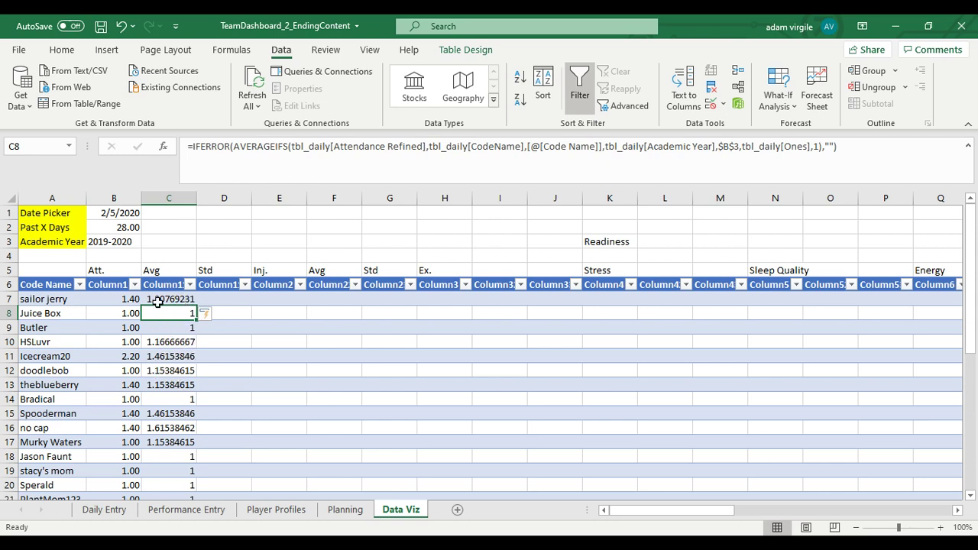
click(184, 297)
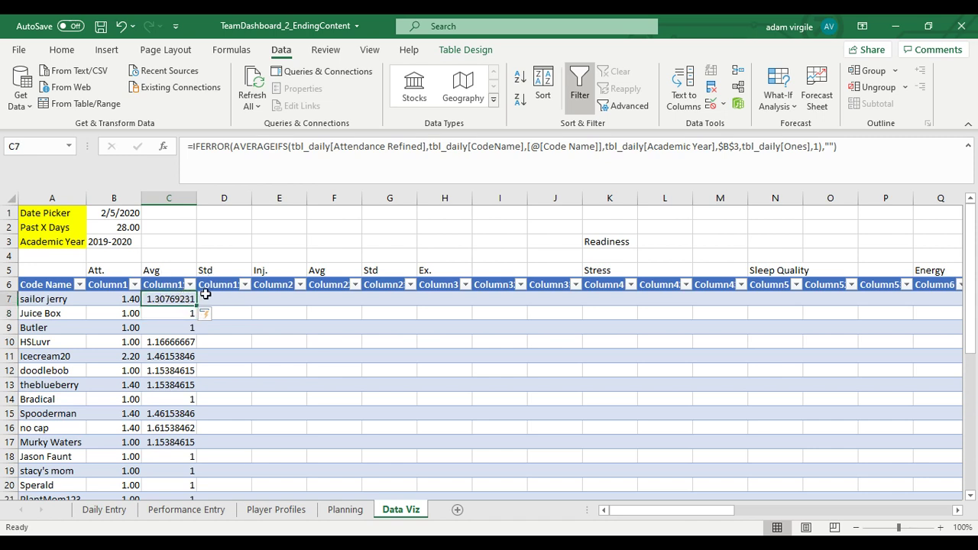
click(222, 297)
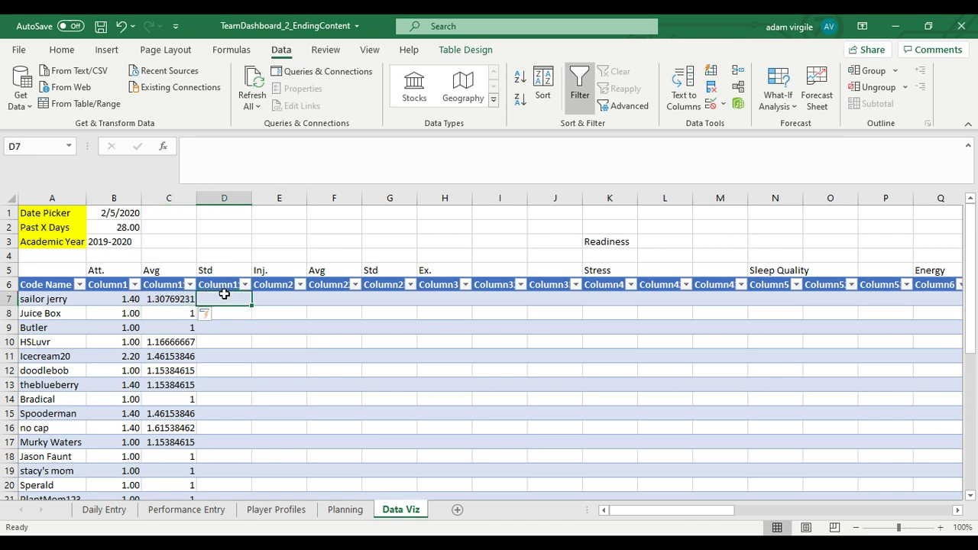
text(=)
key(Escape)
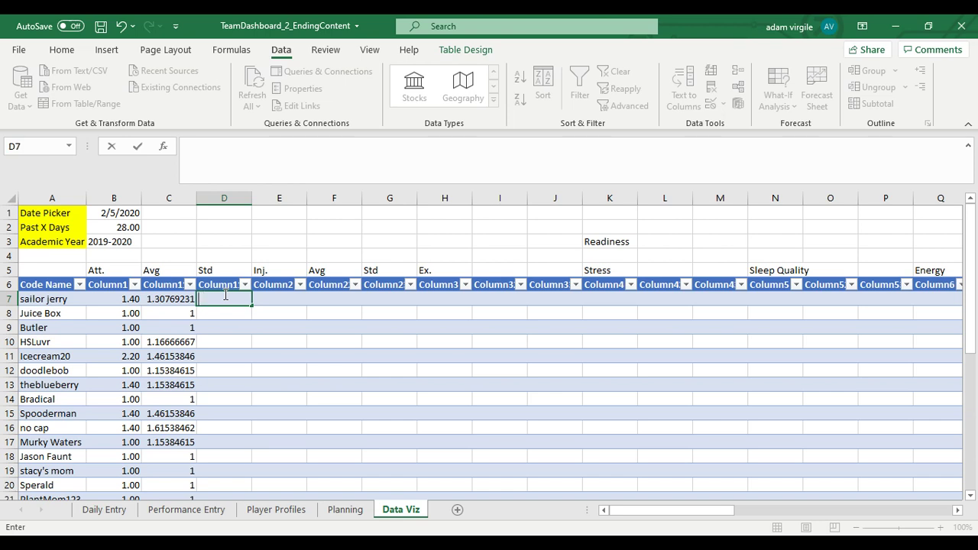
key(Left)
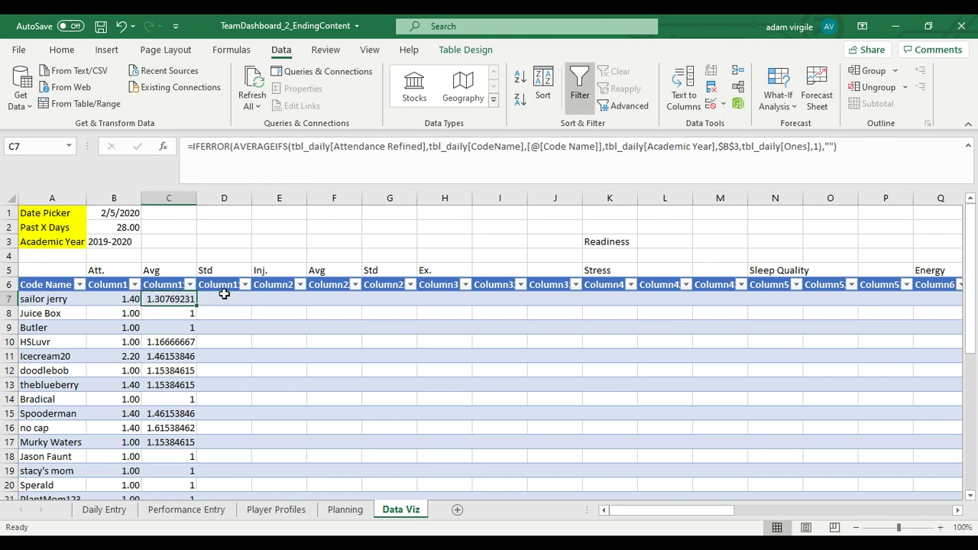
- Start a STDEV.P formula in D7 with an IF function nested as its first argument
click(224, 295)
key(Left)
click(224, 295)
text(=STD)
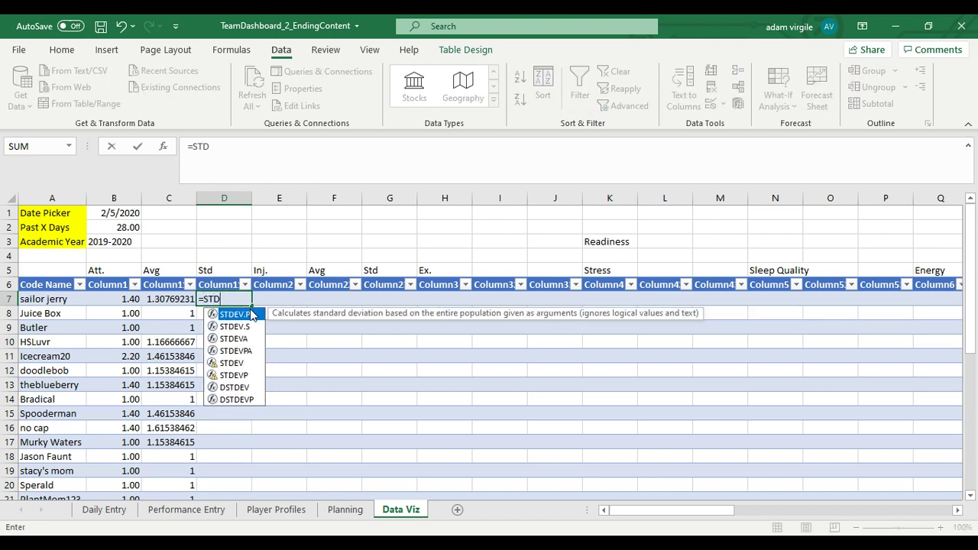
key(Tab)
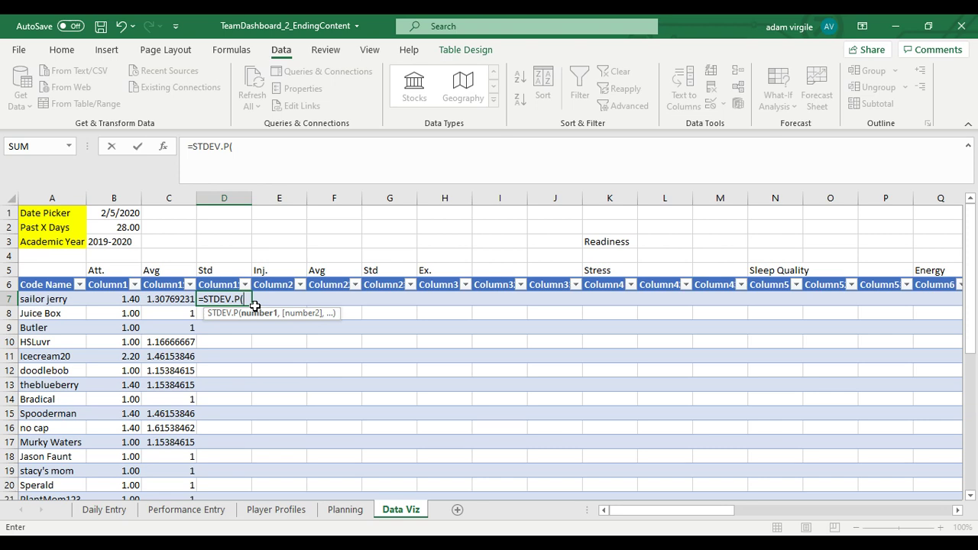
text(IF)
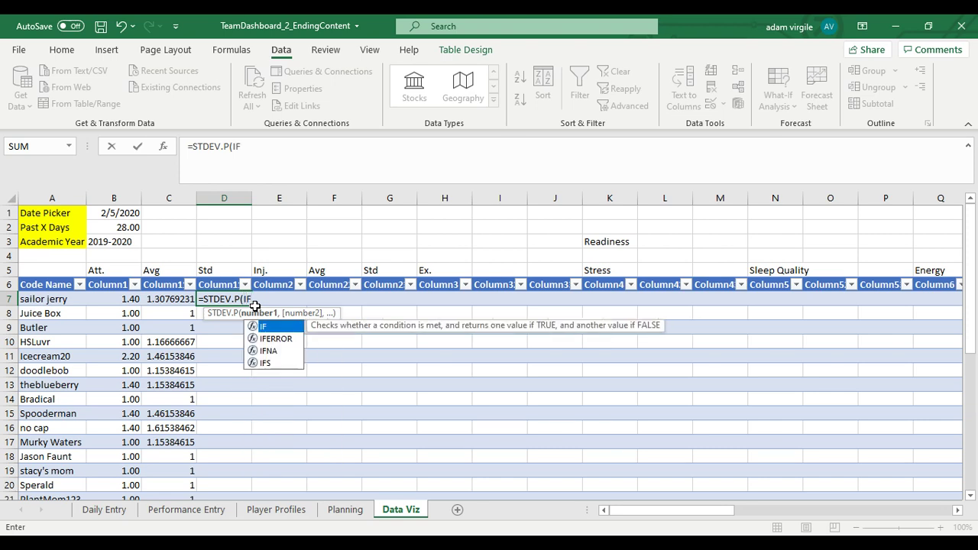
text(()
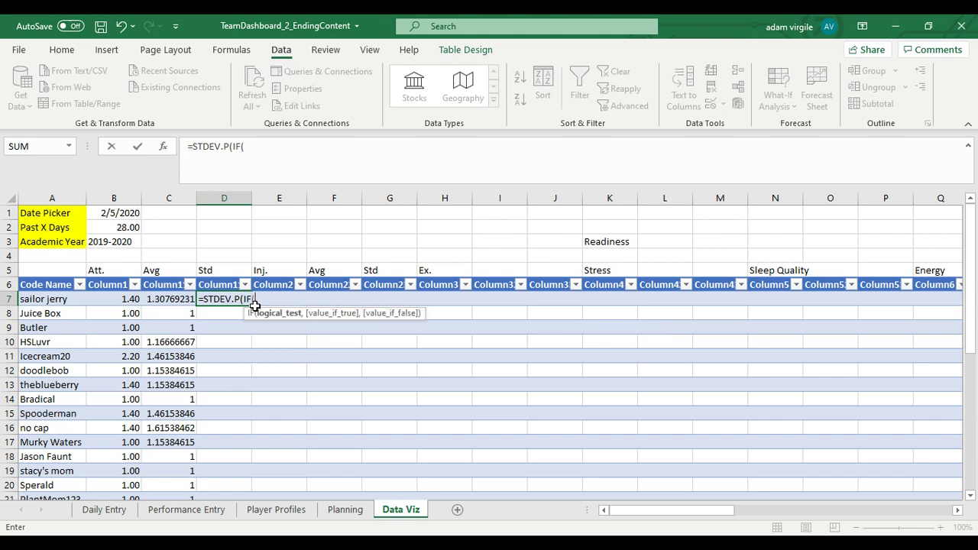
- Set the IF condition in D7 to tbl_daily[CodeName] equal to the row's code name in A7
text(tvk)
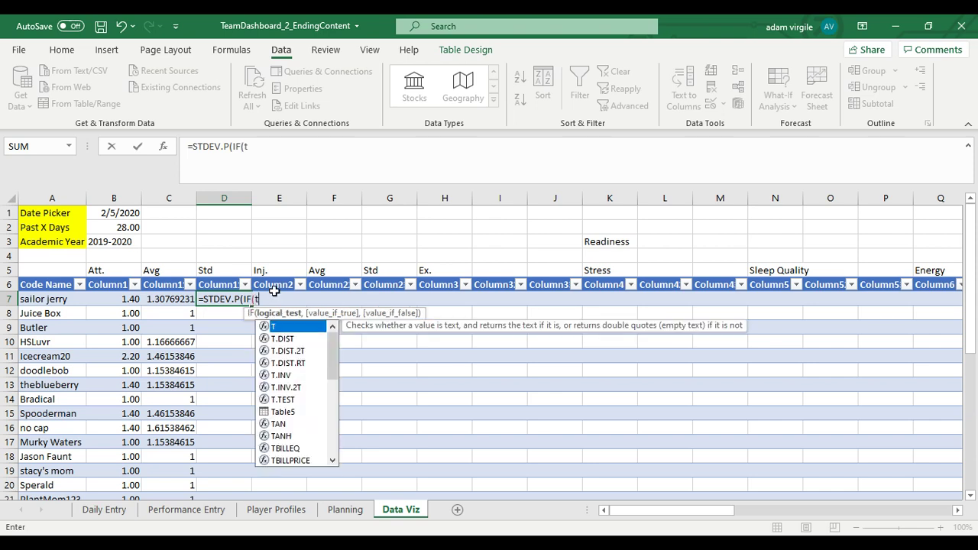
key(BackSpace)
key(BackSpace)
text(bl_daily[)
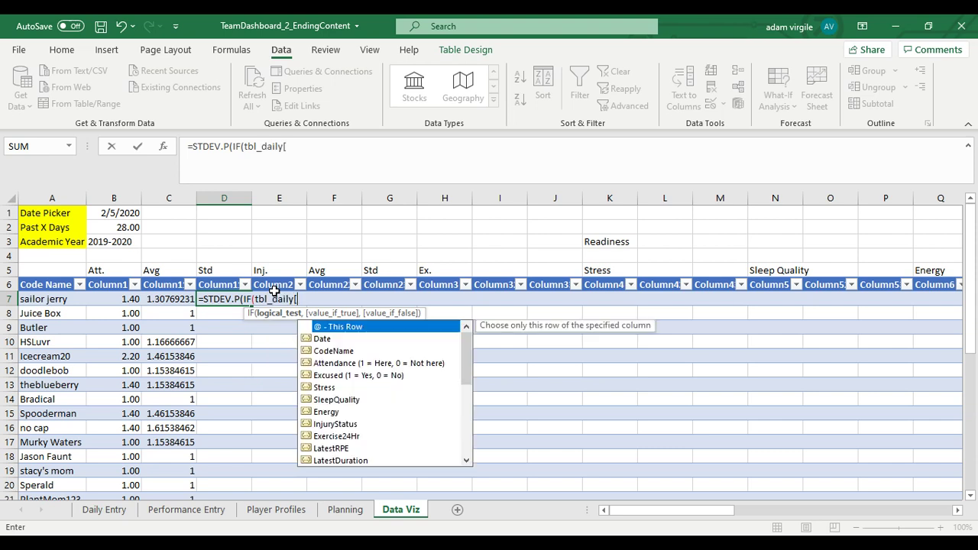
text(Cod)
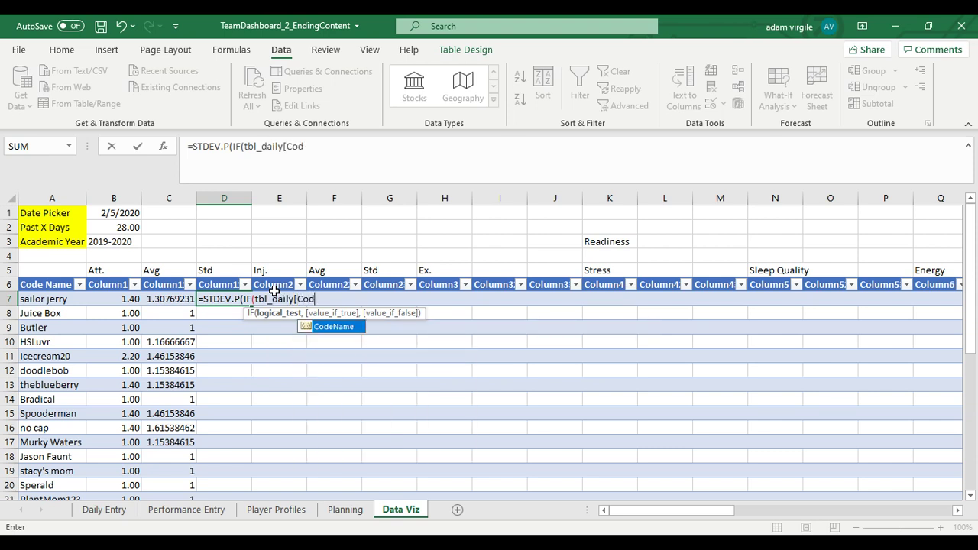
key(Tab)
text(=)
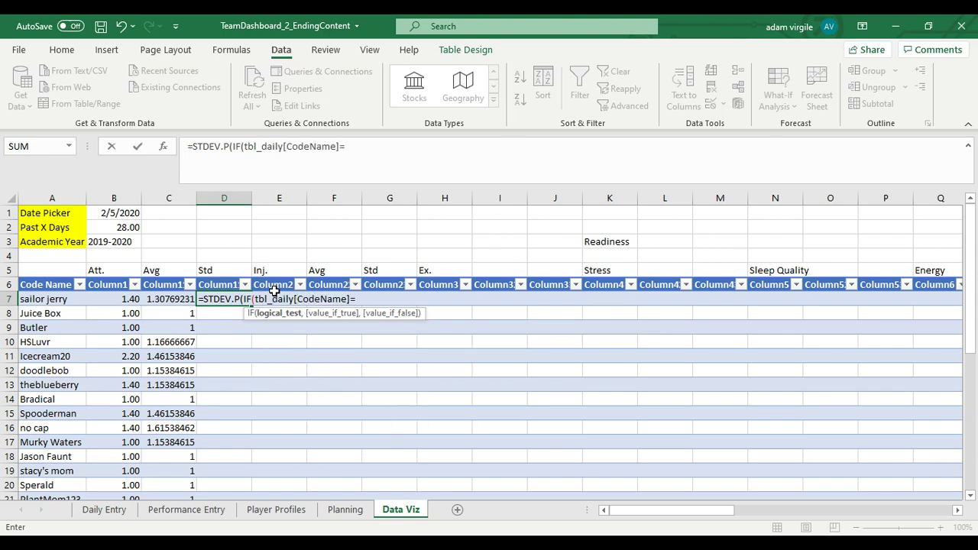
click(69, 299)
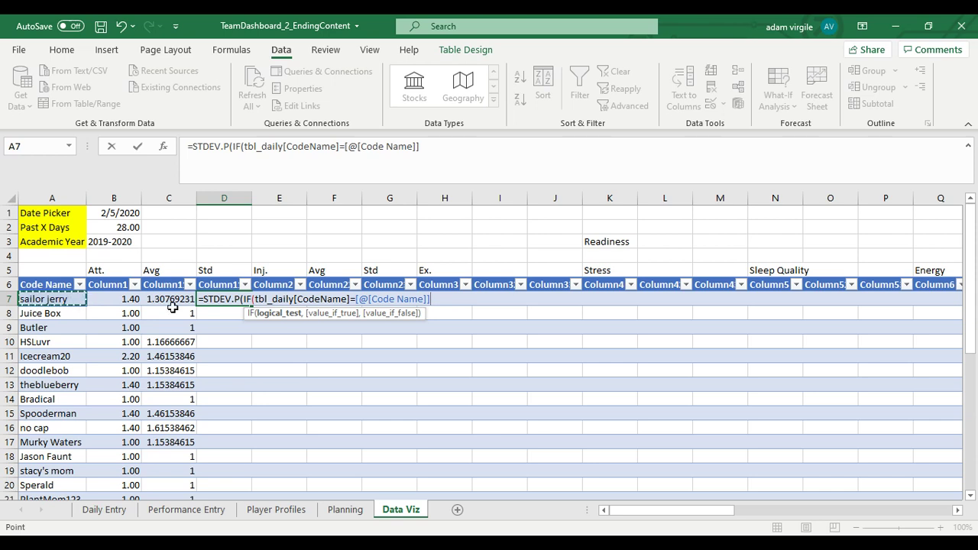
- Nest a second IF in the D7 formula as the true value, starting its test with tbl_daily[Academic Year]
text(,IF()
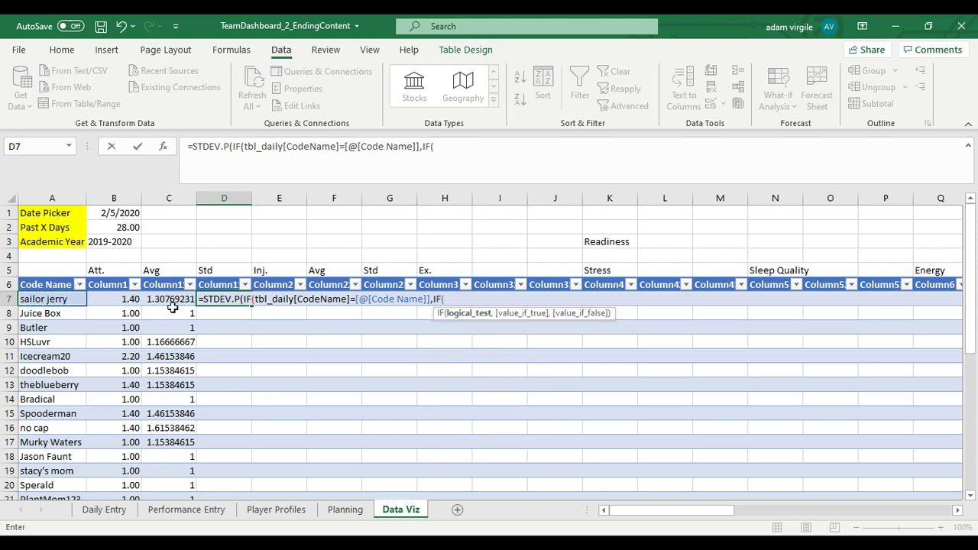
text(tbl)
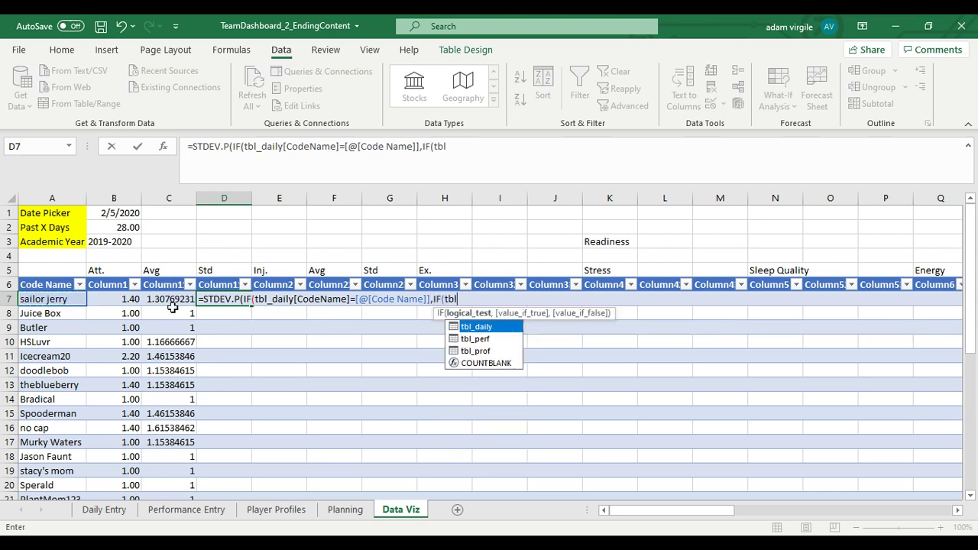
key(Tab)
text([A)
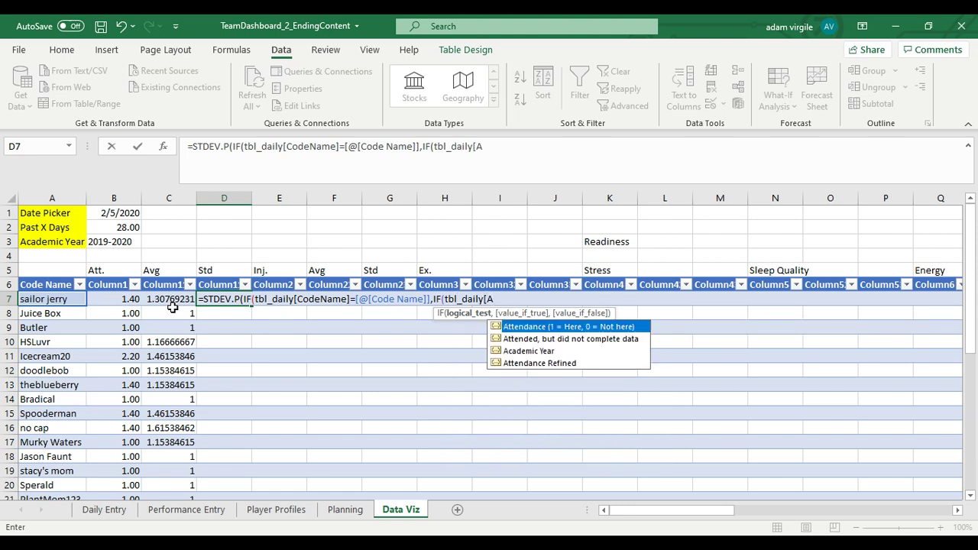
key(Down)
key(Down)
key(Tab)
text(])
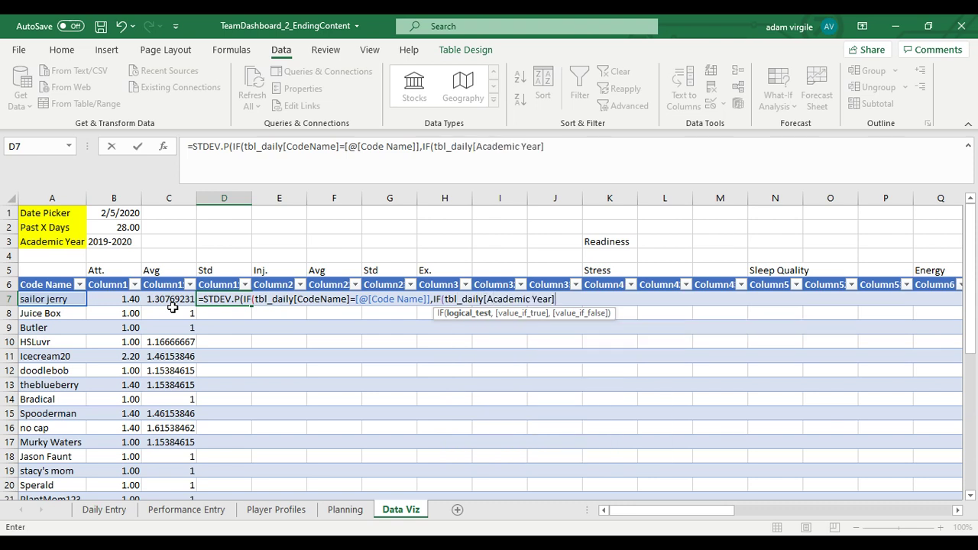
- Compare Academic Year in the second IF of D7 with the absolute reference $B$3
text(=)
click(100, 242)
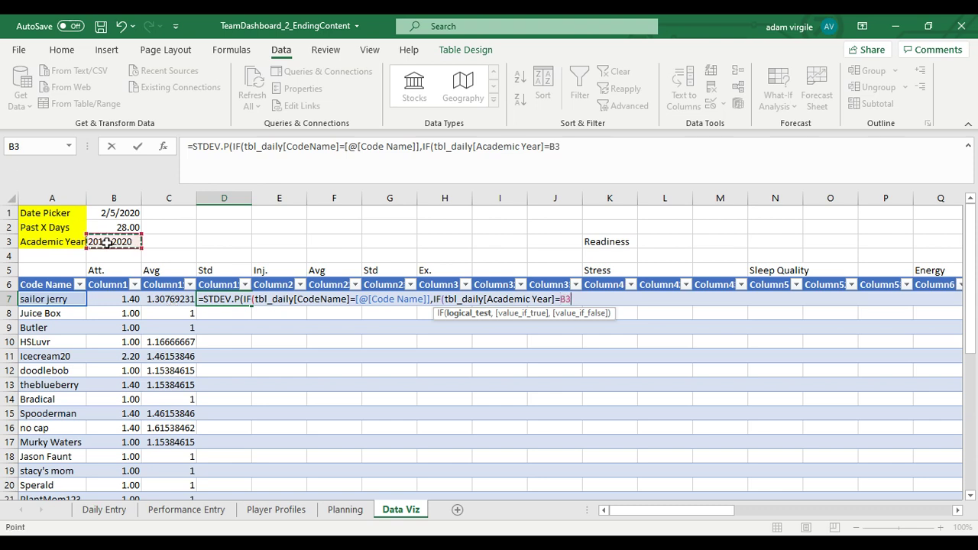
click(549, 149)
text($B)
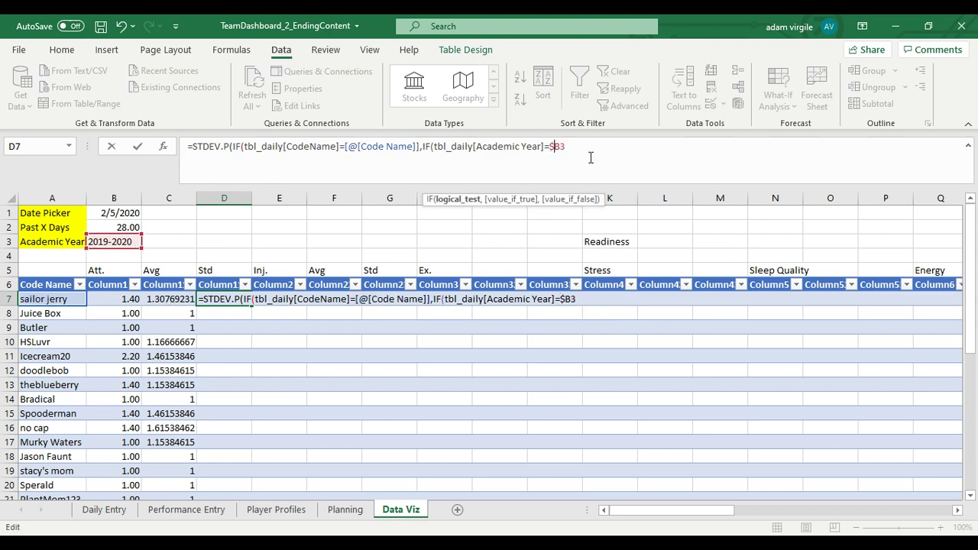
text($)
key(Right)
text(,)
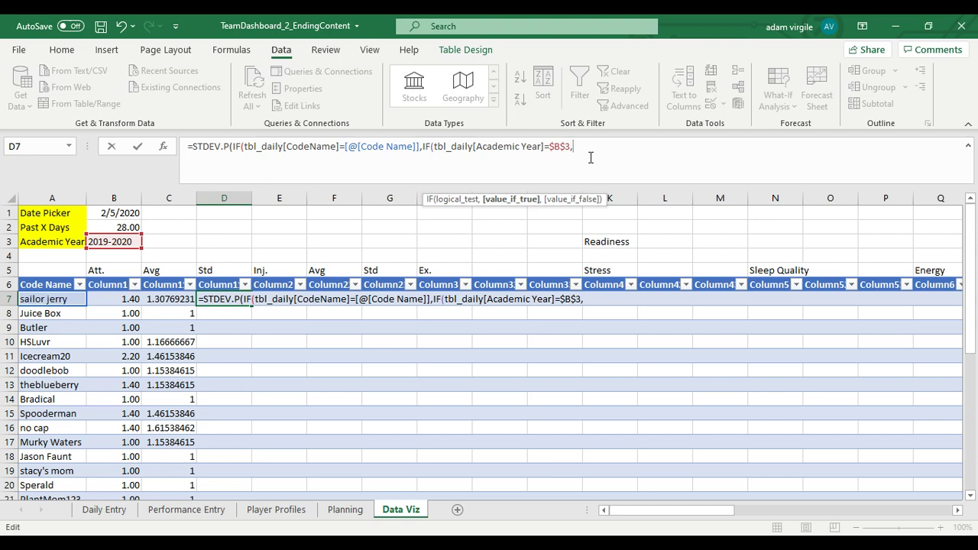
key(BackSpace)
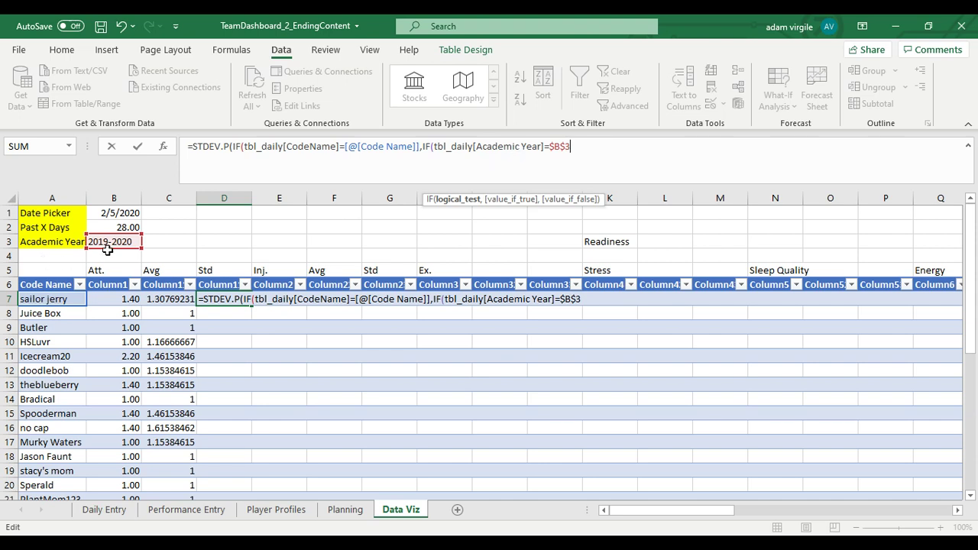
text(,)
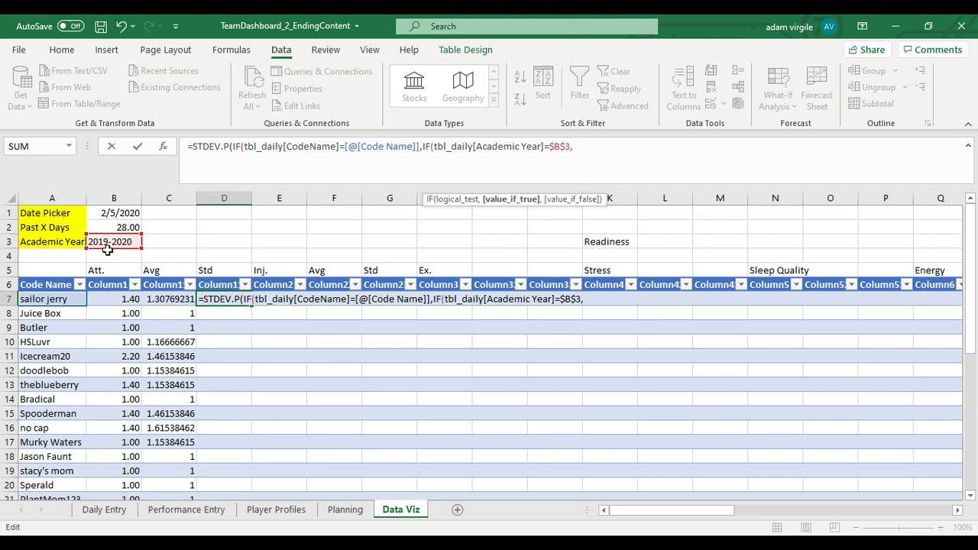
- Return tbl_daily[Attendance Refined] from the inner IF in D7, close all three functions and commit the formula
text(tbl_daily[A)
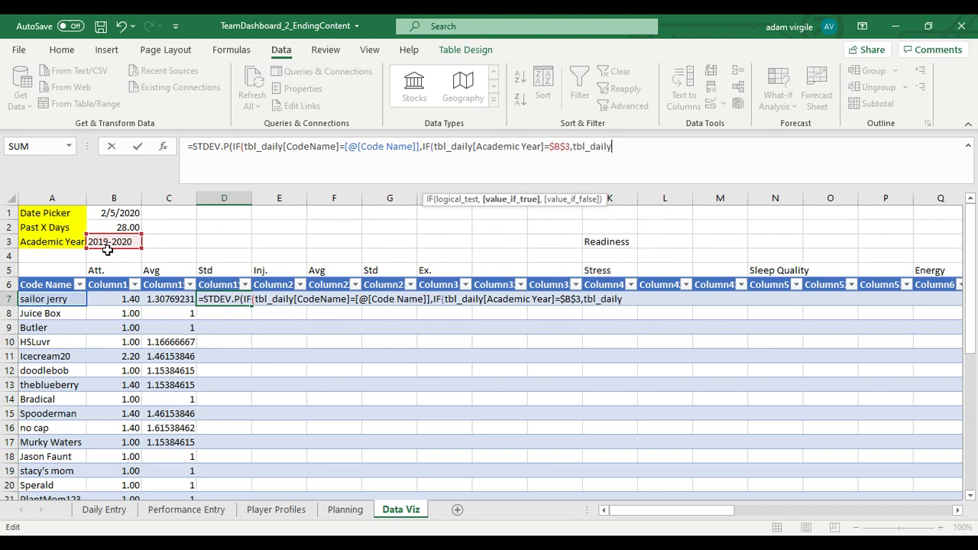
text(tt)
key(Down)
key(Down)
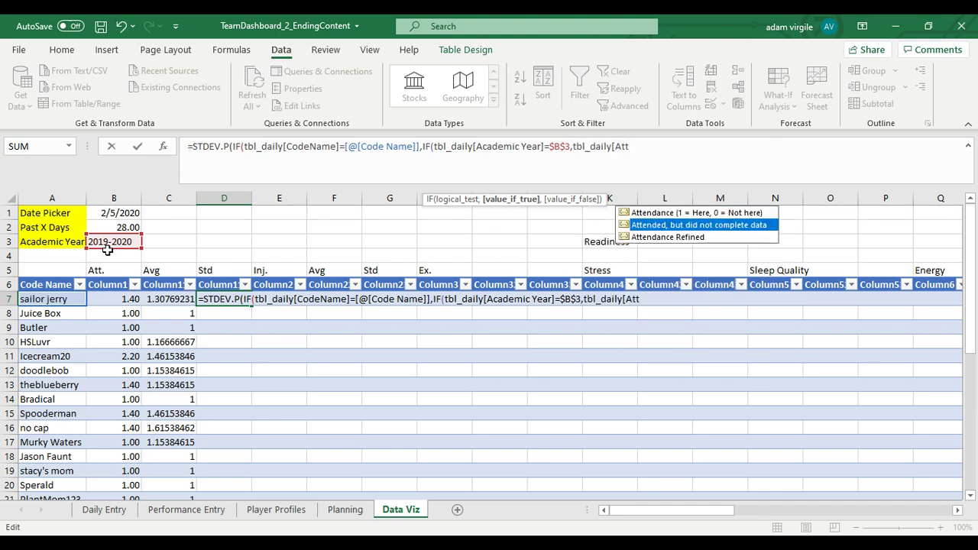
key(Tab)
text(]))))
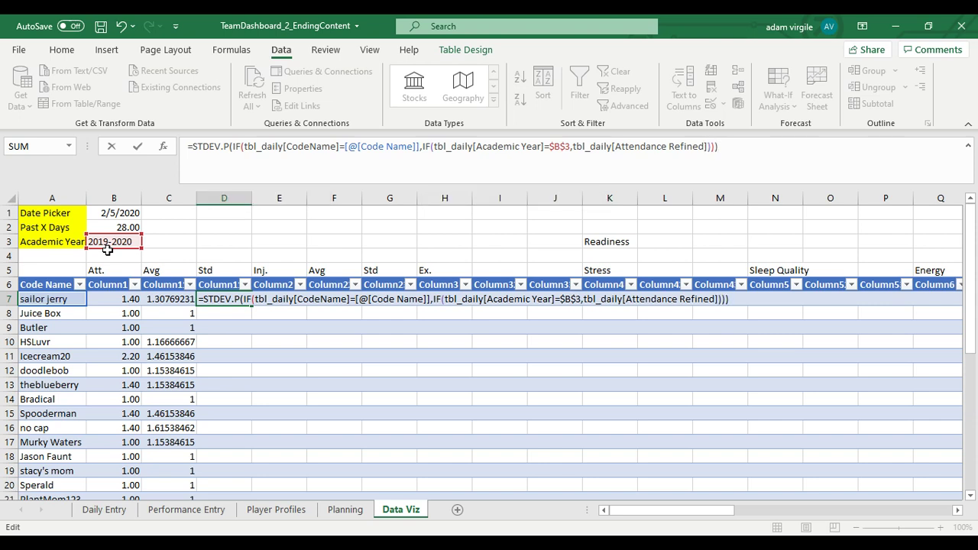
key(Return)
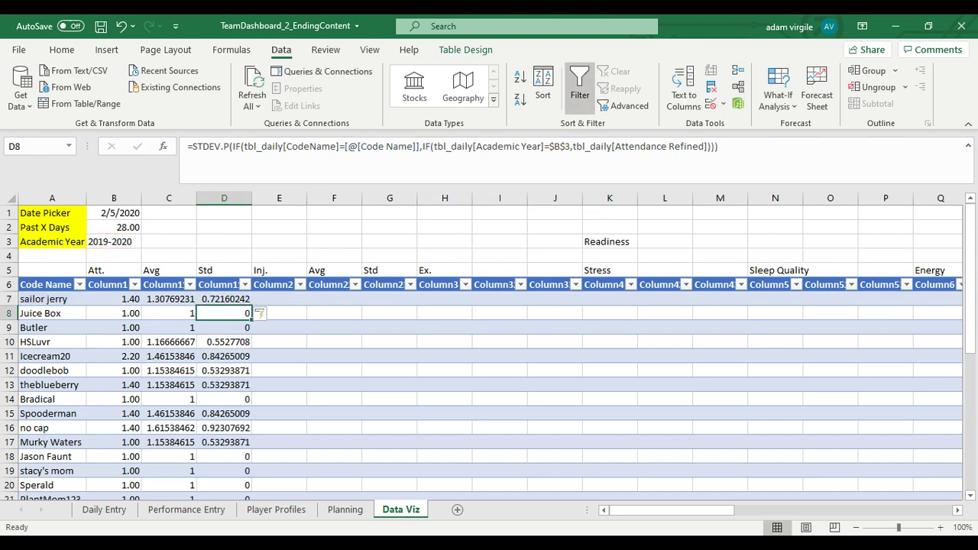
scroll(214, 339, down, 2)
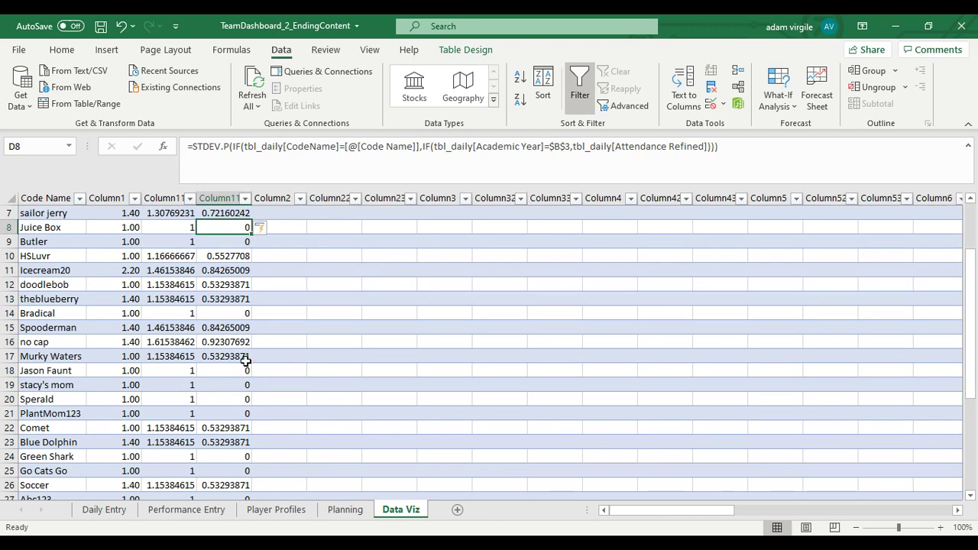
scroll(245, 400, down, 3)
scroll(240, 430, up, 5)
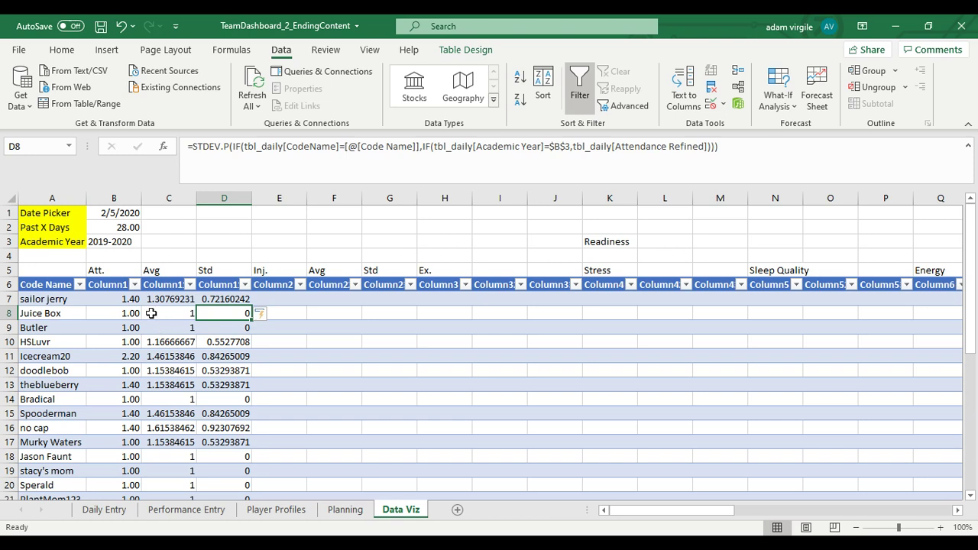
click(114, 285)
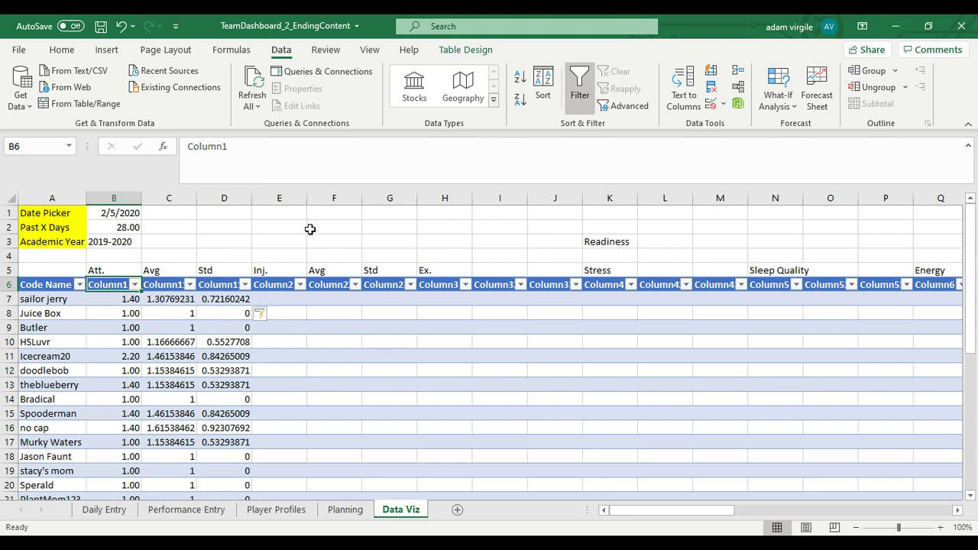
click(285, 214)
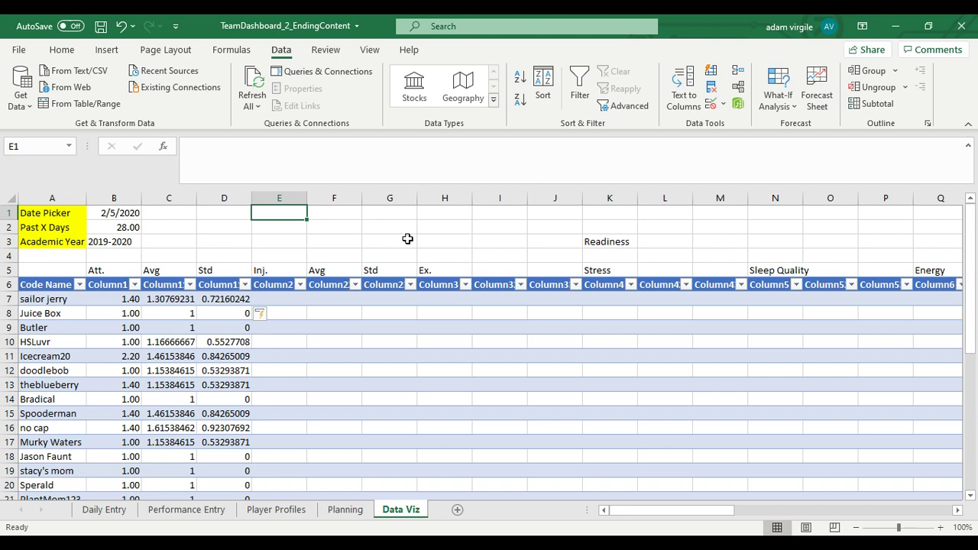
text(Attendan)
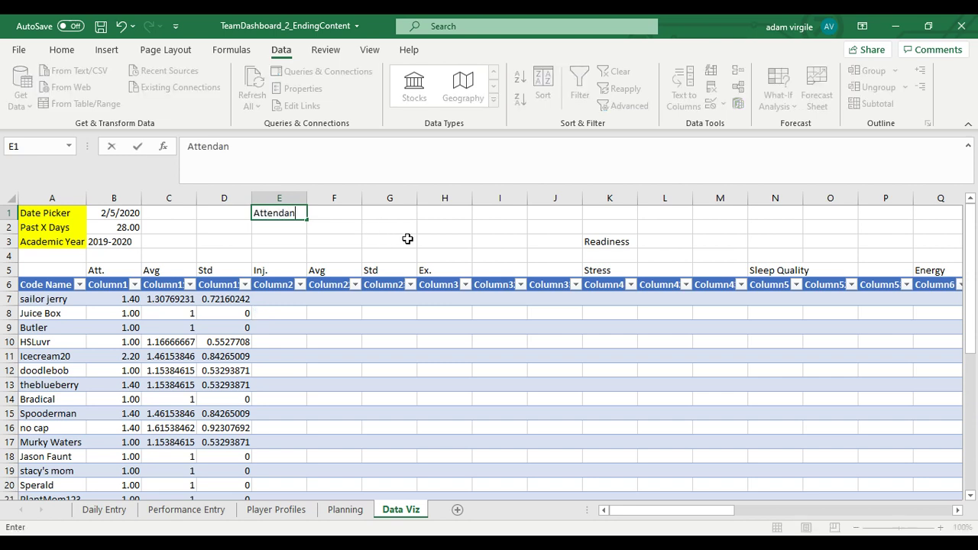
text(ce)
key(BackSpace)
key(BackSpace)
key(BackSpace)
key(BackSpace)
key(BackSpace)
key(BackSpace)
key(BackSpace)
key(BackSpace)
key(BackSpace)
key(BackSpace)
key(Return)
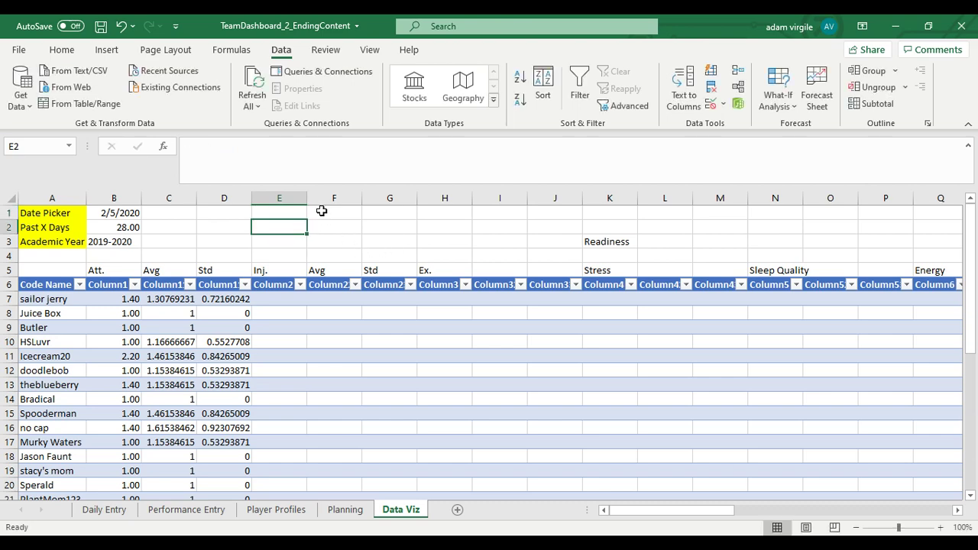
- Add a new worksheet and list Attendance in A1 and Injury Status in A2
click(457, 510)
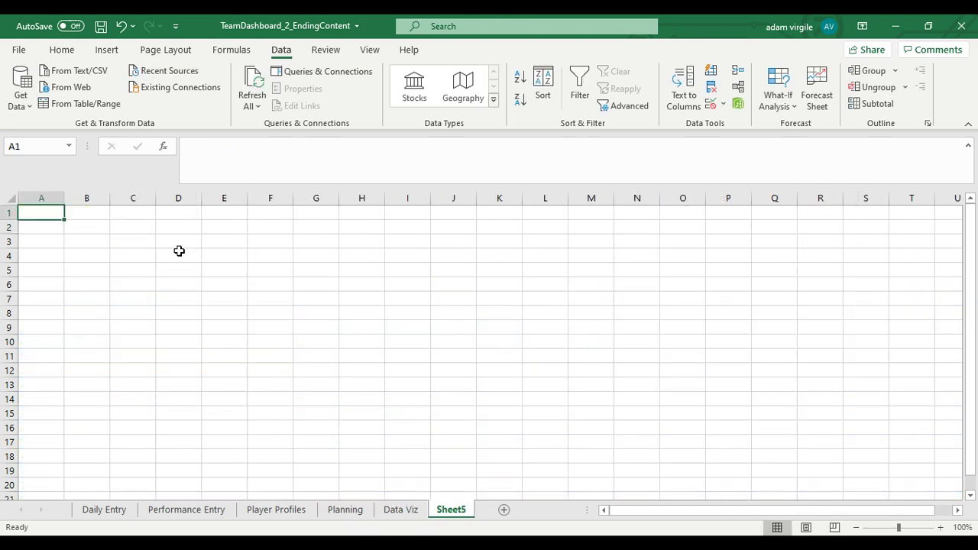
text(Atte)
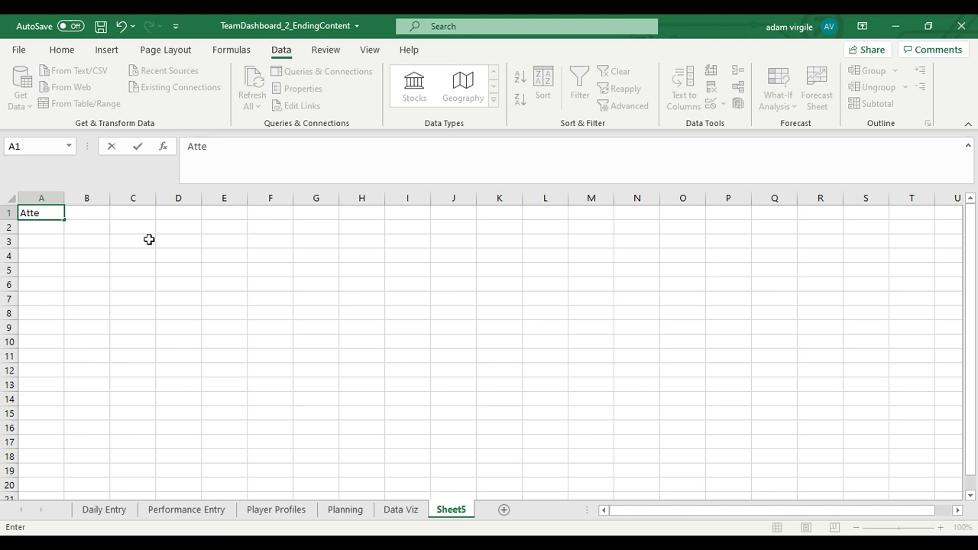
text(ndance)
key(Return)
text(Injury)
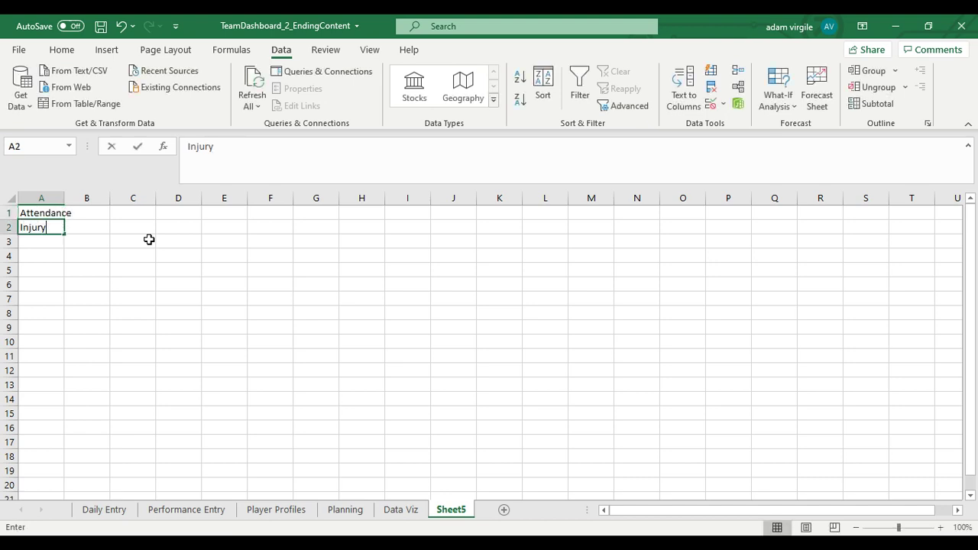
text( Status)
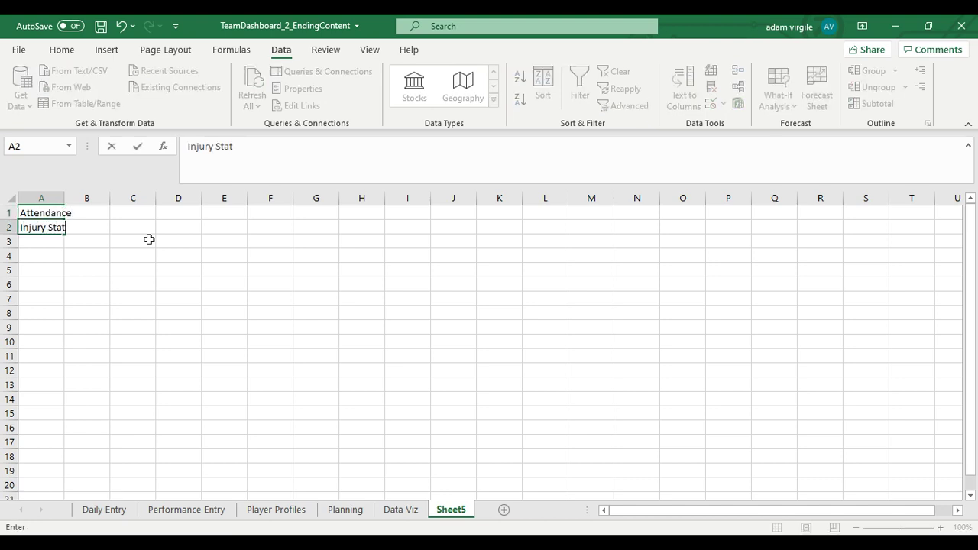
key(Return)
- Check the column headings on Data Viz and add Stress in A3 of Sheet5
click(401, 509)
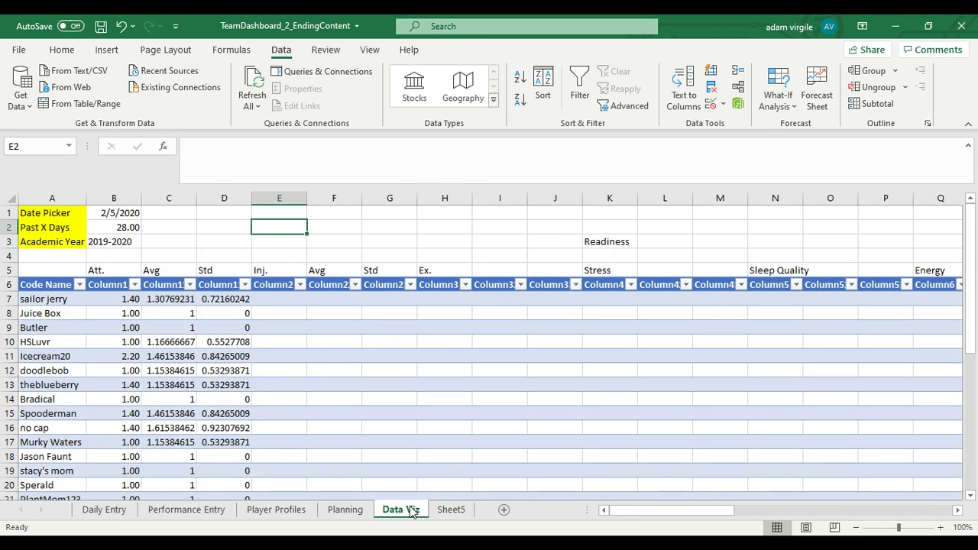
drag(630, 510, 680, 512)
click(449, 509)
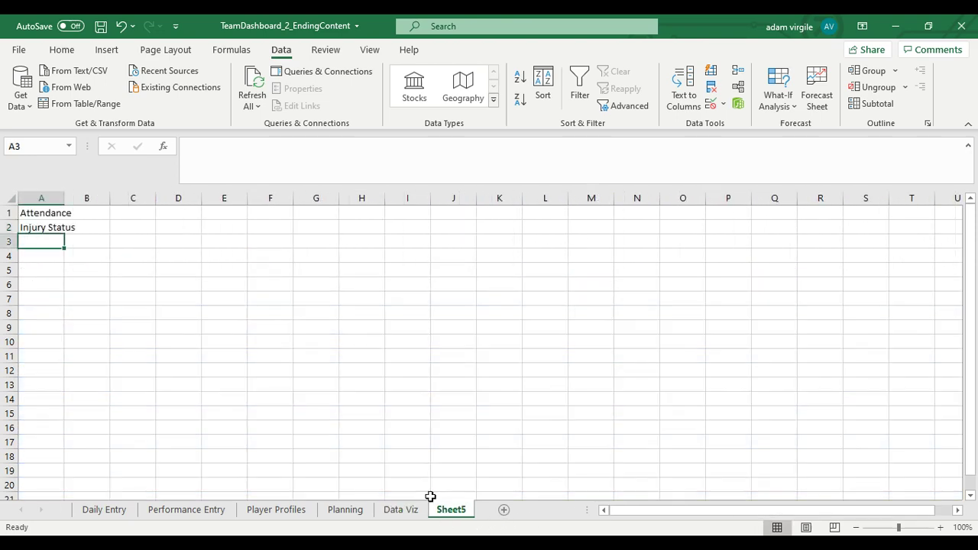
text(Stress)
key(Return)
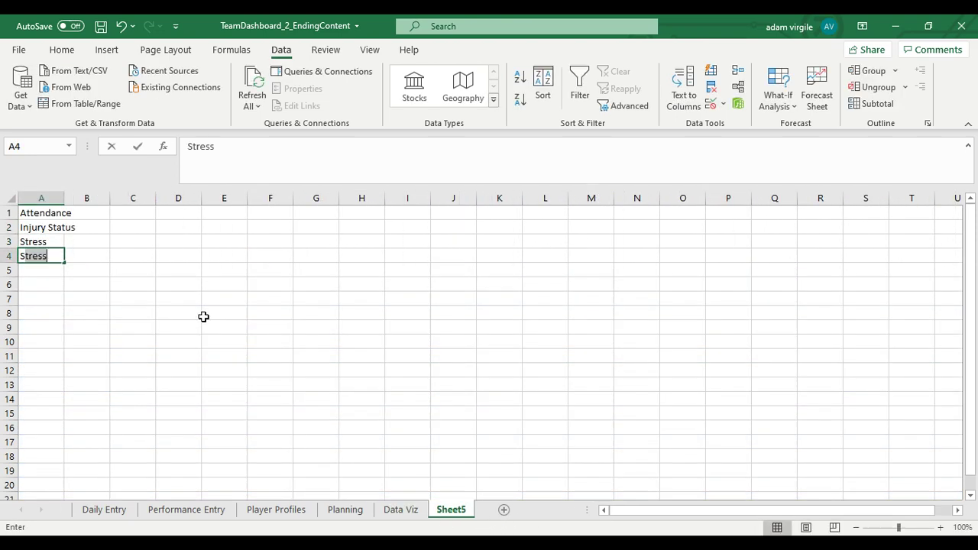
- List Sleep Quality in A4 and Energy in A5 of Sheet5
text(Sleep Qua)
text(En)
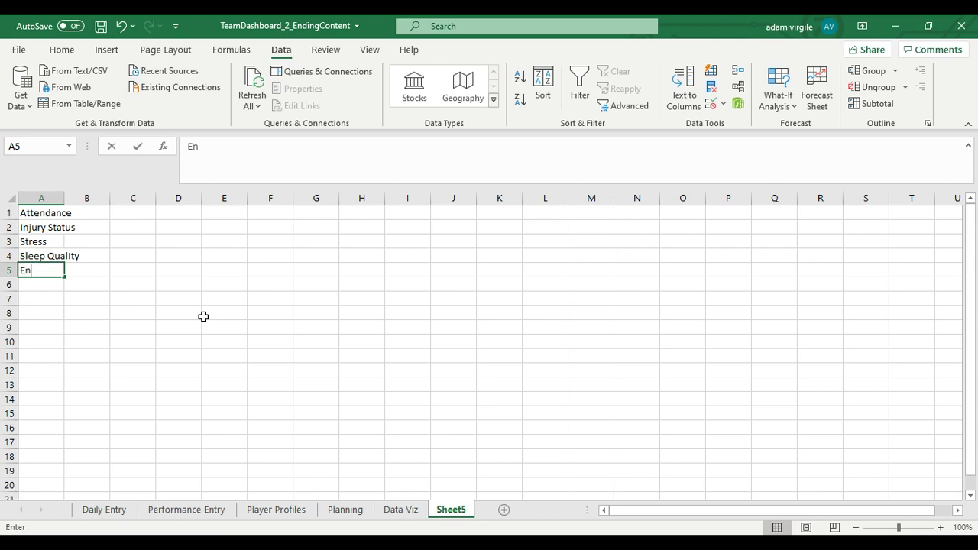
text(ergy)
key(Return)
- Check the next column headings on Data Viz and list Readiness Score, RPE, Duration and sRPE in A6:A9 of Sheet5
click(396, 513)
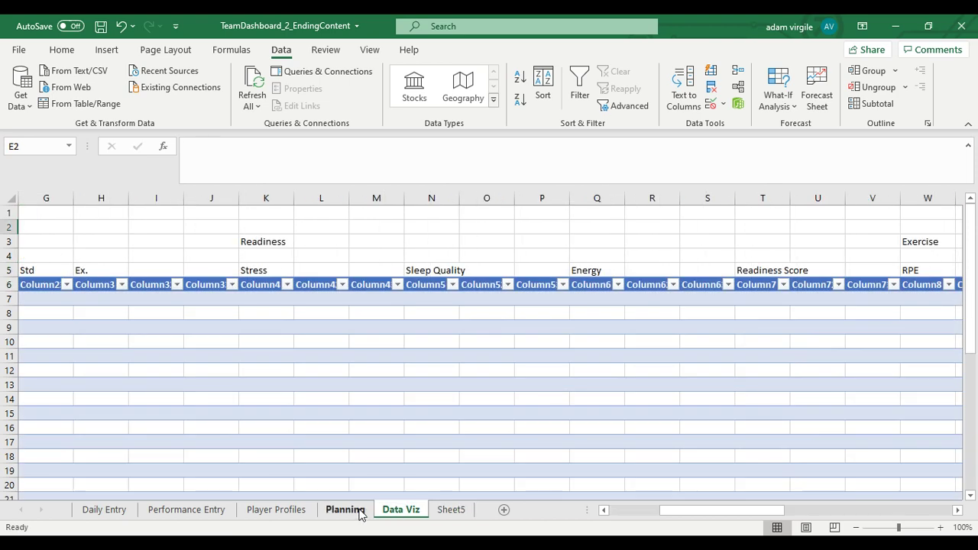
drag(687, 515, 789, 515)
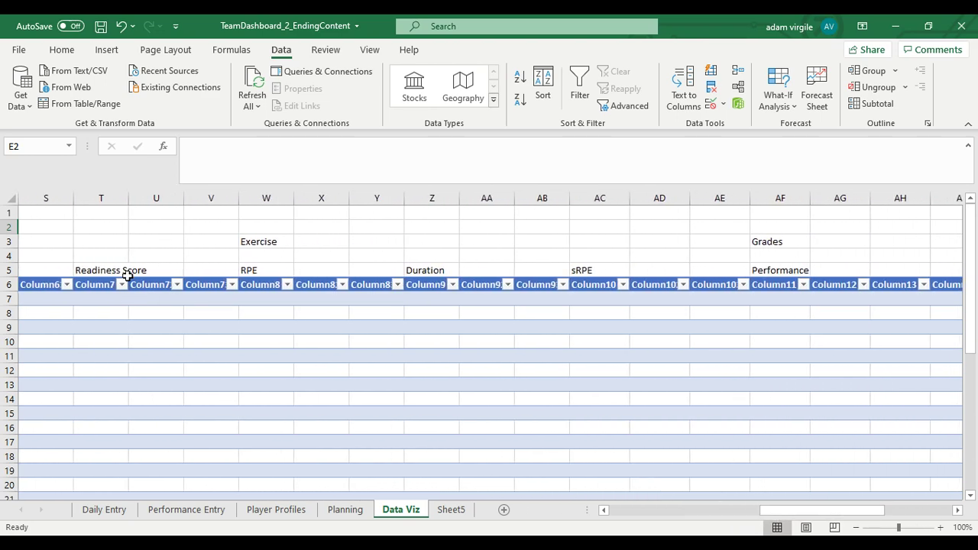
click(451, 510)
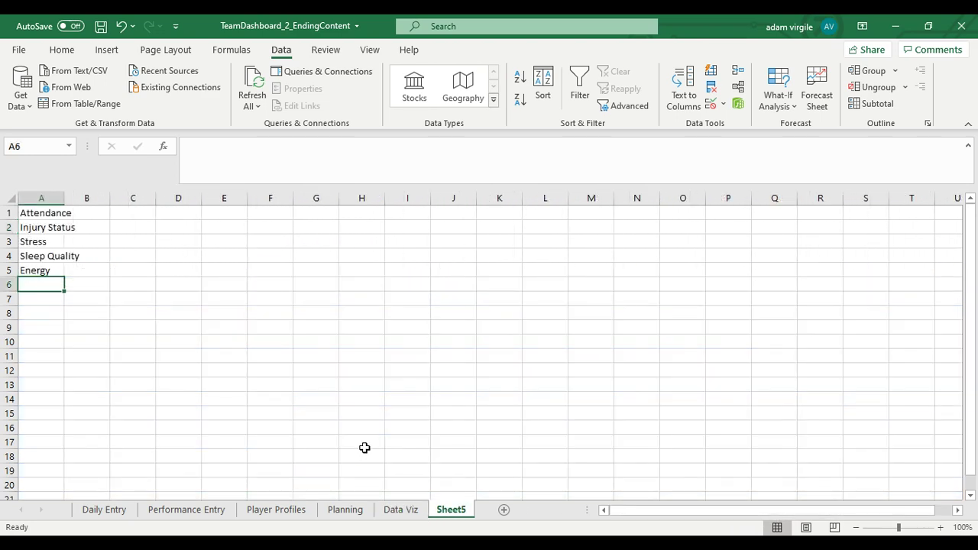
text(Readiness Score)
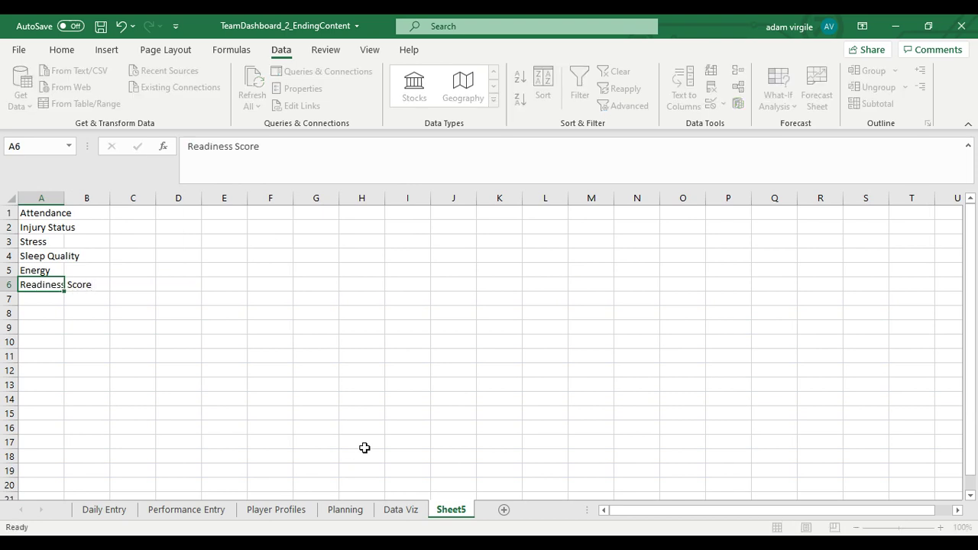
key(Return)
text(RPE)
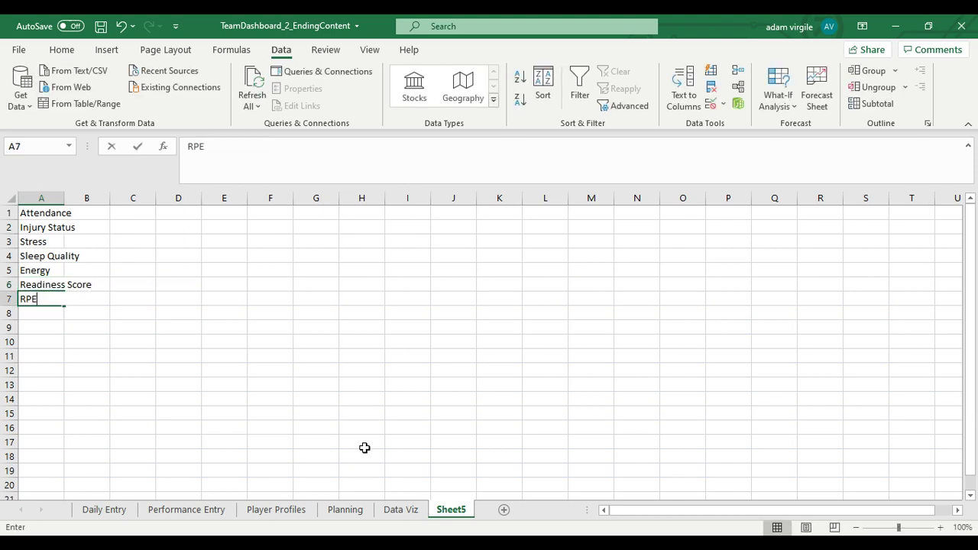
key(Return)
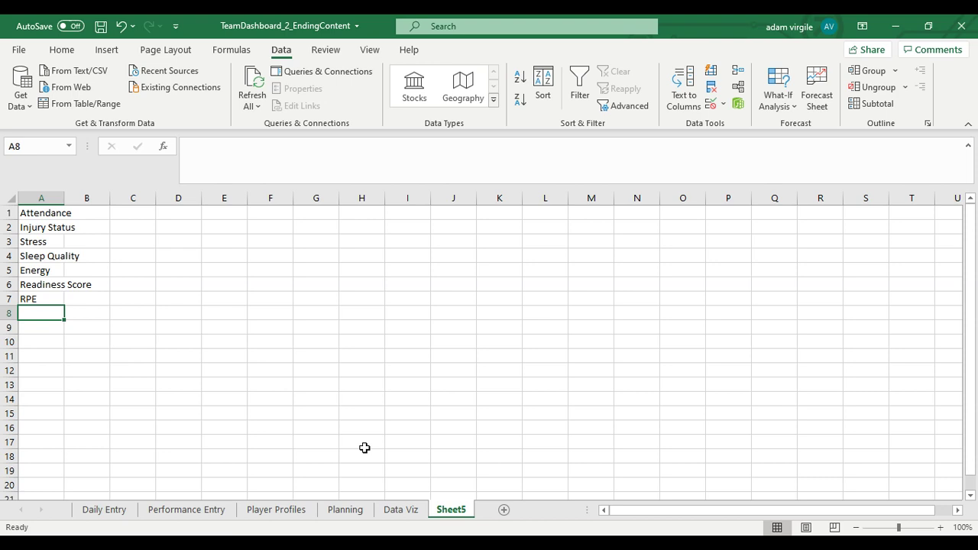
text(Duration)
key(Return)
text(S)
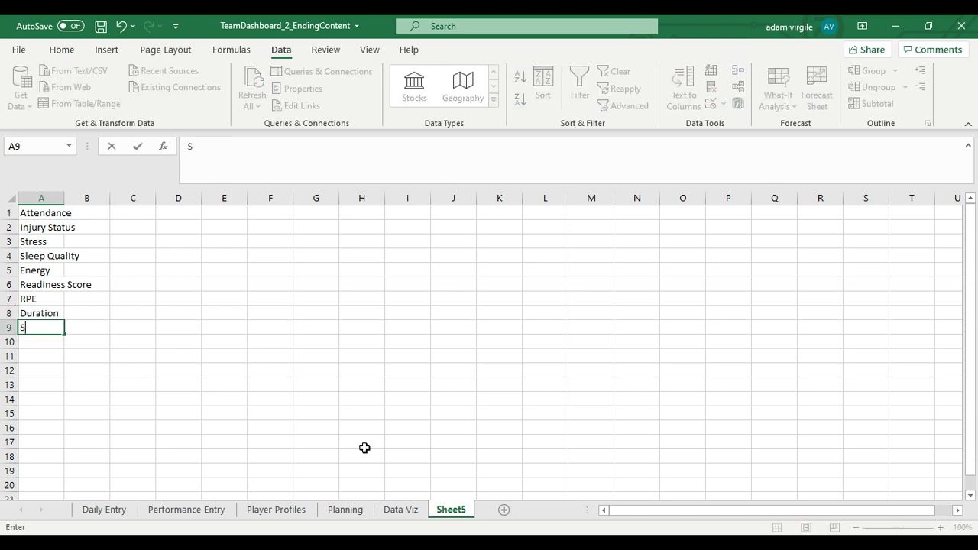
text(RPE)
key(Return)
- Check the remaining headings on Data Viz and add Grade in A10 of Sheet5
click(397, 516)
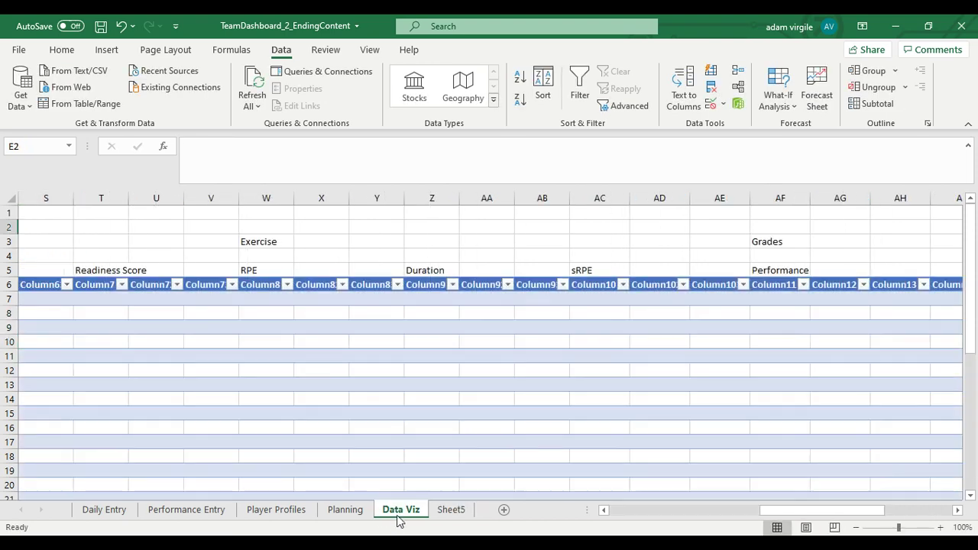
drag(768, 512, 796, 513)
click(453, 510)
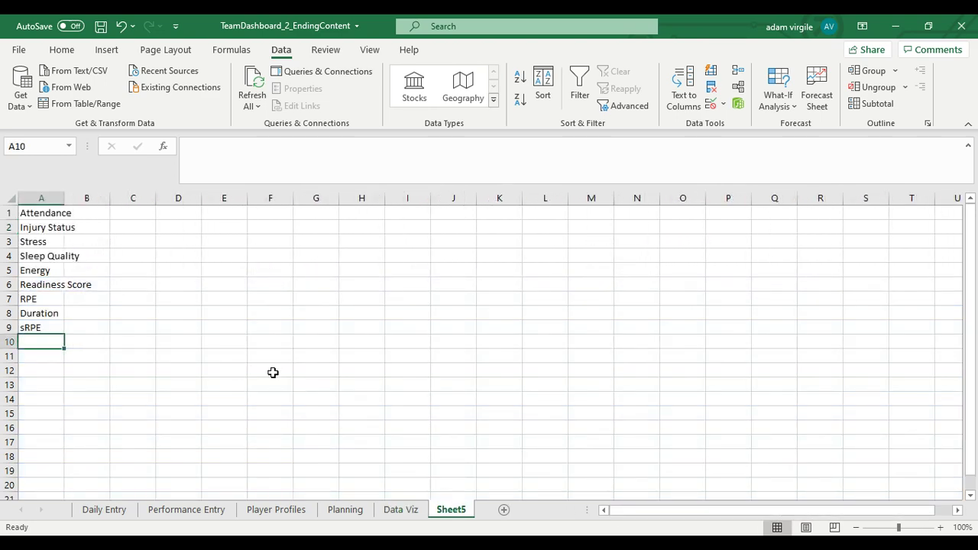
text(G)
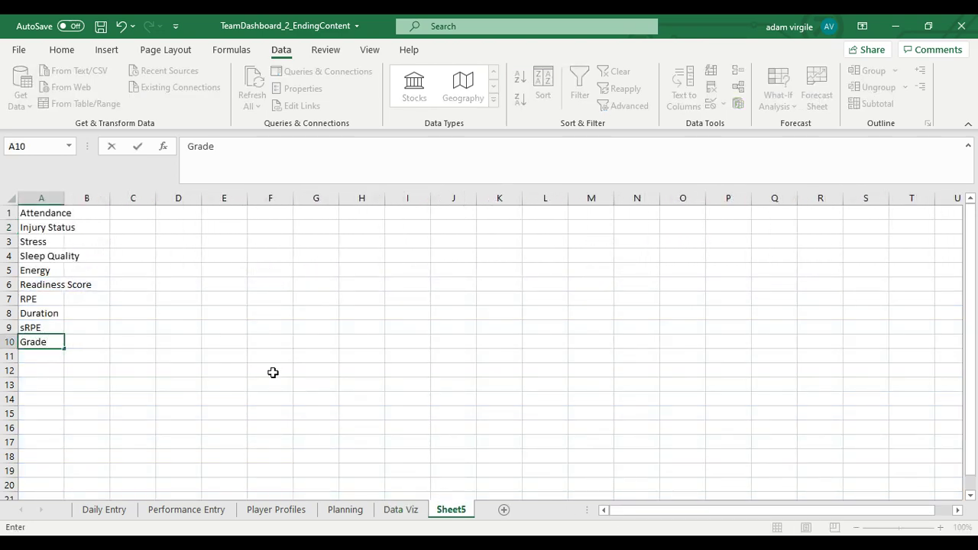
text(rade)
key(Return)
key(Up)
key(Up)
key(Up)
key(Up)
key(Up)
key(Up)
key(Up)
key(Up)
key(Up)
key(Up)
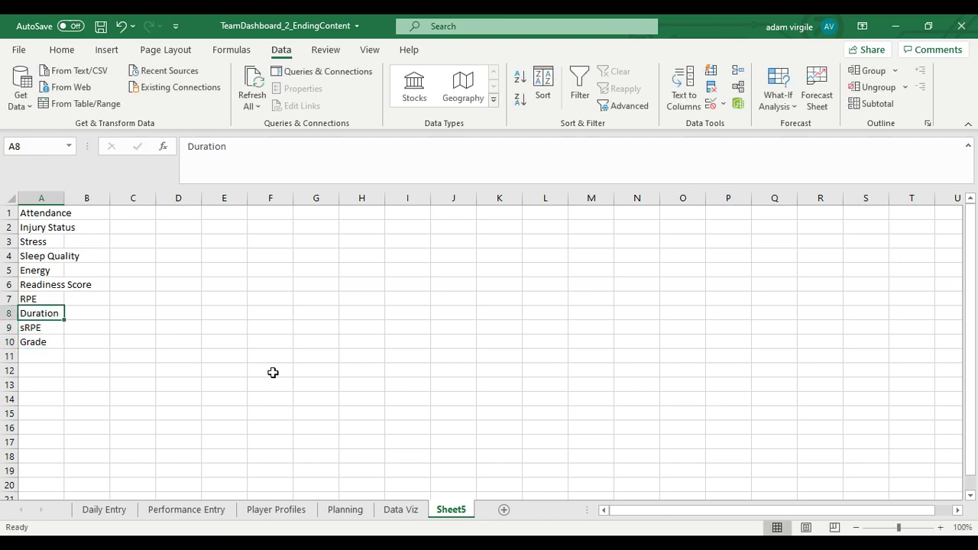
- Enter the labels Average in C1 and SD in C2
click(135, 215)
text(Average)
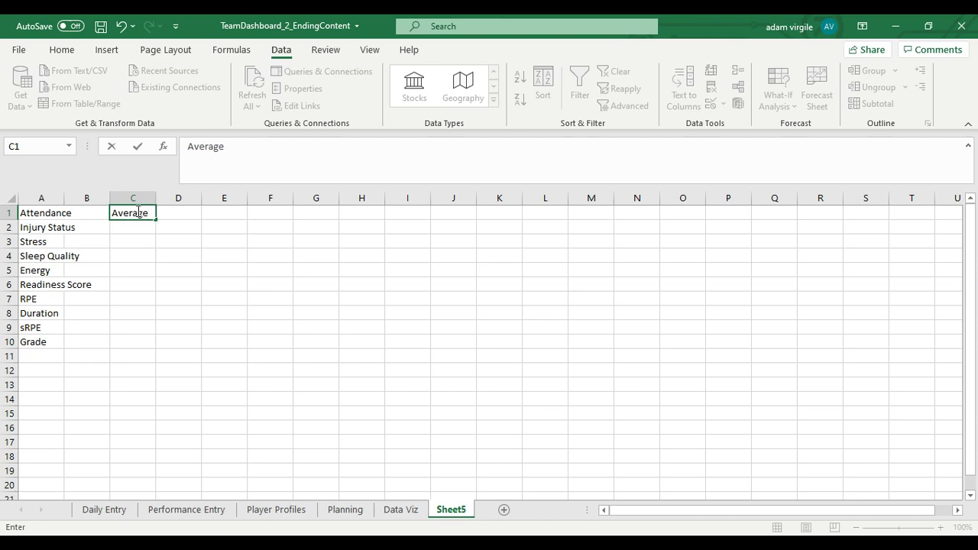
key(Return)
click(136, 212)
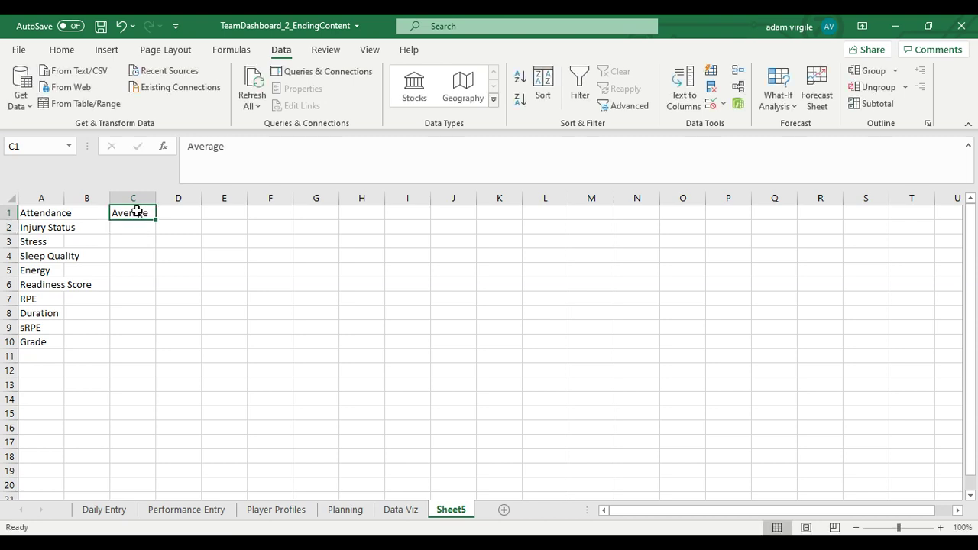
key(Tab)
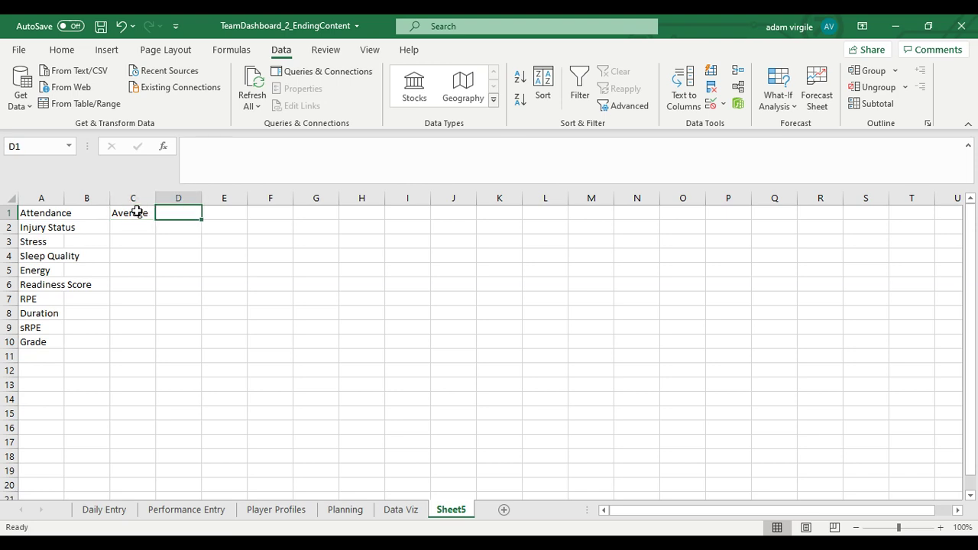
key(Down)
key(Left)
text(S)
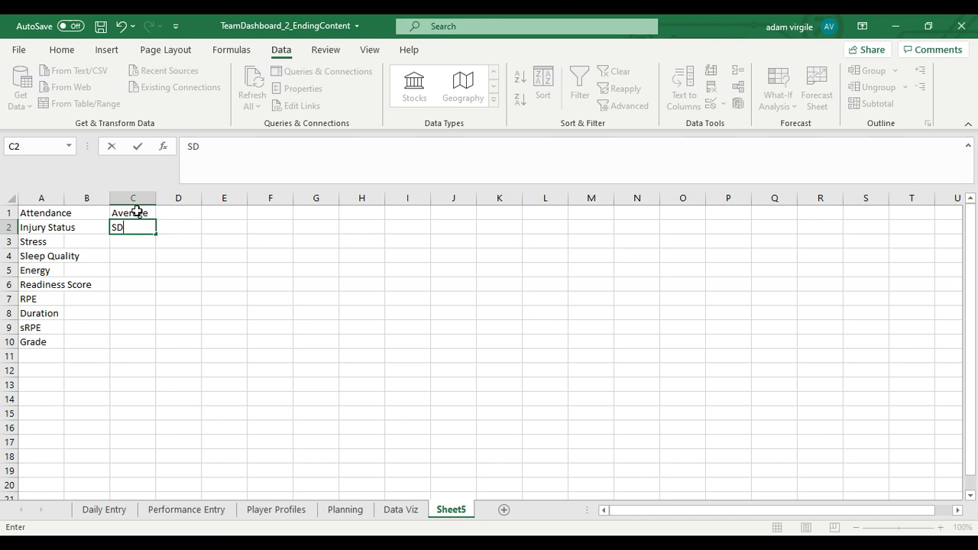
text(D)
key(Return)
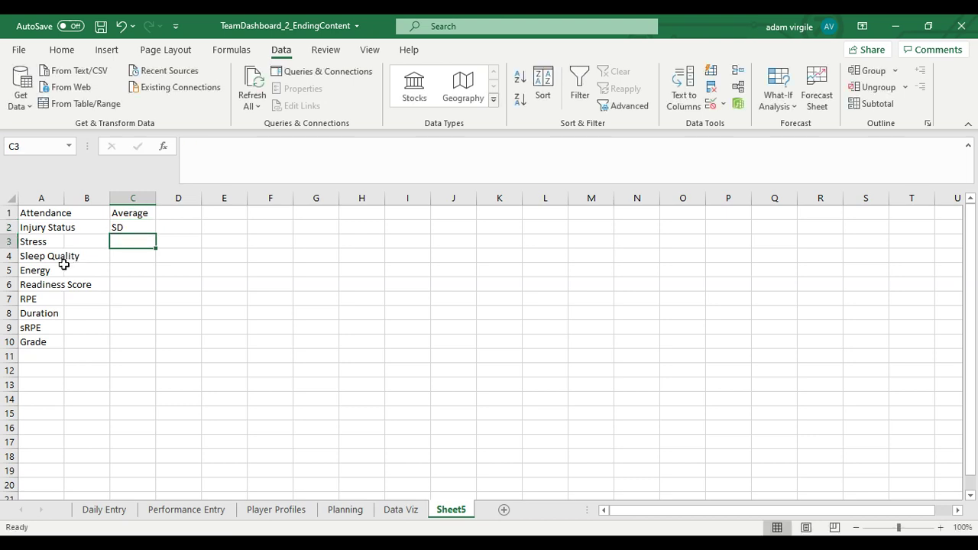
- Copy the metric names in A1:A10 and paste them transposed into row 10 starting at D10
drag(50, 213, 46, 342)
right_click(46, 319)
click(76, 141)
click(196, 343)
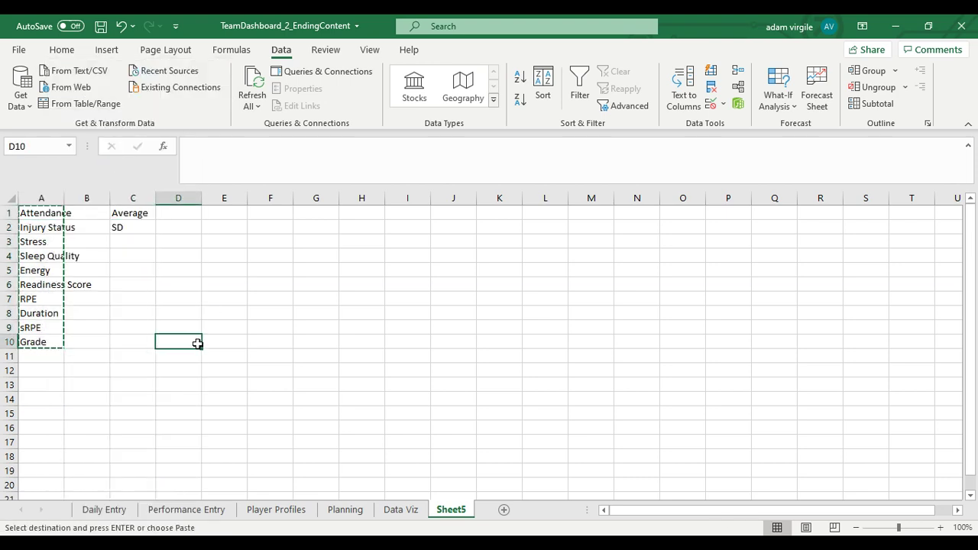
right_click(197, 343)
click(292, 205)
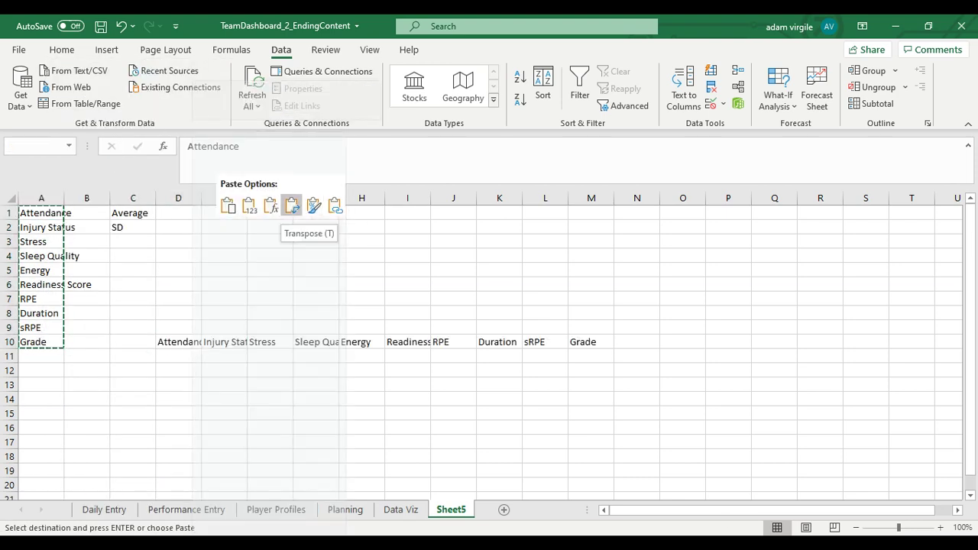
- Clear the copy selection and move the Average and SD labels from C1:C2 to D1:D2
click(117, 228)
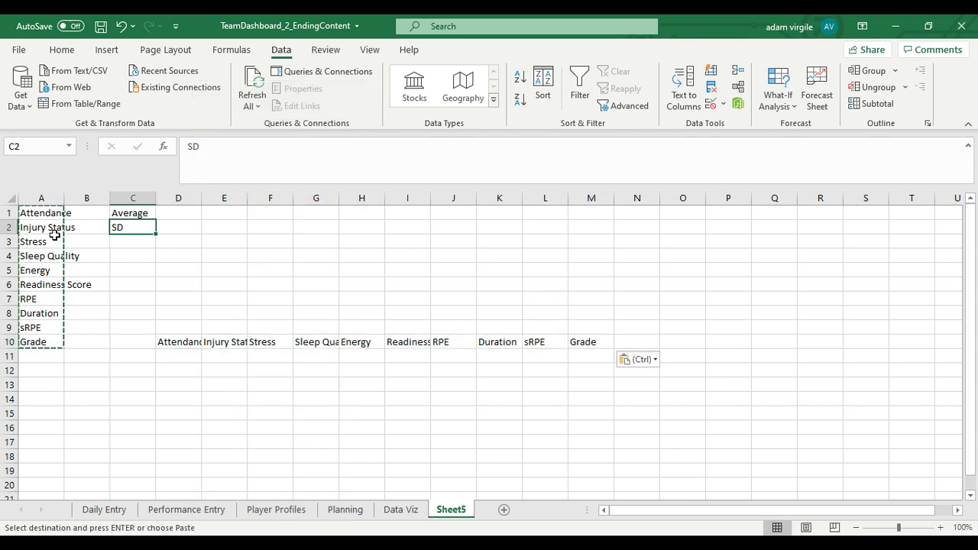
key(Escape)
drag(139, 218, 185, 233)
click(46, 218)
- Enter =CONCATENATE(A1," ",C1) in B1 to join the metric name and its suffix with a space
click(92, 212)
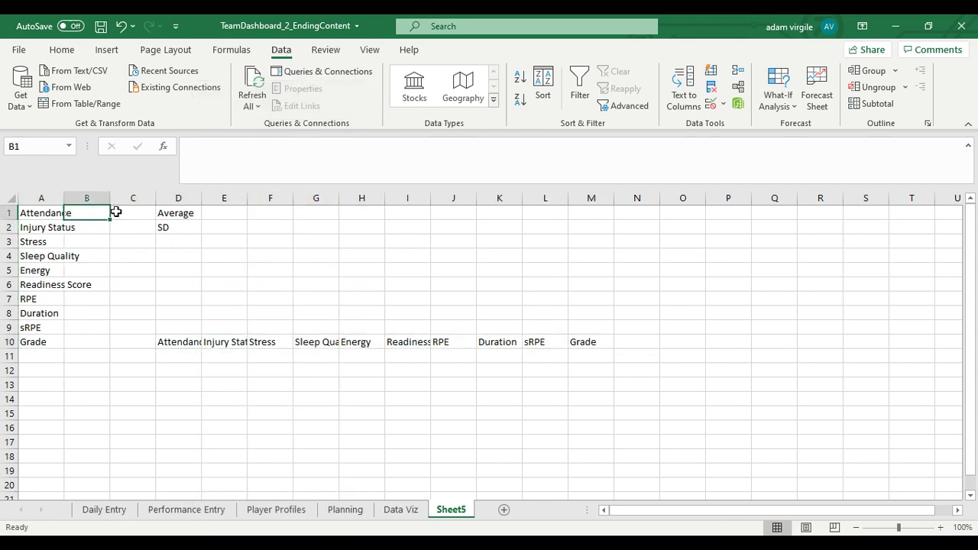
text(=CONC)
key(Down)
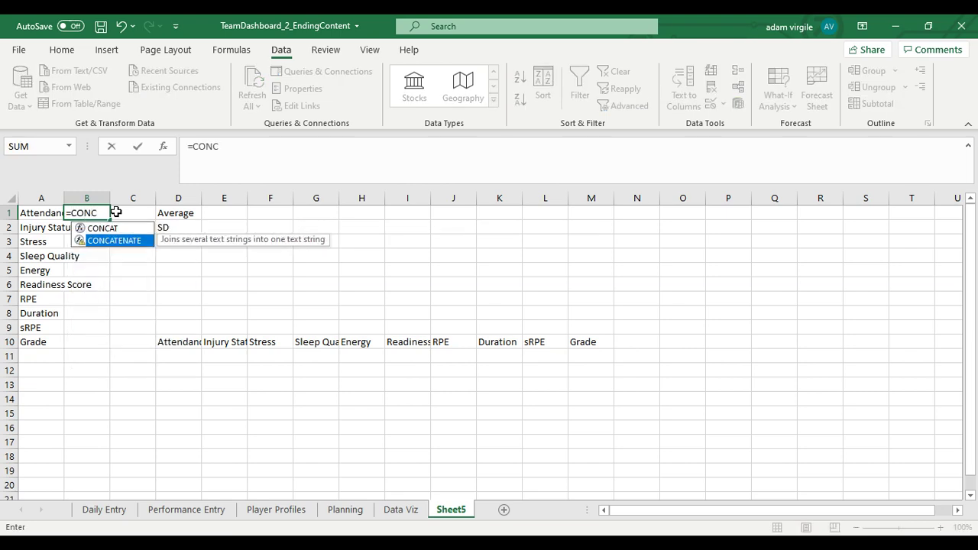
key(Tab)
click(56, 212)
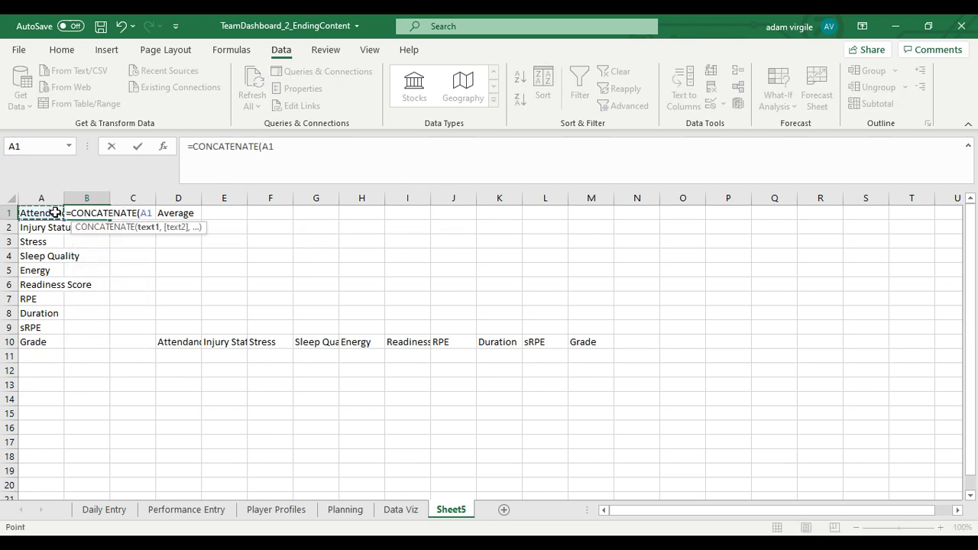
text(,)
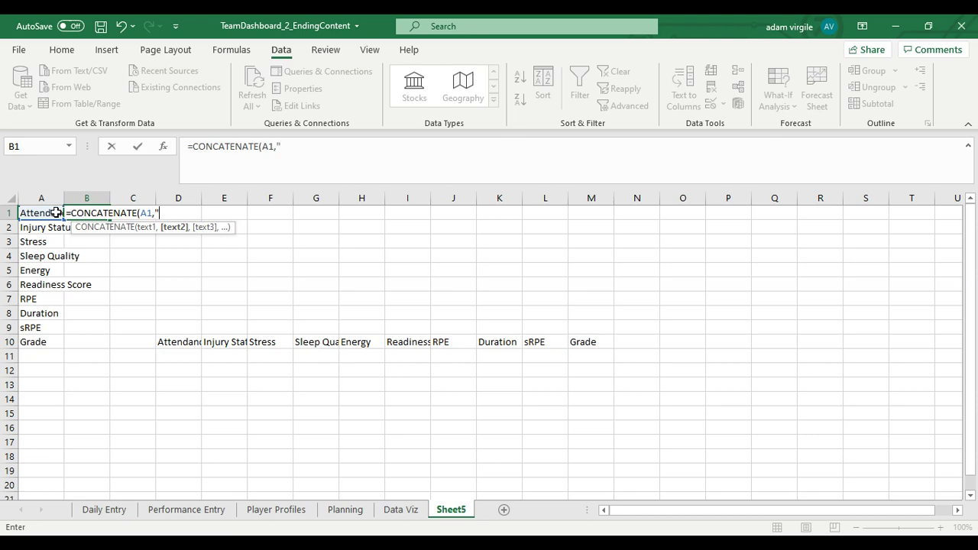
text(" ",)
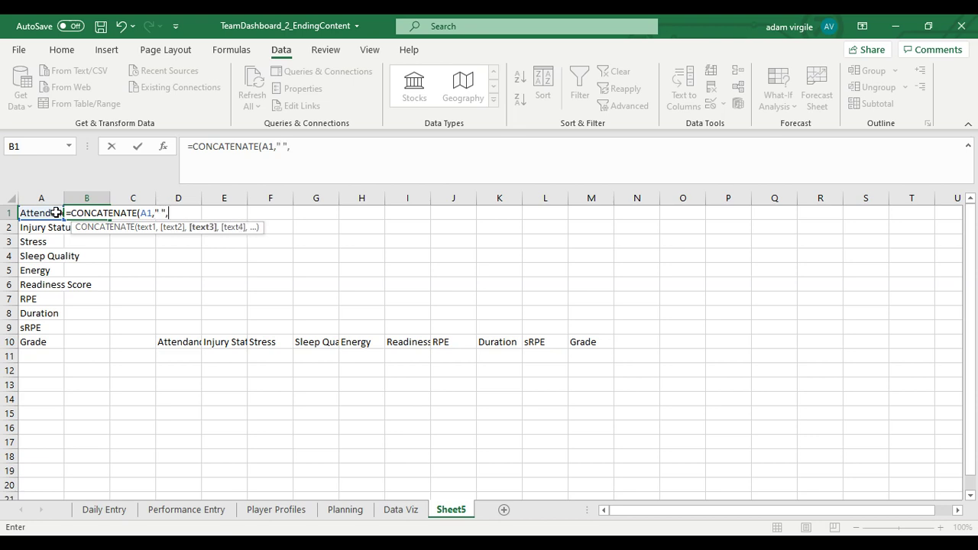
click(133, 241)
key(Up)
key(Up)
text())
key(Return)
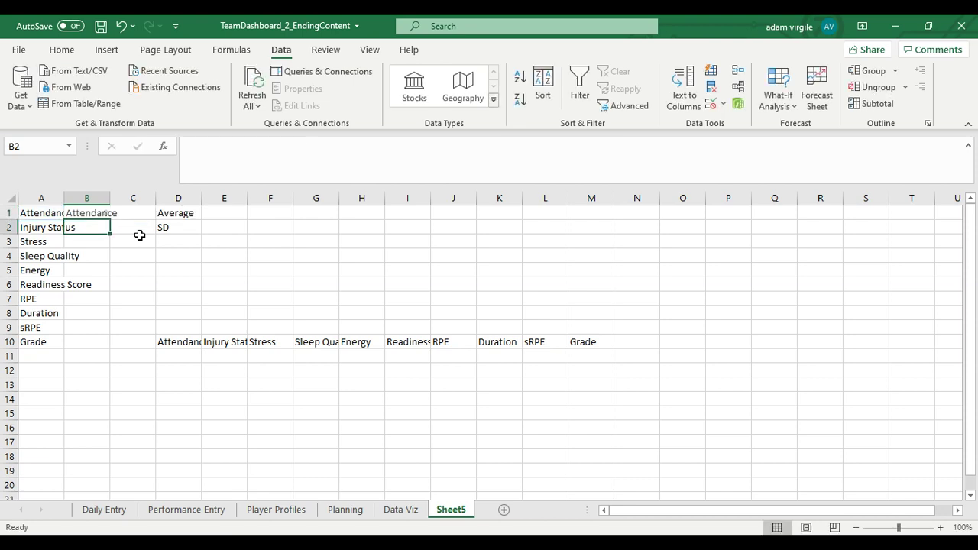
- Enter AVG as the suffix in C1 and autofit the width of column B
click(106, 211)
click(164, 216)
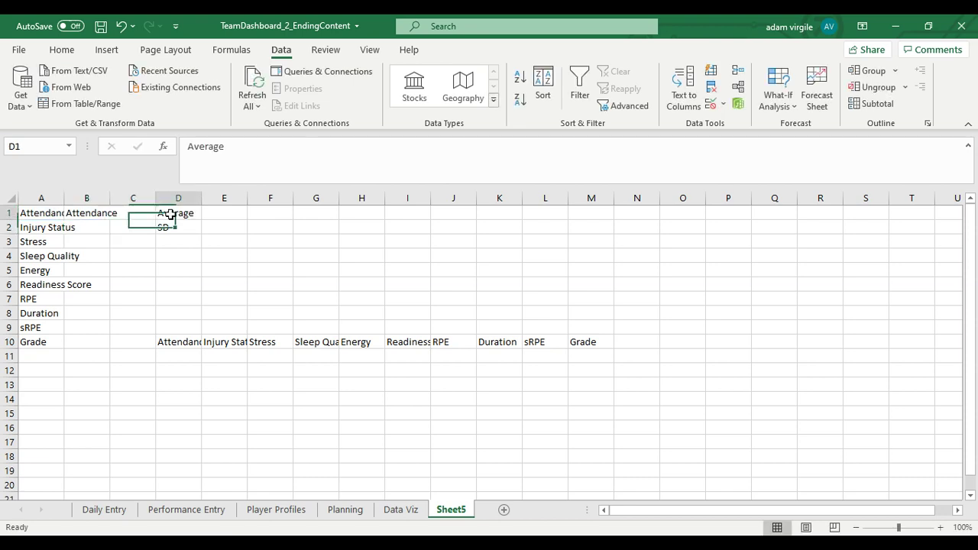
click(142, 214)
text(AVG)
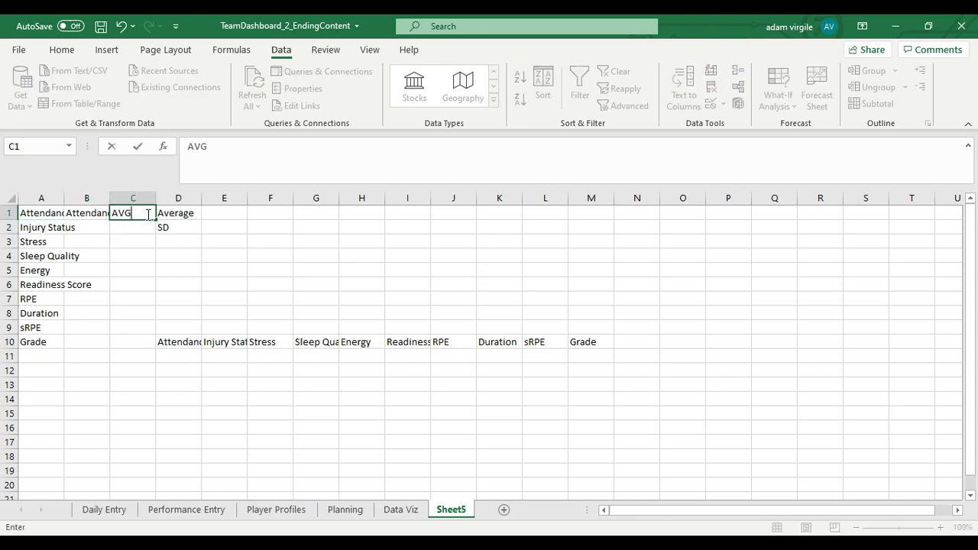
key(Return)
double_click(109, 199)
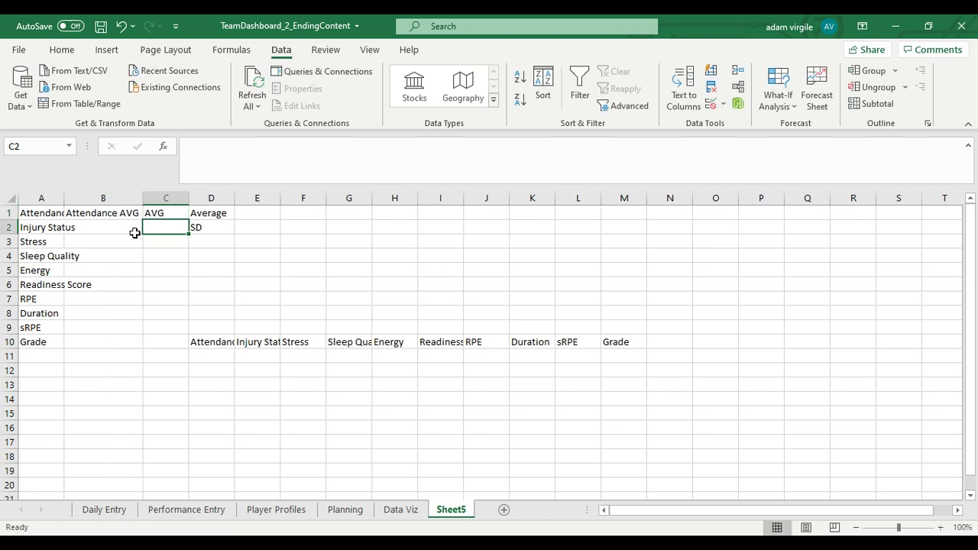
- Fill the CONCATENATE formula down to B10 and the AVG suffix down to C10
click(126, 214)
drag(142, 220, 139, 350)
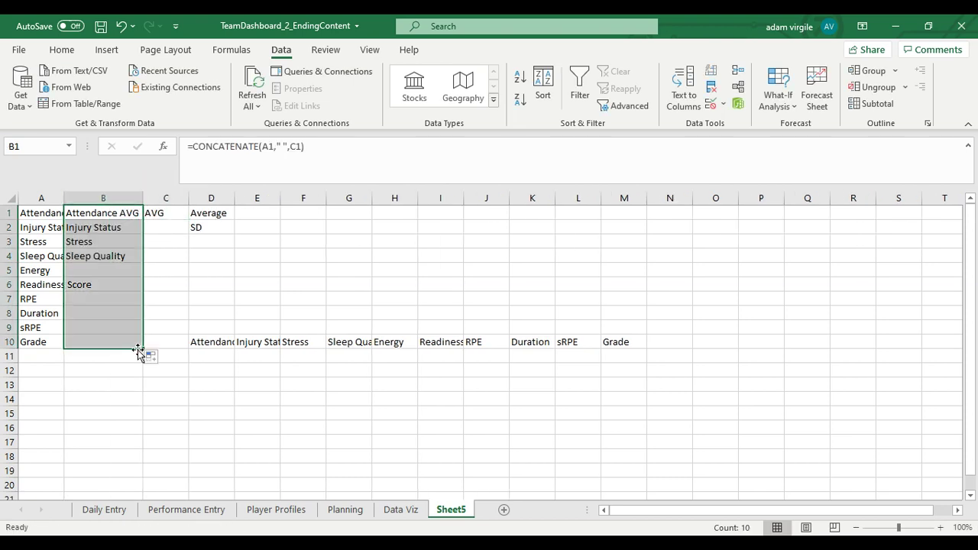
click(172, 214)
drag(189, 220, 184, 352)
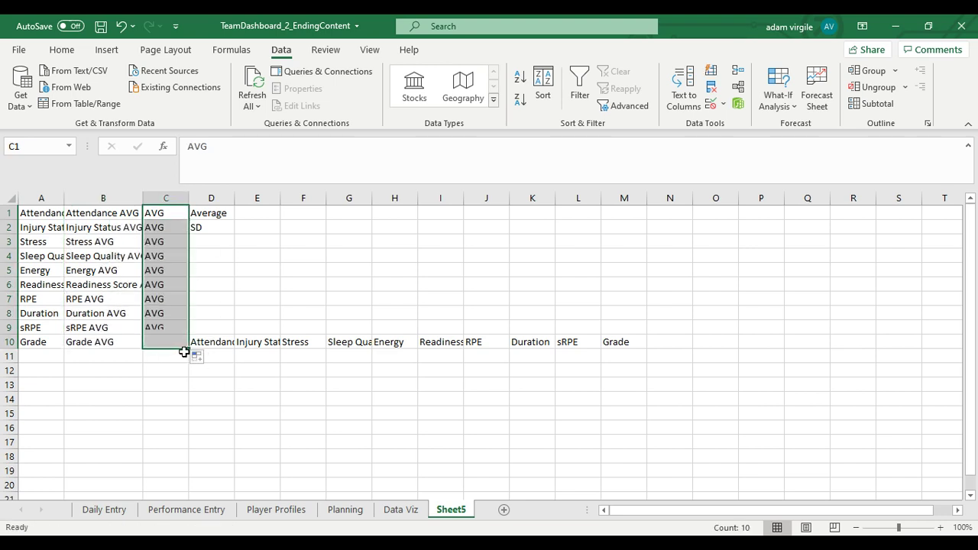
- Copy B1:B10 and paste it over itself as values to replace the formulas with plain text
drag(115, 212, 107, 343)
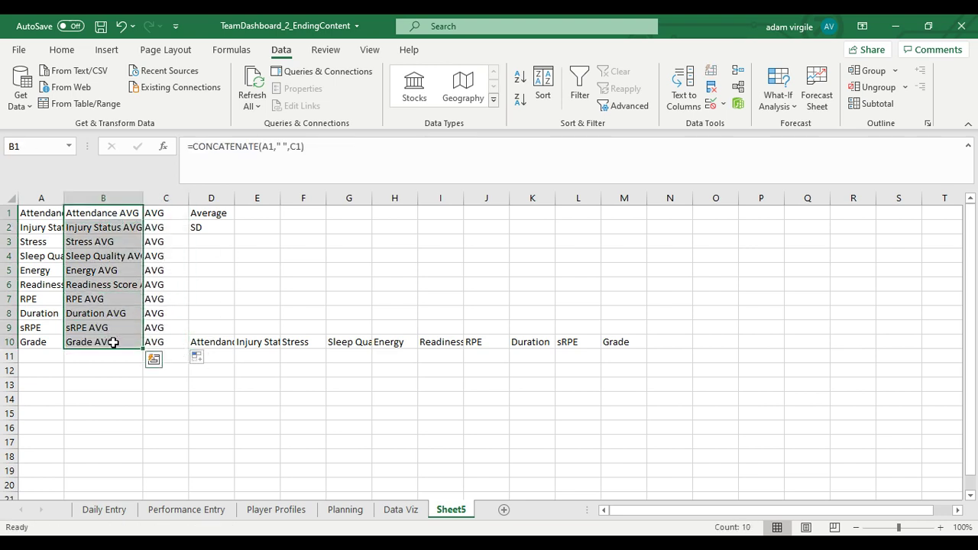
key(ctrl+c)
right_click(108, 265)
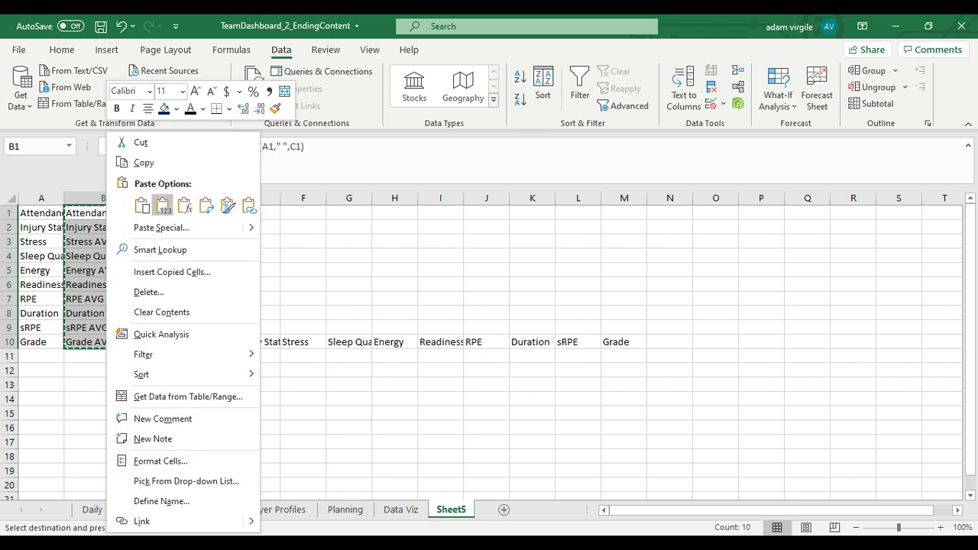
click(161, 204)
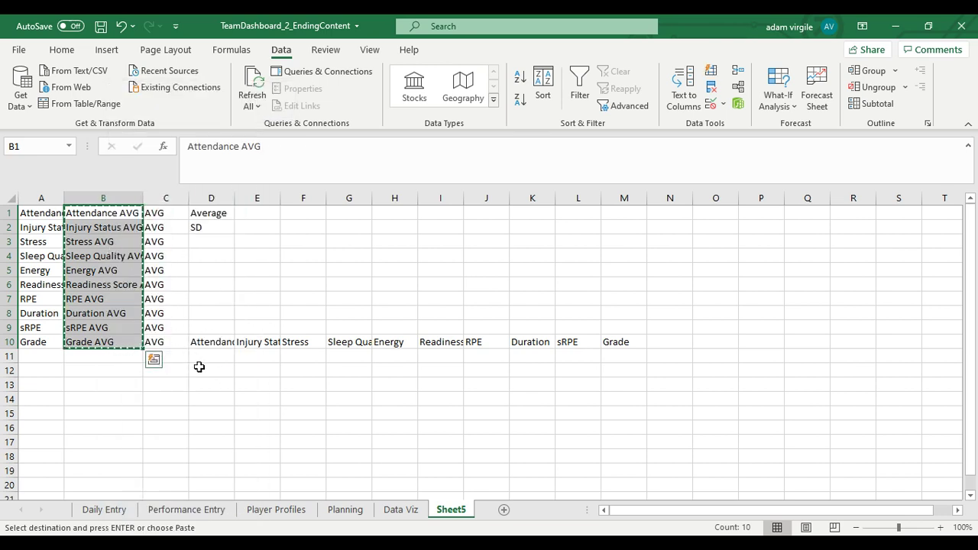
- Paste the copied AVG headers transposed across row 12, starting at D12
click(199, 367)
right_click(215, 368)
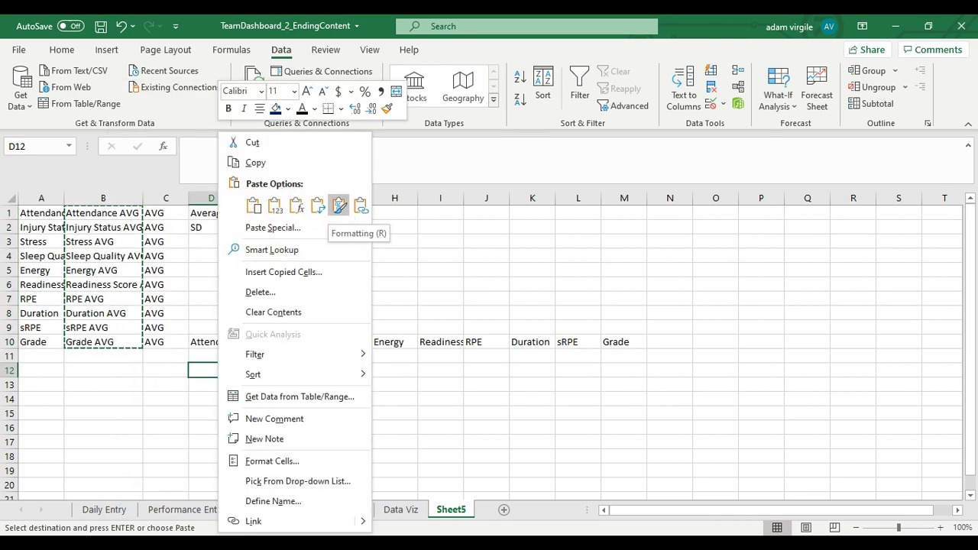
click(319, 205)
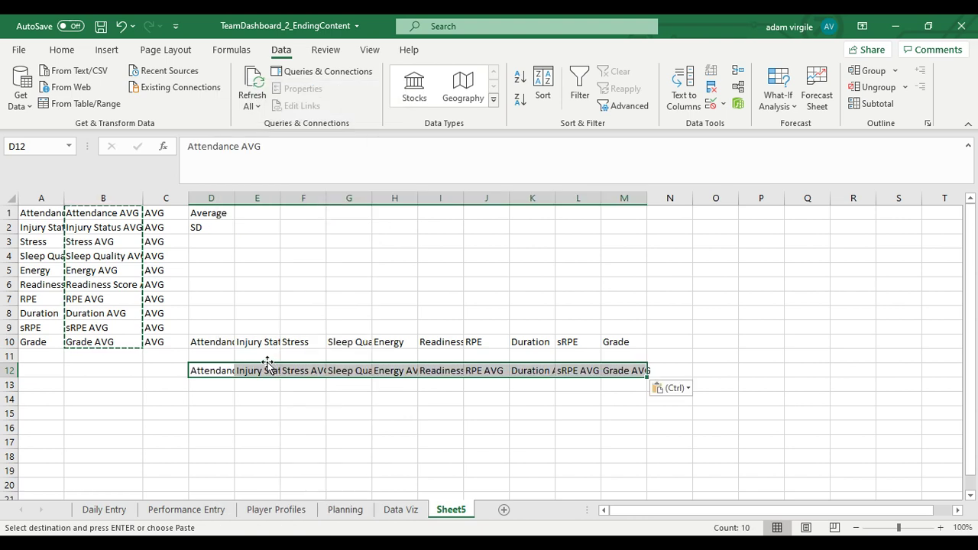
- Enter =CONCATENATE(A1," ",D2) in B1 to join the metric name with the SD suffix
click(138, 228)
click(99, 213)
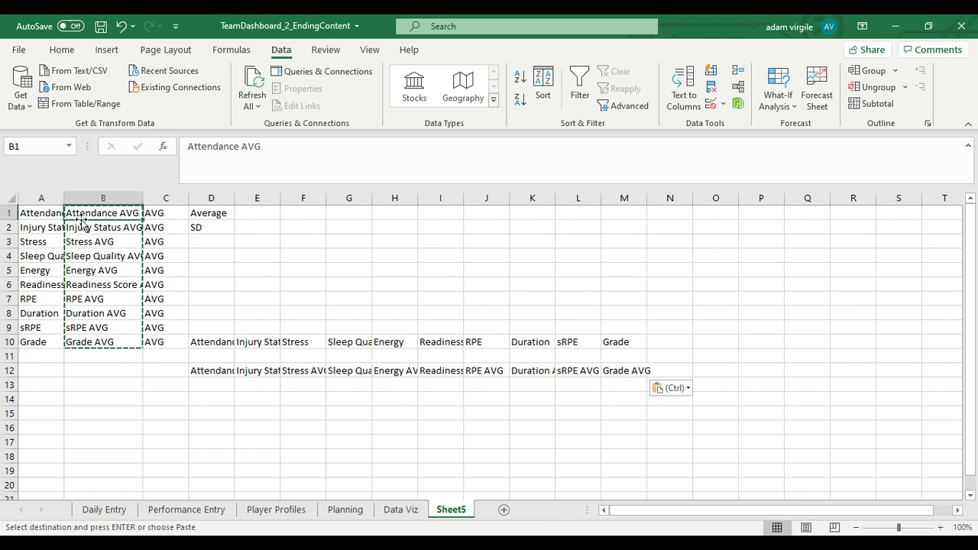
text(=CONCATENATE(A1)
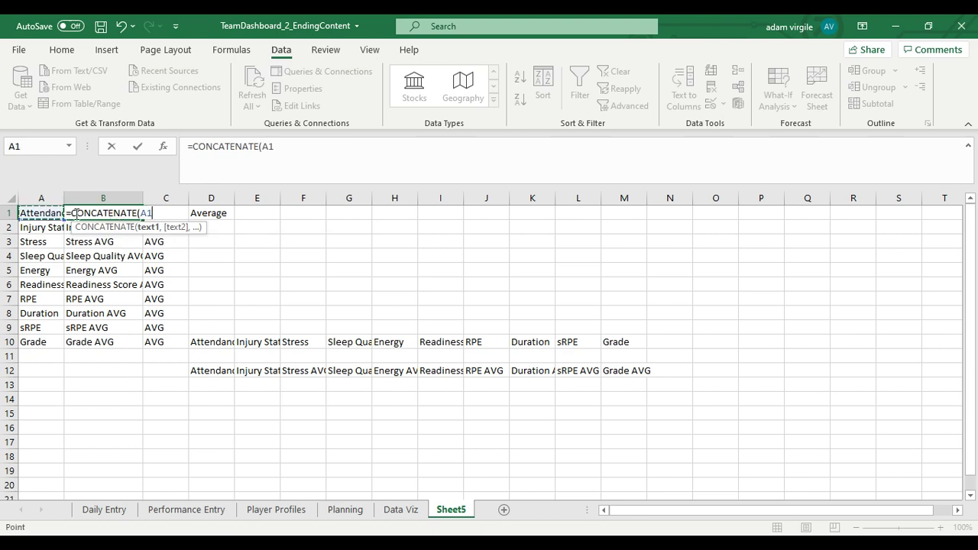
text(," ",)
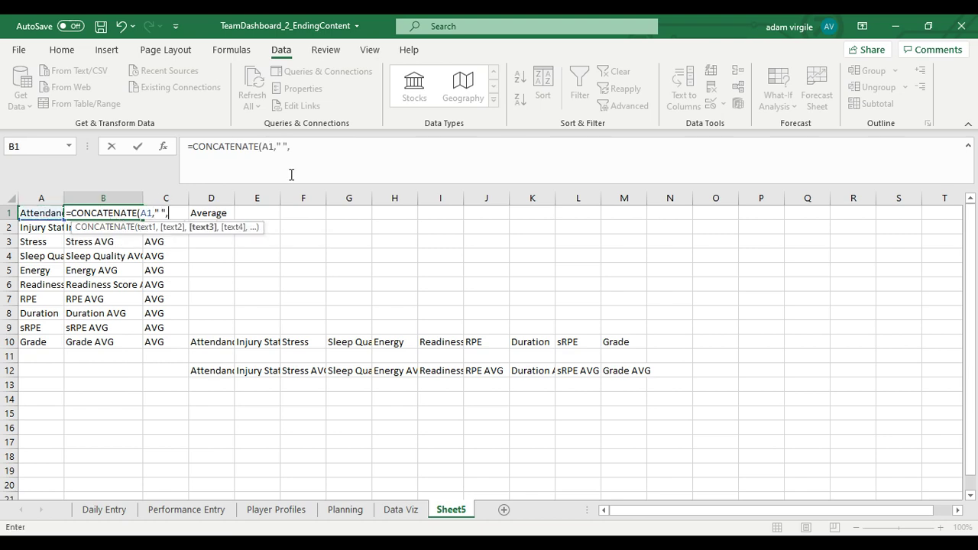
click(216, 241)
key(Up)
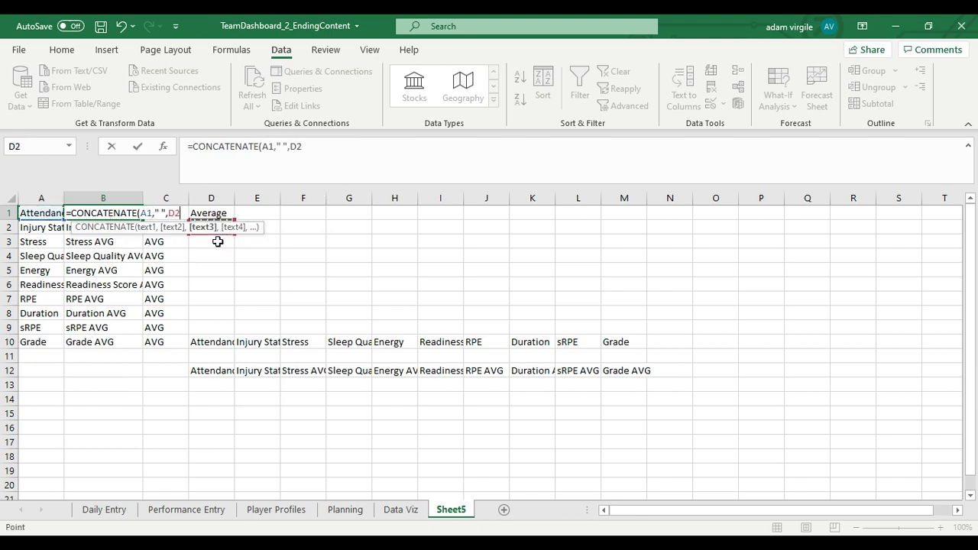
key(Return)
key(Up)
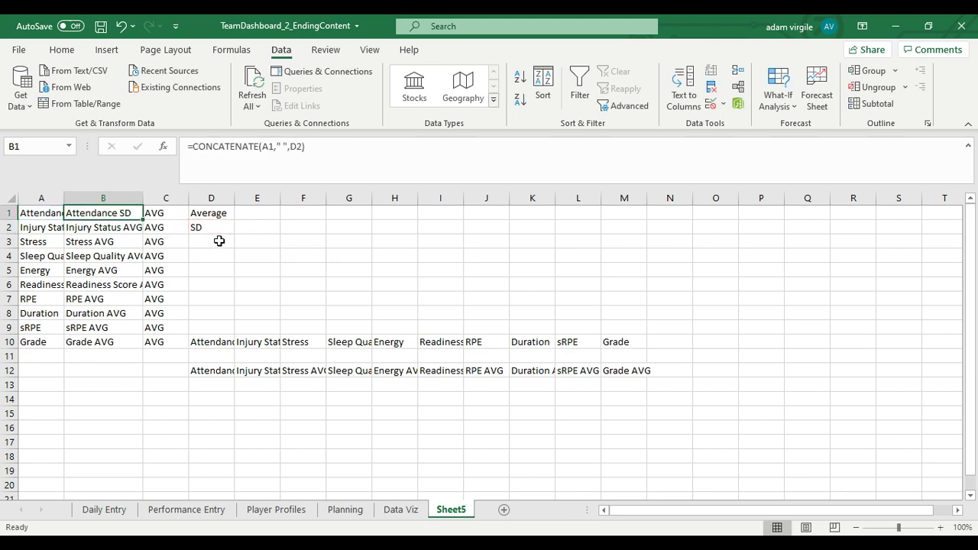
- Edit the B1 formula so its last argument refers to C1
click(216, 231)
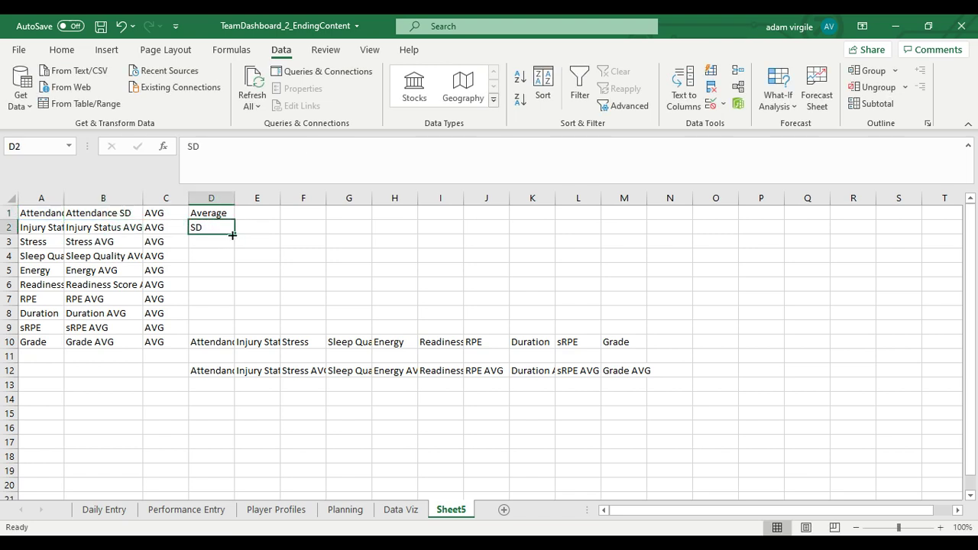
click(128, 214)
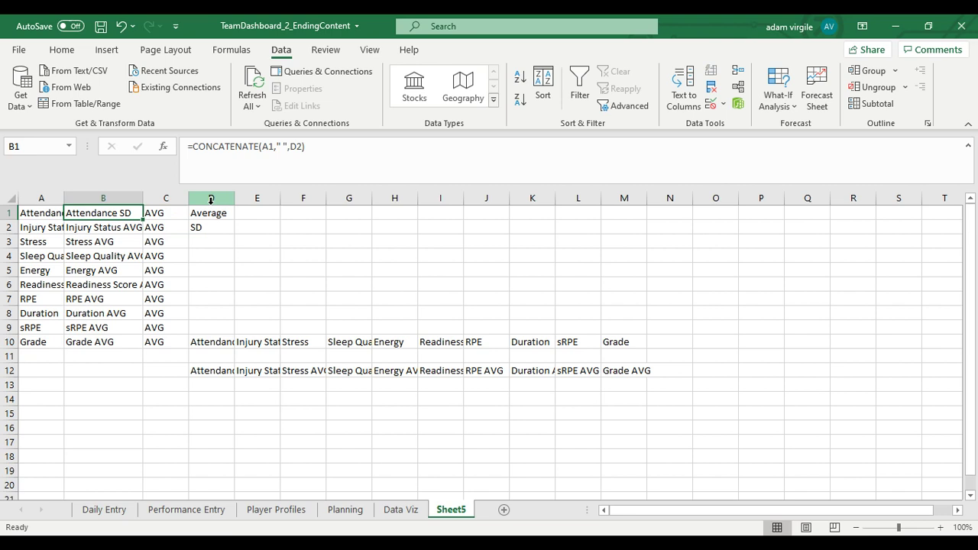
click(303, 151)
key(BackSpace)
key(BackSpace)
text(C1)
key(Return)
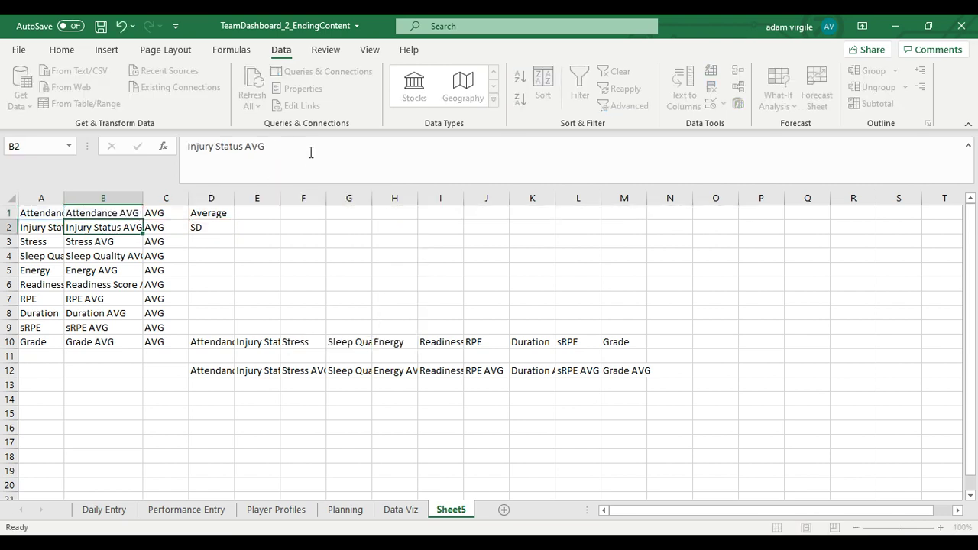
- Copy the SD suffix from D2 into C1 and fill it down to C10, and fill the B1 formula down to B10
click(207, 227)
key(ctrl+c)
click(178, 213)
key(ctrl+v)
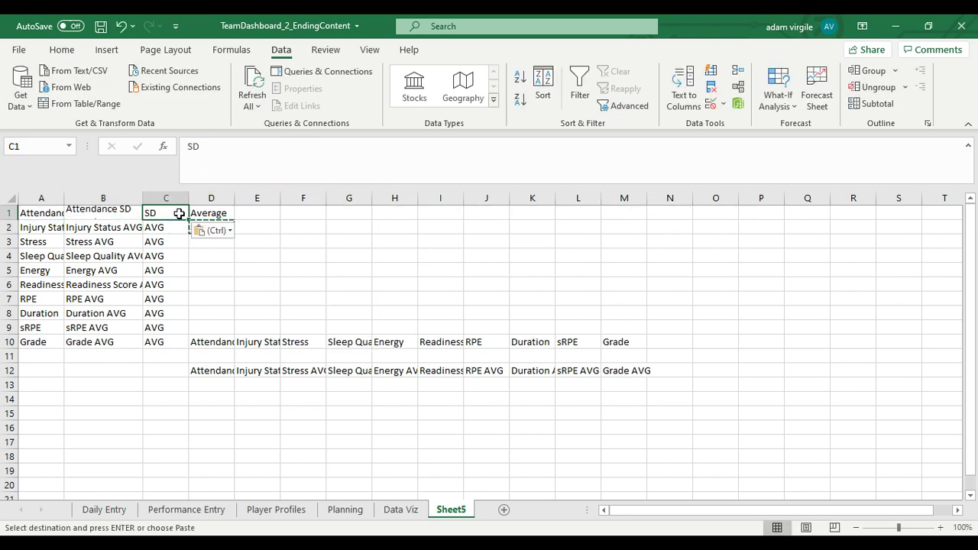
drag(186, 221, 153, 341)
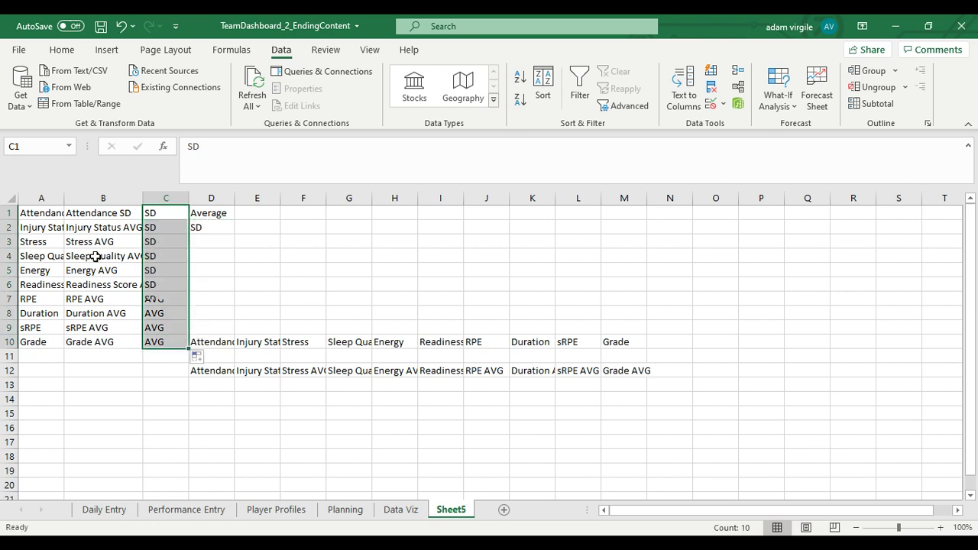
click(138, 215)
drag(143, 221, 141, 345)
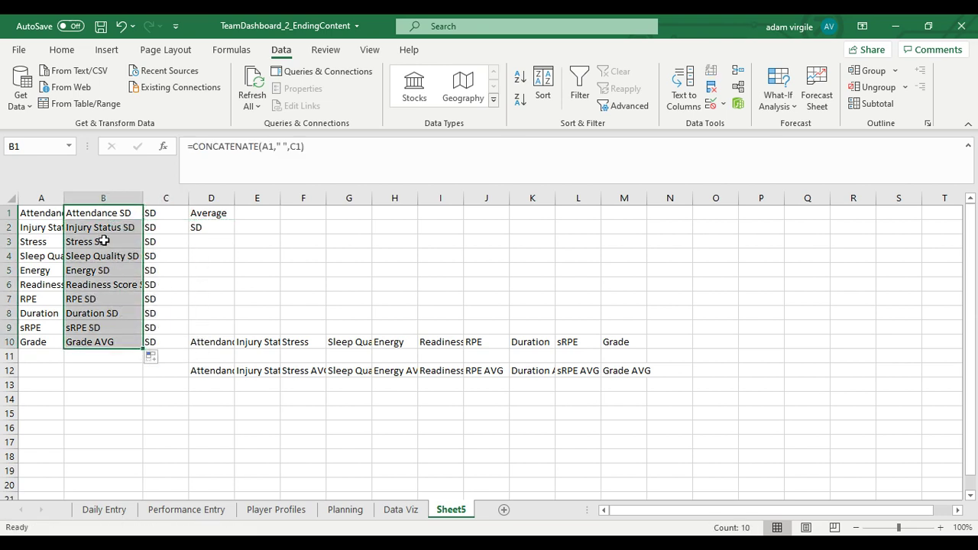
- Replace the formulas in B1:B10 with their values and paste those SD headers transposed across row 14, starting at D14
key(ctrl+c)
right_click(219, 401)
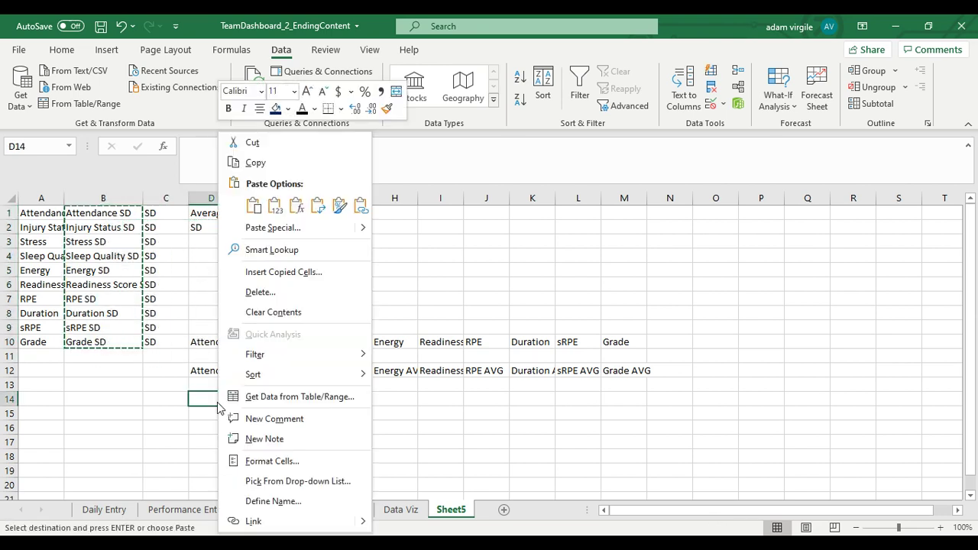
key(Escape)
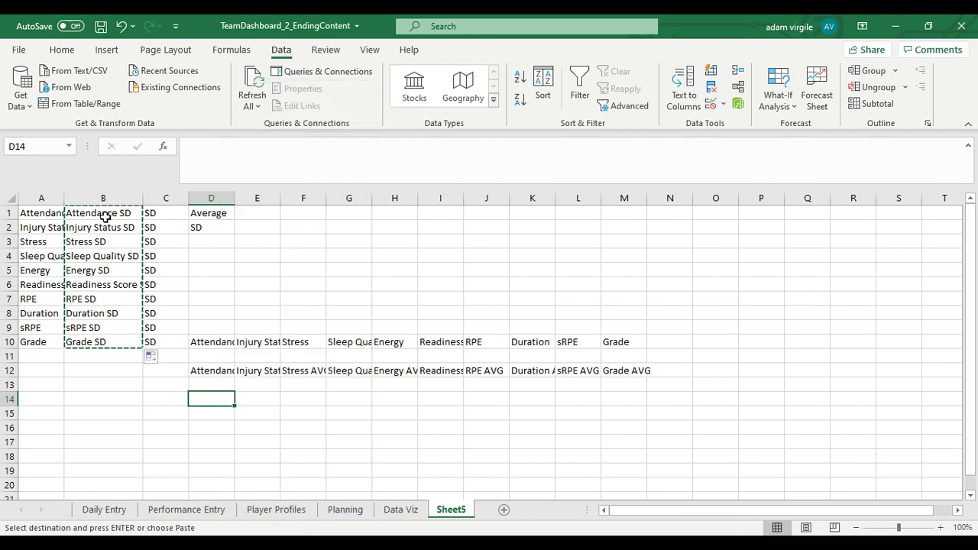
drag(99, 213, 105, 344)
right_click(107, 342)
click(167, 206)
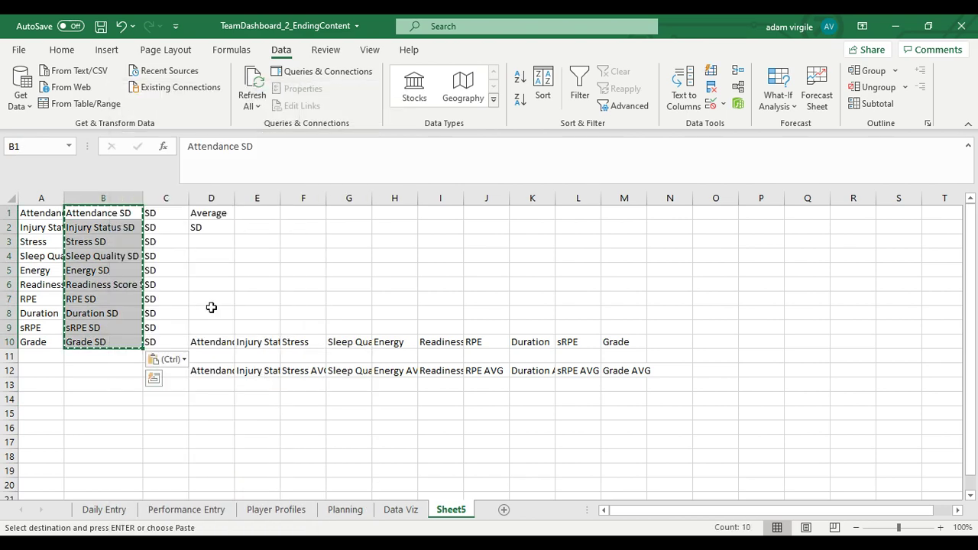
right_click(218, 398)
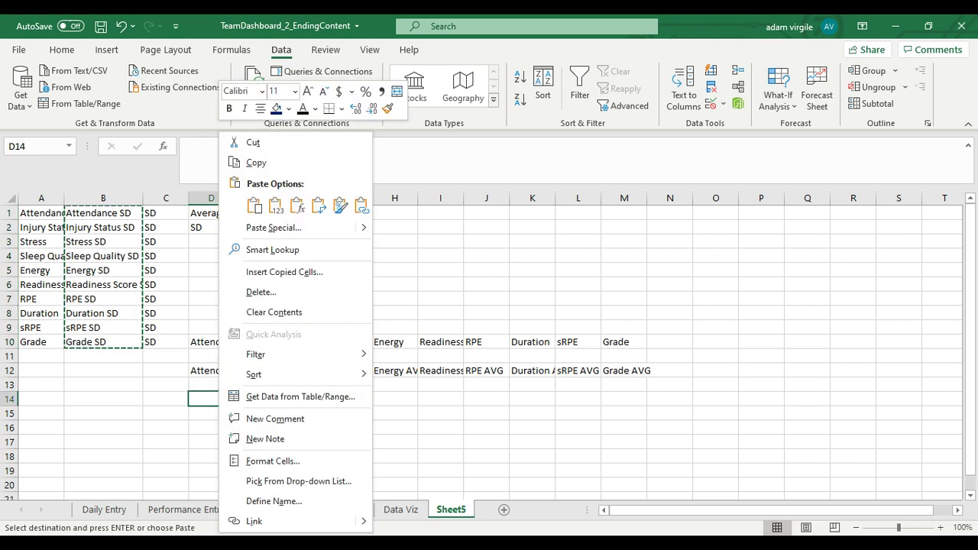
click(318, 205)
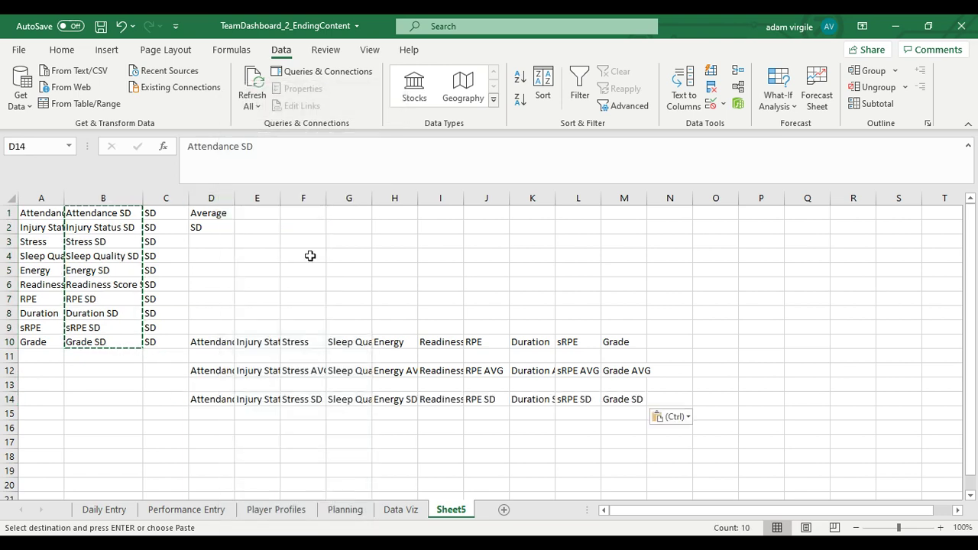
- Insert two columns after Attendance and move Attendance AVG to E10 and Attendance SD to F10
click(270, 368)
click(257, 198)
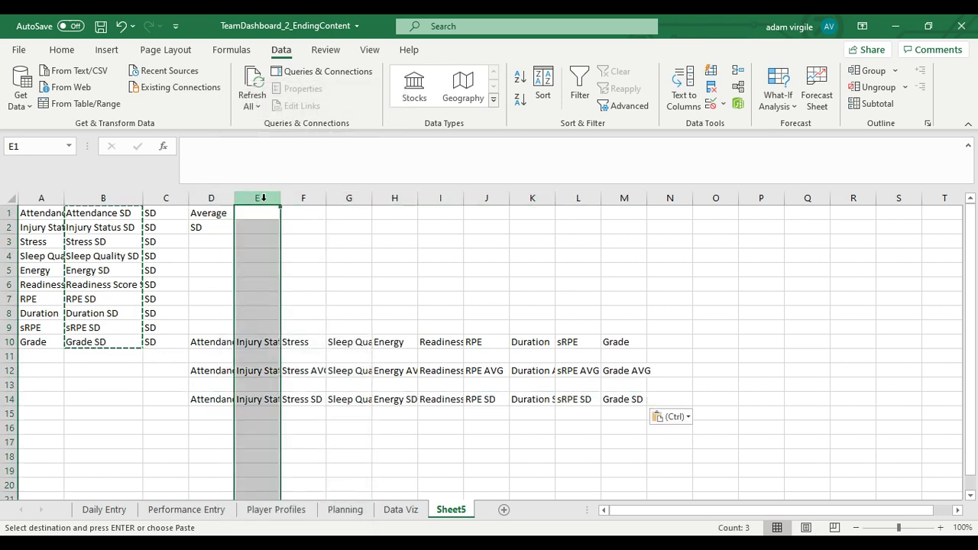
shift+click(303, 198)
right_click(303, 198)
click(342, 313)
click(221, 370)
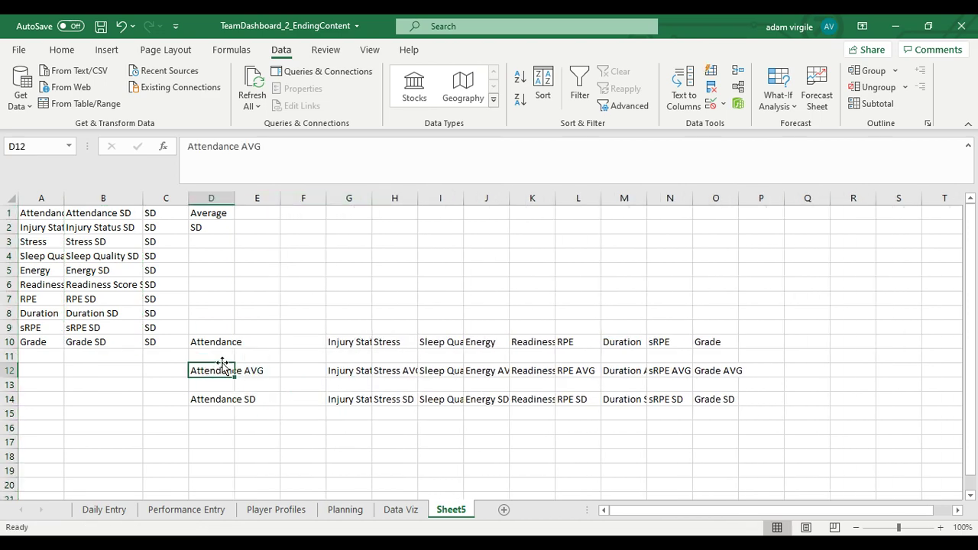
drag(228, 378, 257, 345)
click(221, 399)
drag(227, 400, 304, 343)
- Insert two columns after Injury Status and move Injury Status AVG to H10 and Injury Status SD to I10
click(413, 197)
shift+click(440, 198)
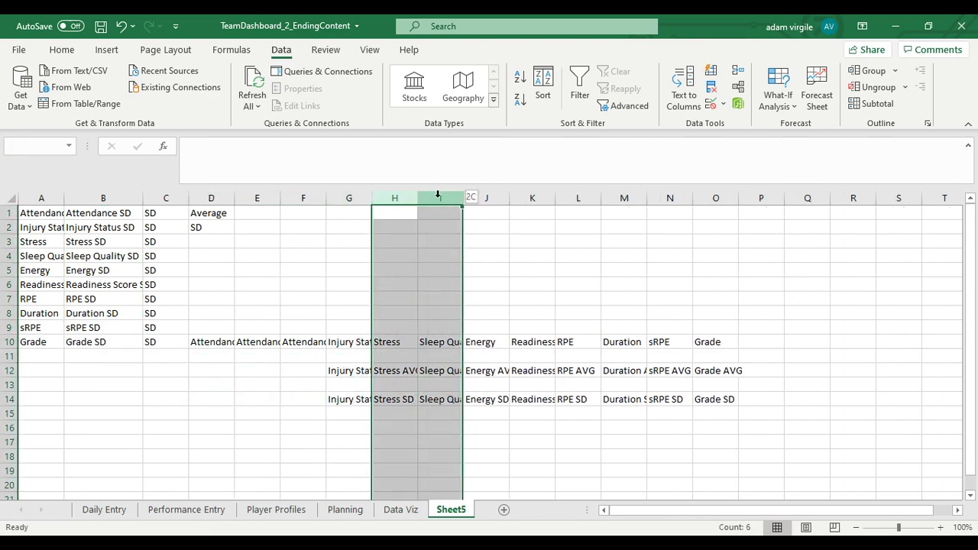
right_click(440, 198)
click(474, 312)
click(362, 355)
click(356, 372)
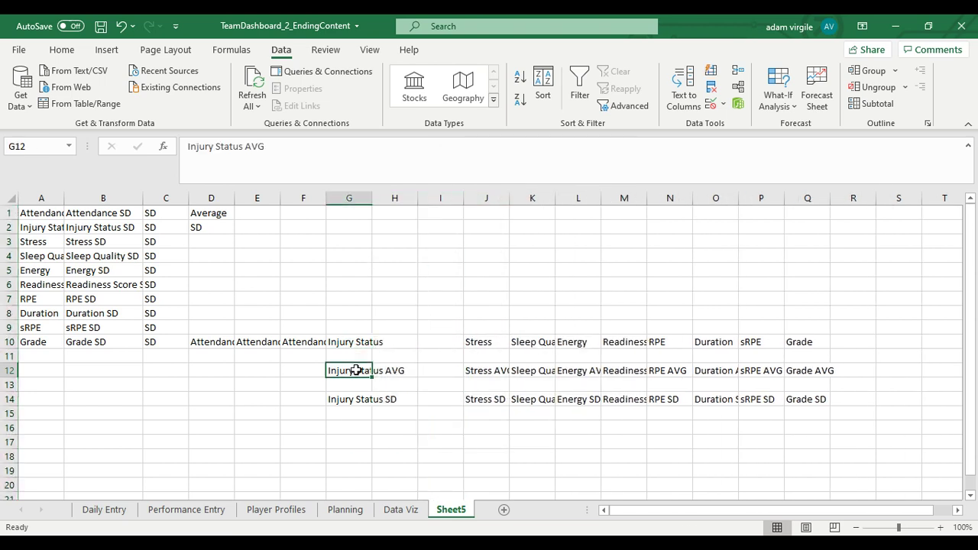
drag(367, 373, 385, 345)
click(351, 399)
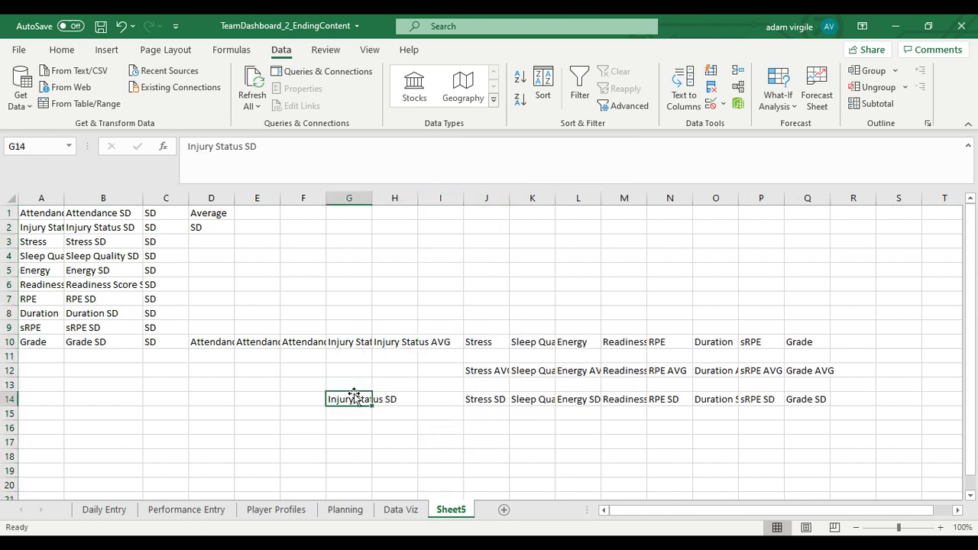
drag(351, 399, 554, 345)
- Insert two columns after Stress and move Stress AVG to K10 and Stress SD to L10
click(543, 200)
shift+click(576, 198)
right_click(577, 198)
click(611, 313)
click(489, 369)
click(476, 400)
drag(508, 401, 586, 349)
- Insert two columns after Sleep Quality and move Sleep Quality AVG to N10 and Sleep Quality SD to O10
click(683, 198)
shift+click(716, 198)
right_click(716, 199)
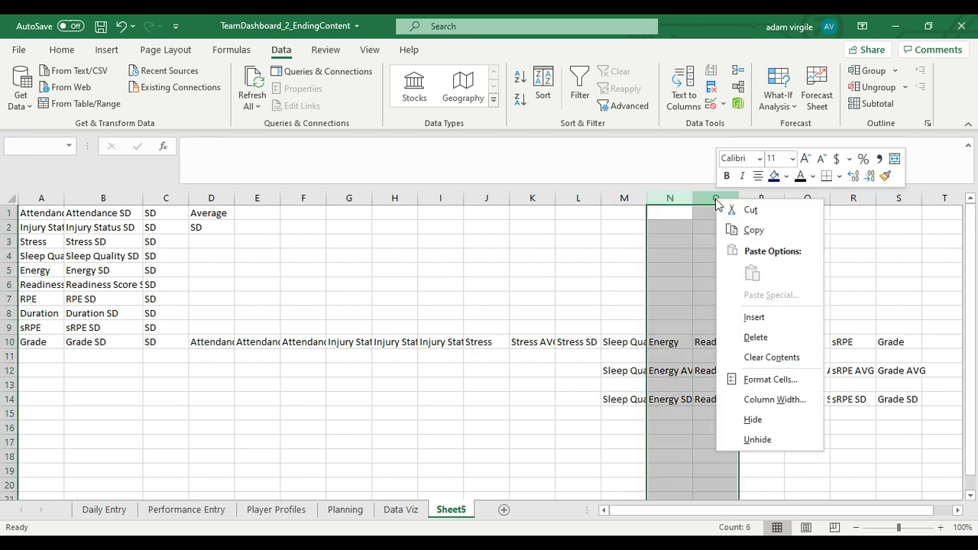
click(741, 316)
click(634, 368)
drag(635, 366, 663, 345)
click(630, 397)
drag(633, 394, 718, 345)
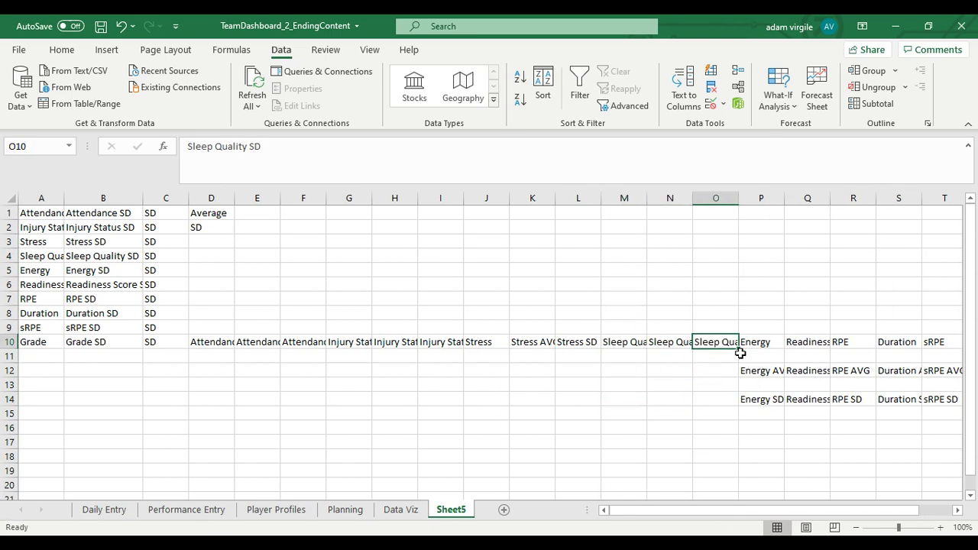
- Insert two columns after Energy and move Energy AVG to Q10 and Energy SD to R10
drag(732, 515, 764, 515)
drag(689, 194, 724, 198)
right_click(725, 198)
click(742, 315)
click(639, 366)
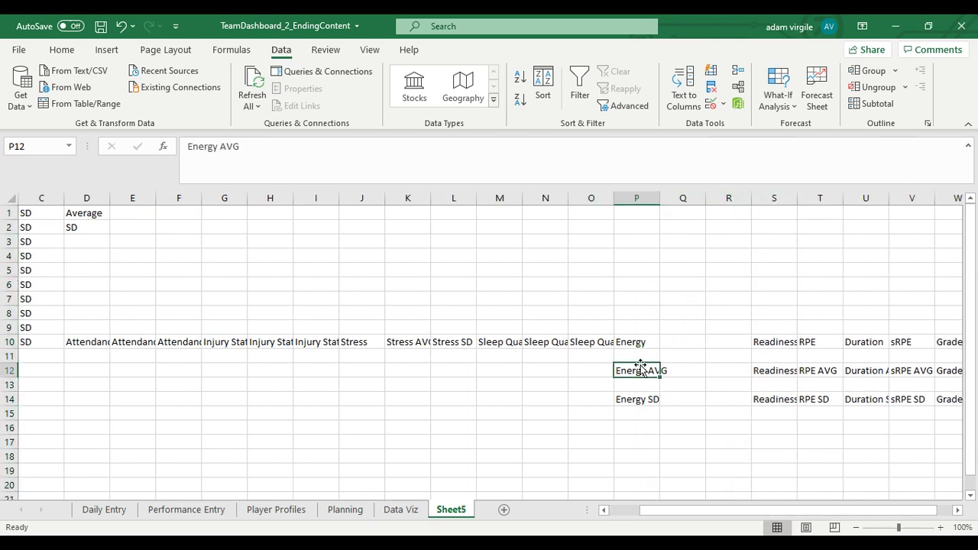
drag(634, 371, 683, 342)
drag(644, 400, 722, 342)
click(643, 340)
- Insert two columns after Readiness Score and move Readiness Score AVG to T10 and Readiness Score SD to U10
drag(776, 381, 966, 373)
click(636, 198)
right_click(656, 198)
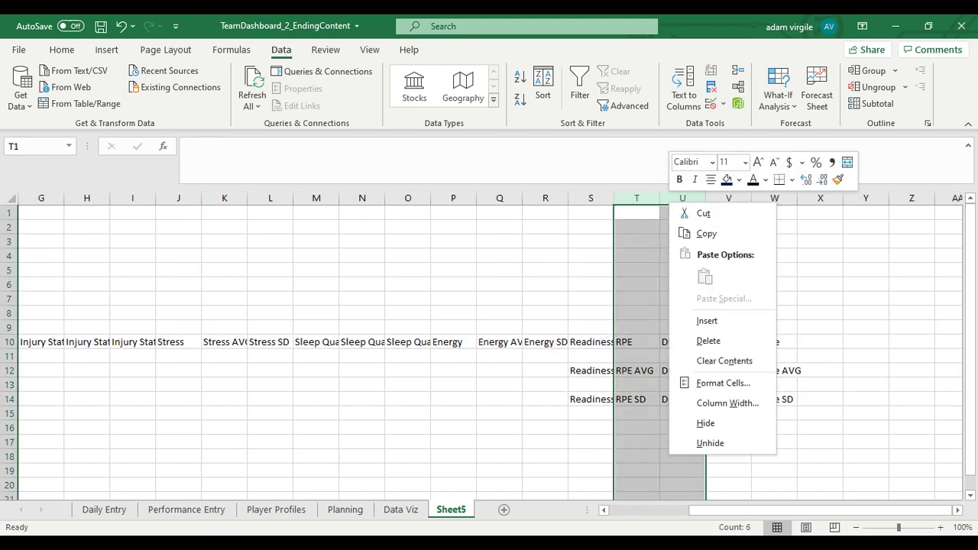
click(691, 320)
key(F4)
click(586, 366)
drag(586, 366, 619, 345)
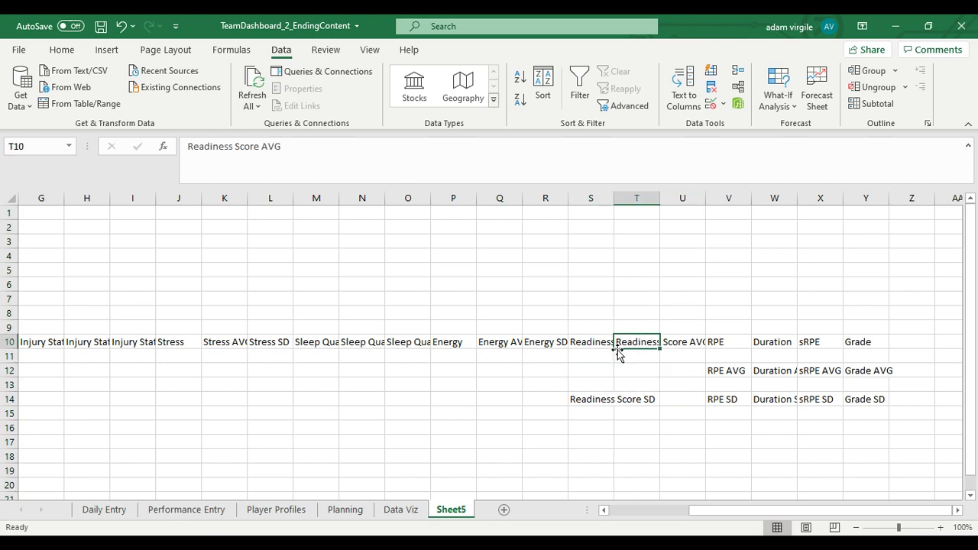
click(589, 399)
drag(592, 397, 684, 341)
- Insert two columns after RPE and move RPE AVG to W10 and RPE SD to X10
drag(771, 198, 826, 199)
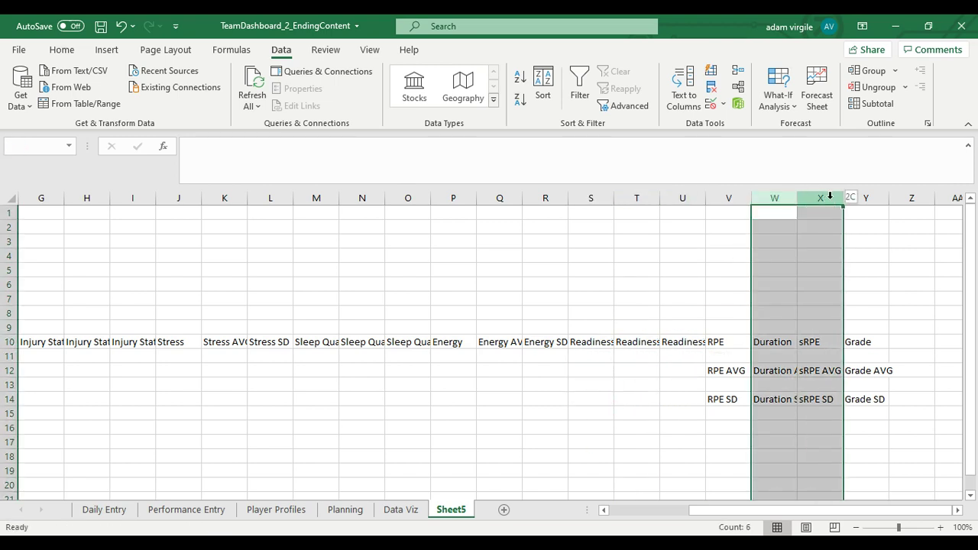
right_click(826, 199)
click(863, 317)
click(729, 368)
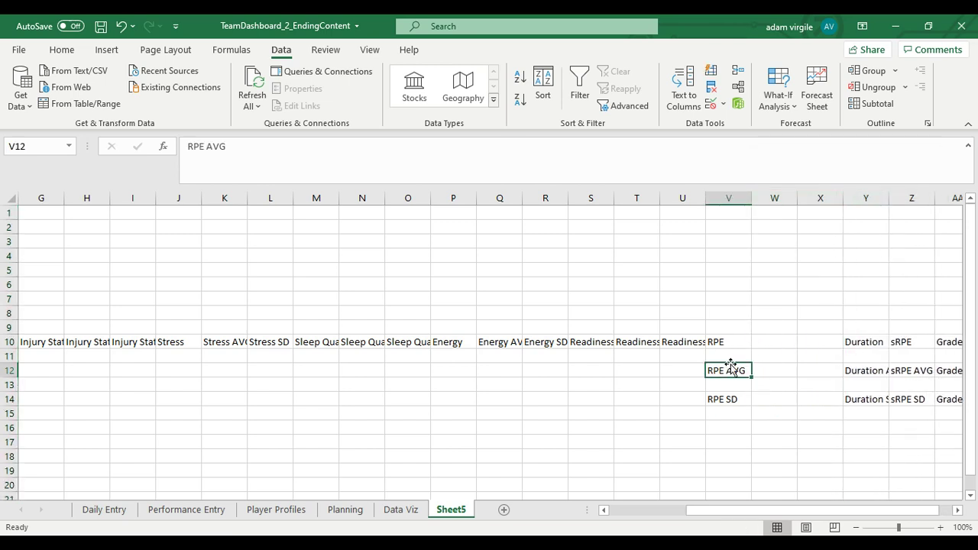
drag(730, 368, 756, 339)
click(726, 397)
drag(729, 395, 956, 356)
- Insert two columns after Duration and move Duration AVG to Z10 and Duration SD to AA10
drag(815, 198, 861, 196)
right_click(861, 196)
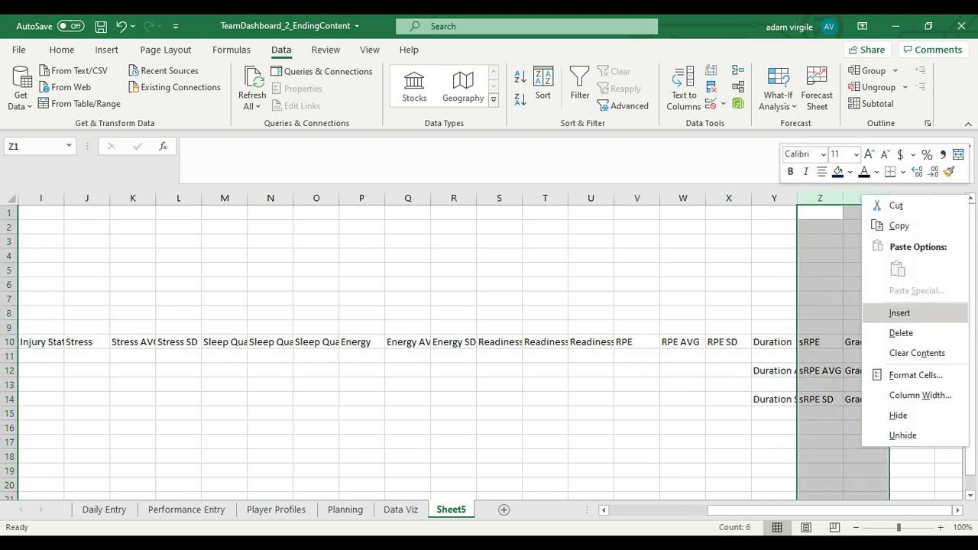
click(899, 313)
click(776, 370)
drag(780, 367, 812, 343)
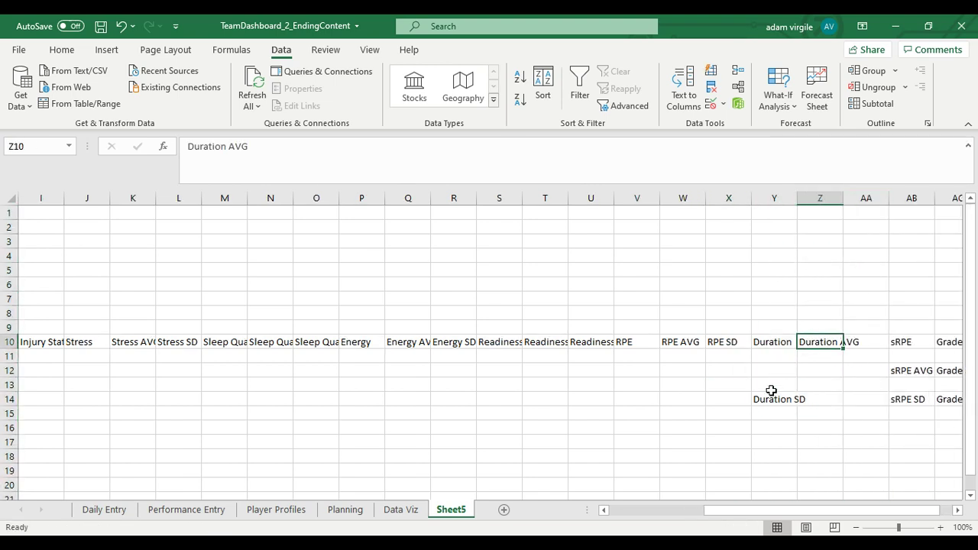
click(775, 395)
drag(775, 395, 866, 340)
- Insert two columns after sRPE and move sRPE AVG to AC10 and sRPE SD to AD10
drag(867, 382, 964, 377)
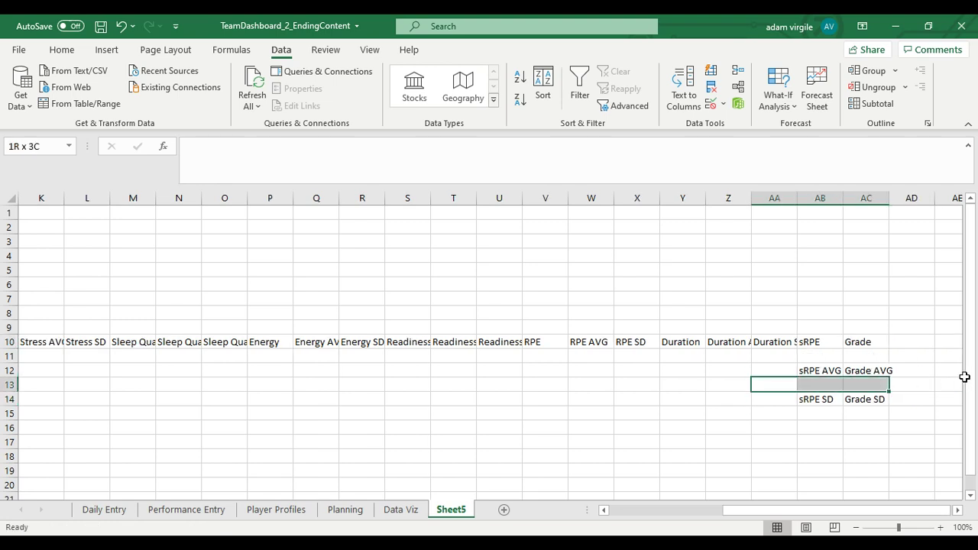
drag(866, 199, 912, 201)
right_click(912, 210)
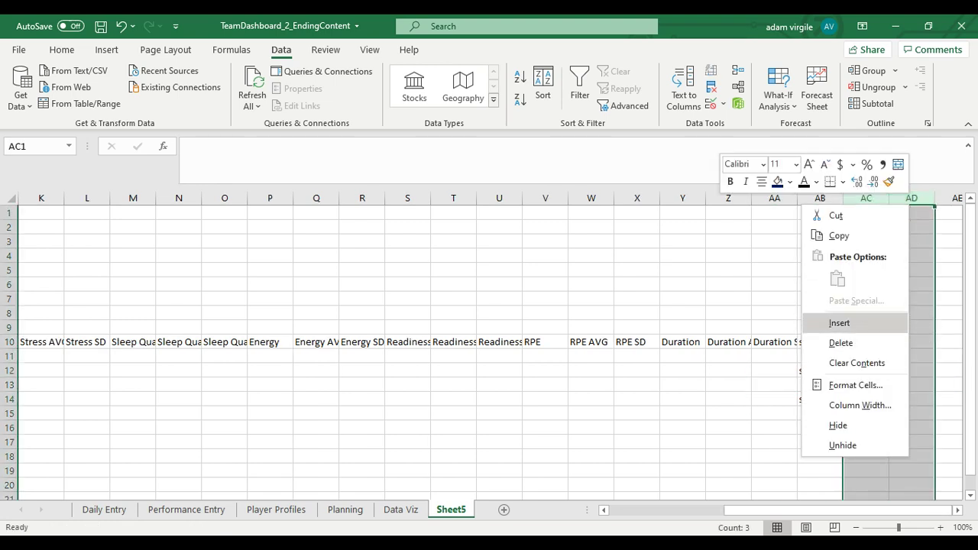
click(808, 323)
click(816, 374)
drag(822, 377, 860, 344)
click(824, 398)
drag(823, 398, 900, 346)
- Move Grade AVG and Grade SD beside Grade in row 10 and copy the header row
drag(879, 382, 215, 298)
click(869, 368)
scroll(871, 396, down, 1)
click(869, 397)
click(867, 356)
key(ctrl+c)
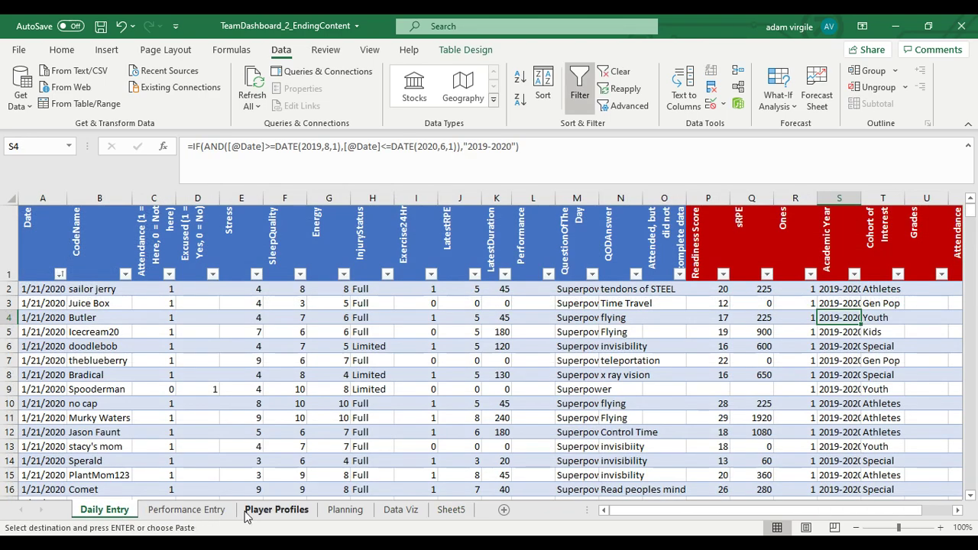
- Try pasting the copied header row into the Data Viz table from B6 and undo the paste
click(401, 510)
drag(266, 327, 4, 342)
click(109, 286)
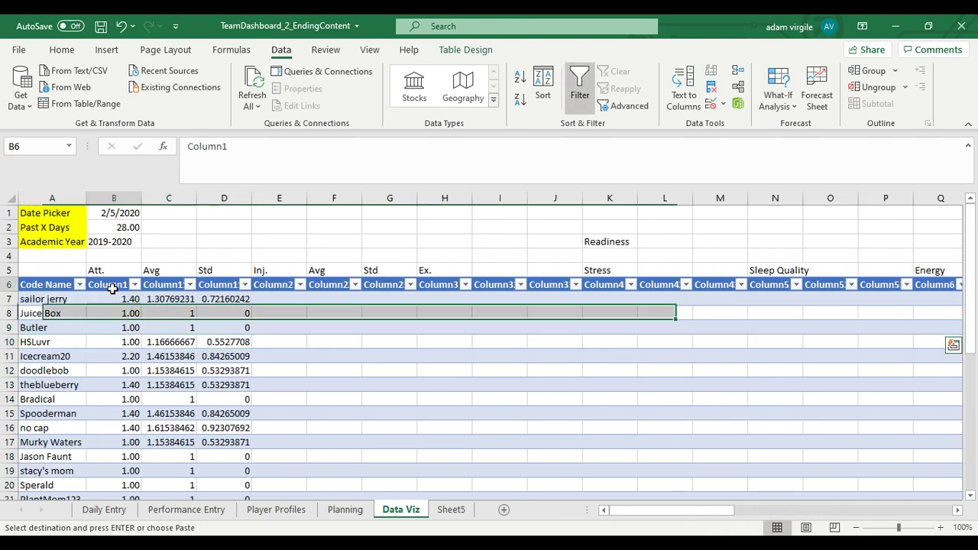
right_click(113, 284)
click(171, 162)
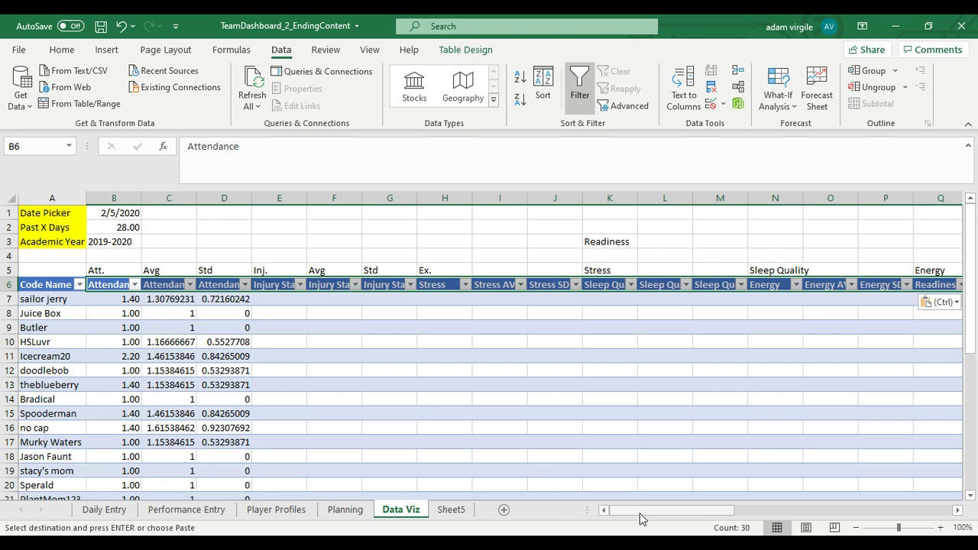
drag(639, 513, 639, 519)
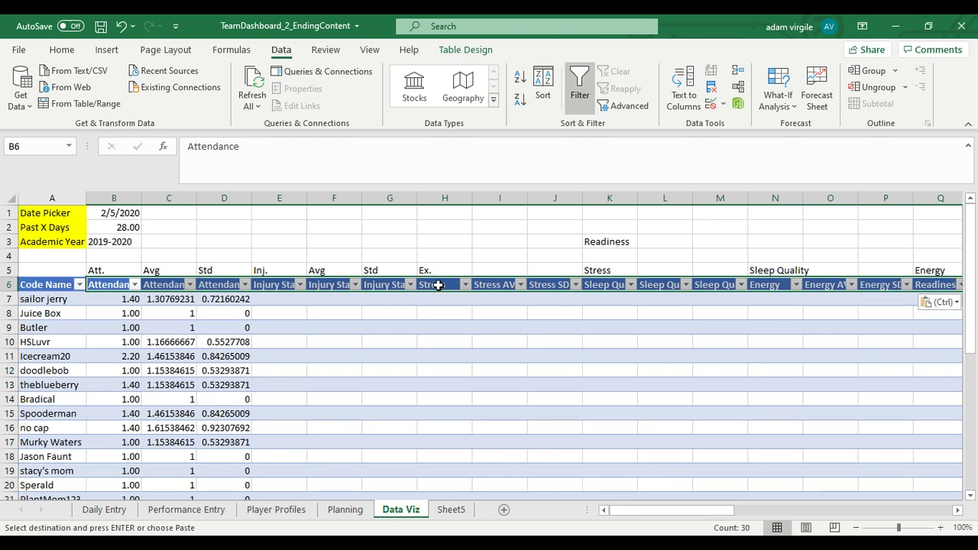
click(119, 26)
click(430, 269)
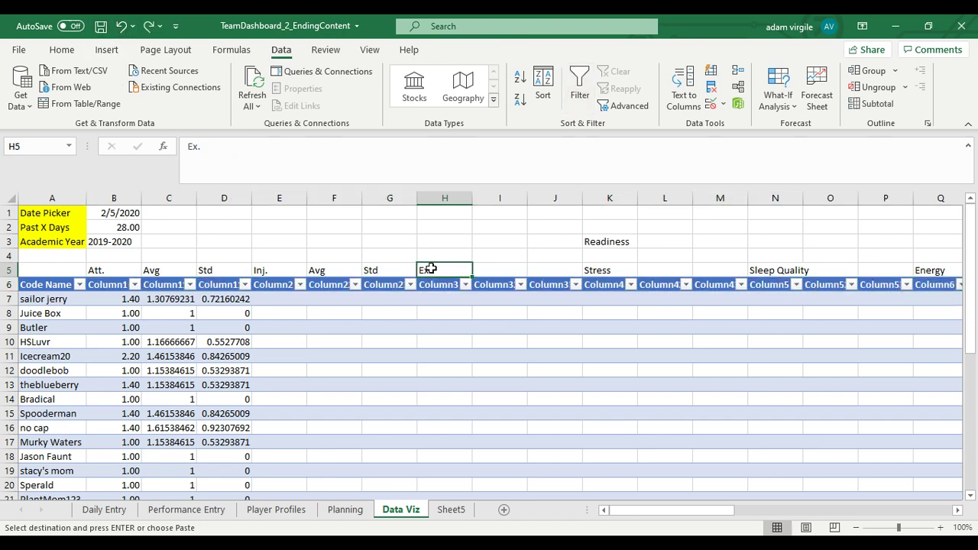
- Recopy the header row D10:AG10 from Sheet5 and paste it over the Data Viz table headers starting at B6
click(451, 510)
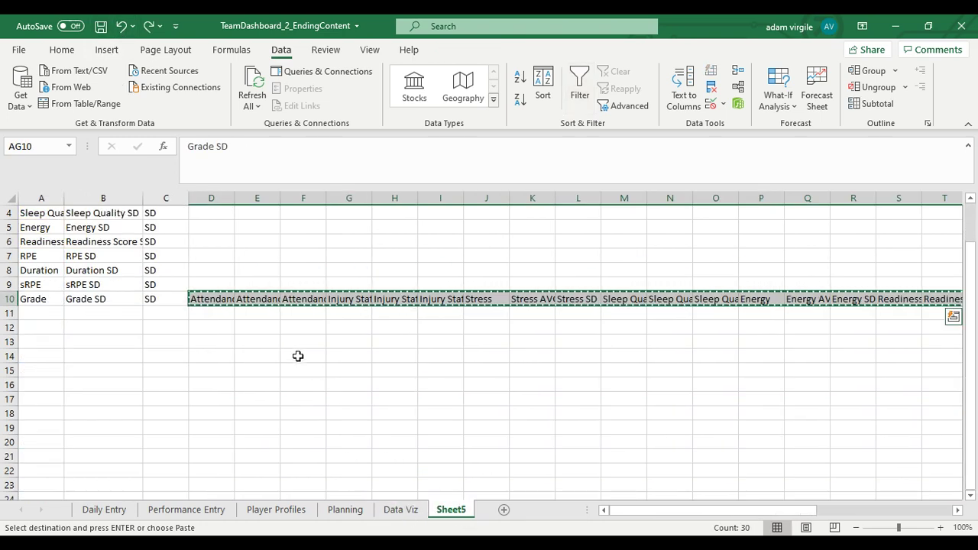
scroll(321, 338, right, 2)
scroll(320, 338, right, 4)
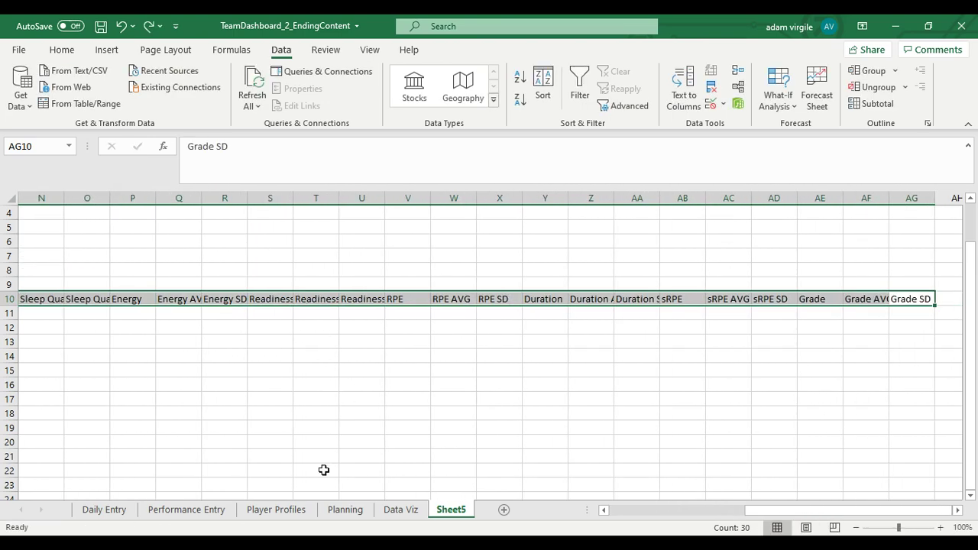
key(ctrl+c)
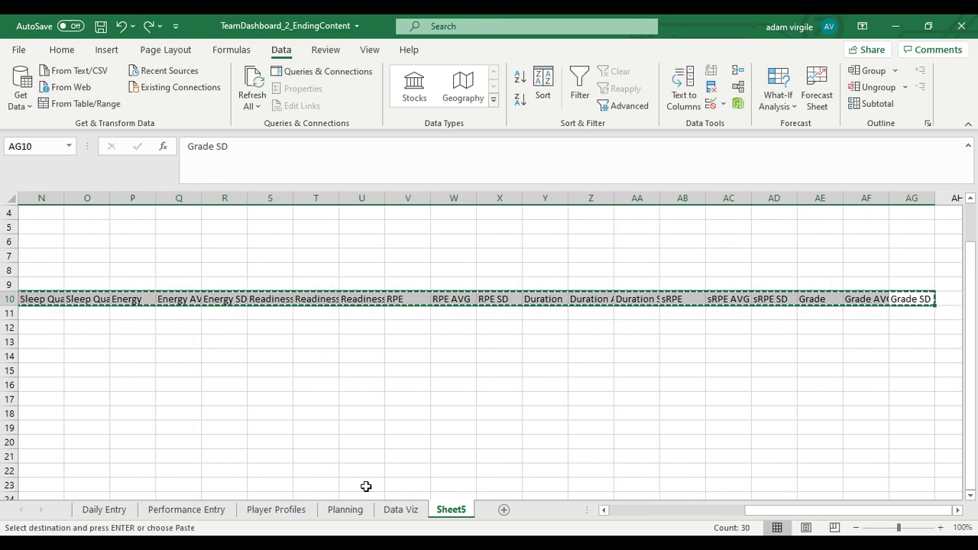
click(203, 510)
click(401, 510)
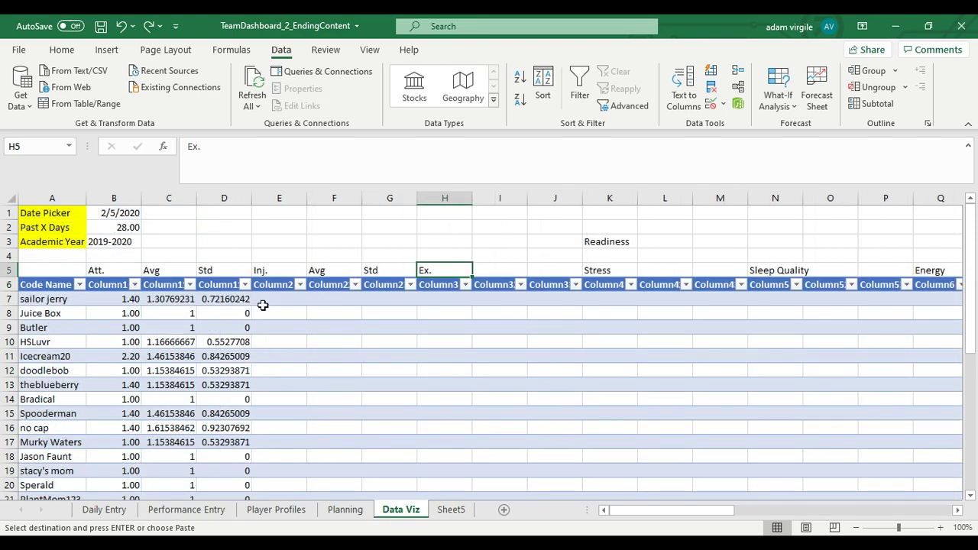
click(120, 283)
right_click(120, 283)
click(170, 163)
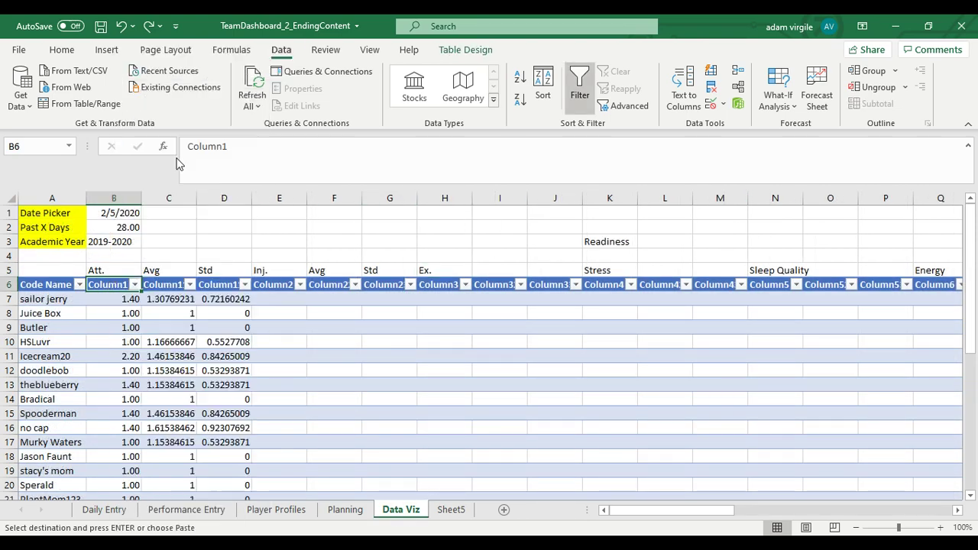
- Move the headers from Stress through Grade SD to start at K6, replacing the existing headers there
drag(442, 287, 664, 287)
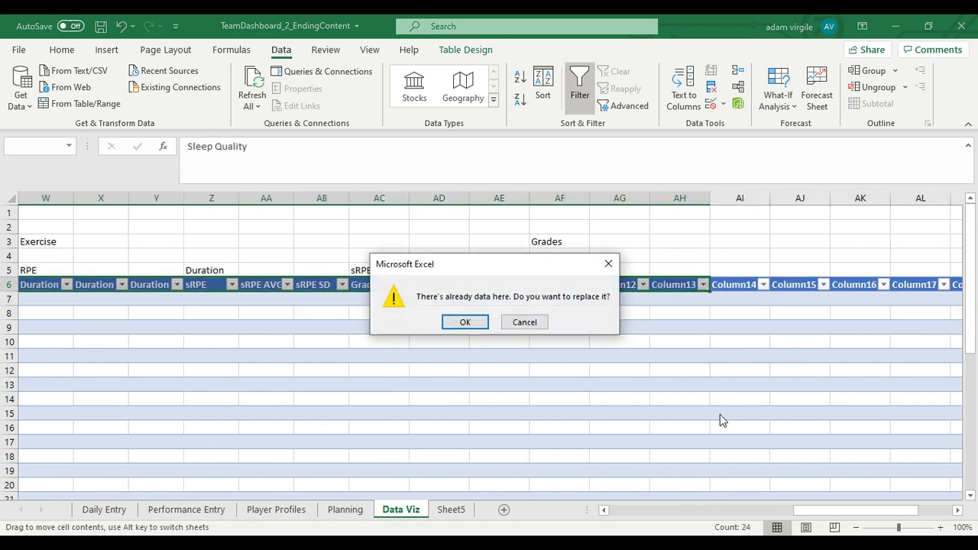
key(Return)
drag(799, 511, 538, 513)
- Name the headers in H6, I6 and J6 Exercise, Exercise AVG and Exercise SD
click(440, 287)
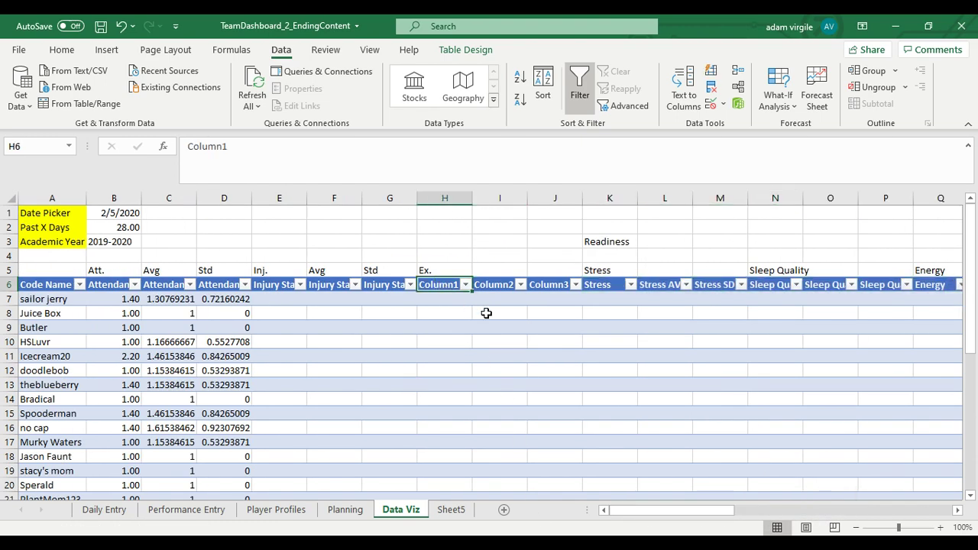
text(Exer)
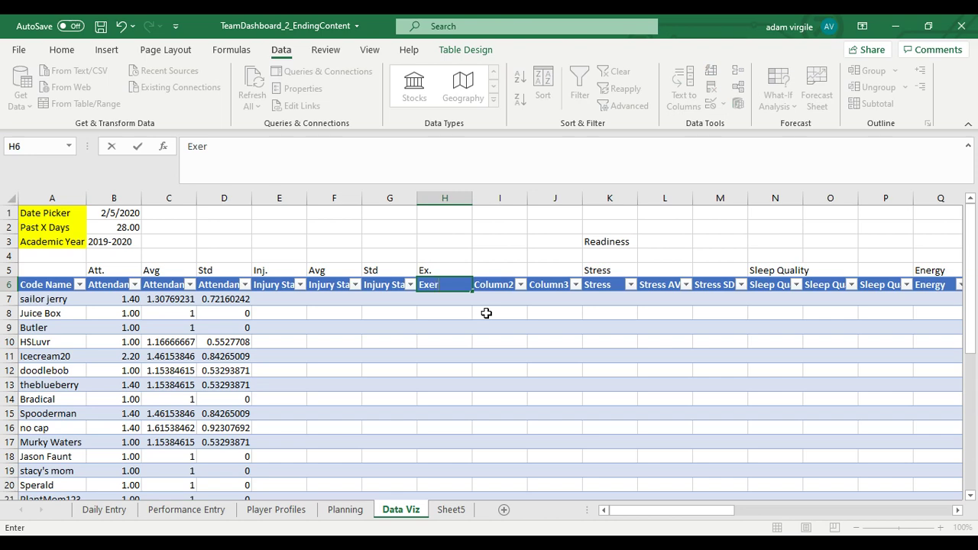
text(cise)
key(Tab)
text(Ex)
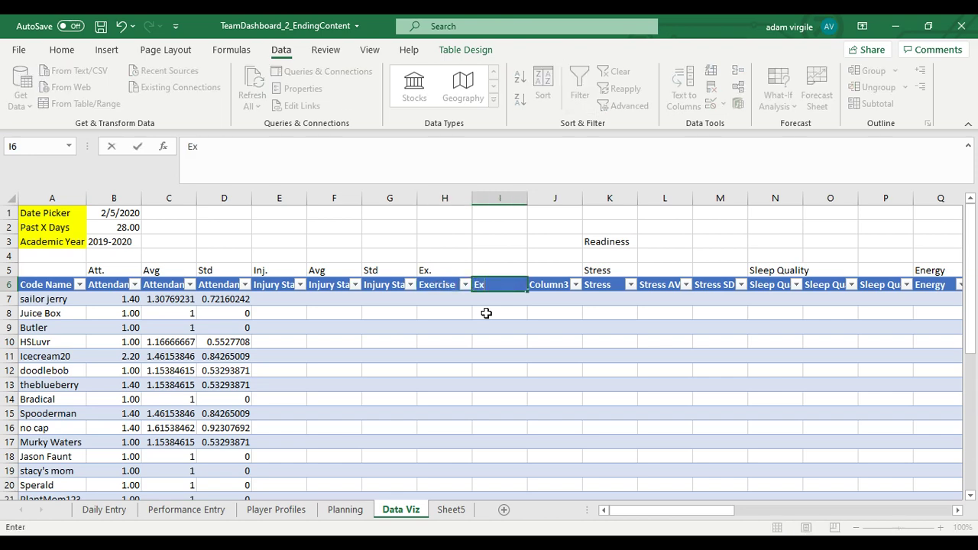
text(ercise AVG)
key(Tab)
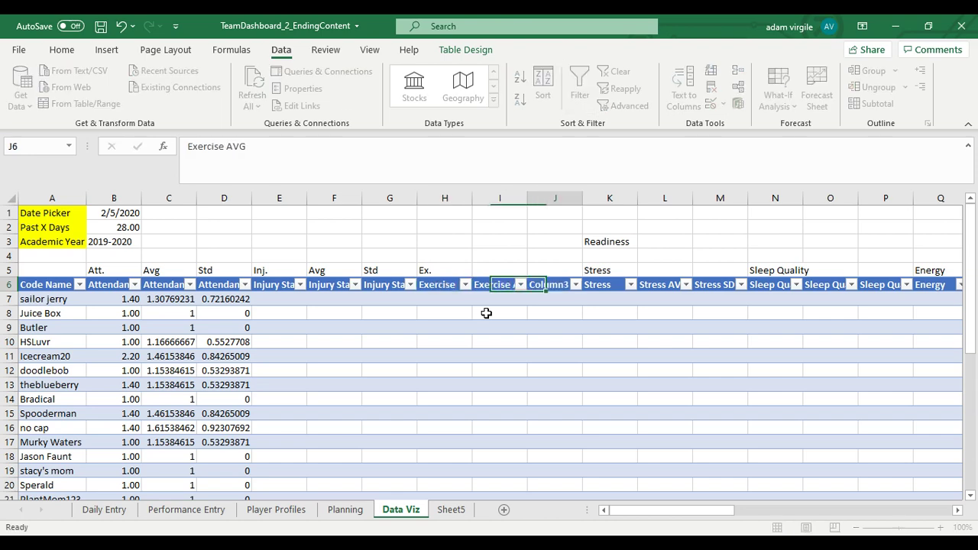
text(Exercise)
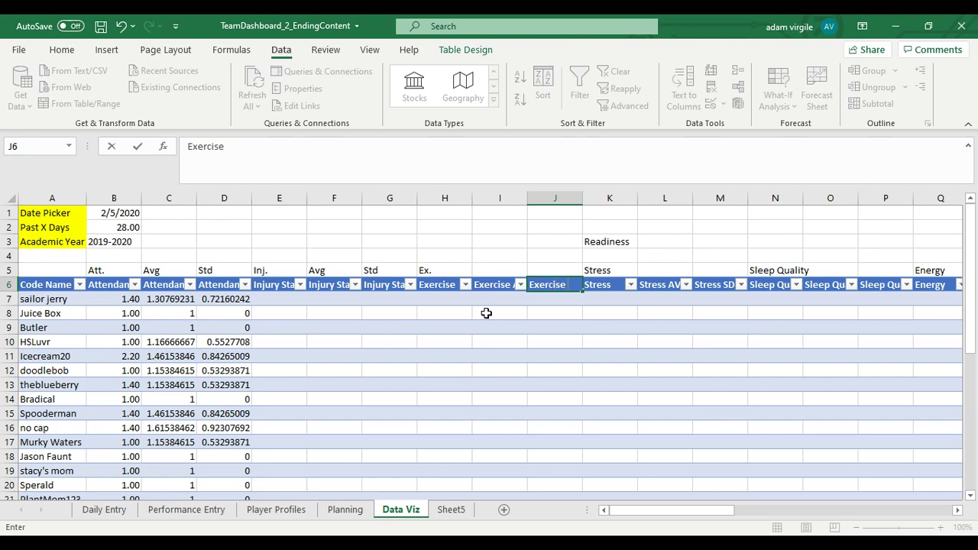
text( SD)
key(Return)
drag(337, 317, 3, 358)
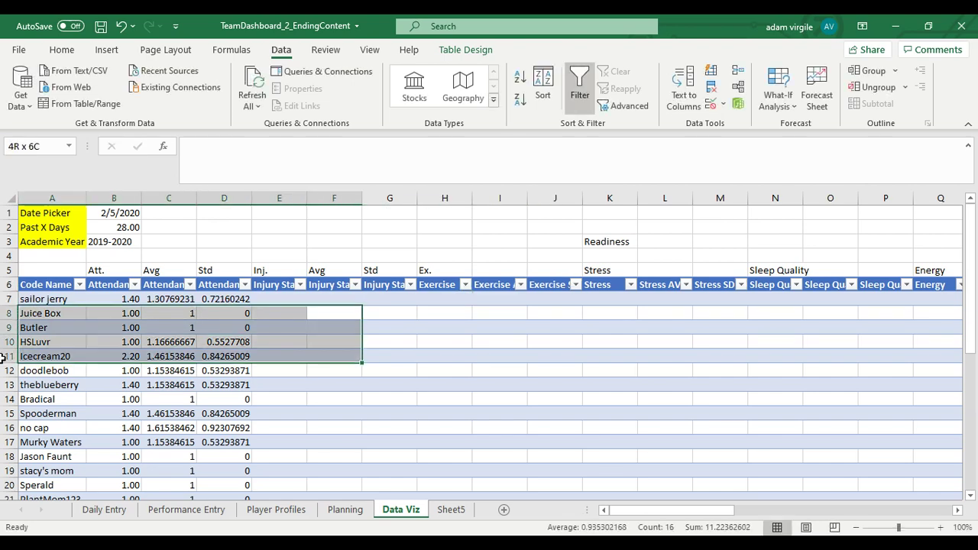
click(337, 278)
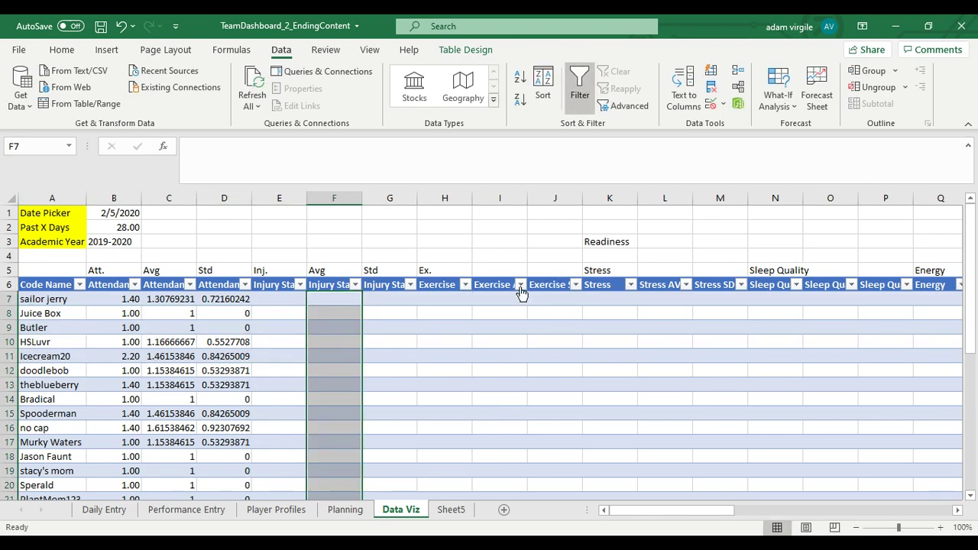
click(409, 314)
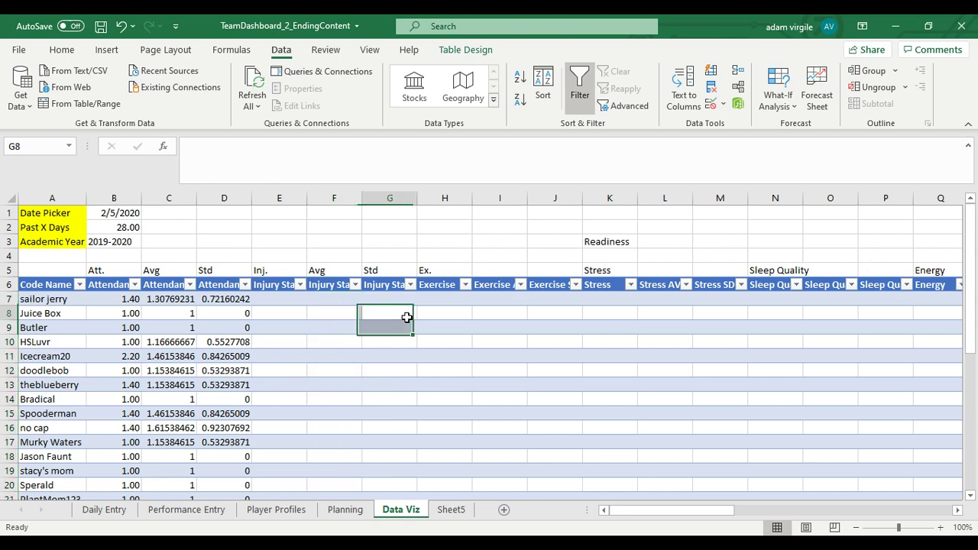
click(582, 272)
click(765, 268)
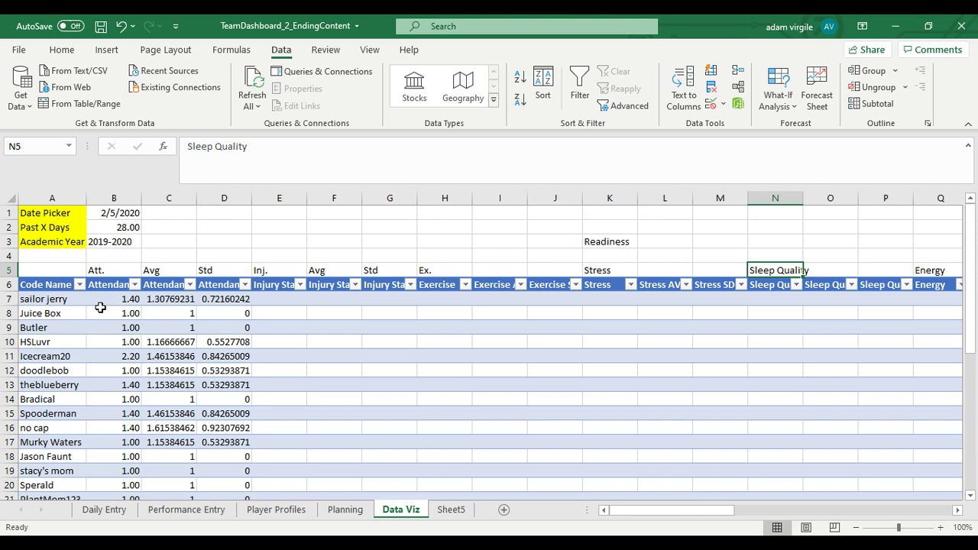
- Format the three Attendance columns, B7:D38, to show one decimal place
click(121, 299)
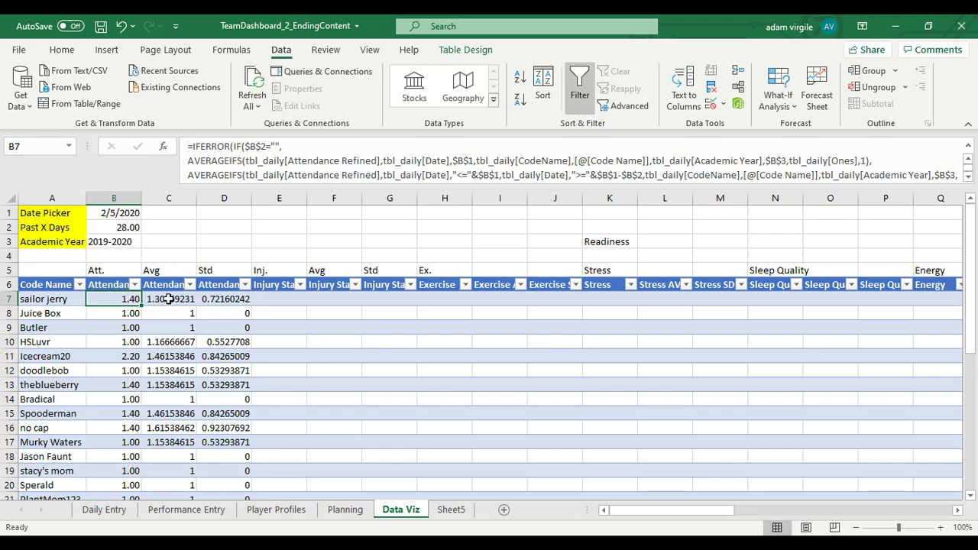
drag(168, 299, 118, 244)
click(76, 55)
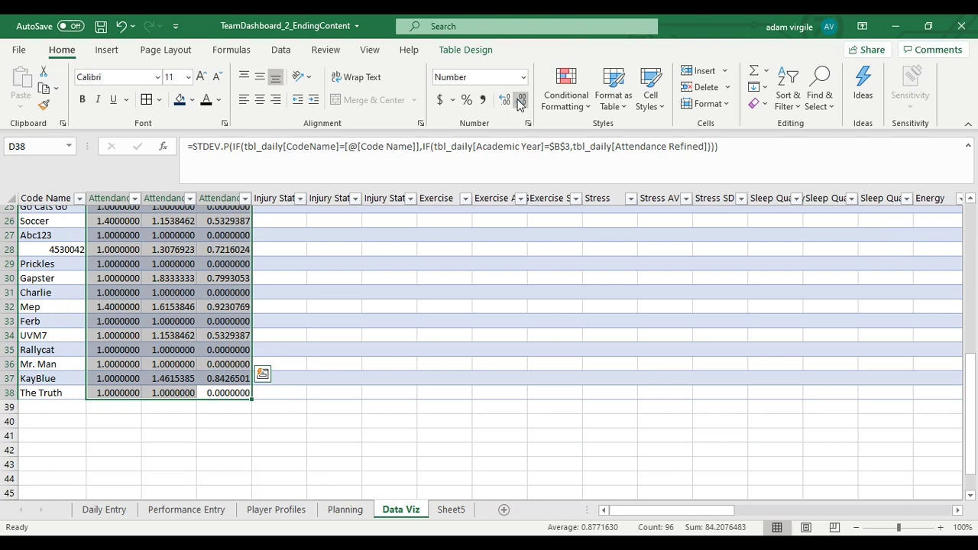
click(520, 102)
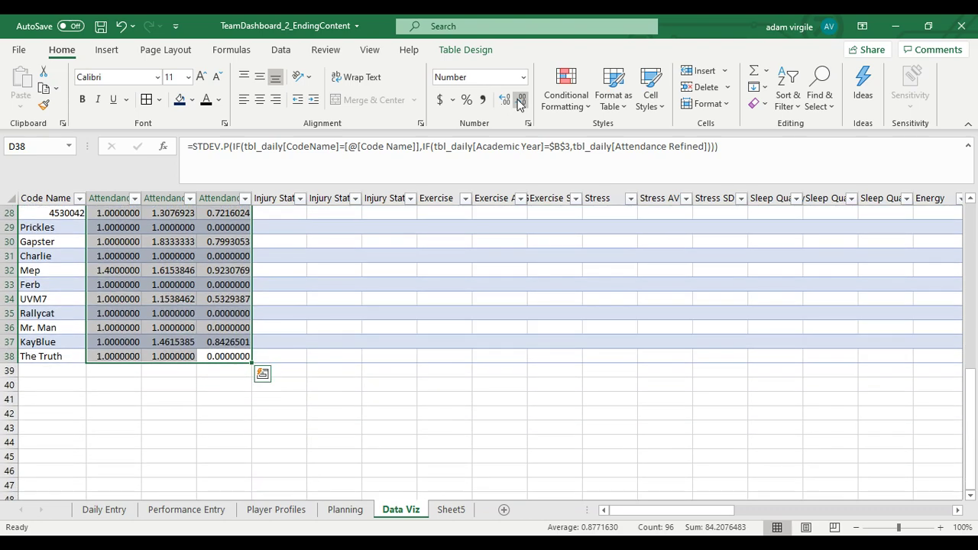
click(520, 102)
click(521, 102)
click(520, 103)
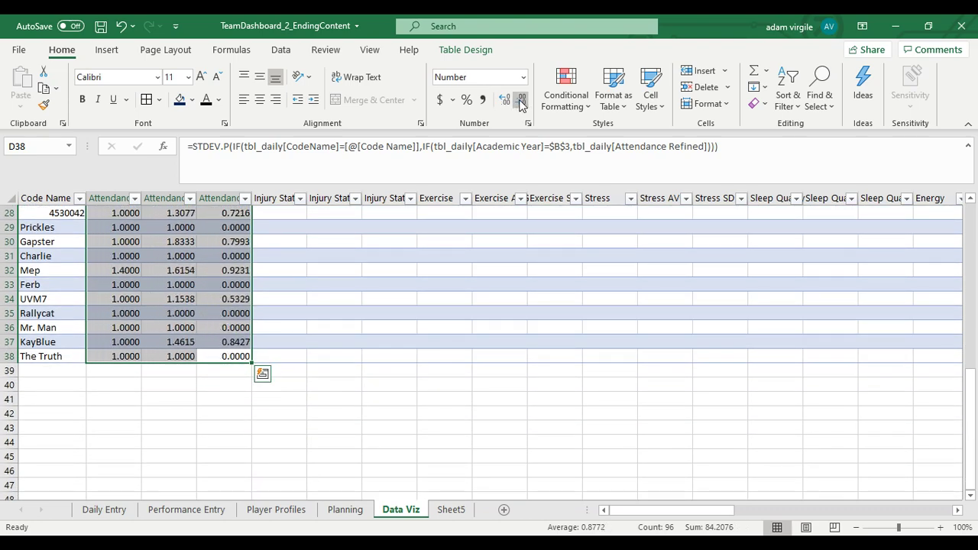
click(520, 101)
click(520, 101)
click(520, 102)
- Copy the Attendance, average and SD formulas from B7:D38 into the three Injury Status columns starting at E7
scroll(286, 320, up, 9)
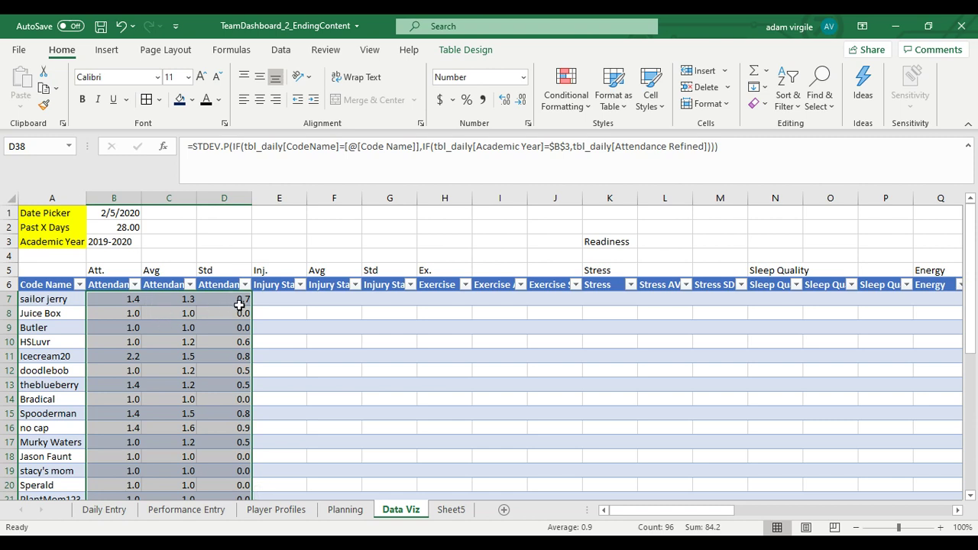
key(ctrl+c)
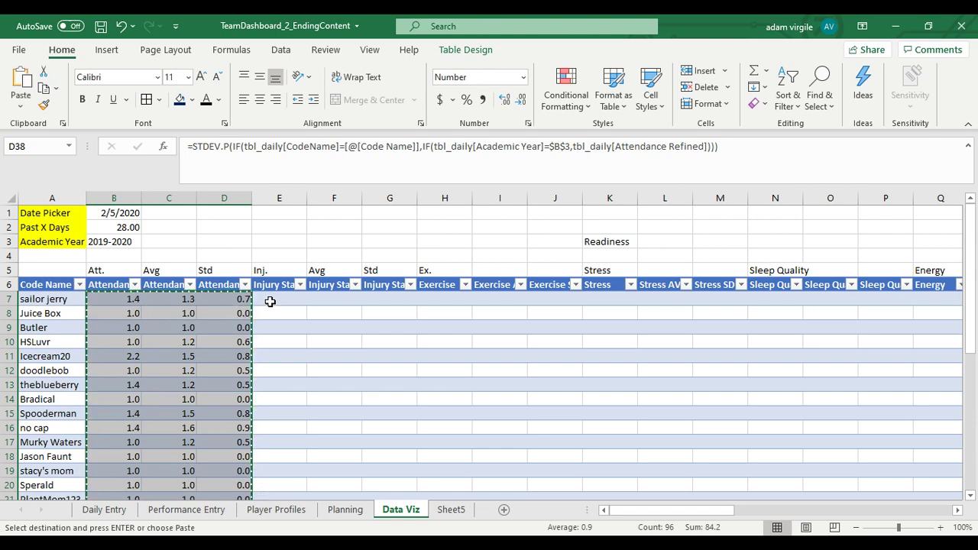
click(275, 300)
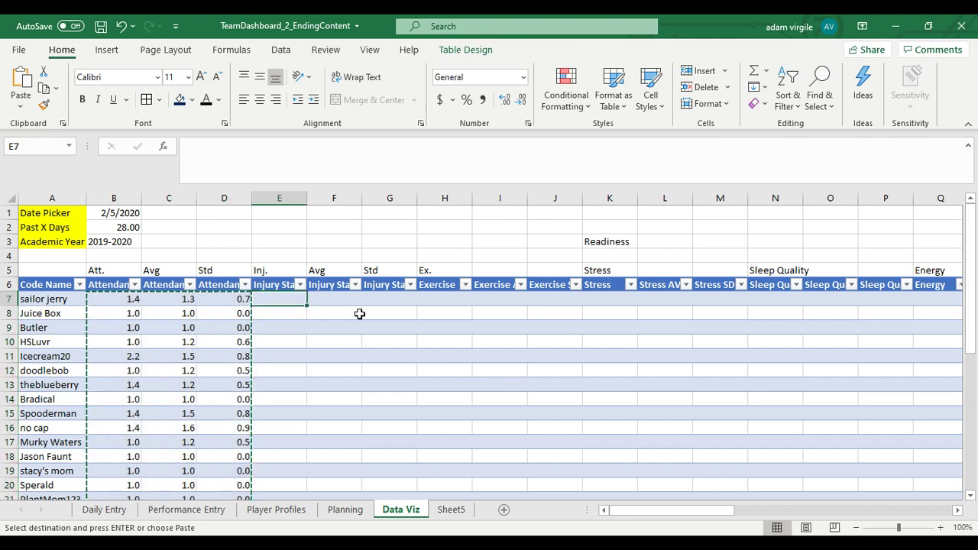
click(284, 286)
click(281, 298)
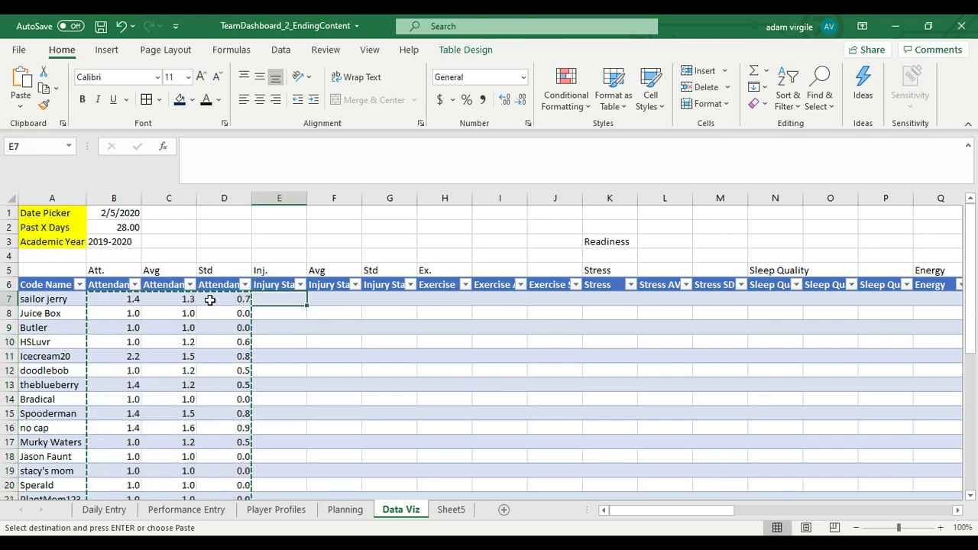
click(114, 289)
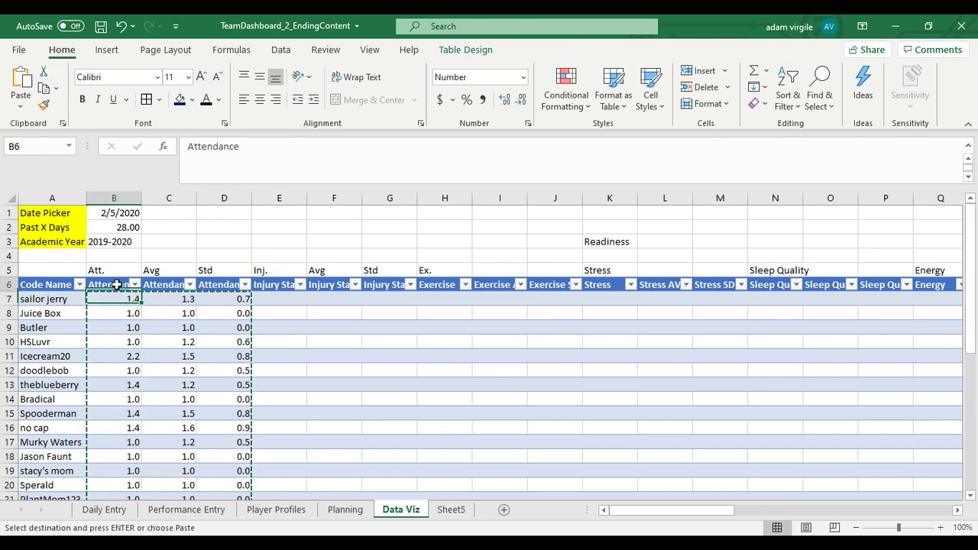
click(275, 303)
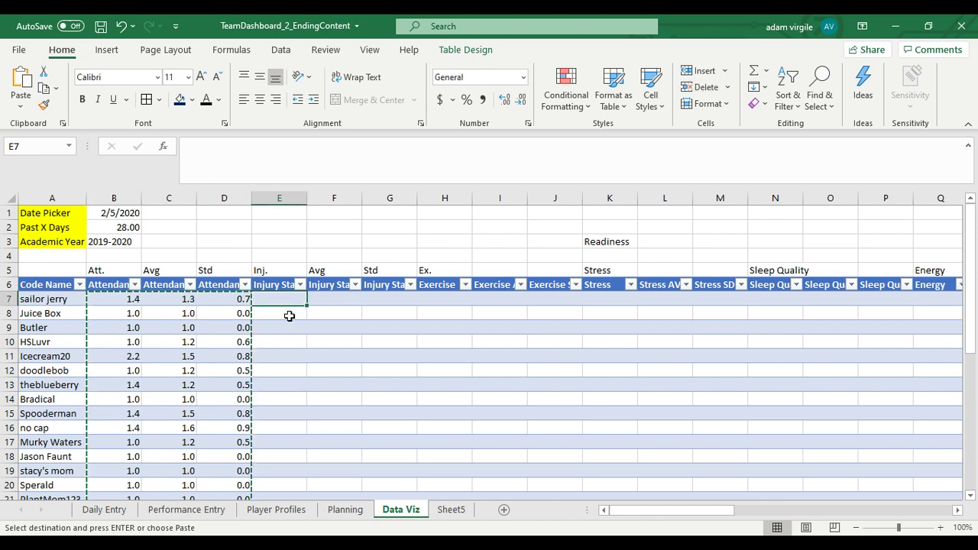
key(ctrl+v)
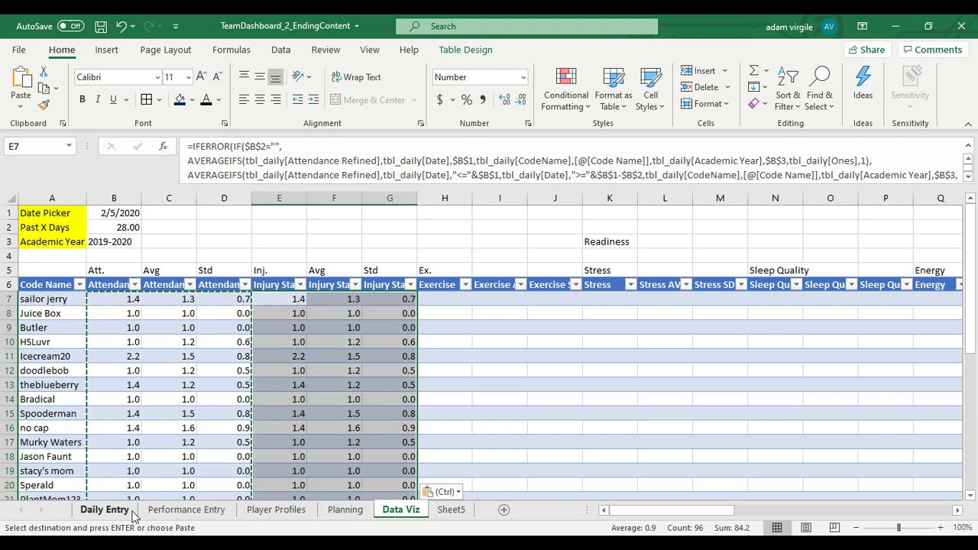
- Check the injury column's name in Daily Entry, and replace Attendance Refined with Injury Refined in Data Viz's Injury Status formulas, E7:G38
click(105, 509)
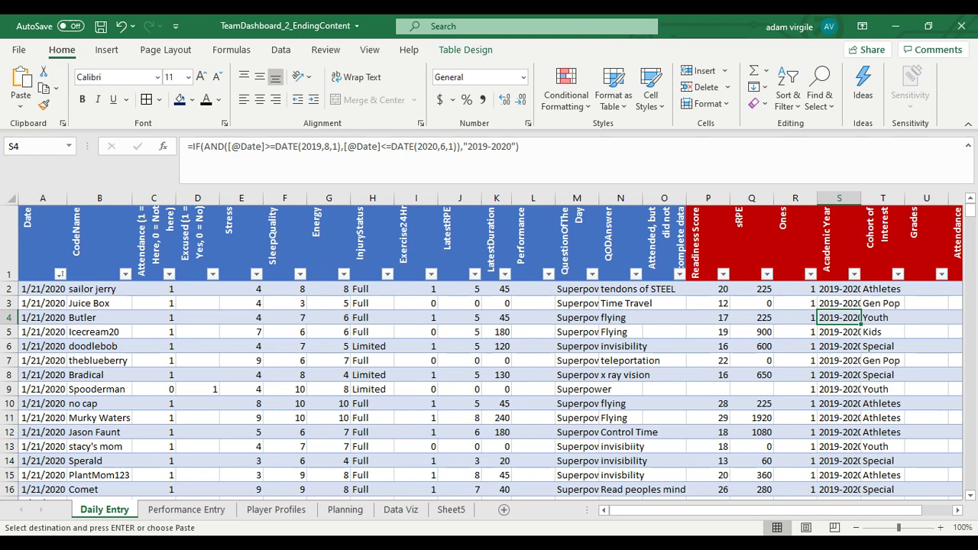
drag(794, 512, 832, 511)
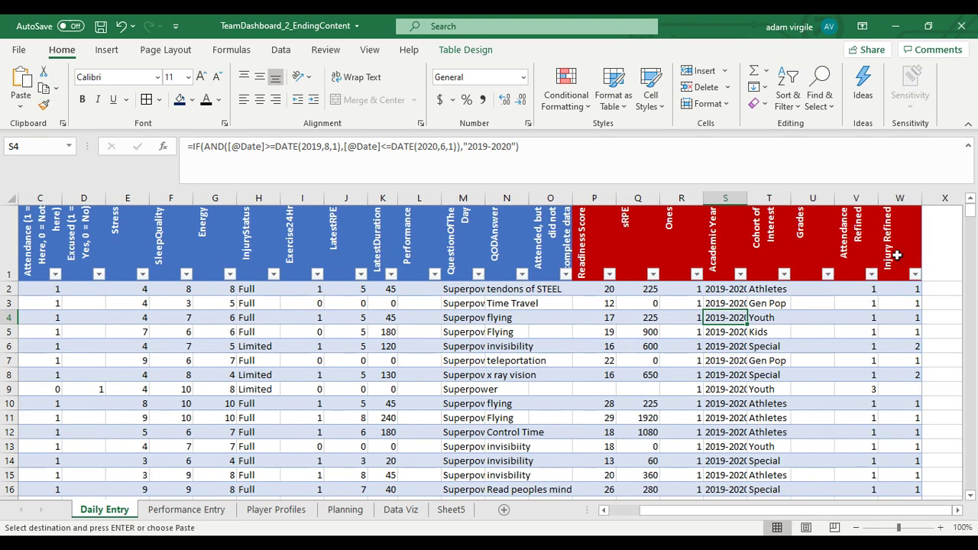
click(217, 512)
click(309, 512)
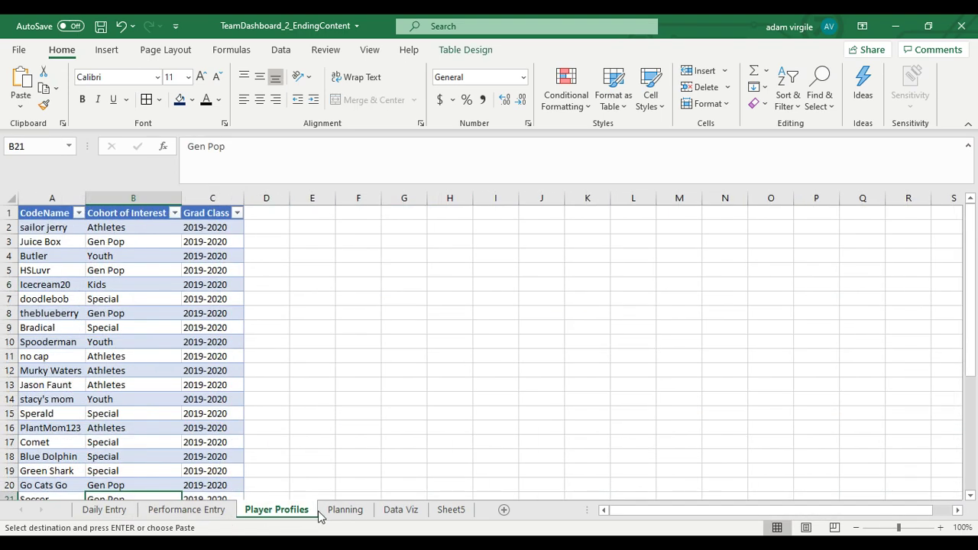
click(404, 510)
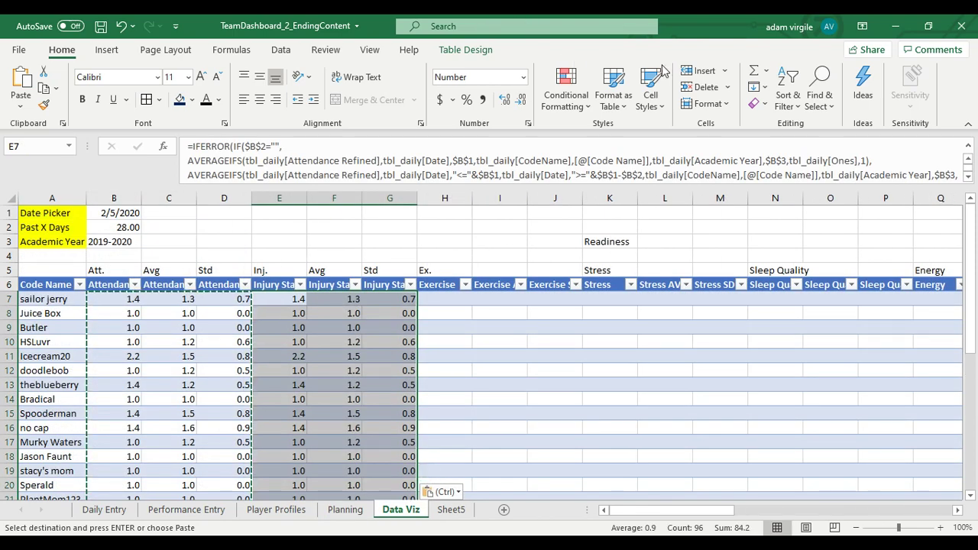
click(820, 92)
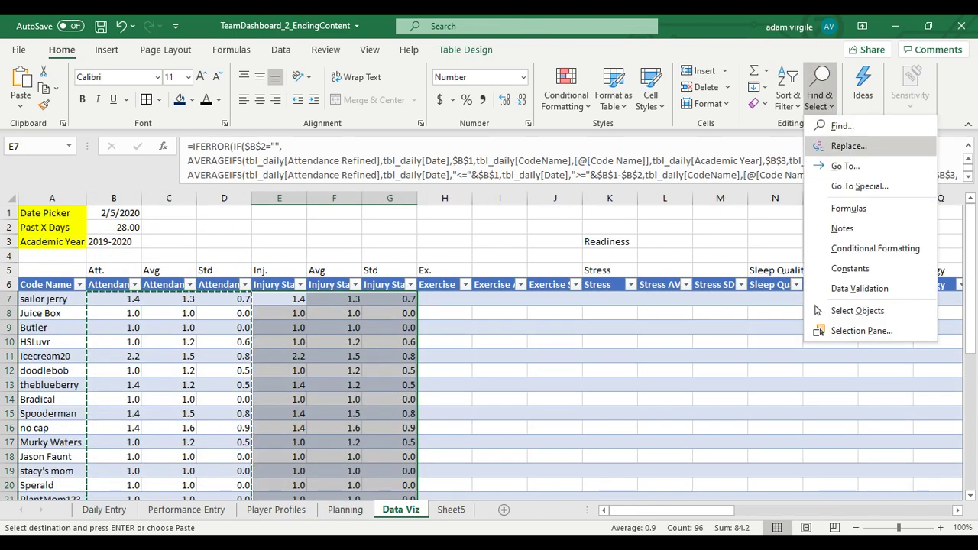
click(848, 146)
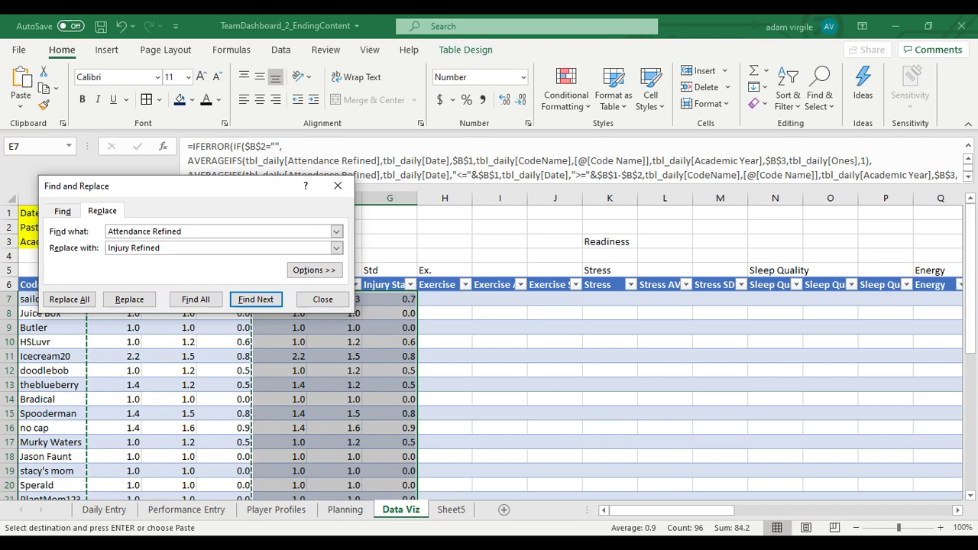
click(70, 300)
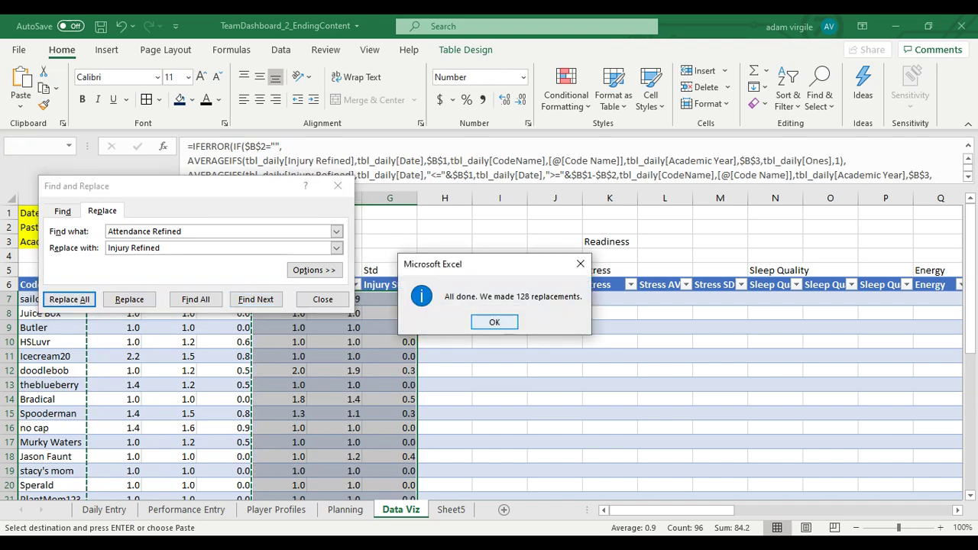
click(495, 322)
click(322, 299)
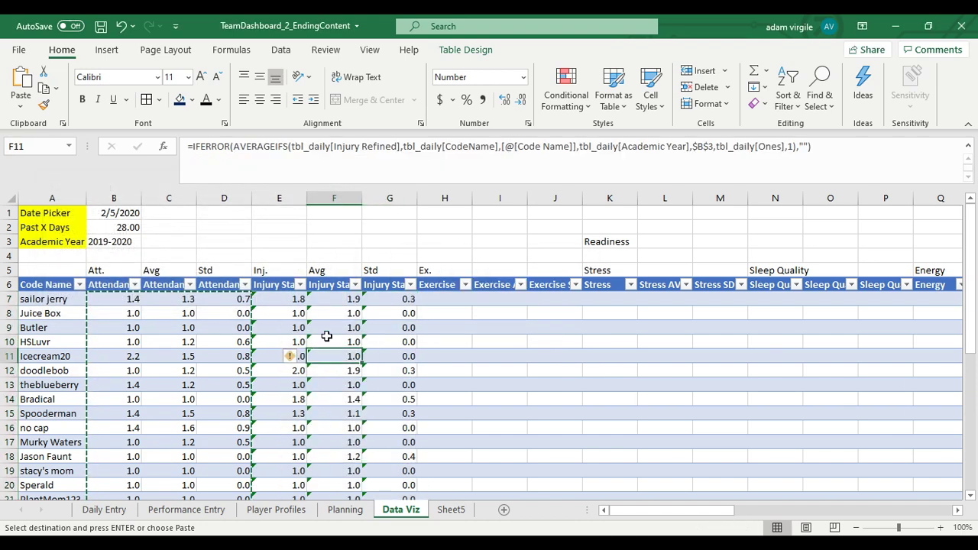
- Fill the Injury Status formulas in E7:G7 down through the rest of the table
drag(290, 301, 405, 302)
click(335, 353)
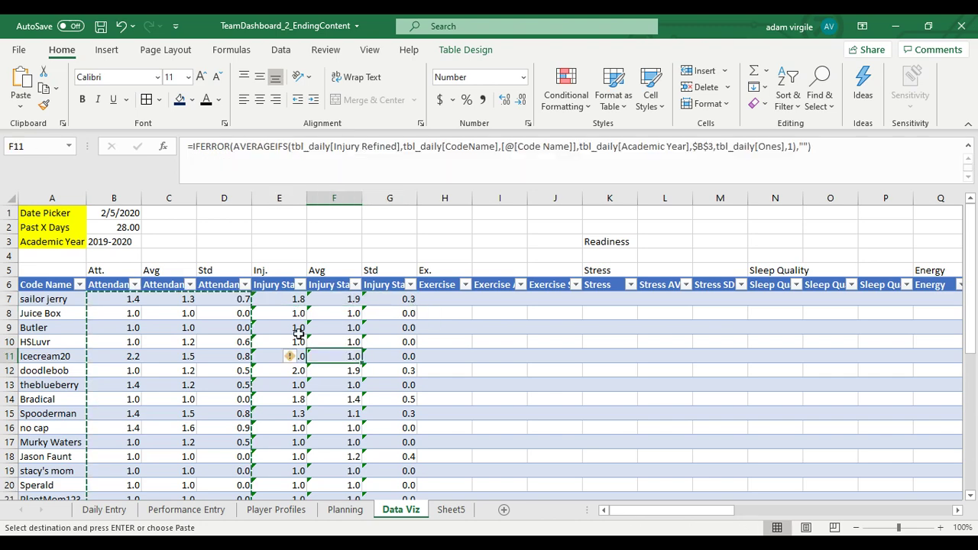
drag(290, 299, 416, 308)
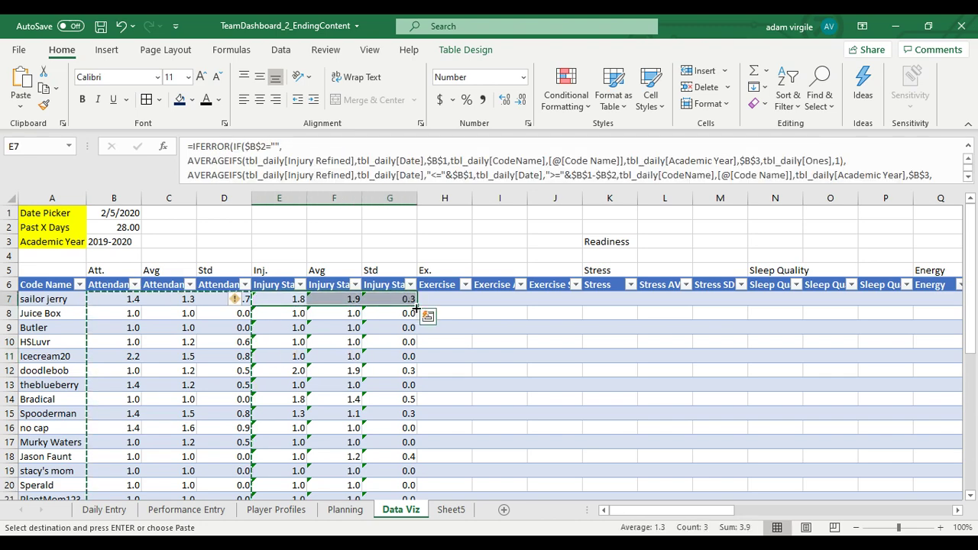
double_click(416, 307)
drag(293, 315, 410, 298)
click(380, 331)
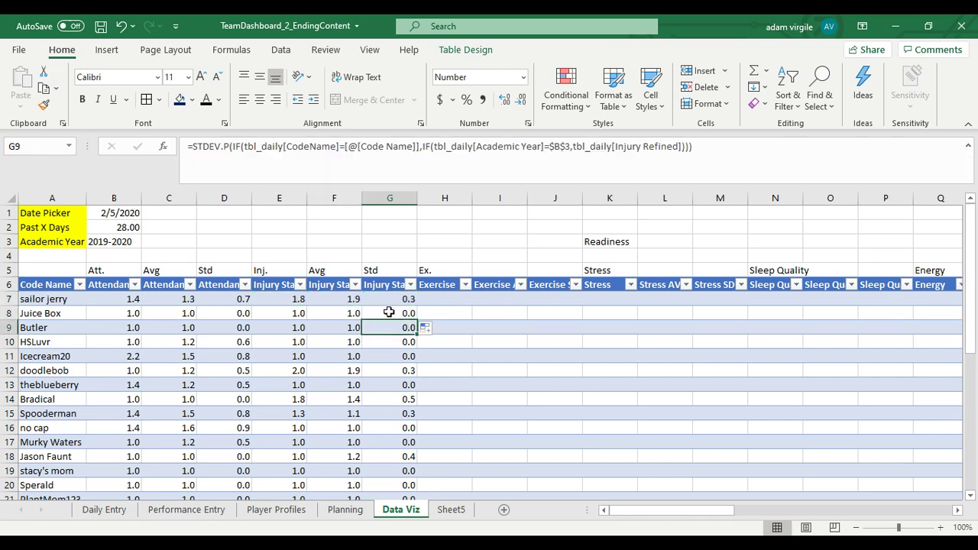
- Copy the Attendance formulas in B7:D7 into the Exercise columns at H7 and the Stress columns at K7
drag(120, 299, 232, 295)
key(ctrl+c)
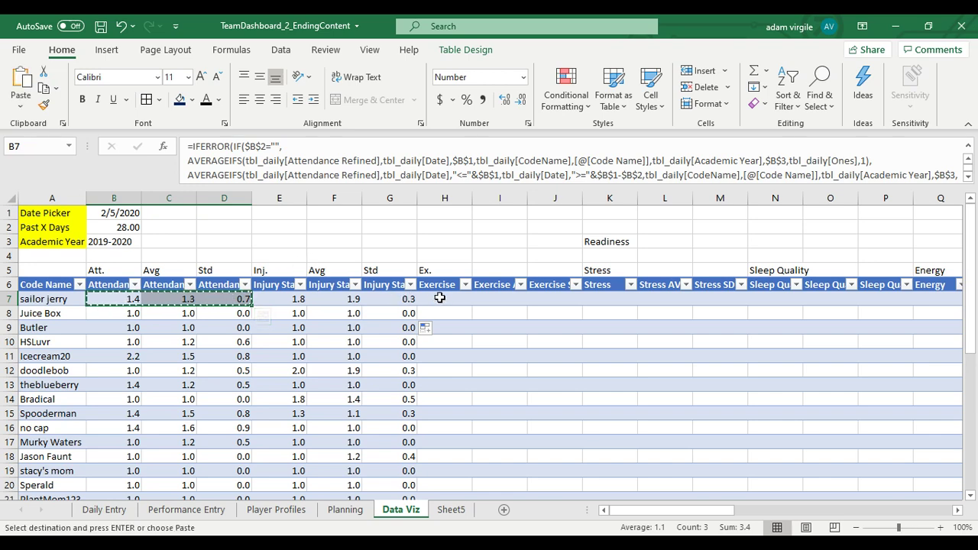
click(445, 299)
key(ctrl+v)
click(609, 300)
key(ctrl+v)
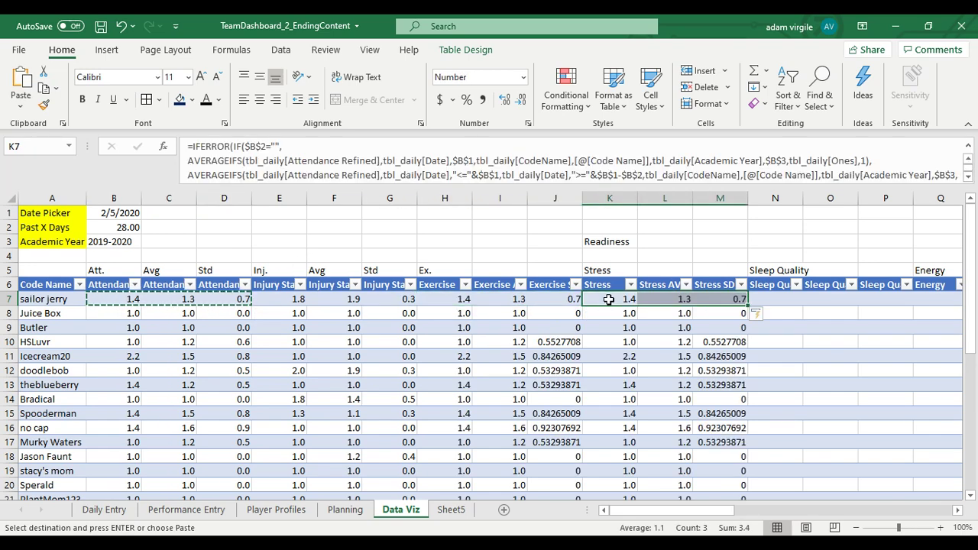
- Check the exact name of the exercise column on the Daily Entry sheet and return to Data Viz
click(447, 299)
click(447, 285)
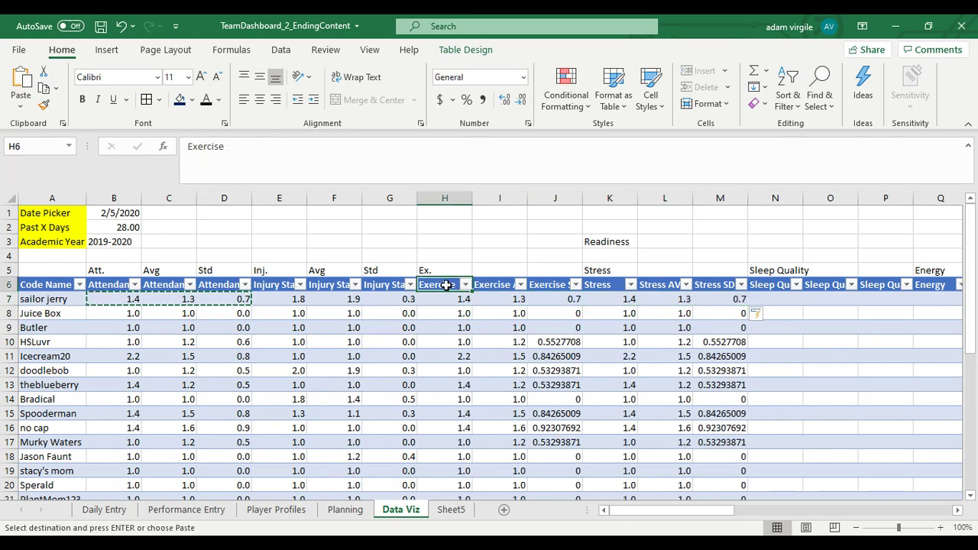
click(127, 509)
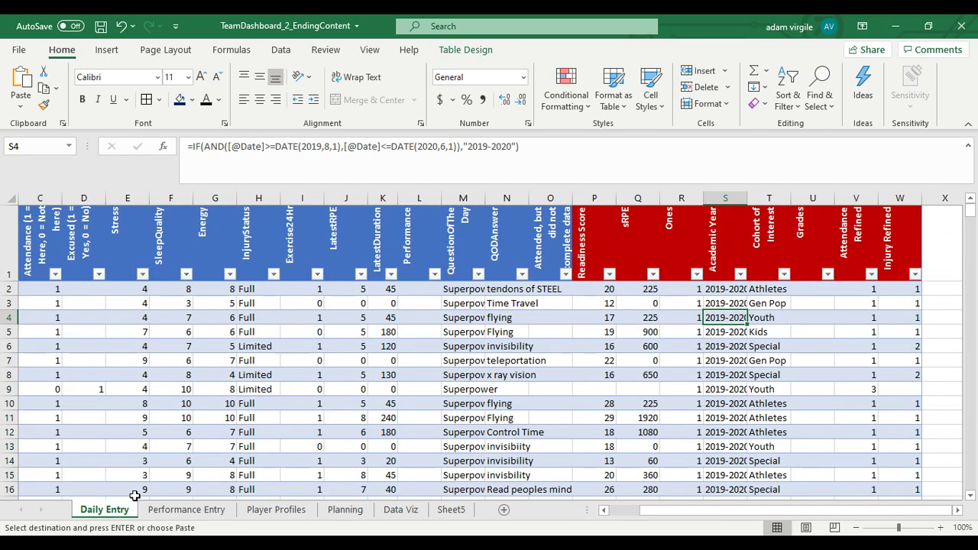
drag(258, 304, 156, 301)
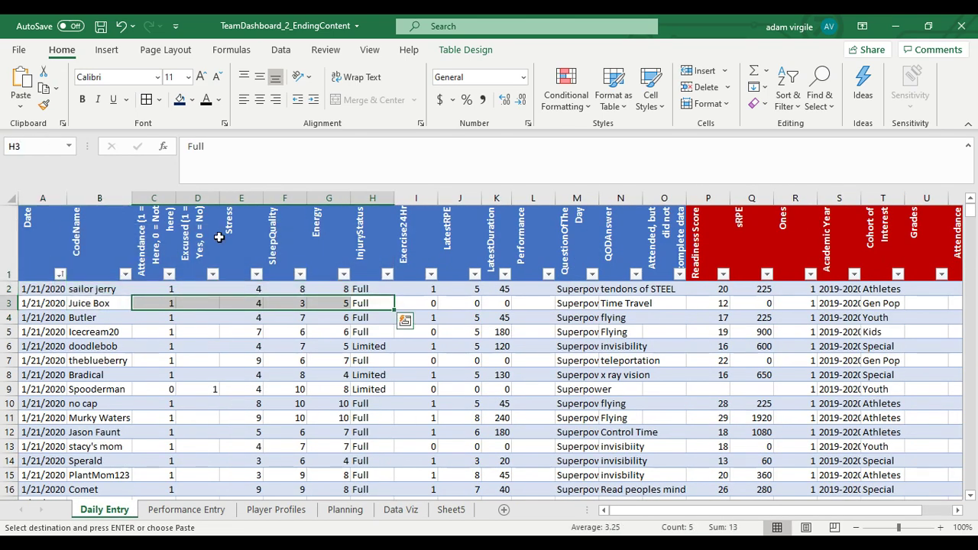
click(205, 241)
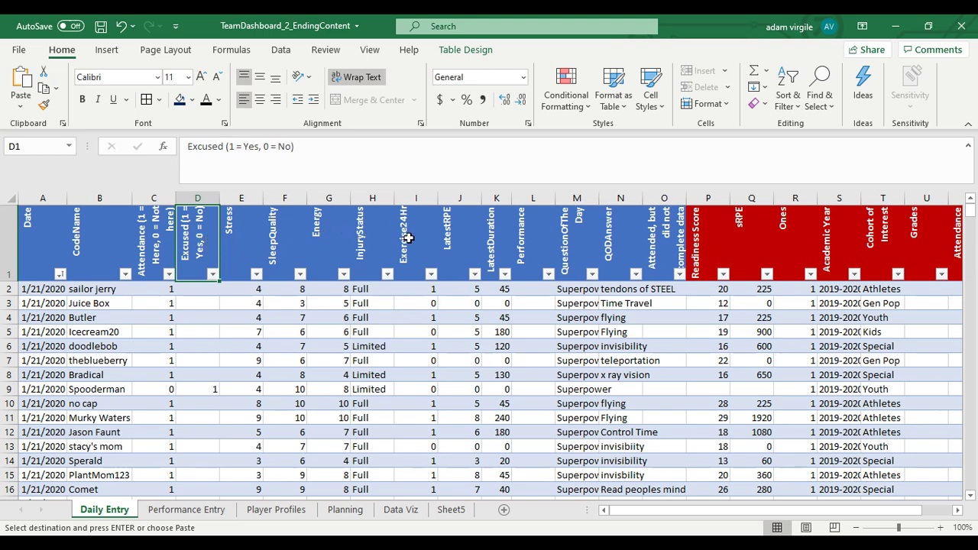
click(417, 260)
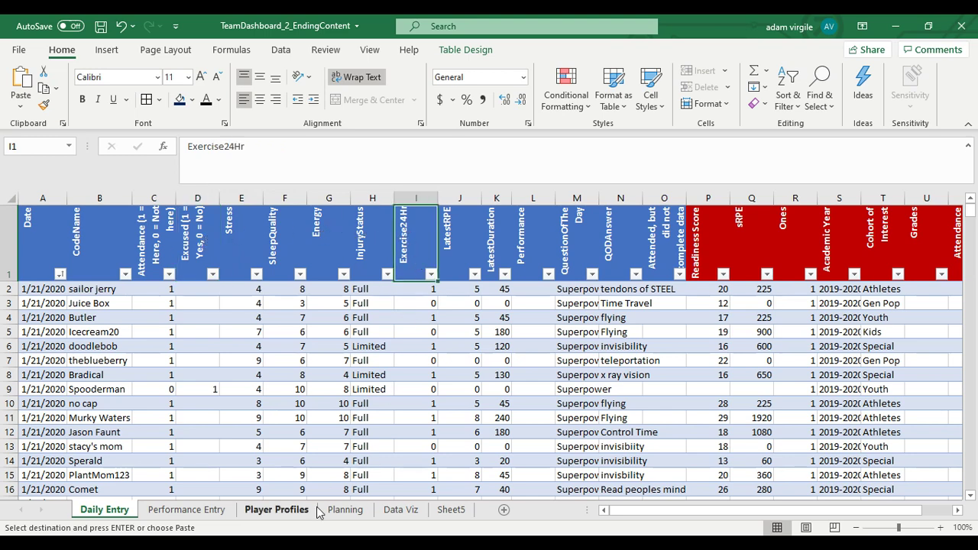
click(345, 510)
click(400, 509)
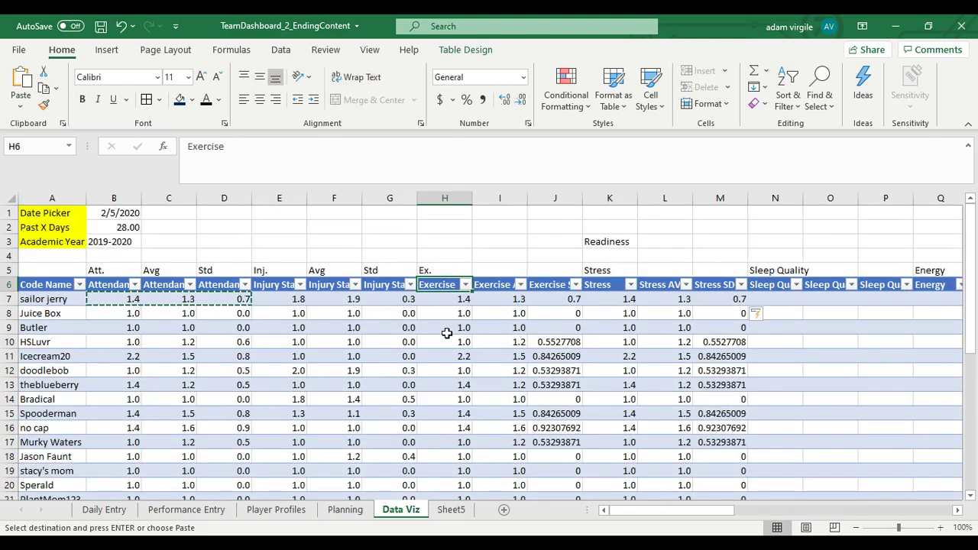
- Replace Attendance Refined with Exercise24Hr in all formulas of the three Exercise columns, H7:J38
drag(432, 302, 553, 470)
scroll(528, 413, up, 6)
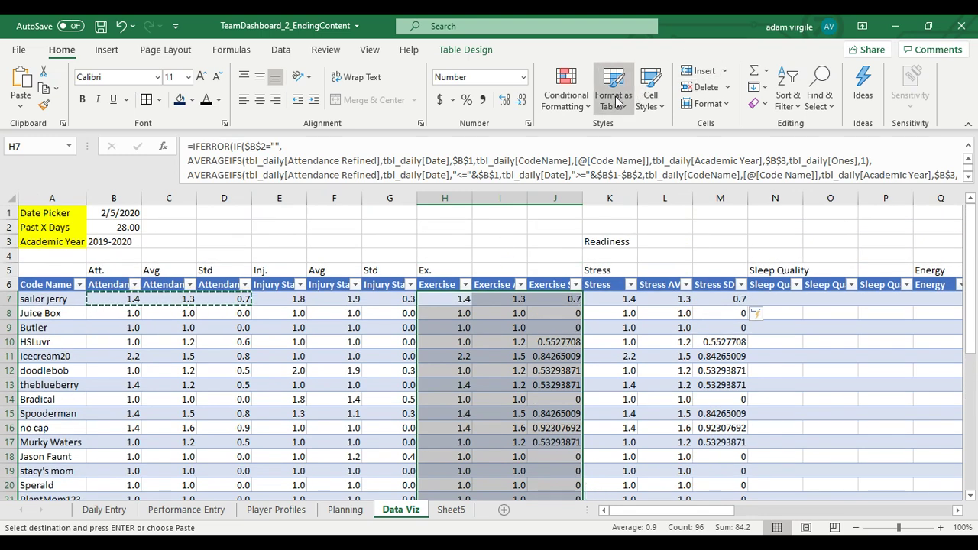
click(819, 95)
click(841, 146)
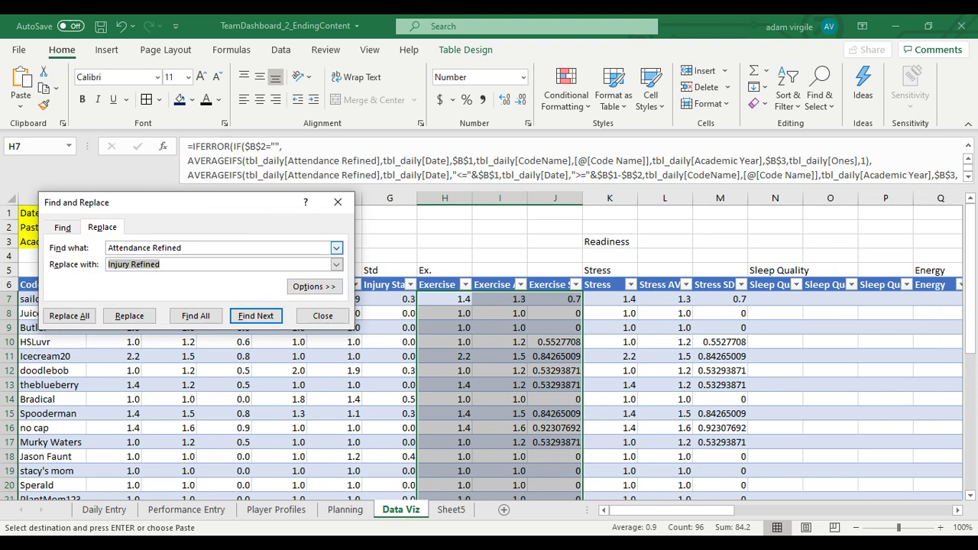
click(201, 248)
click(200, 247)
key(ctrl+a)
text(E)
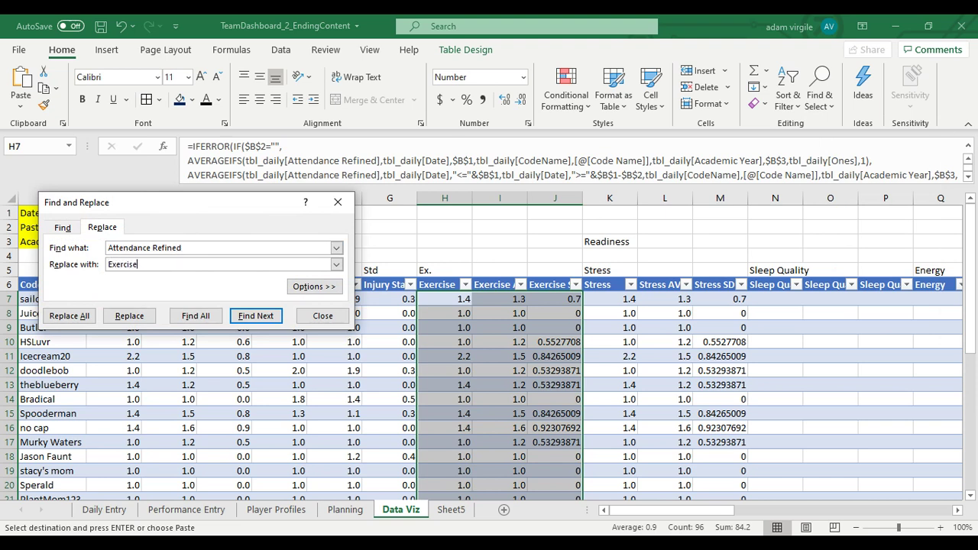
text(xercise24Hr)
key(alt+a)
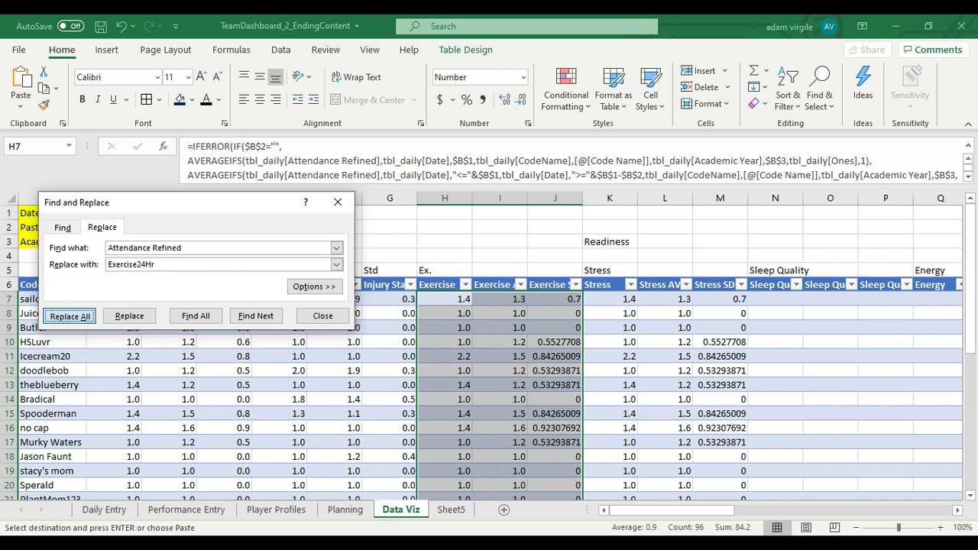
key(Return)
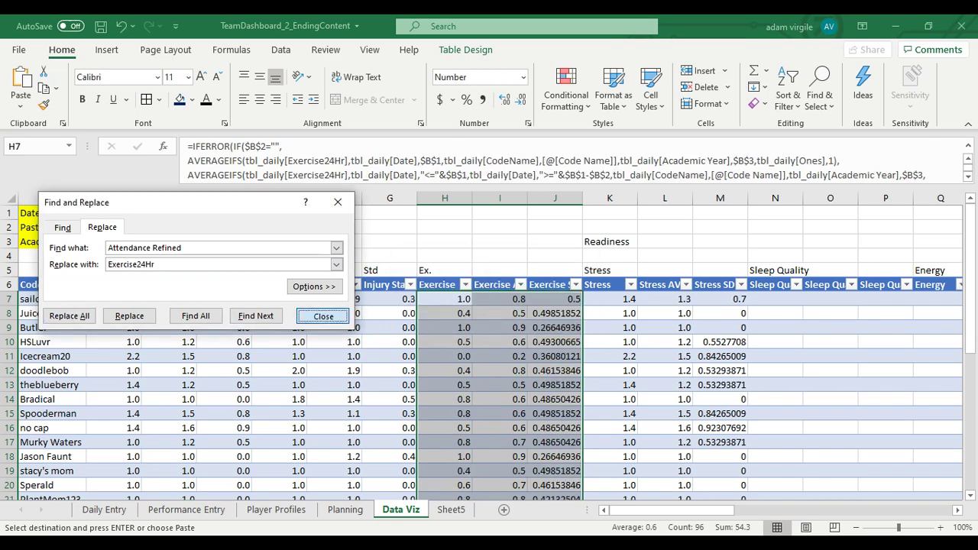
click(321, 316)
- Replace Attendance Refined with Stress in all formulas of the three Stress columns, K7:M38
click(613, 302)
drag(613, 302, 721, 461)
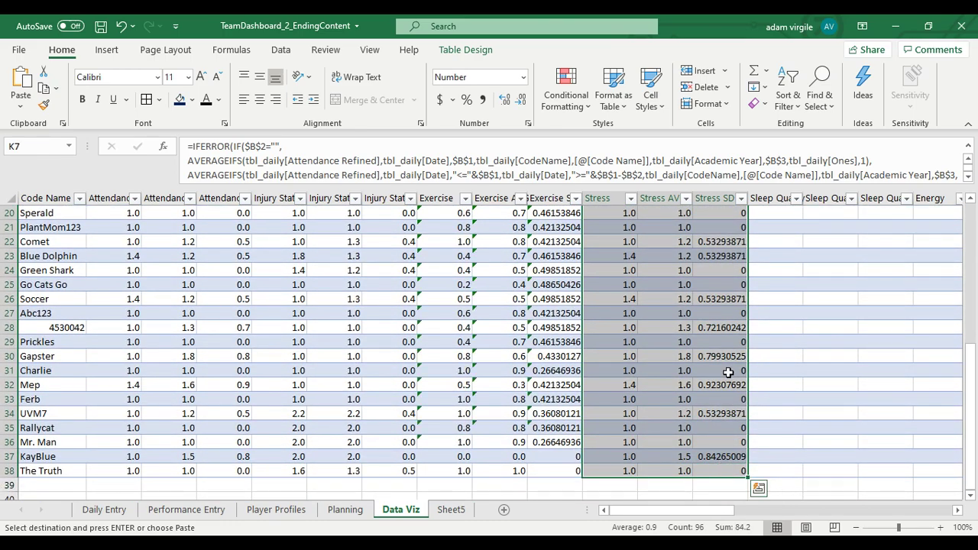
scroll(727, 371, up, 7)
click(820, 90)
click(849, 146)
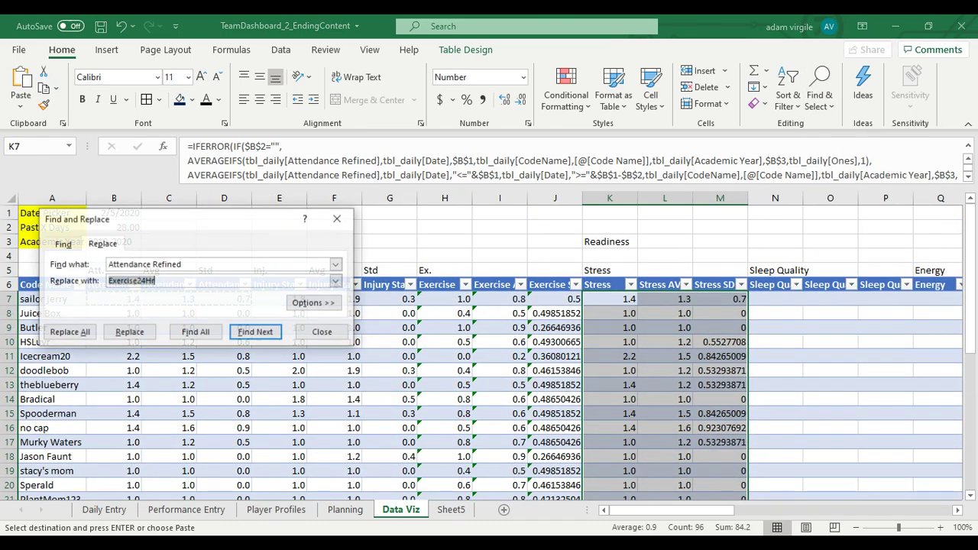
key(BackSpace)
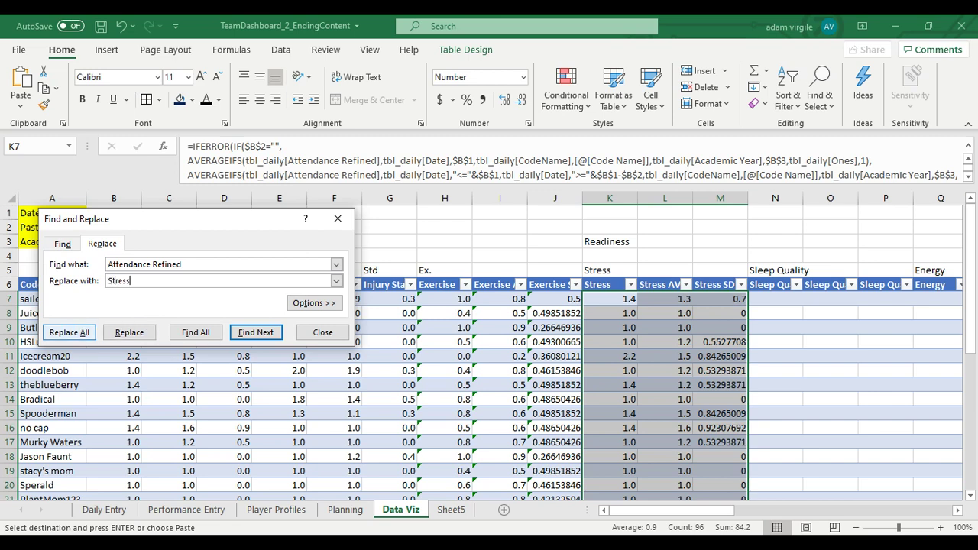
click(69, 332)
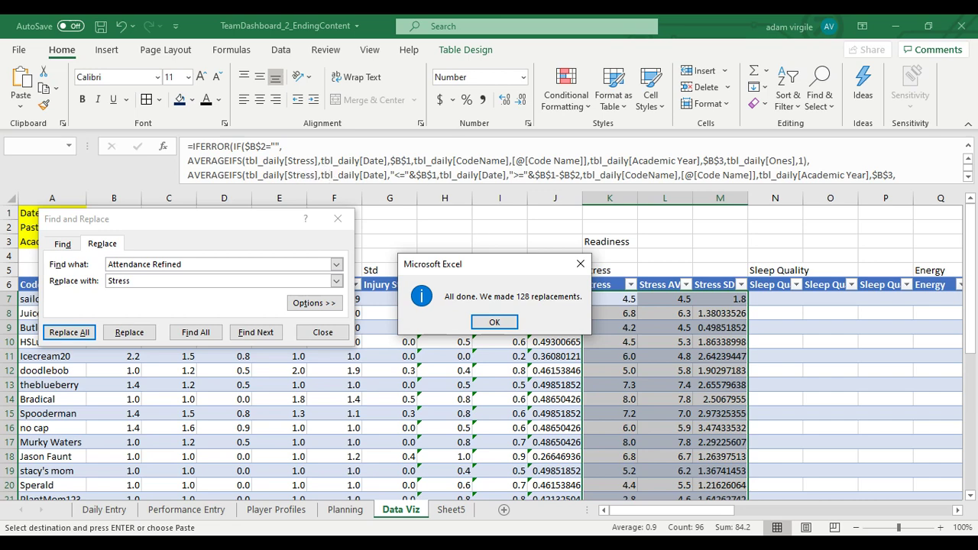
click(494, 322)
click(323, 332)
click(664, 341)
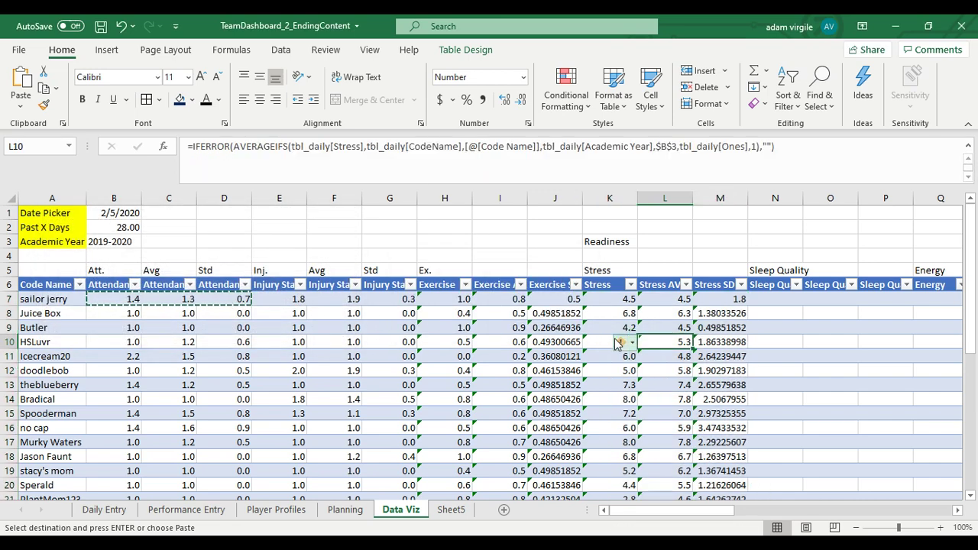
- Fill G7:M7 down the table so the Exercise and Stress columns take the first row's formulas and one-decimal format
drag(388, 300, 750, 305)
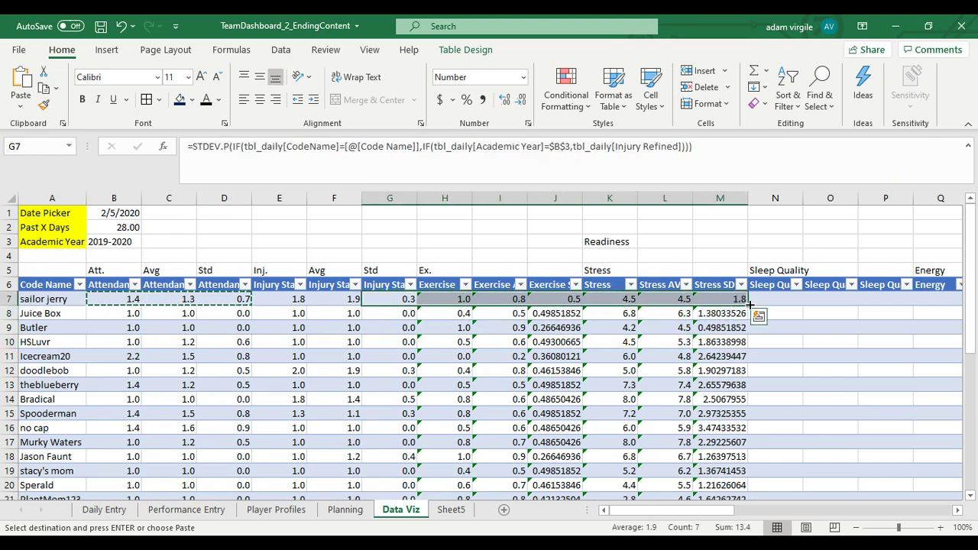
double_click(749, 305)
drag(400, 317, 745, 299)
click(644, 311)
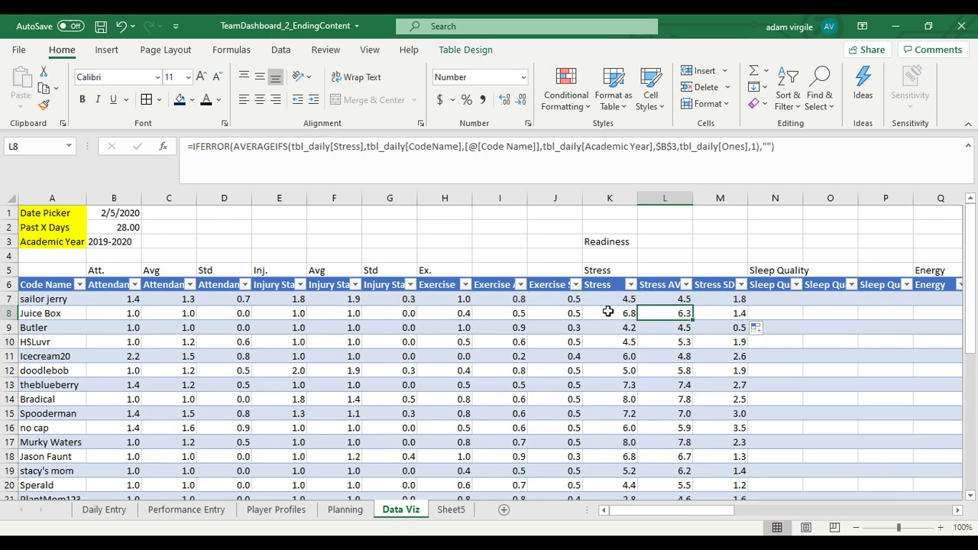
- Increase the height of header row 6 to roughly four times the standard row height
click(9, 284)
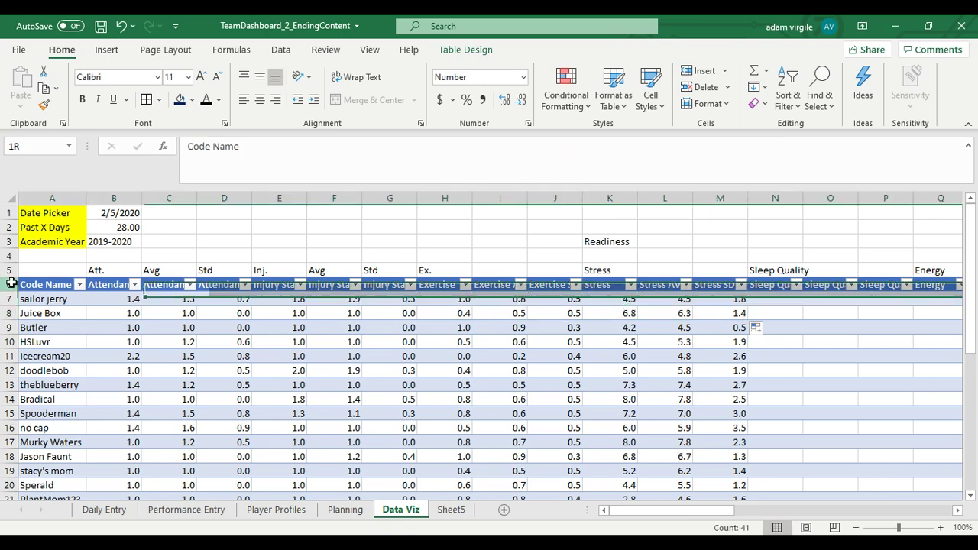
right_click(9, 284)
click(65, 231)
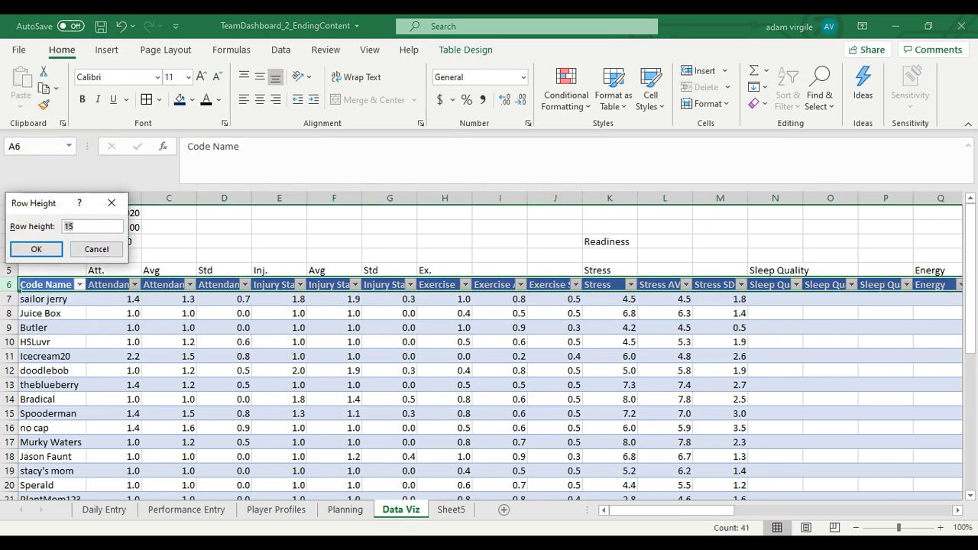
key(Return)
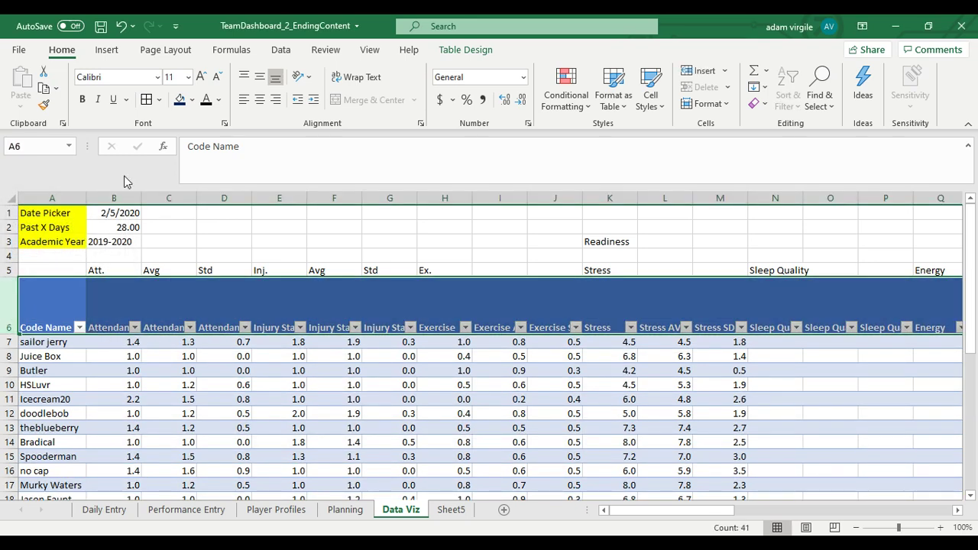
- Rotate the row 6 header text up, with text wrapping on and alignment set to top and left
click(309, 74)
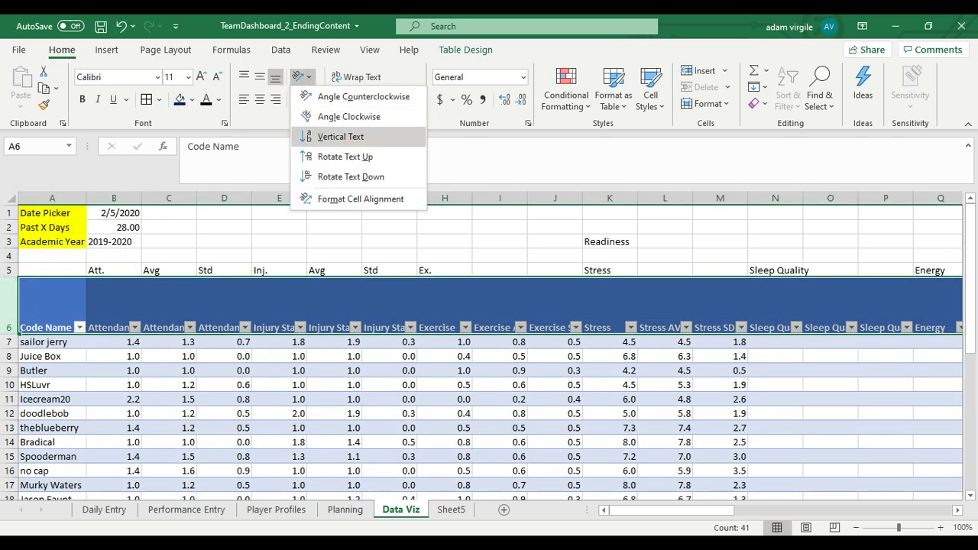
click(344, 139)
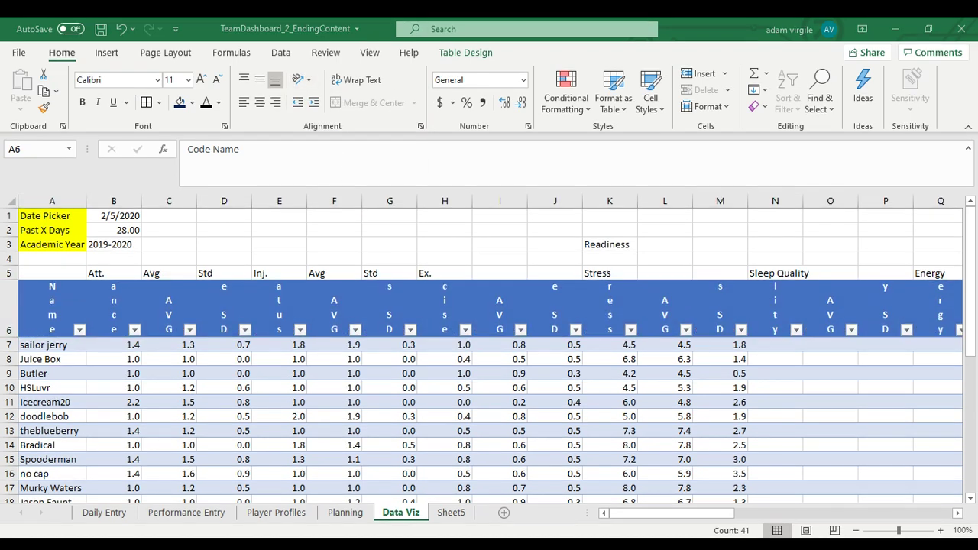
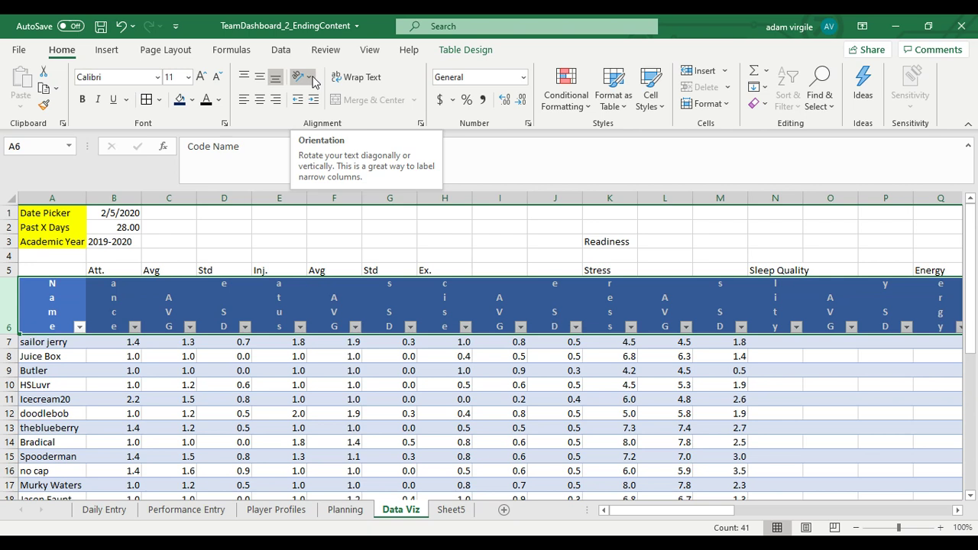
click(310, 82)
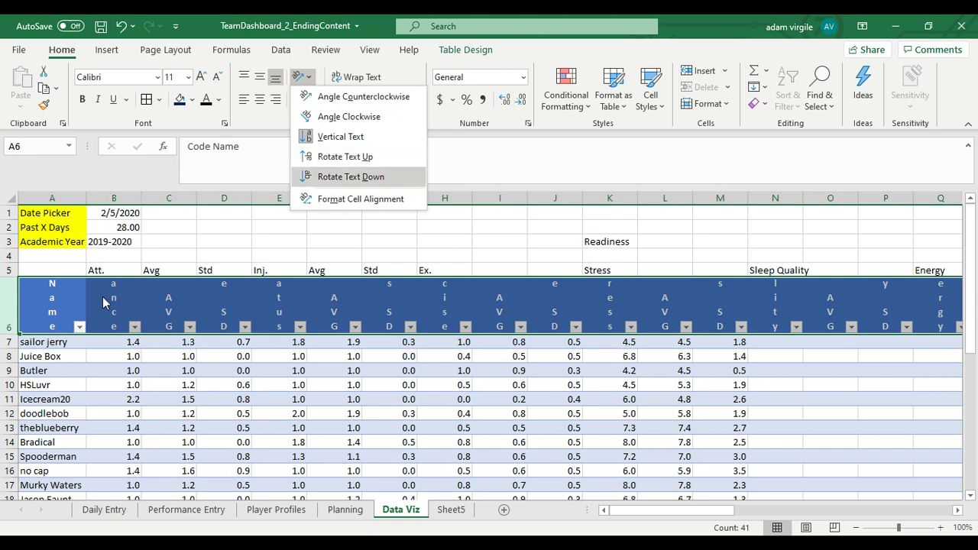
key(Up)
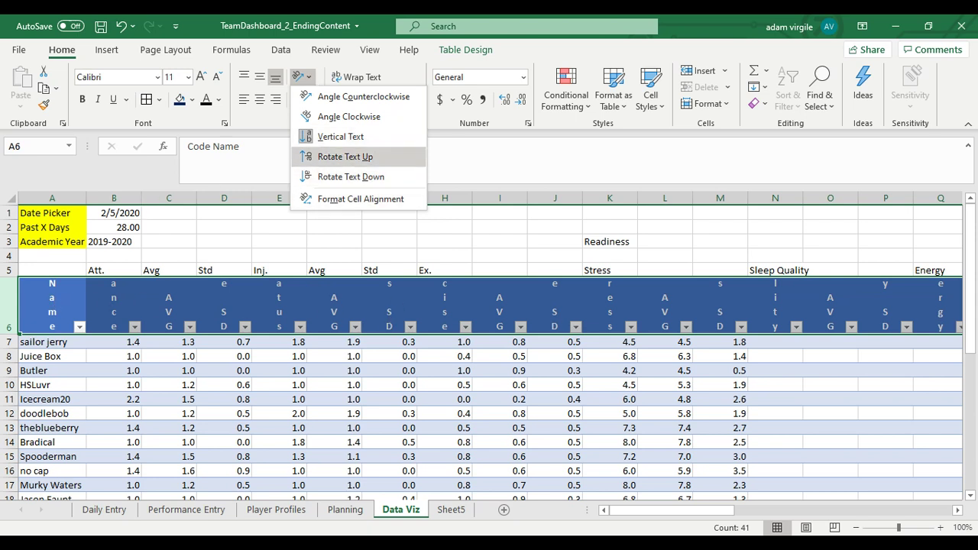
click(399, 157)
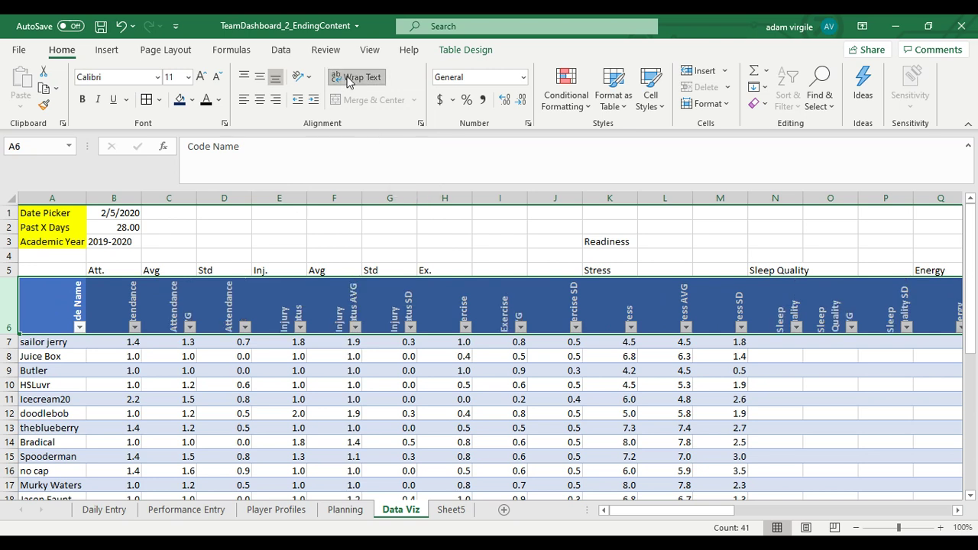
click(243, 76)
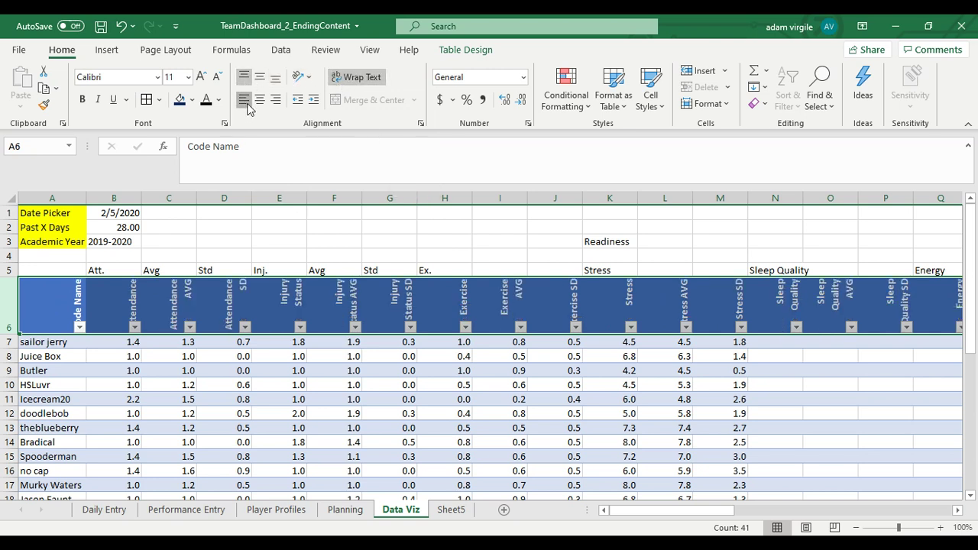
click(246, 101)
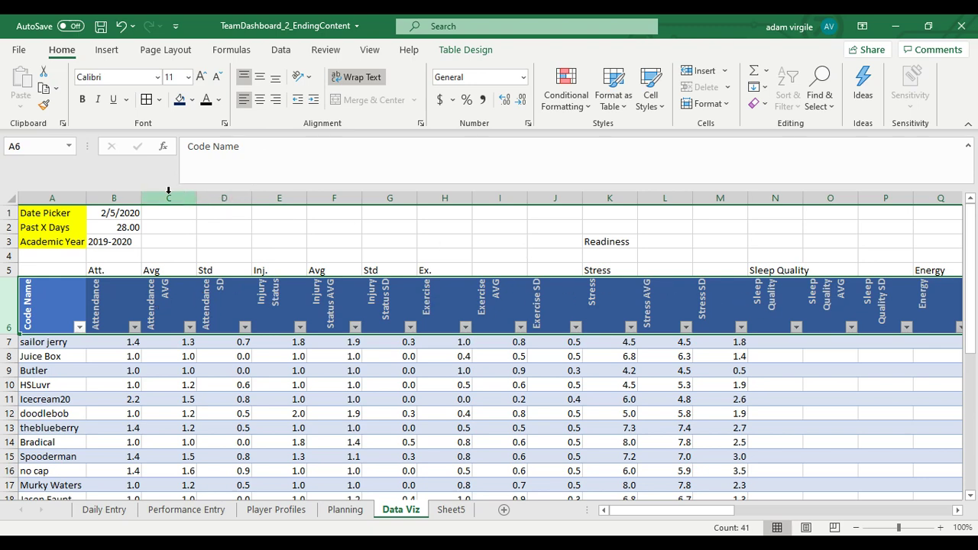
- Set the width of columns B through AH to 8
click(113, 198)
drag(650, 510, 864, 510)
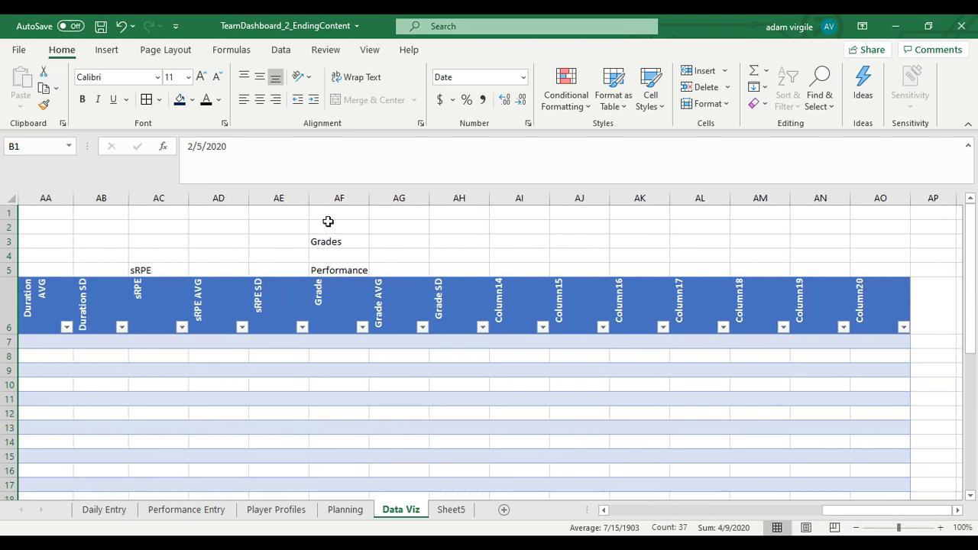
shift+click(447, 197)
right_click(447, 198)
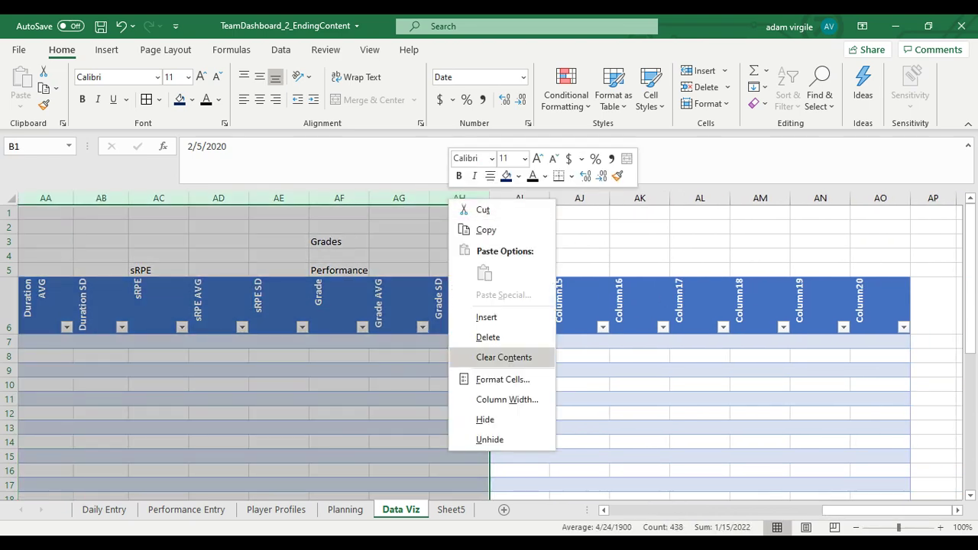
click(505, 400)
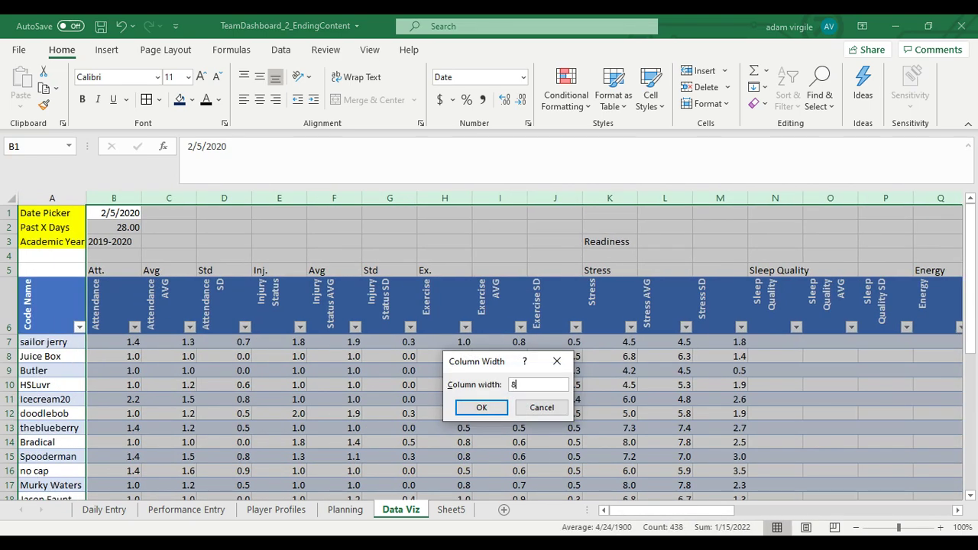
text(8)
key(Return)
click(679, 343)
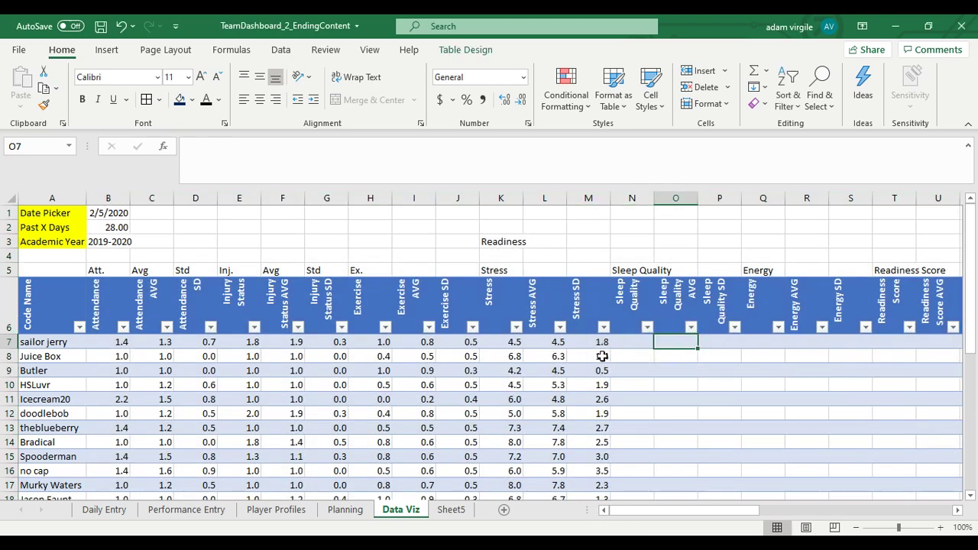
- Copy the Attendance formulas in B7:D38 into the Sleep Quality, Energy and Readiness Score columns, starting at N7, Q7 and T7
drag(123, 341, 203, 466)
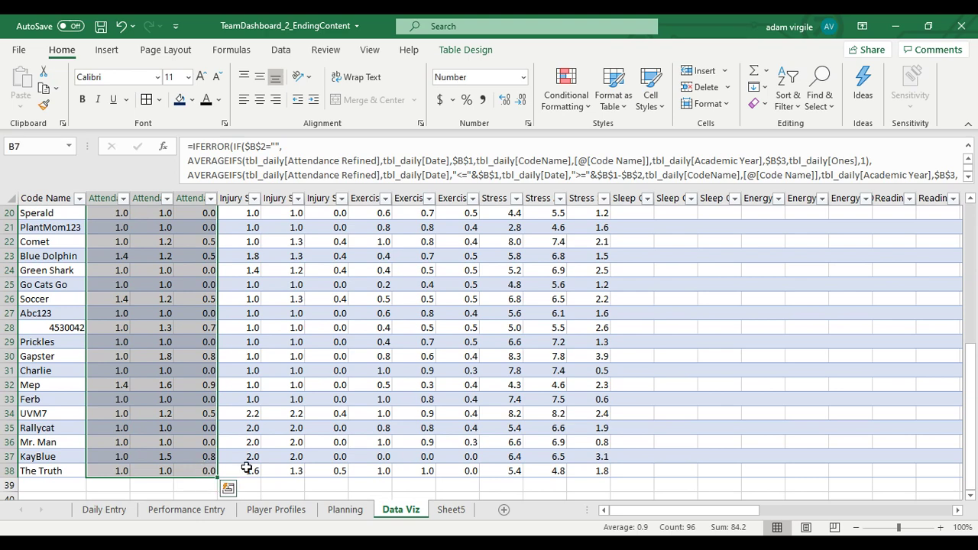
key(ctrl+c)
scroll(486, 385, up, 6)
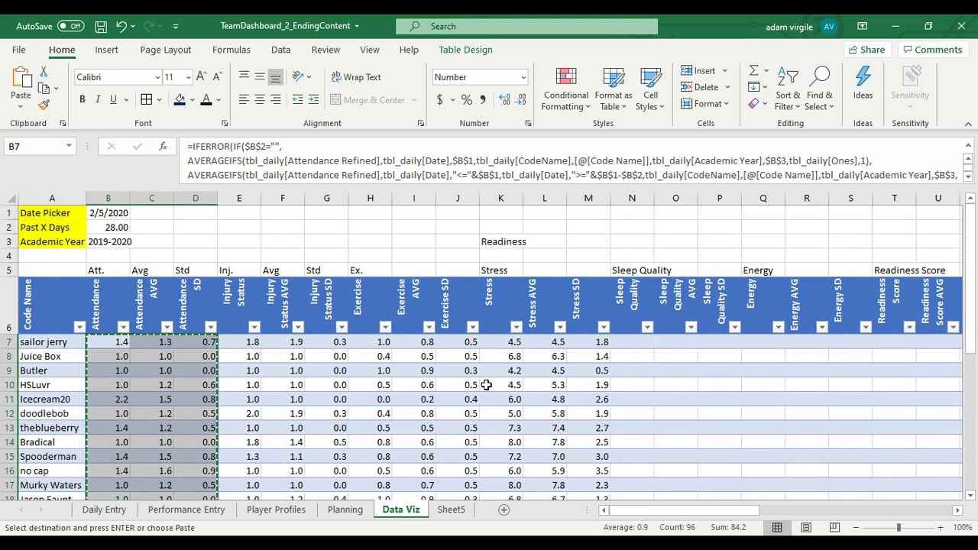
click(628, 342)
key(ctrl+v)
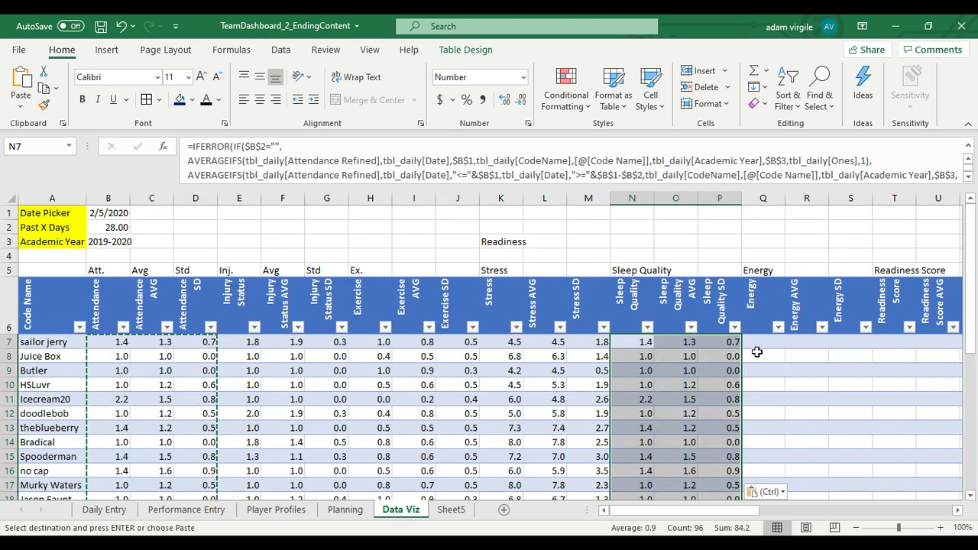
click(759, 344)
key(ctrl+v)
drag(910, 359, 967, 356)
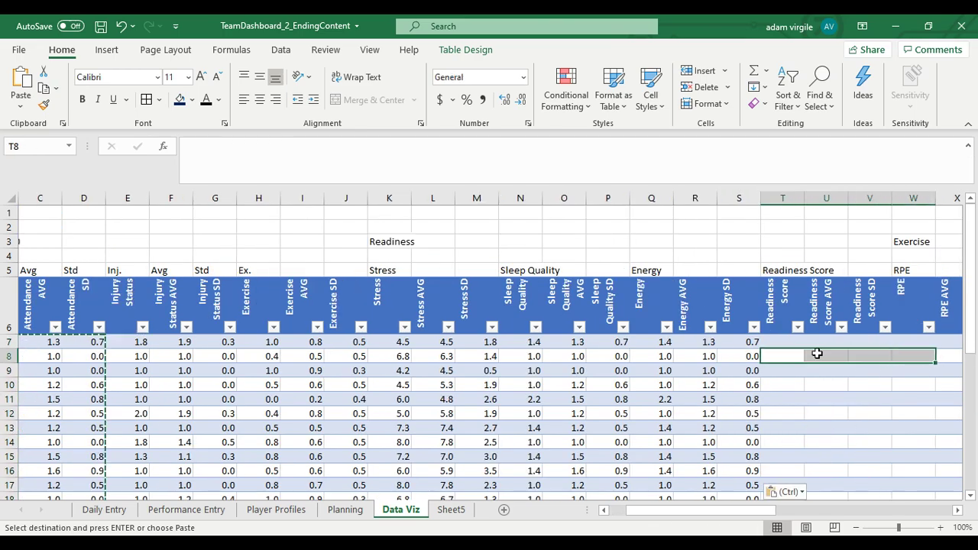
click(795, 342)
key(ctrl+v)
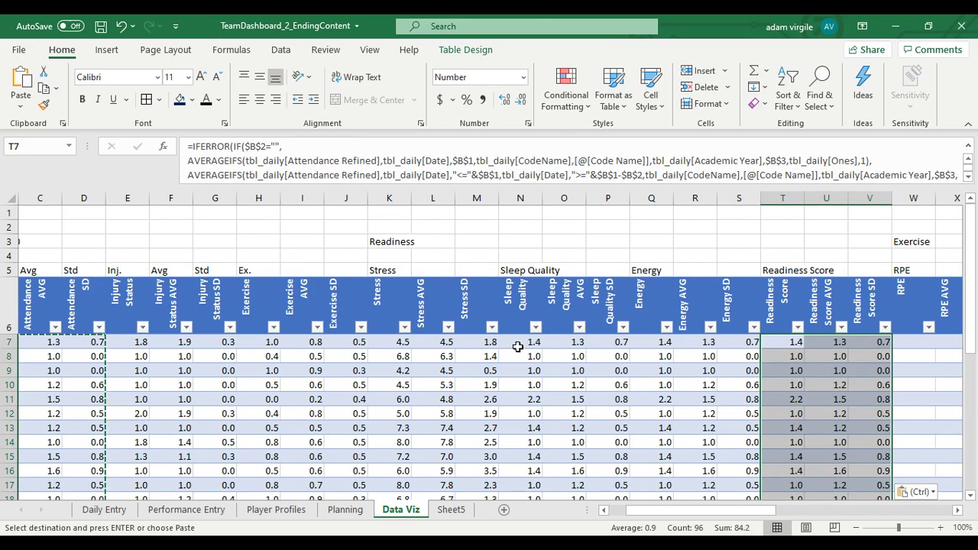
- Replace Attendance Refined with SleepQuality in all formulas of the three Sleep Quality columns, N7:P38
drag(518, 347, 603, 458)
scroll(607, 429, up, 6)
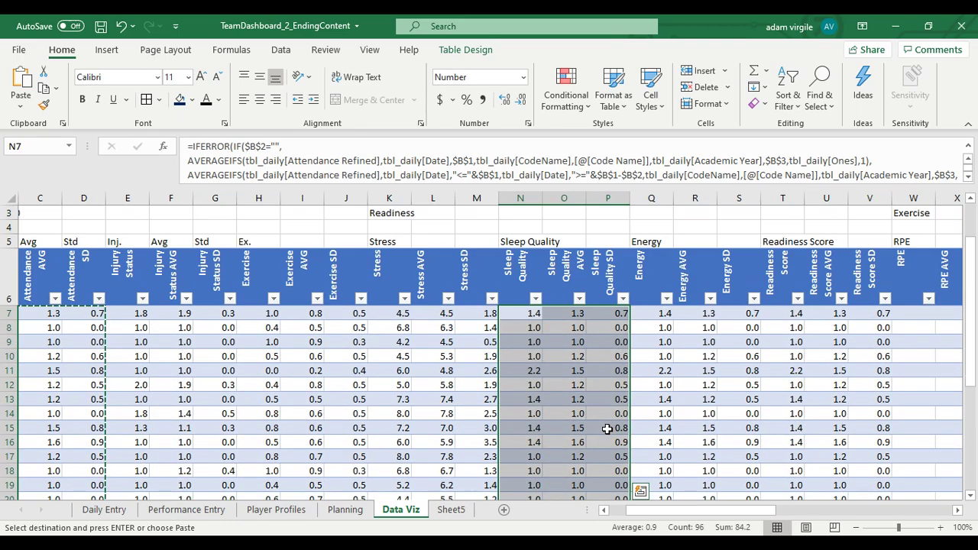
scroll(608, 429, up, 1)
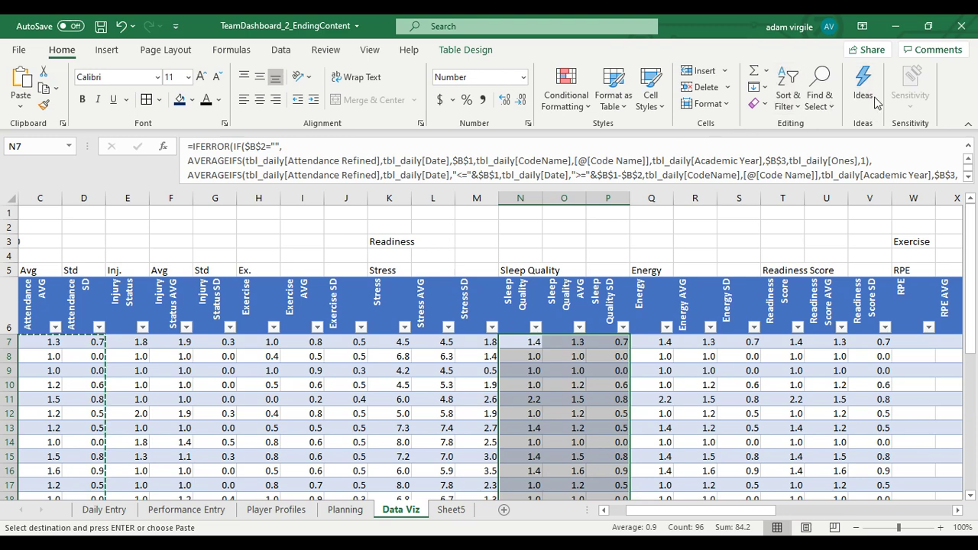
click(819, 94)
click(894, 150)
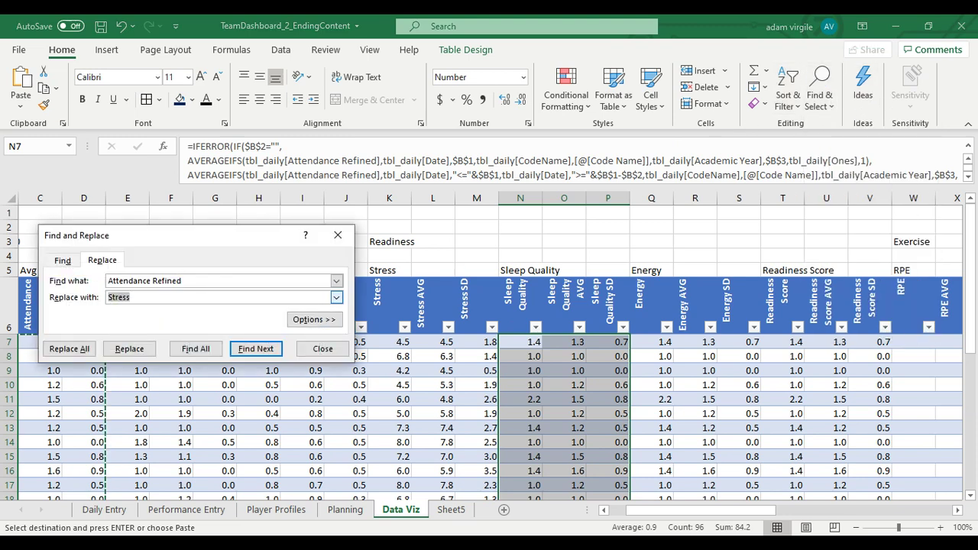
text(SleepQuality)
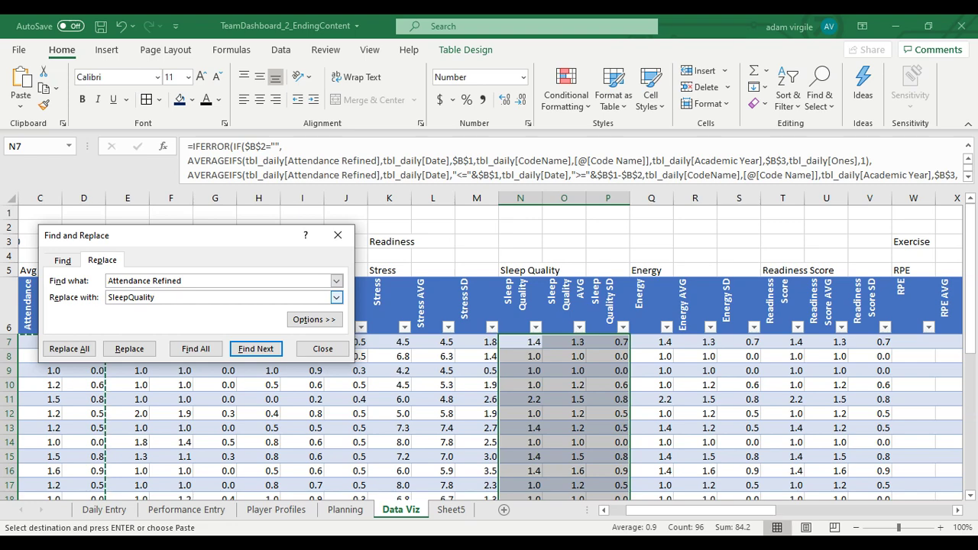
click(69, 350)
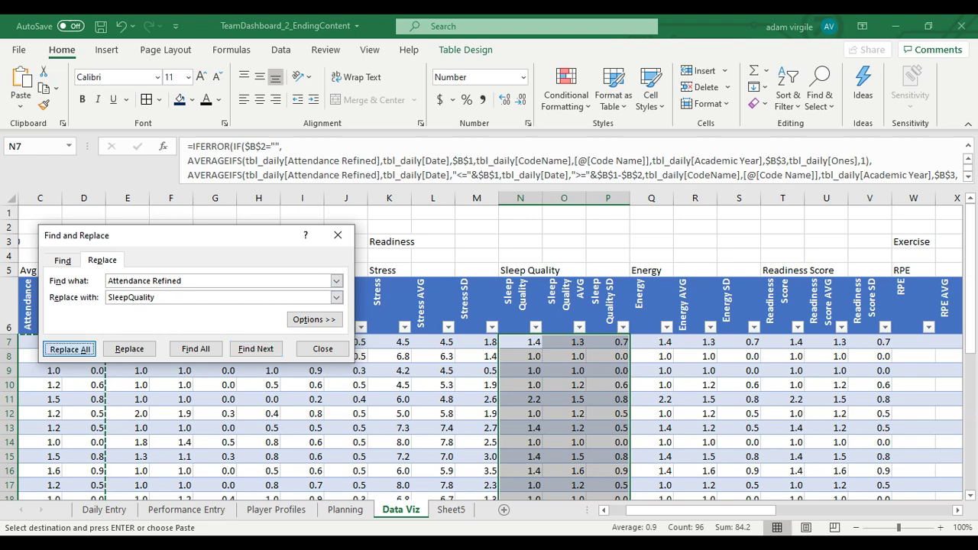
click(492, 322)
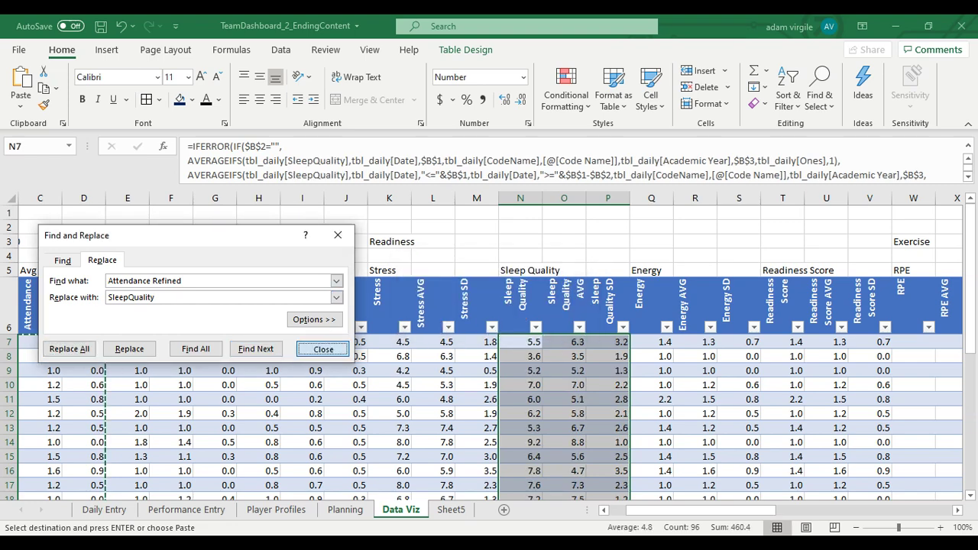
- Replace Attendance Refined with Energy in all formulas of the three Energy columns, Q7:S38
drag(654, 342, 694, 452)
scroll(694, 452, up, 6)
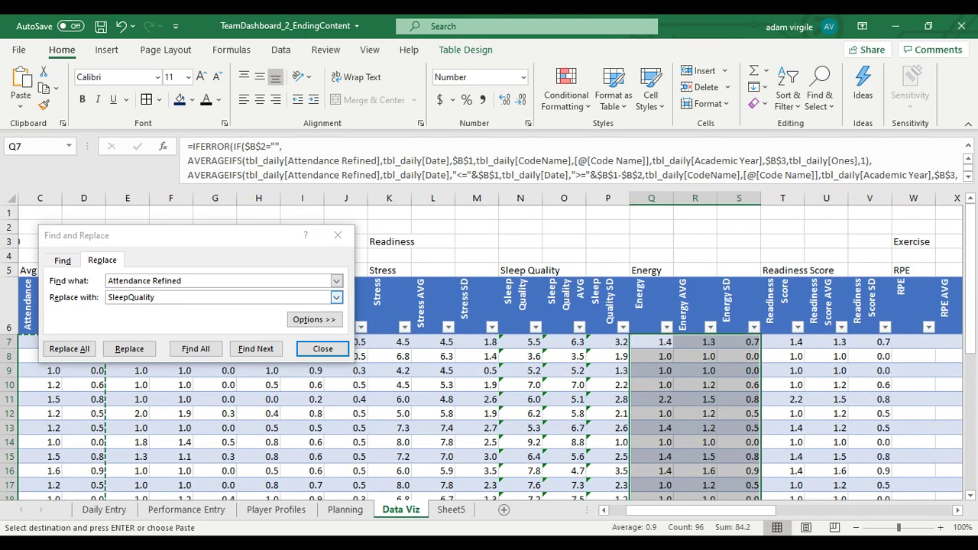
drag(170, 298, 25, 296)
text(Energy)
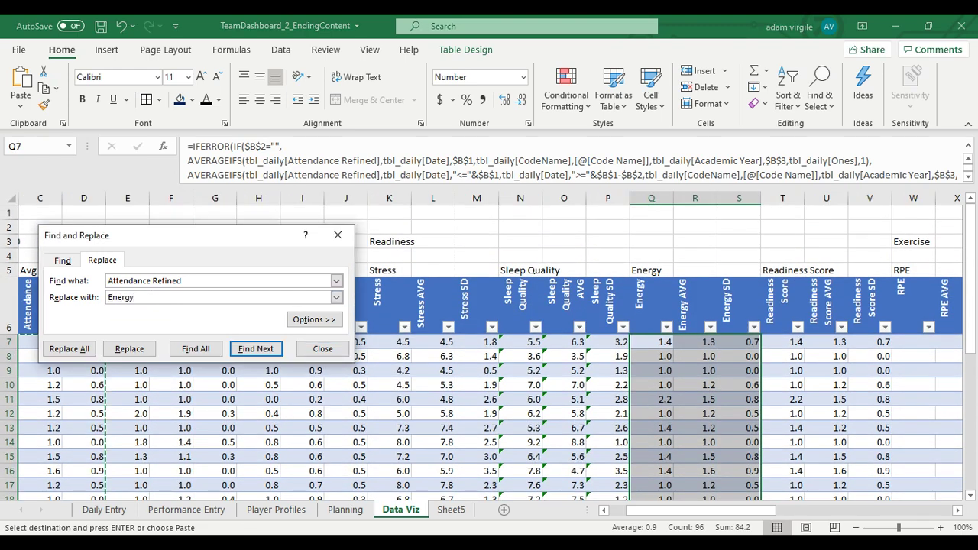
click(70, 349)
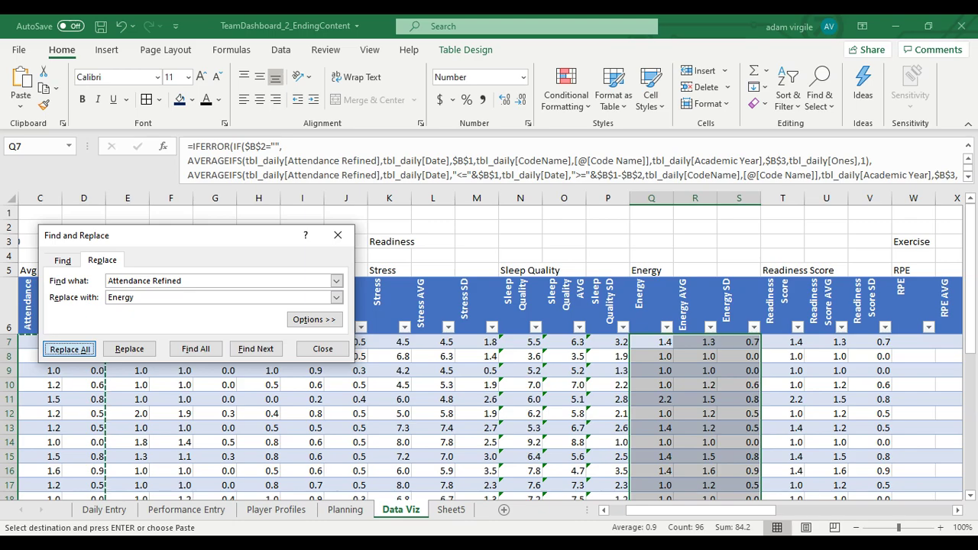
key(Return)
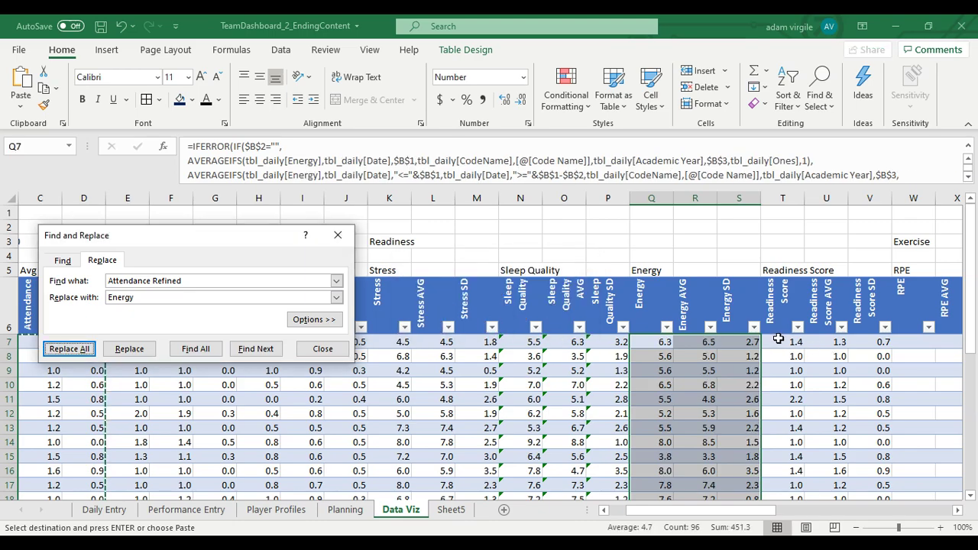
- Replace Attendance Refined with Readiness Score in all formulas of the three Readiness Score columns, T7:V38, and close the replace dialog
drag(778, 338, 857, 466)
scroll(825, 433, up, 7)
double_click(121, 297)
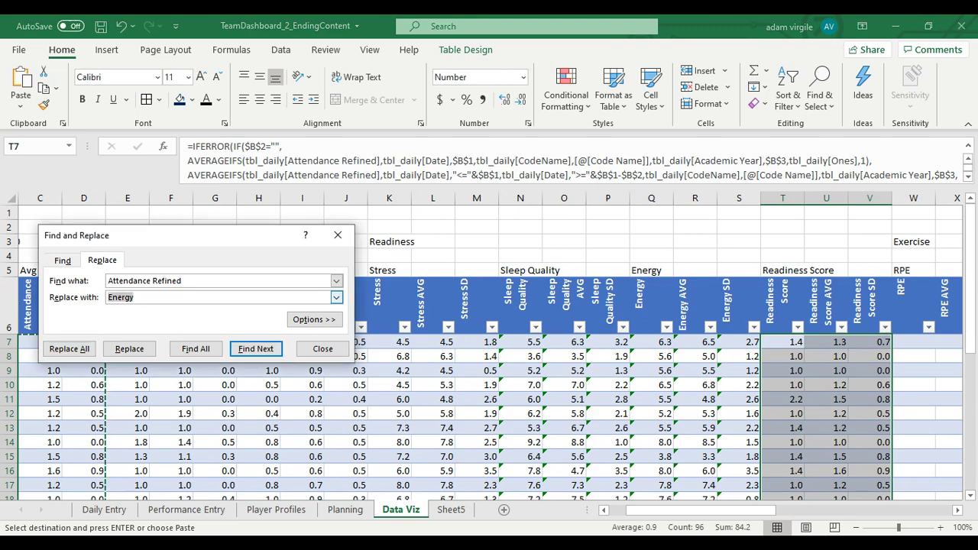
text(Readiness Score)
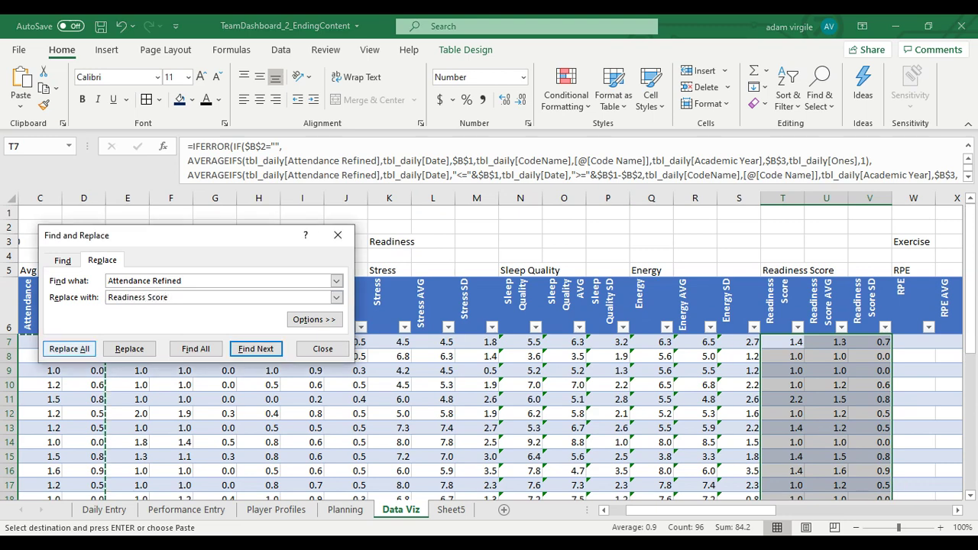
click(69, 349)
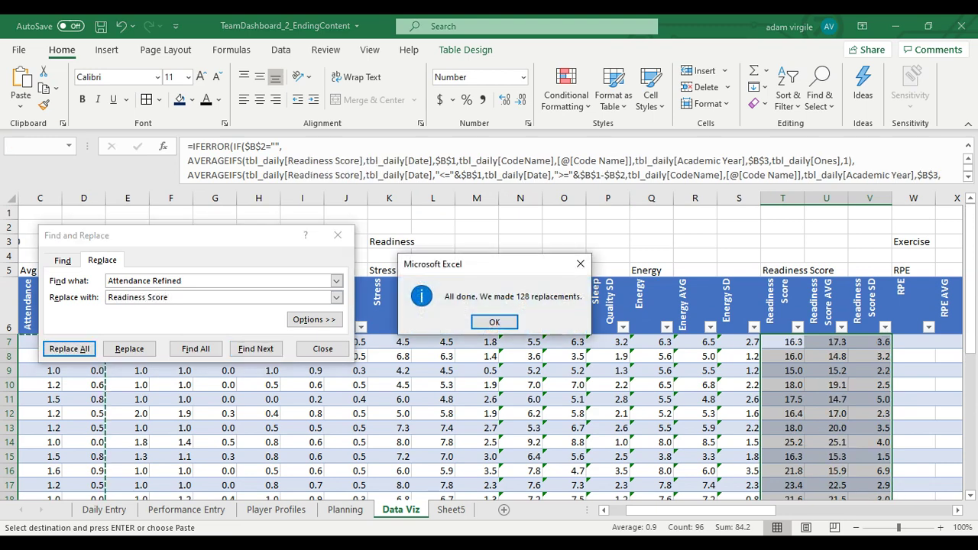
key(Return)
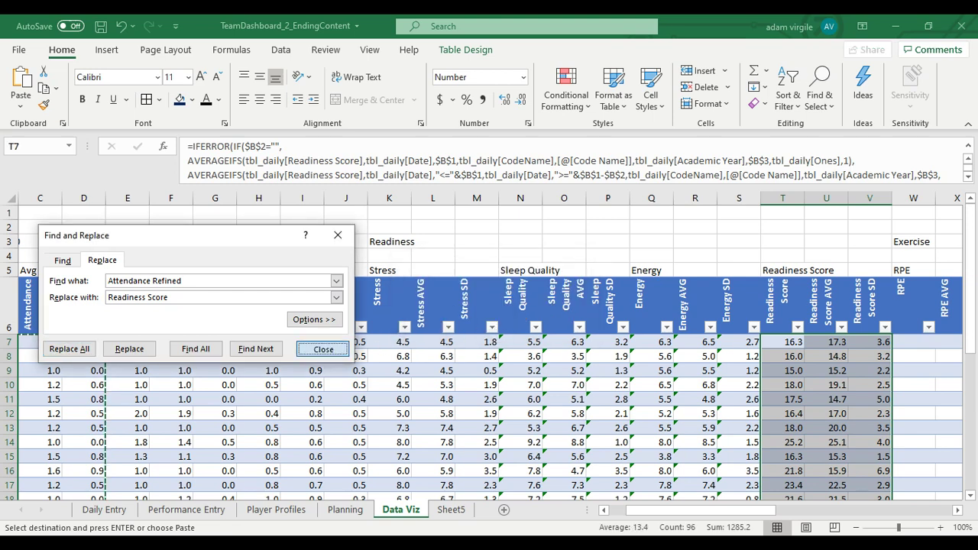
key(Escape)
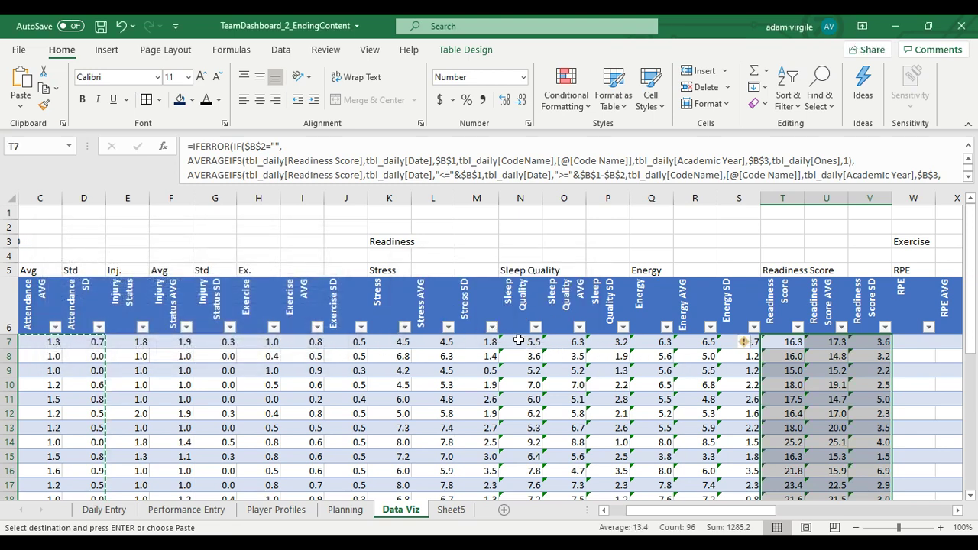
- Fill the row 7 formulas of the Sleep Quality, Energy and Readiness Score columns, N7:V7, down through row 38
drag(518, 341, 864, 342)
key(ctrl+shift+Down)
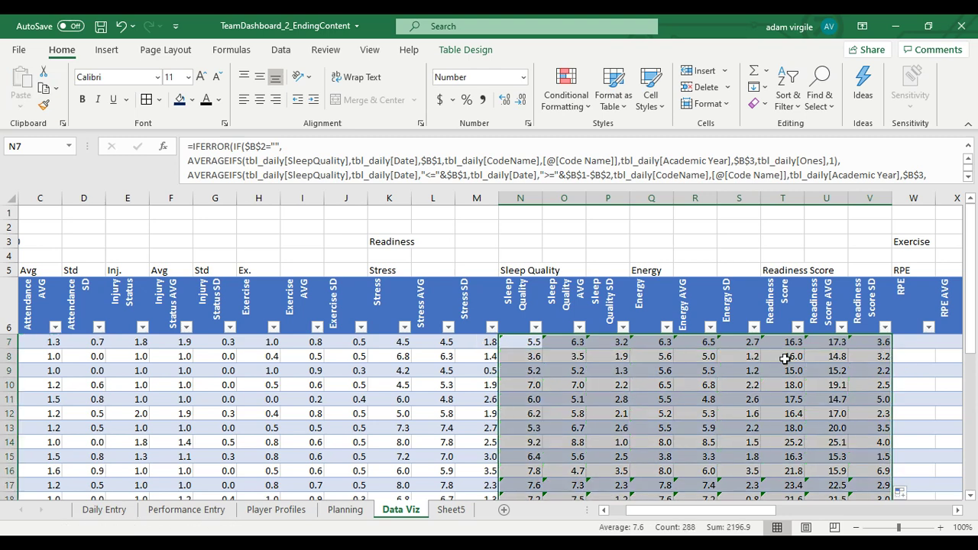
mouse_move(535, 361)
mouse_down()
mouse_move(889, 358)
mouse_move(524, 357)
mouse_up()
click(887, 359)
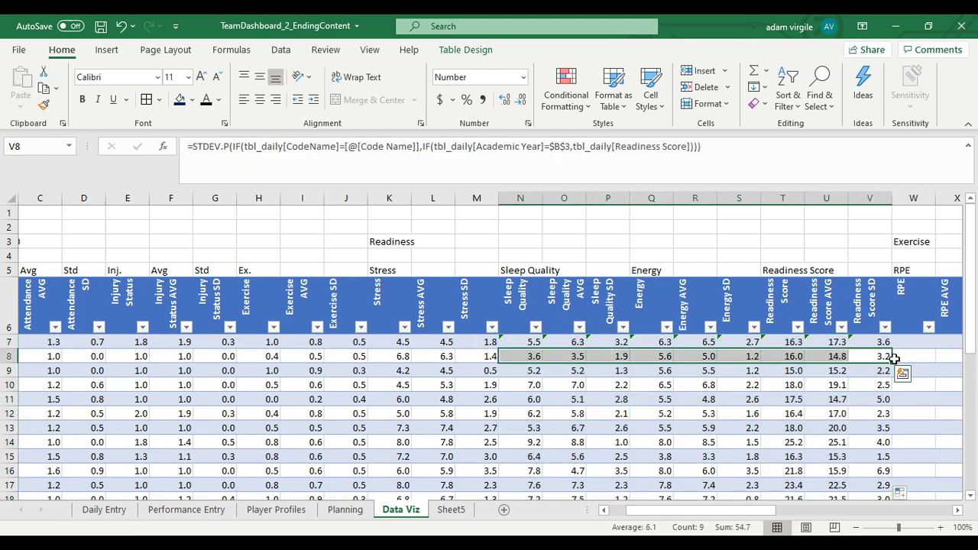
drag(892, 363, 883, 344)
- Copy the Attendance formulas in B7:D38 into the RPE, Duration, sRPE and Grade columns, starting at W7, Z7, AC7 and AF7
drag(821, 431, 3, 428)
drag(115, 343, 208, 475)
key(ctrl+c)
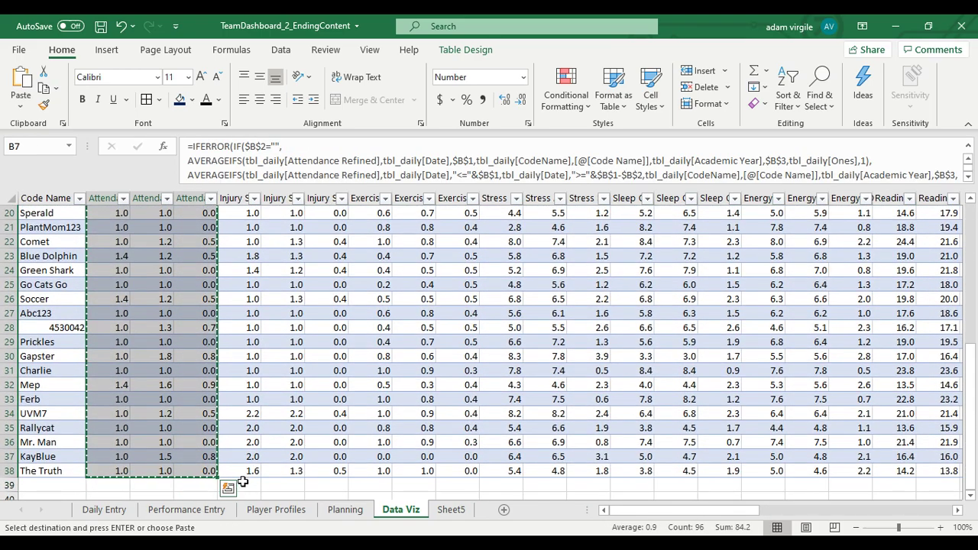
scroll(354, 422, up, 4)
scroll(354, 422, up, 3)
drag(639, 510, 806, 511)
click(124, 343)
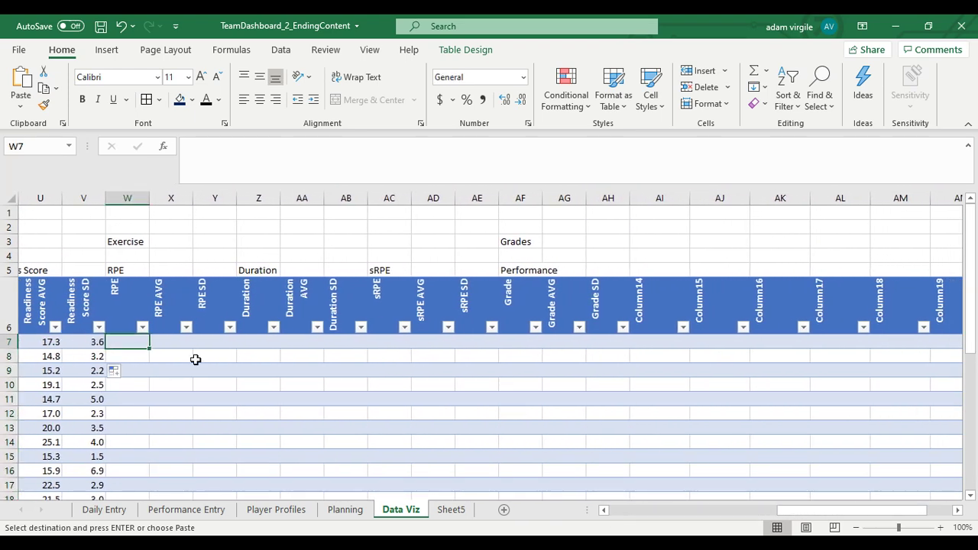
key(ctrl+v)
click(259, 344)
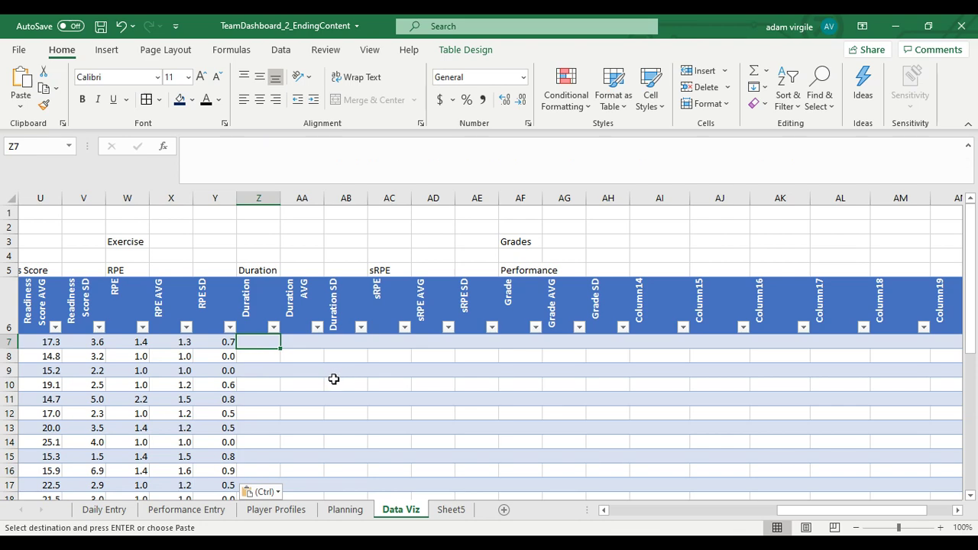
key(ctrl+v)
click(398, 343)
key(ctrl+v)
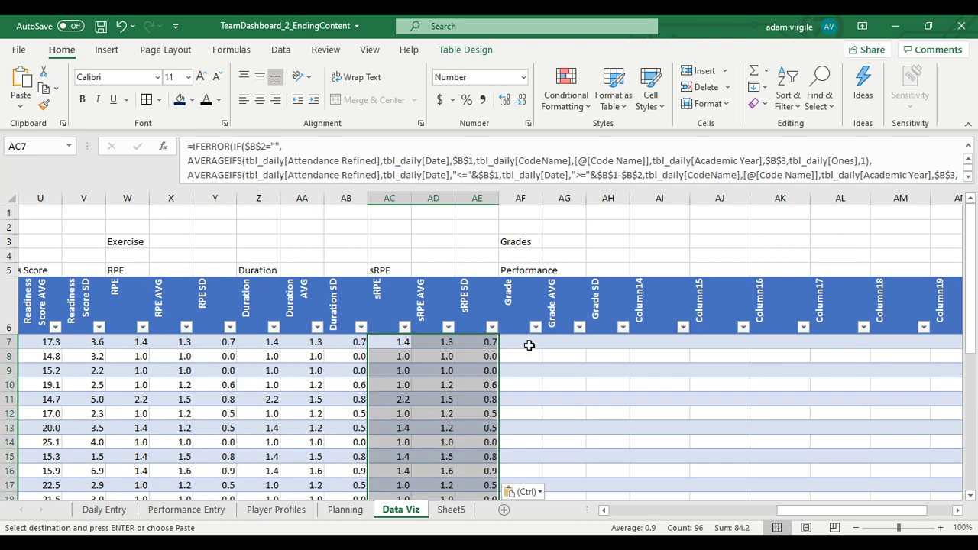
click(529, 345)
key(ctrl+v)
- Try to replace Attendance Refined with RPE in the formulas of the three RPE columns, W7:Y38
drag(123, 346, 229, 489)
scroll(156, 283, up, 7)
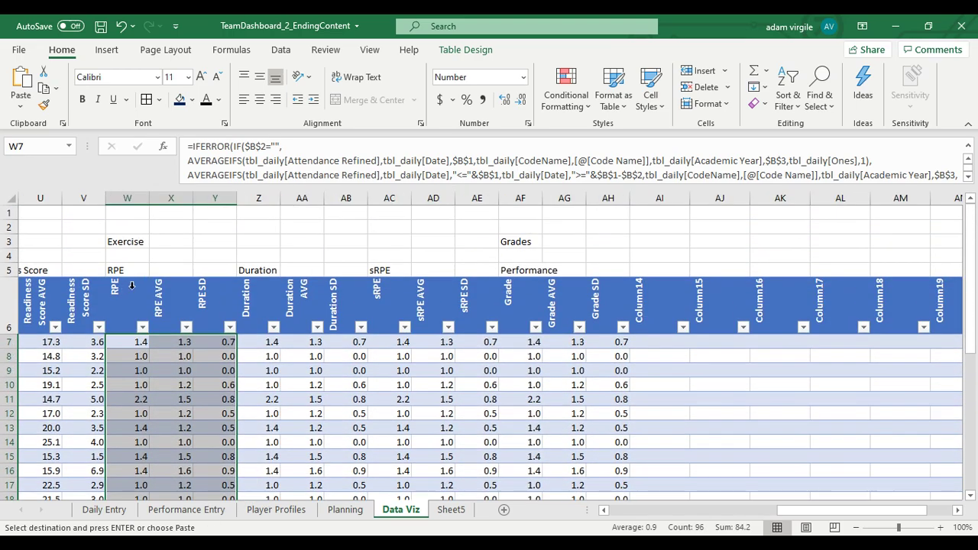
click(836, 107)
click(844, 150)
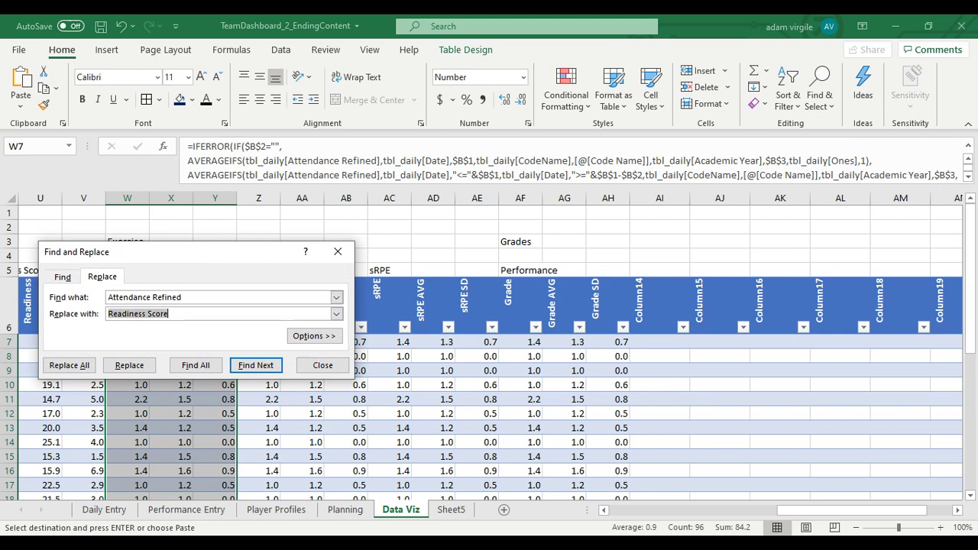
text(RPE)
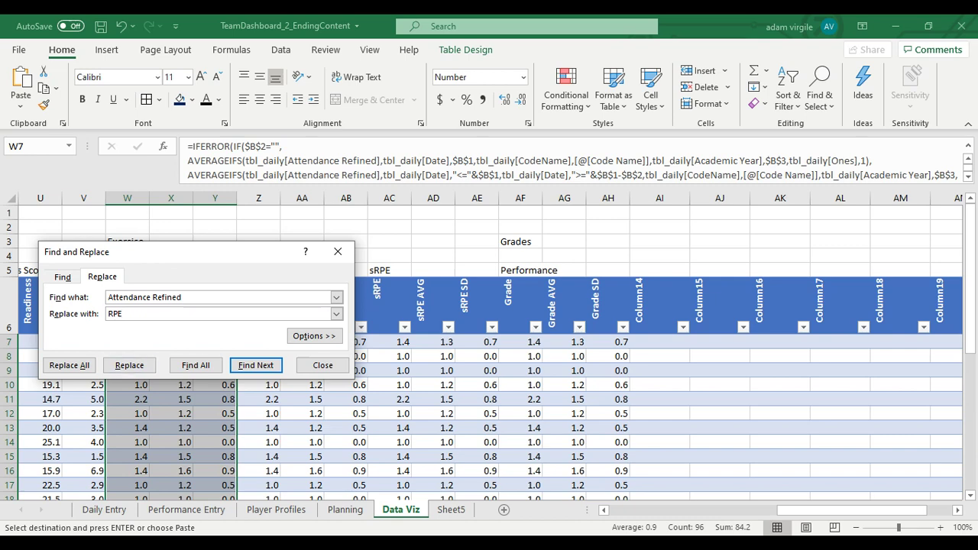
key(alt+a)
key(Return)
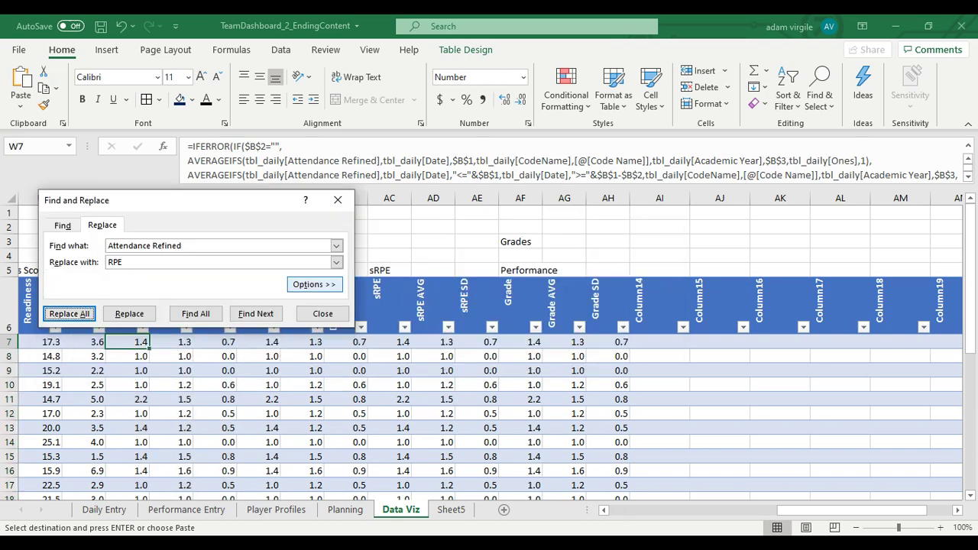
click(322, 313)
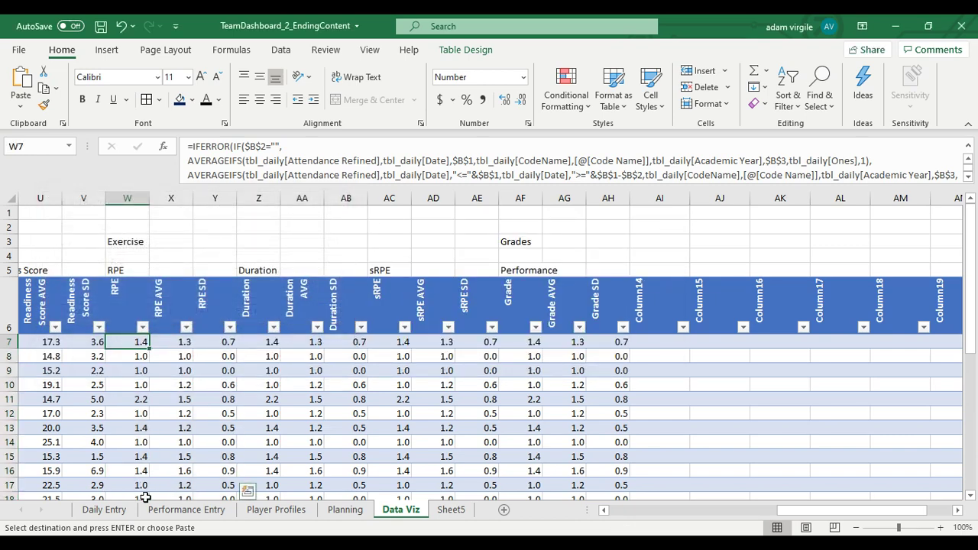
- Check the exact RPE, duration, performance and sRPE column headers on the Daily Entry sheet, and return to the Data Viz sheet
click(165, 512)
click(122, 513)
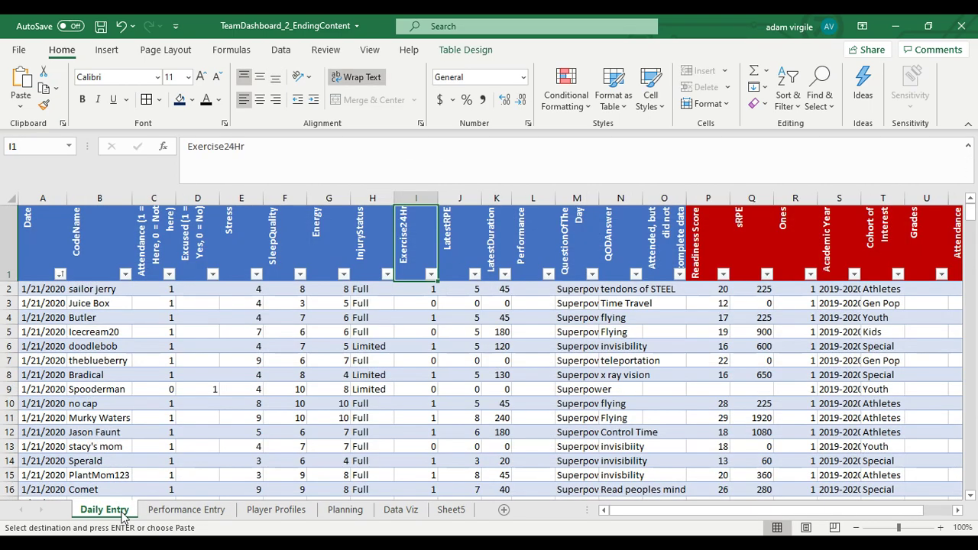
click(465, 246)
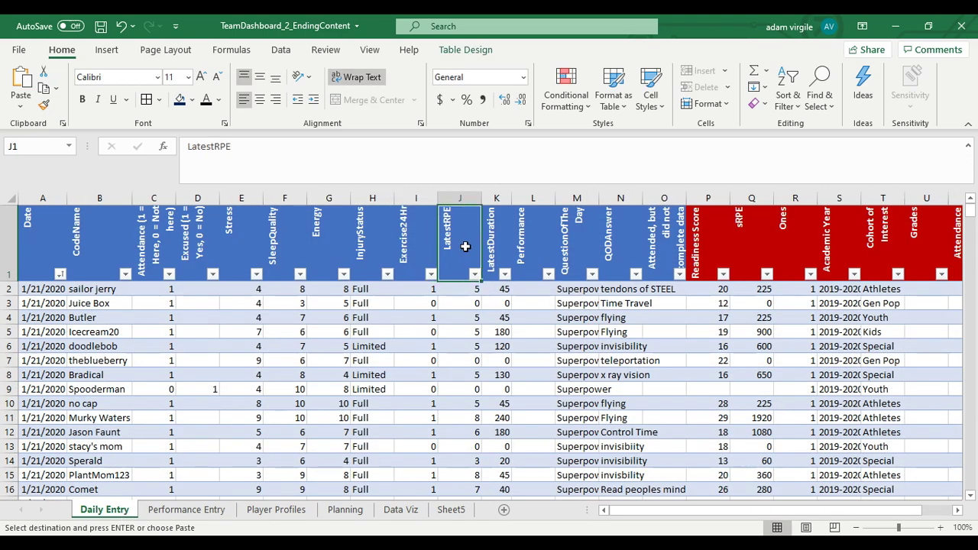
click(504, 253)
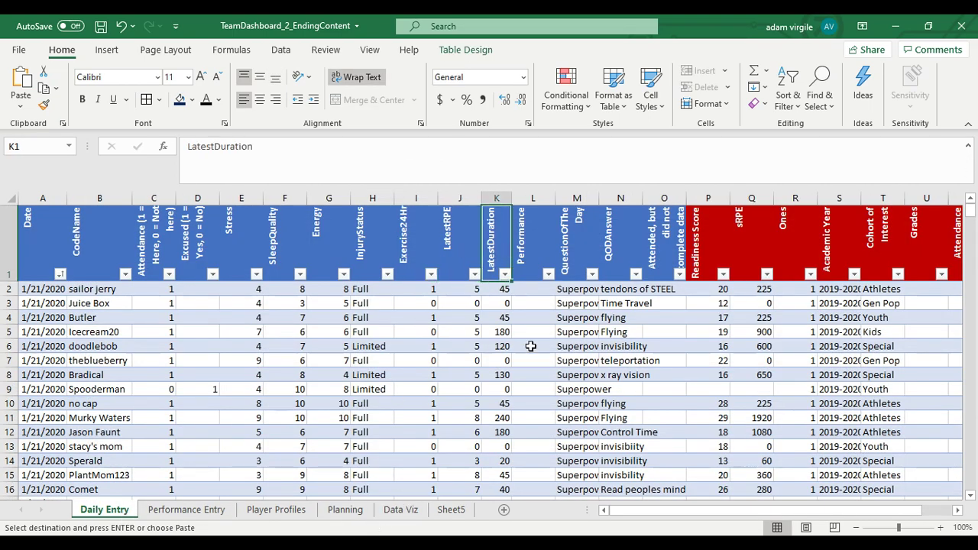
click(540, 237)
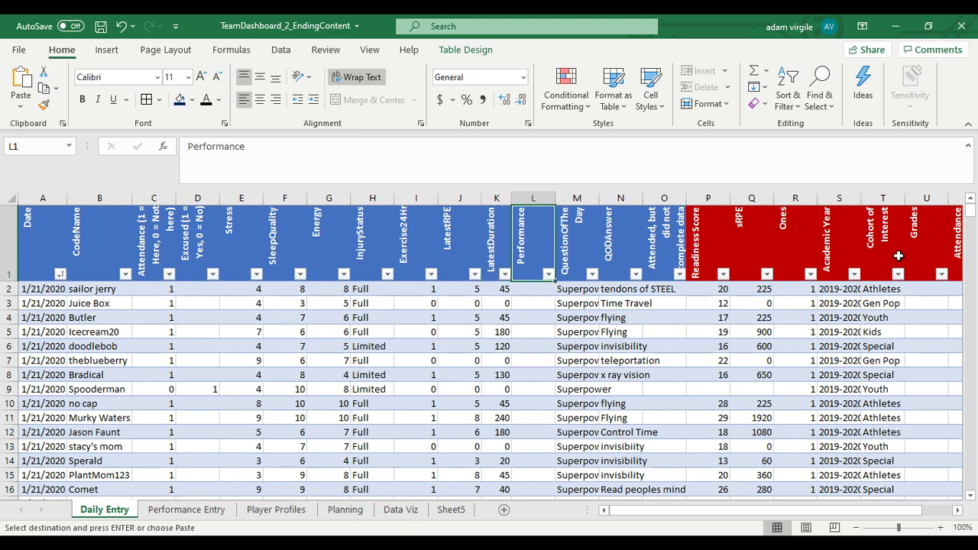
drag(914, 256, 813, 244)
click(600, 251)
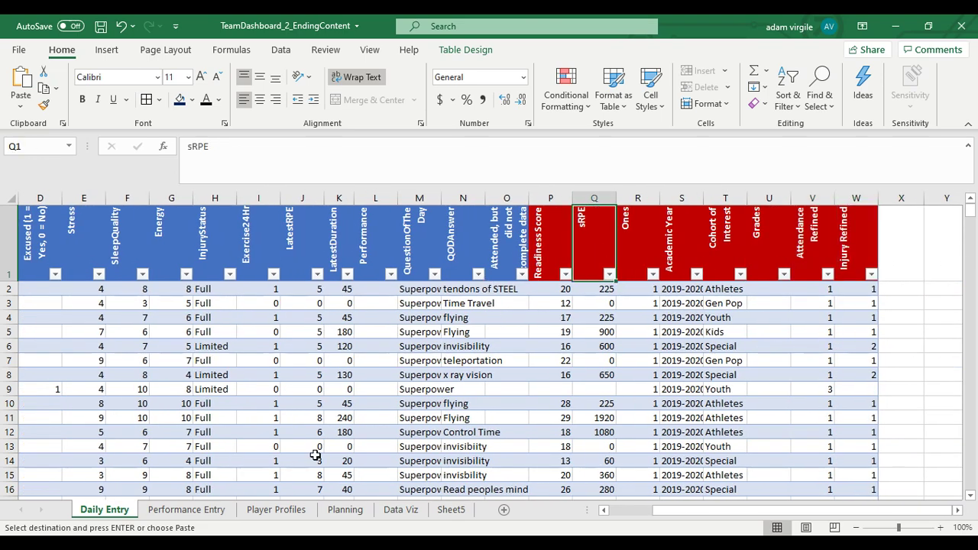
click(355, 511)
click(400, 509)
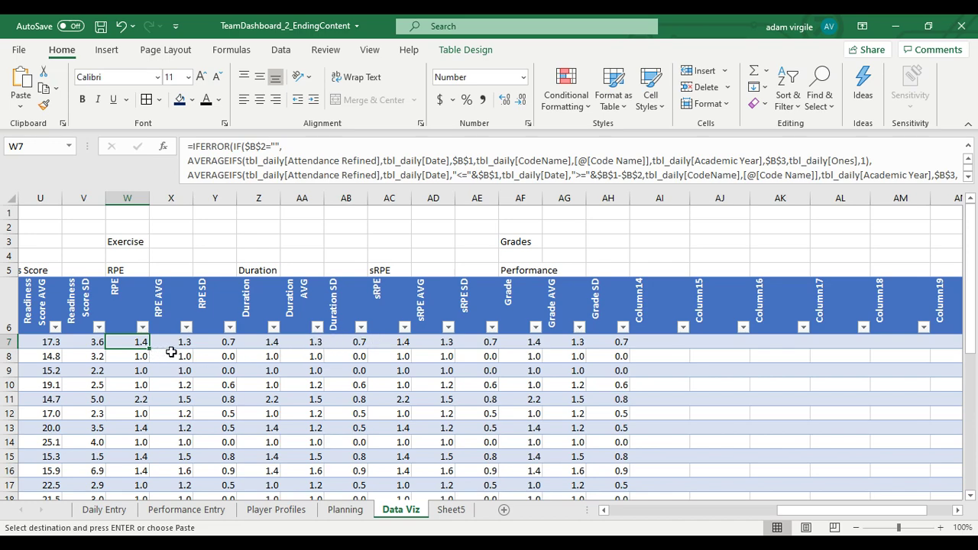
- Replace Attendance Refined with LatestRPE in all formulas of the three RPE columns, W7:Y38
drag(136, 349, 200, 492)
scroll(214, 405, up, 6)
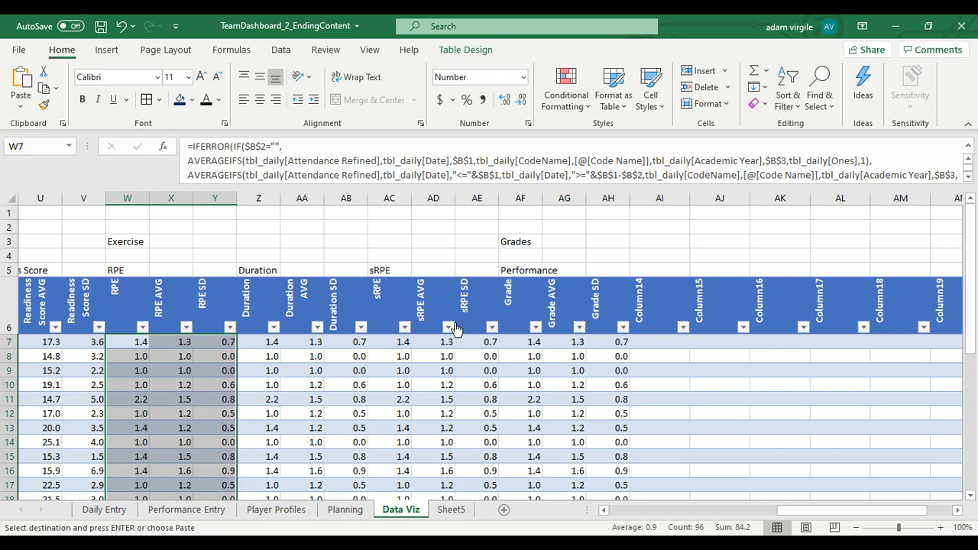
click(819, 95)
click(840, 144)
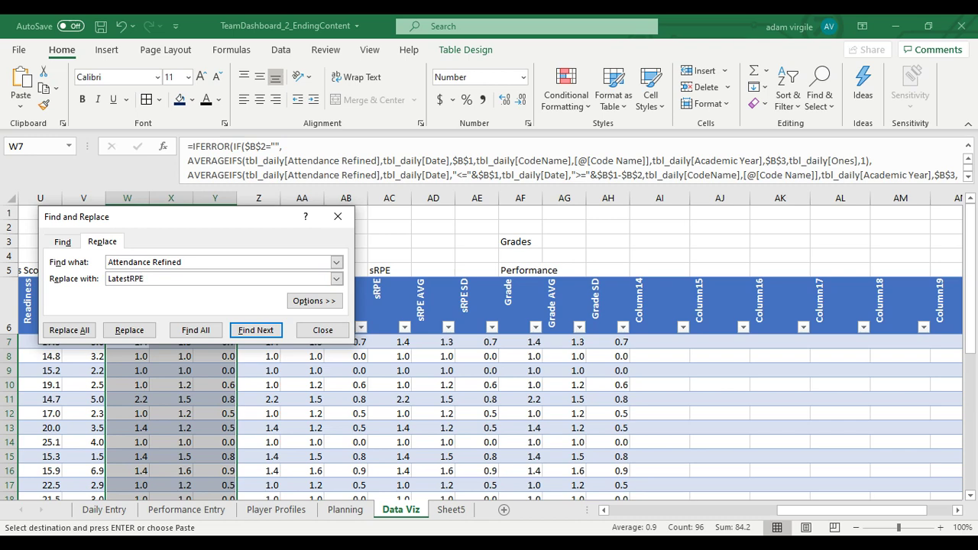
text(LatestRPE)
key(alt+a)
key(Return)
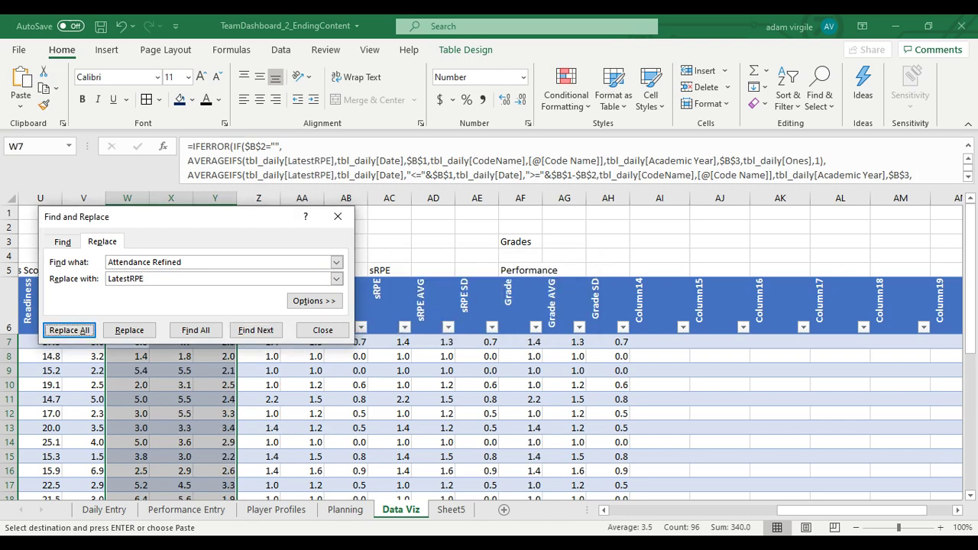
- Replace Attendance Refined with LatestDuration in all formulas of the three Duration columns, Z7:AB38
drag(191, 217, 652, 201)
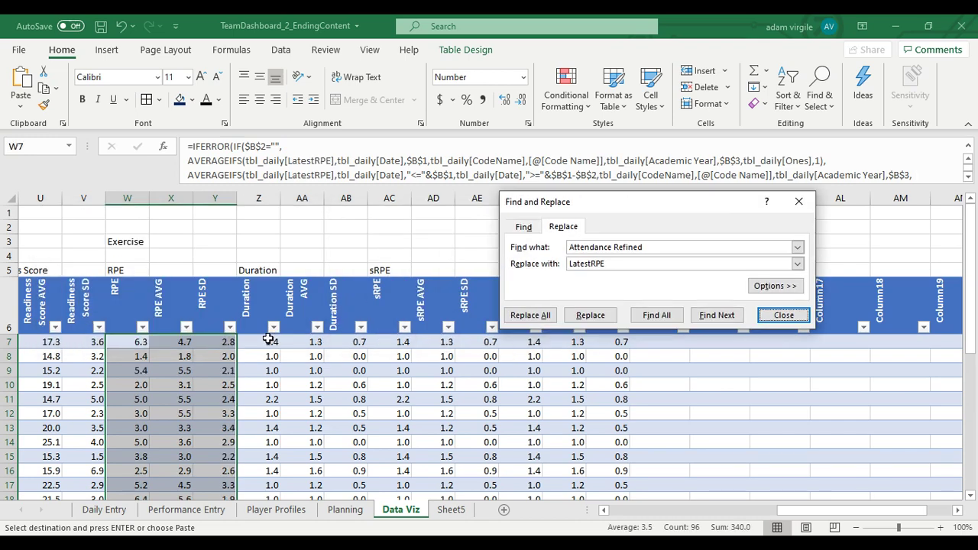
drag(269, 340, 349, 483)
click(616, 264)
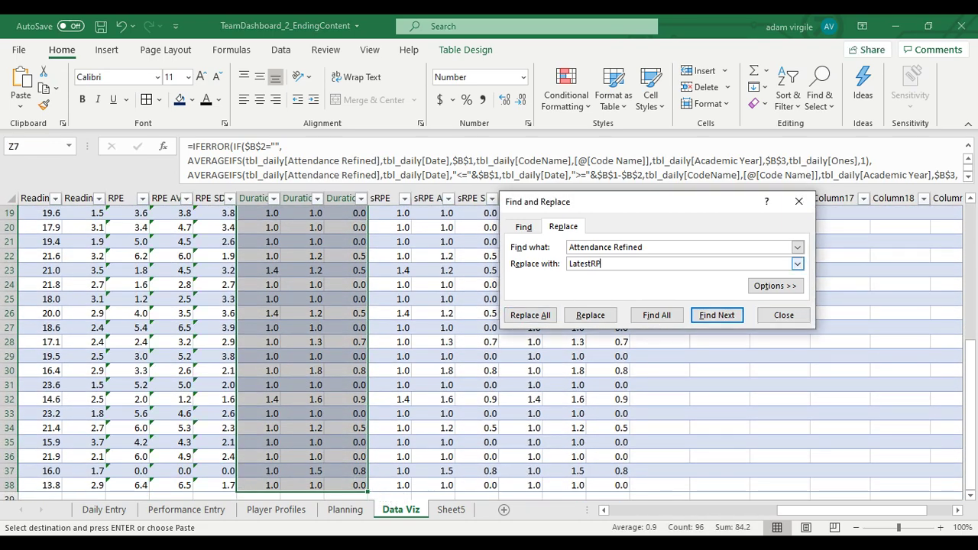
text(LatestDuration)
click(530, 315)
key(Return)
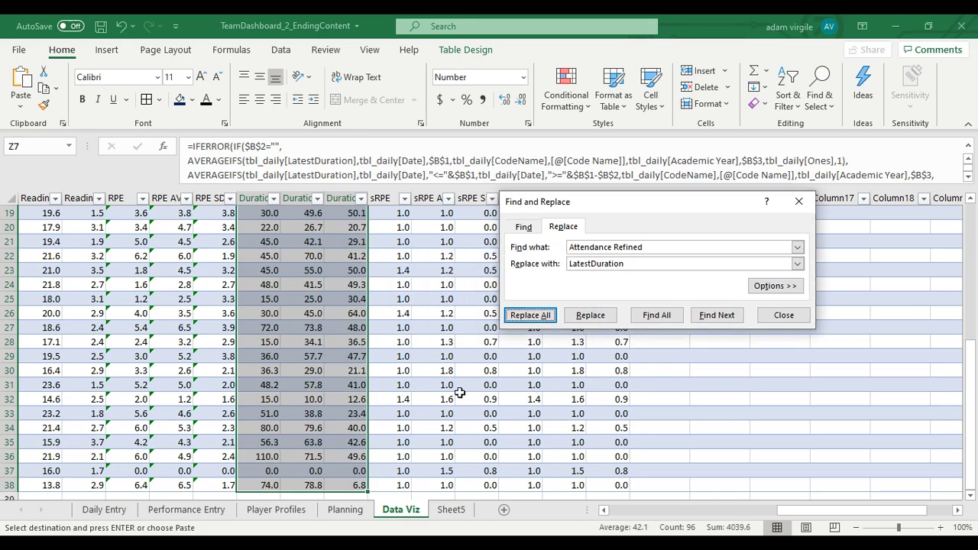
- Replace Attendance Refined with sRPE in all formulas of the three sRPE columns, AC7:AE38
drag(402, 483, 465, 283)
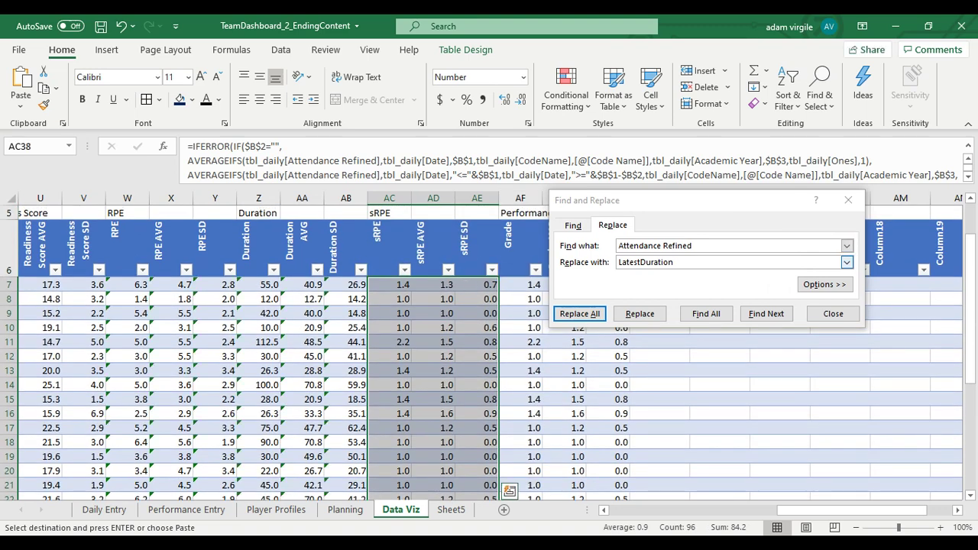
drag(677, 262, 610, 262)
text(sRPE)
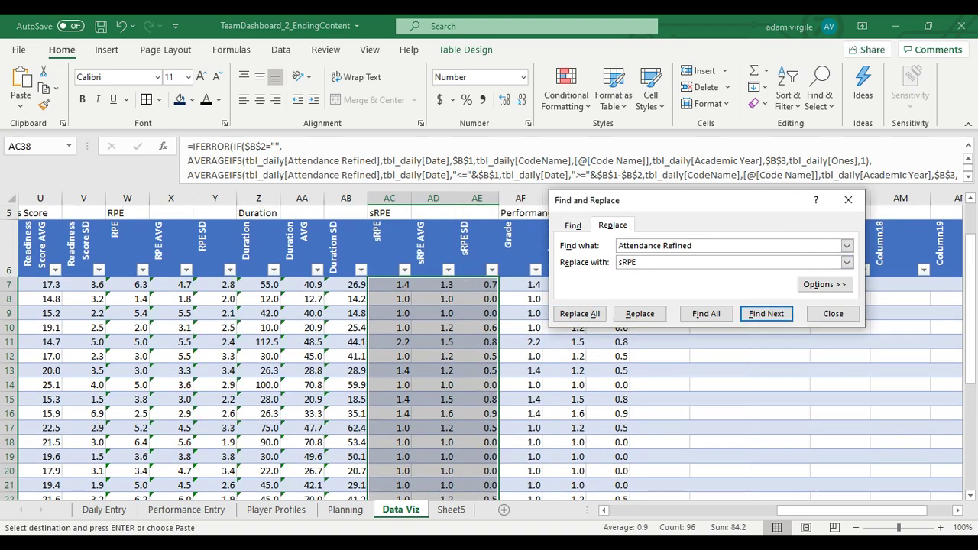
key(alt+a)
key(Return)
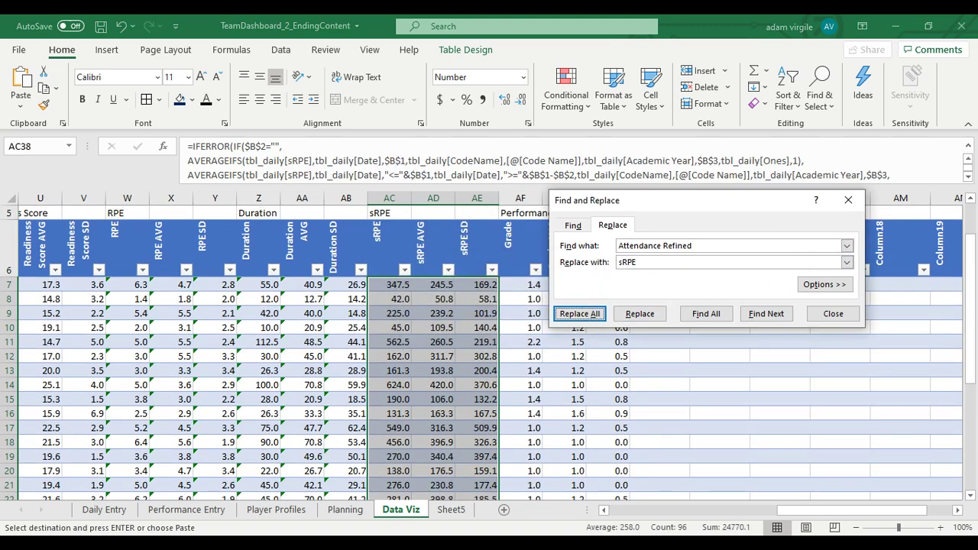
- Check the exact header of the grades column on the Daily Entry sheet, and return to the Data Viz sheet
drag(646, 200, 741, 200)
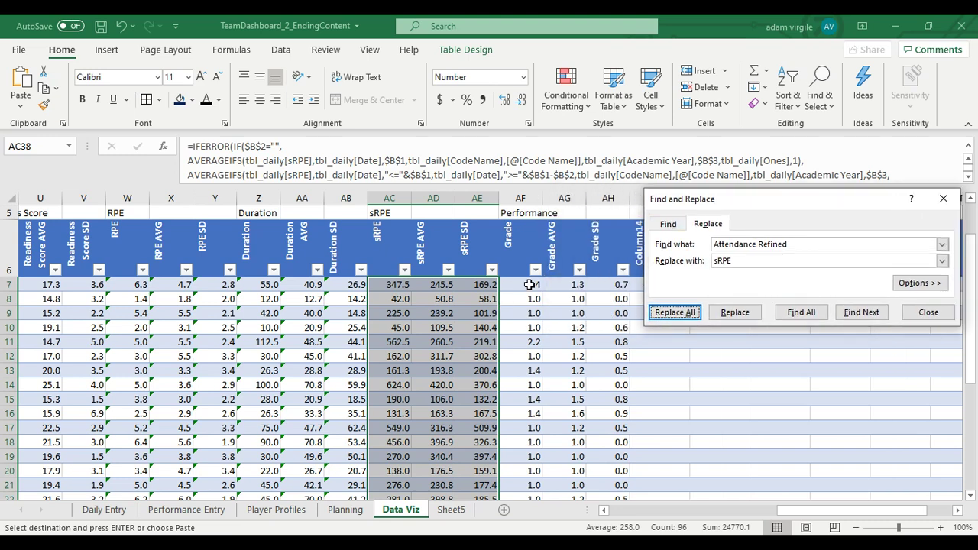
click(107, 510)
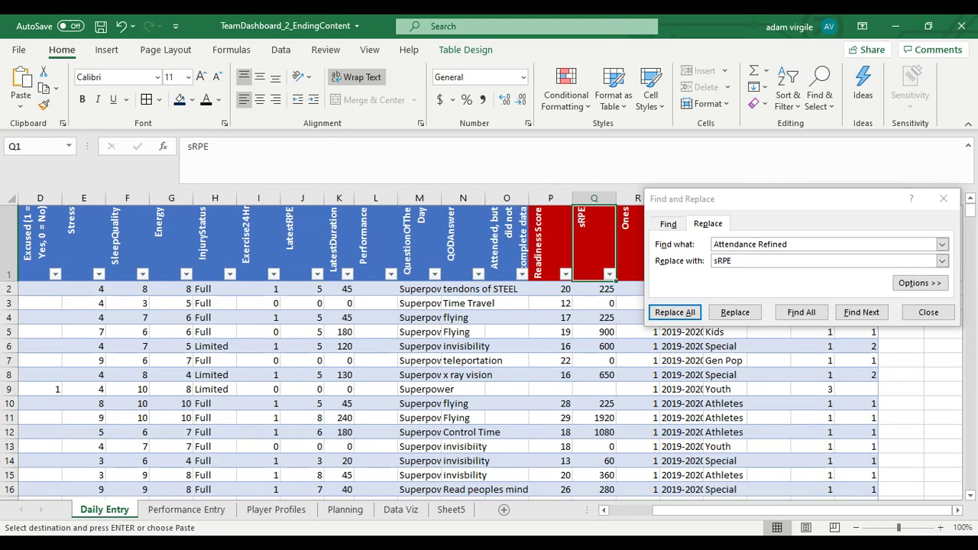
drag(723, 200, 593, 269)
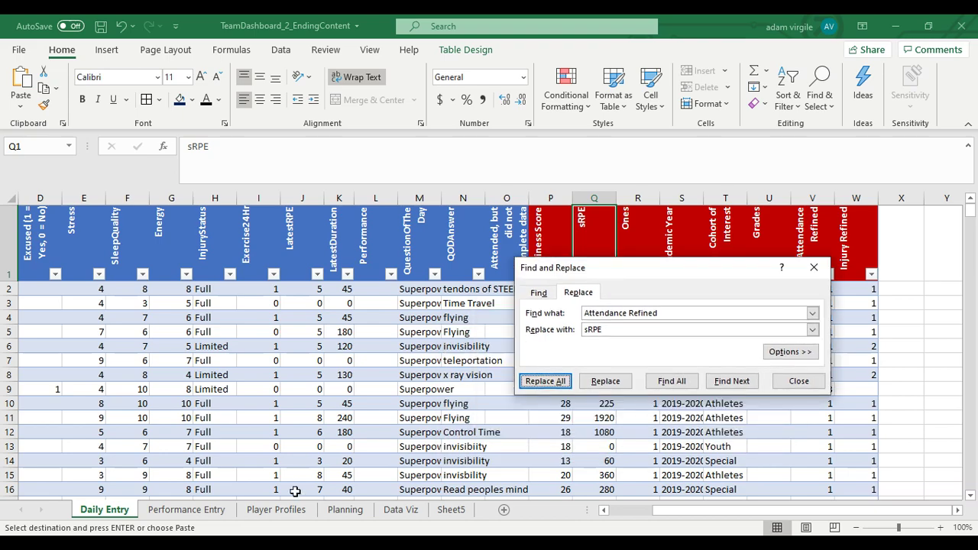
click(276, 510)
click(401, 510)
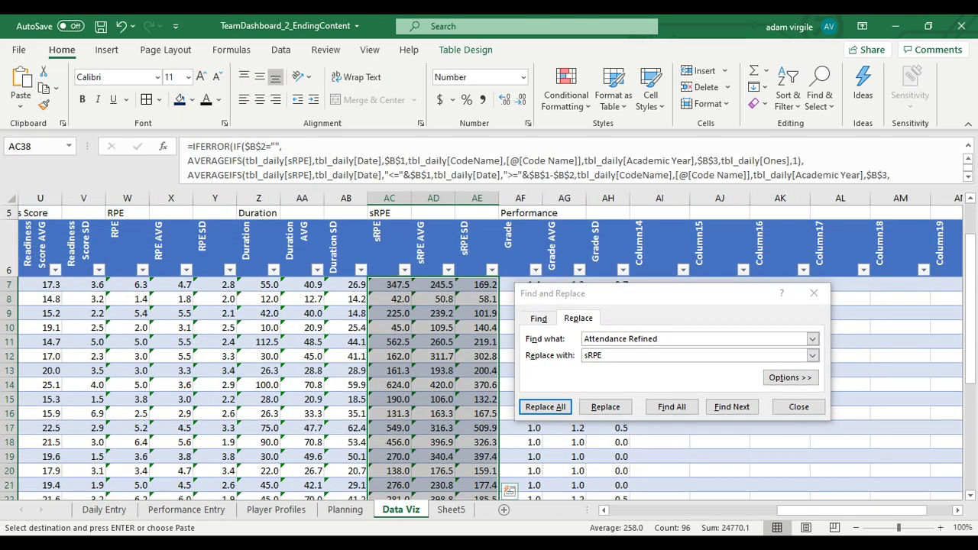
- Replace Attendance Refined with Grades in all formulas of the three Grade columns, AF7:AH38
drag(603, 293, 726, 288)
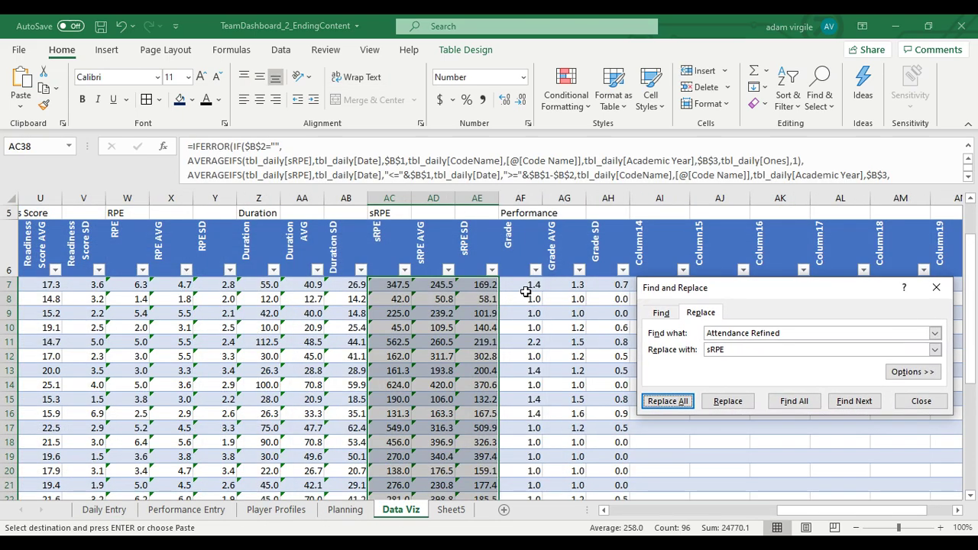
drag(524, 287, 605, 478)
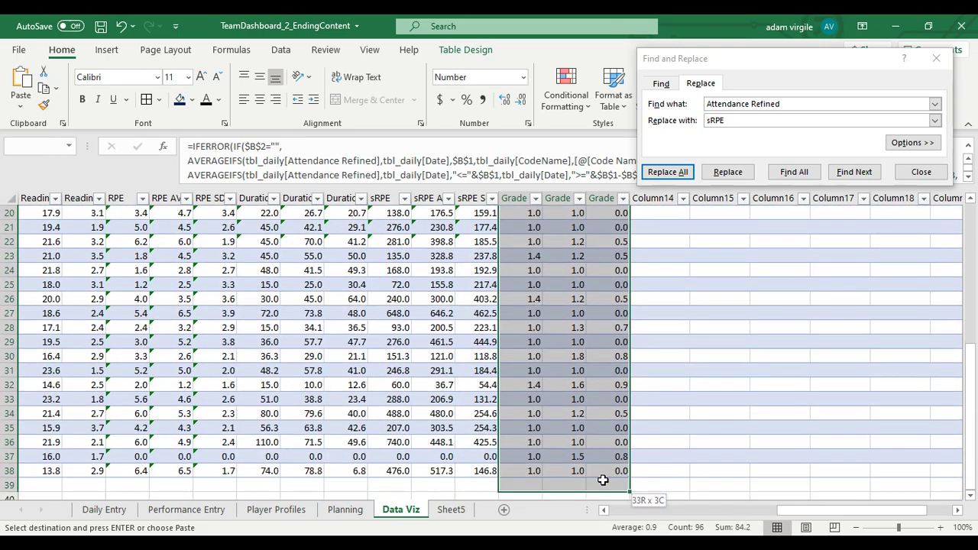
scroll(666, 357, up, 5)
drag(727, 121, 707, 120)
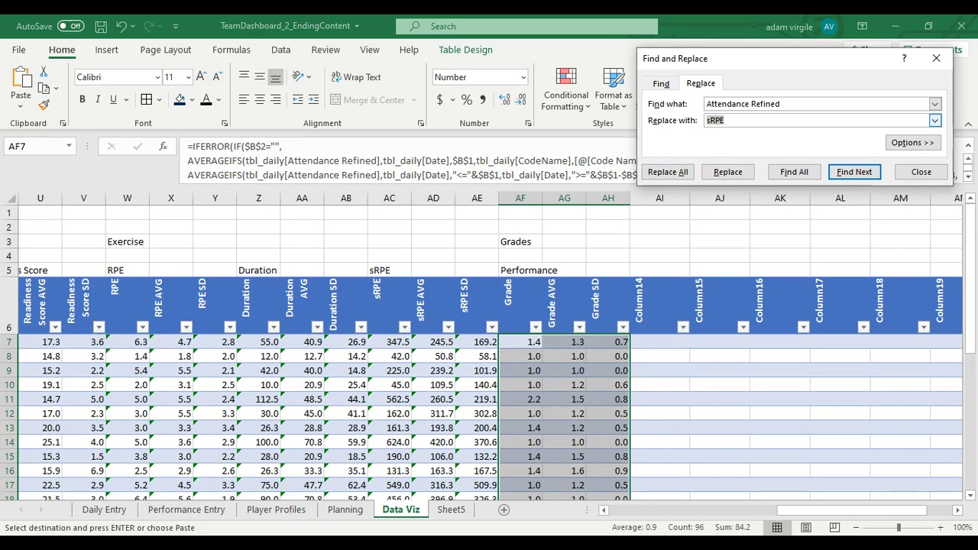
text(Grades)
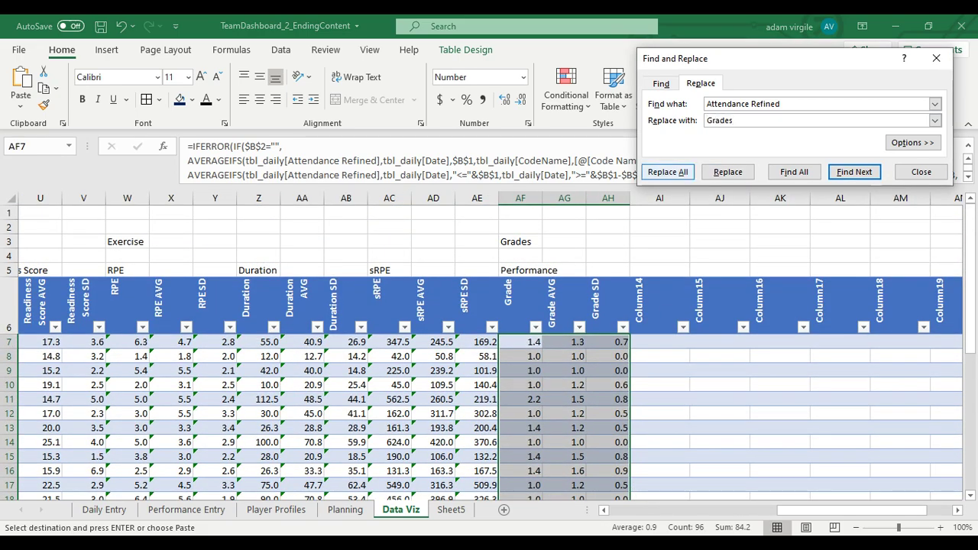
click(668, 172)
click(495, 317)
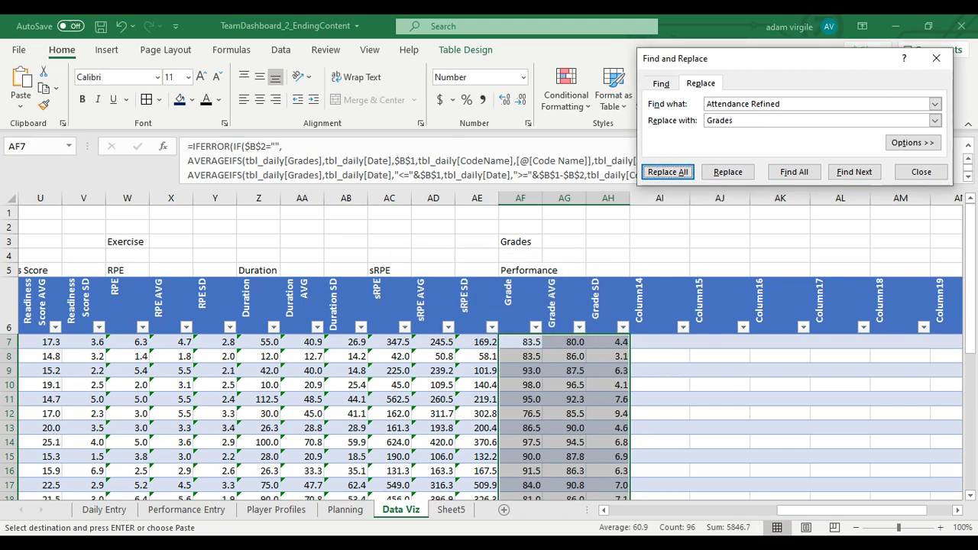
- Refill the RPE, Duration, sRPE and Grade formulas through W7:AH38 so each column uses one consistent formula
click(921, 173)
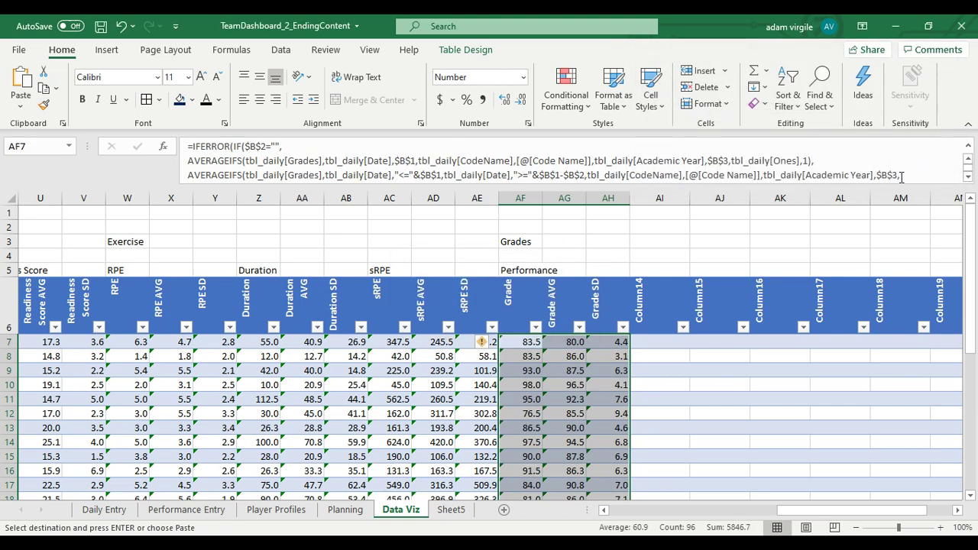
drag(115, 342, 619, 342)
key(ctrl+v)
key(Escape)
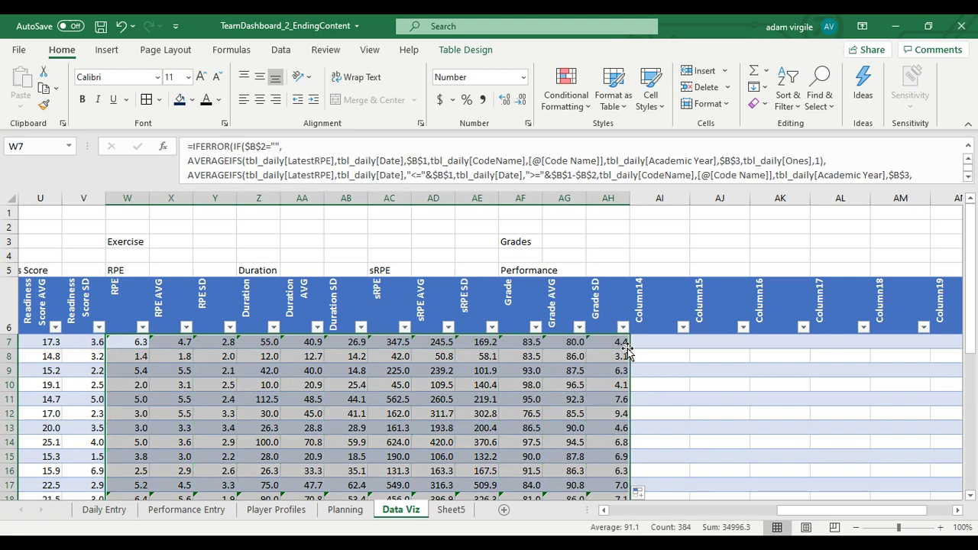
drag(128, 356, 625, 333)
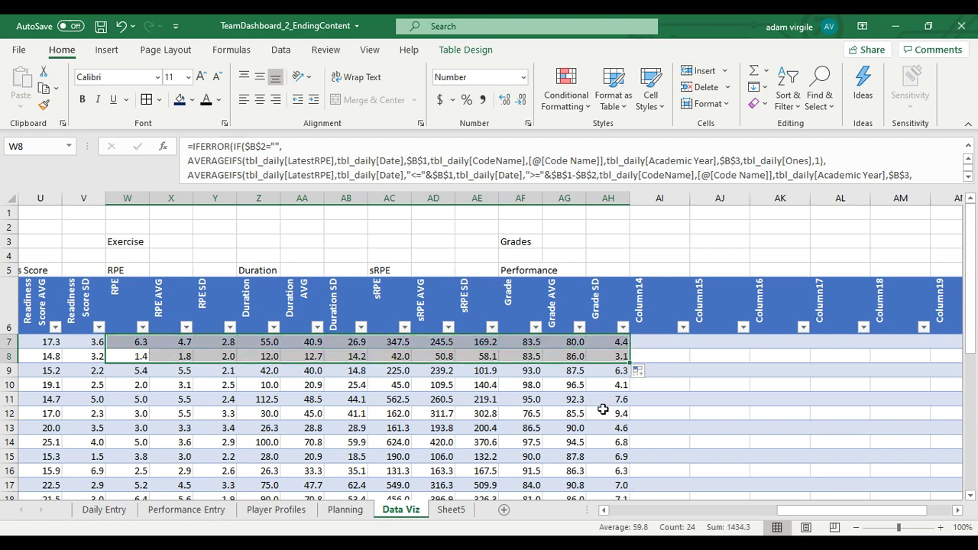
click(604, 414)
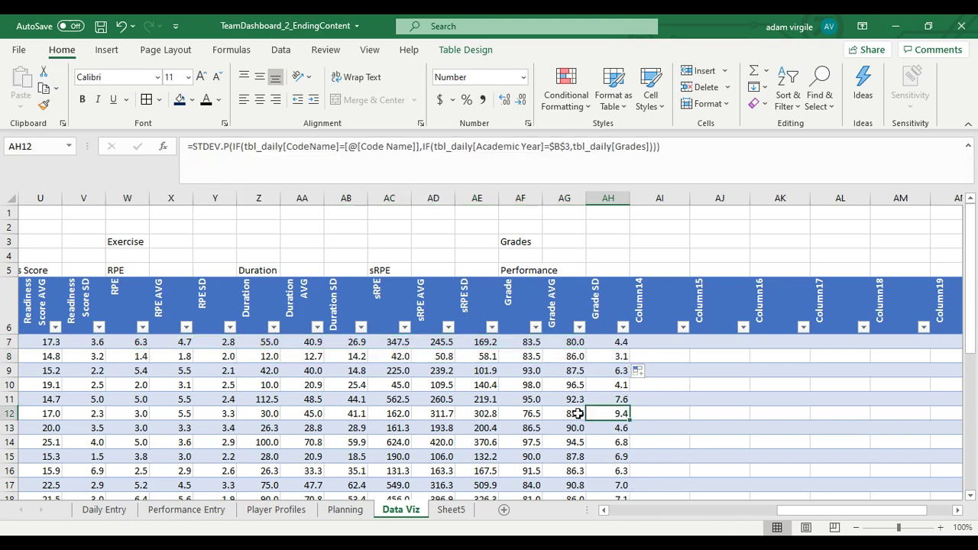
- Delete the unused sheet columns AI through AO, which hold the empty table columns Column14 to Column20
click(656, 197)
drag(792, 510, 816, 511)
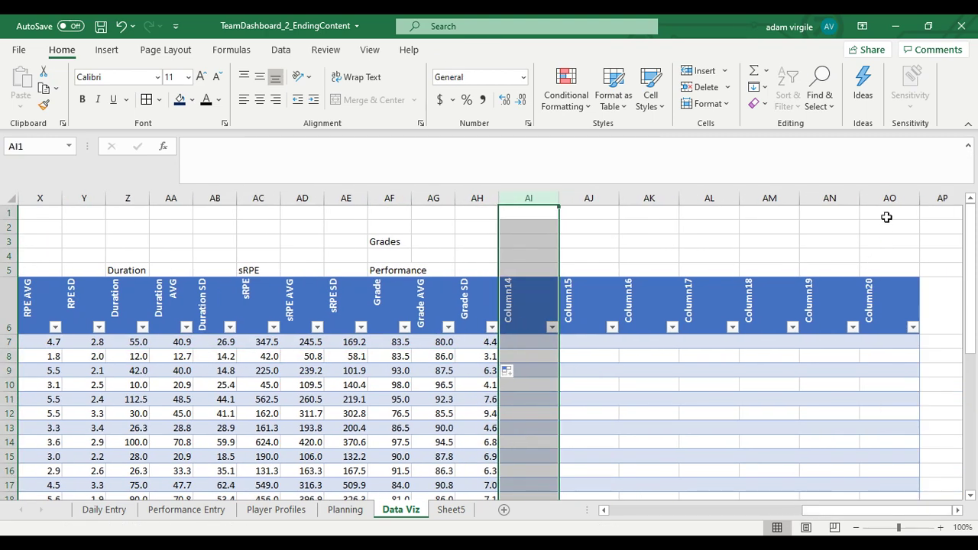
click(888, 198)
shift+click(534, 198)
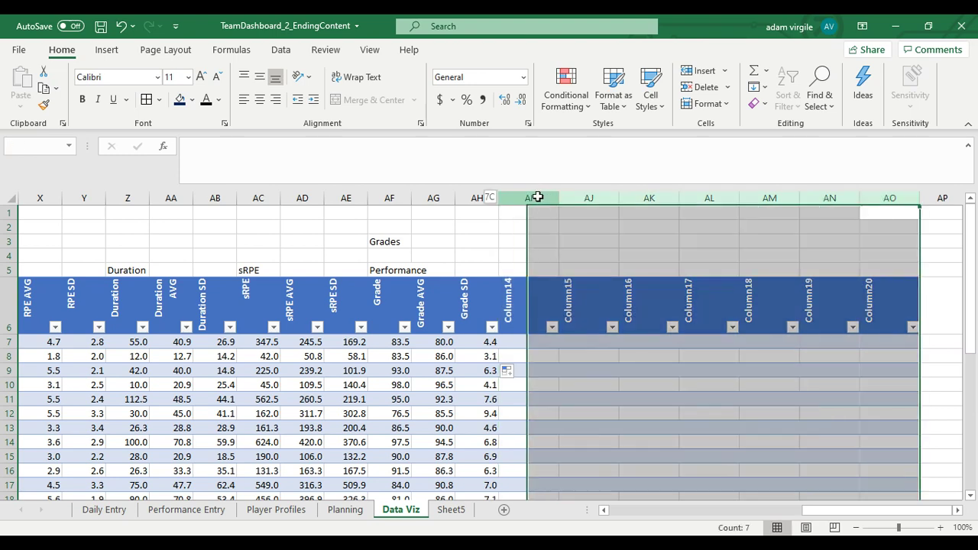
right_click(537, 198)
click(577, 335)
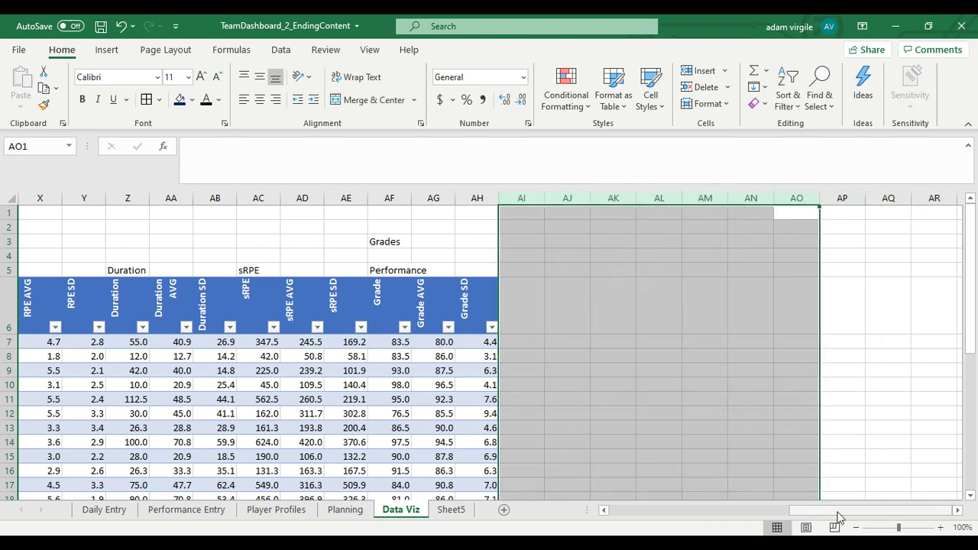
- Clear the contents of row 5, removing the helper labels above the table headers
drag(830, 510, 541, 524)
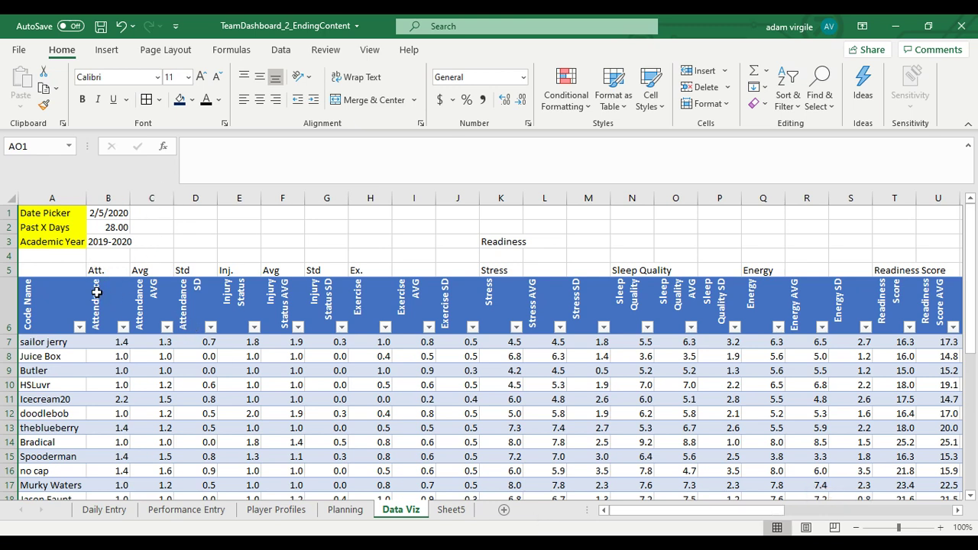
right_click(9, 270)
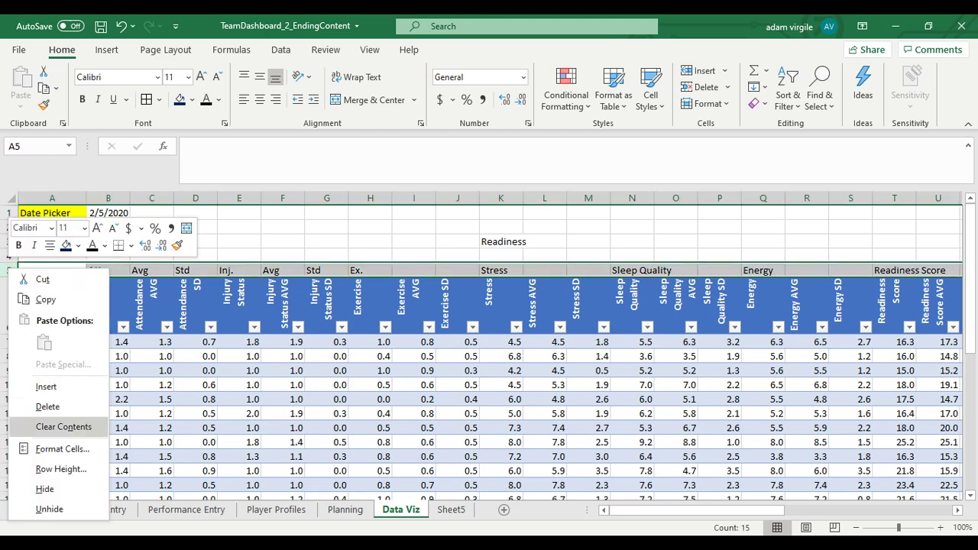
click(42, 425)
click(321, 310)
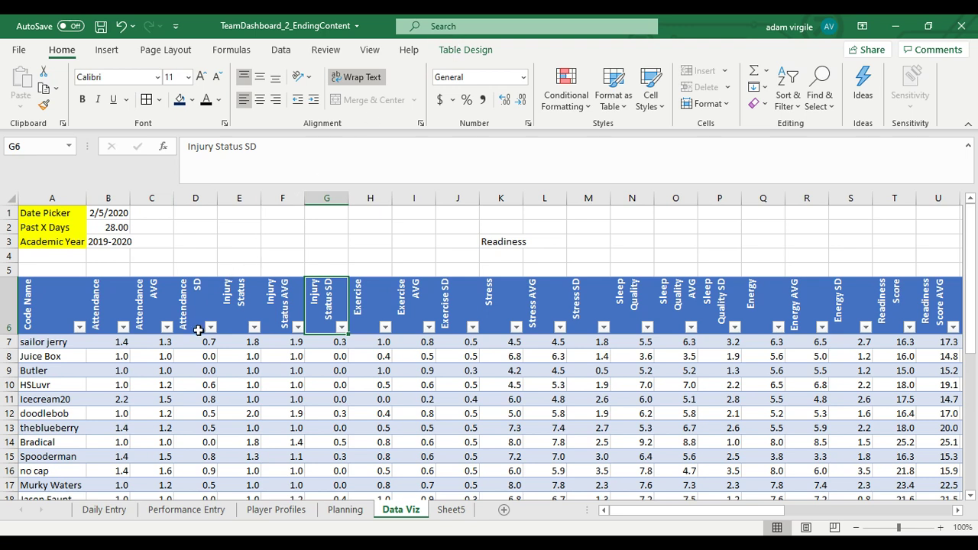
click(164, 309)
click(205, 311)
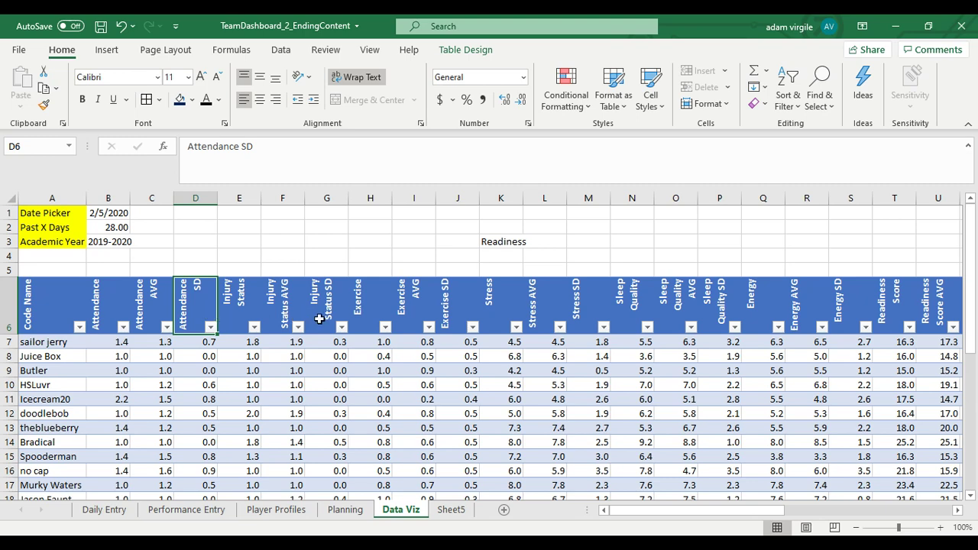
- Clear the Readiness label from cell K3
click(510, 242)
right_click(510, 242)
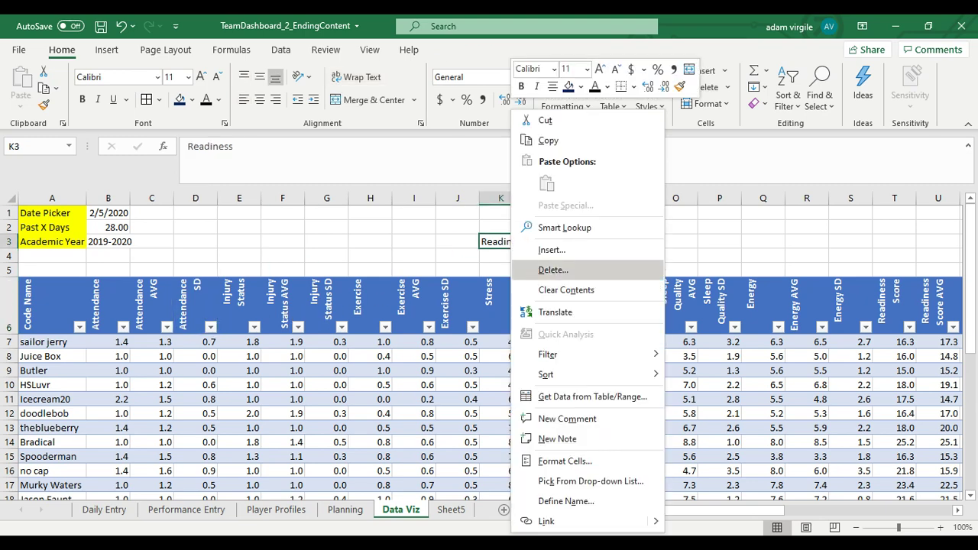
click(560, 288)
click(532, 278)
click(492, 361)
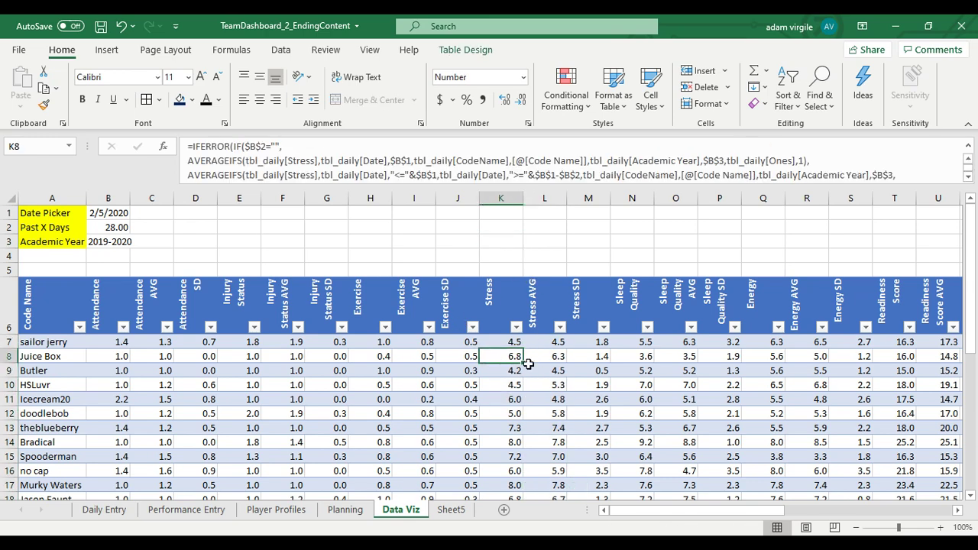
click(538, 343)
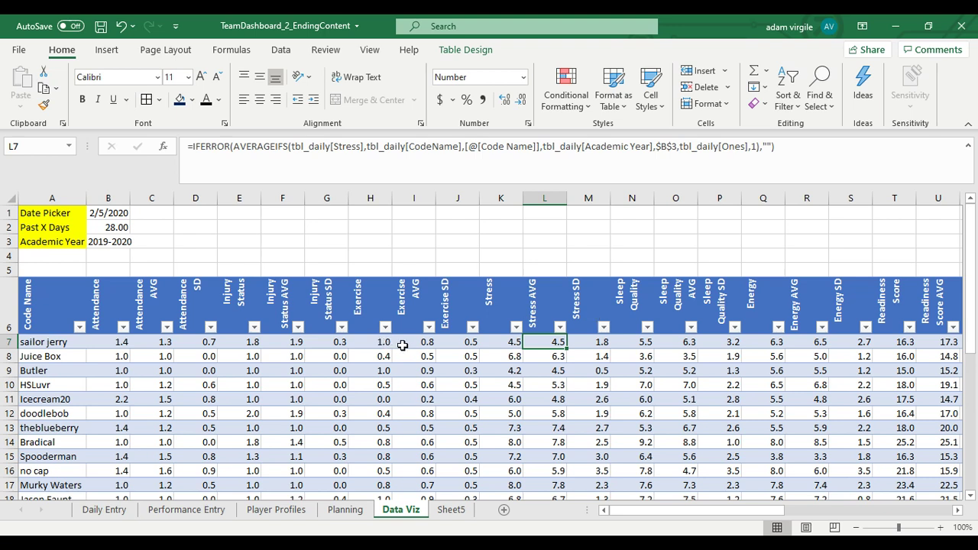
click(511, 358)
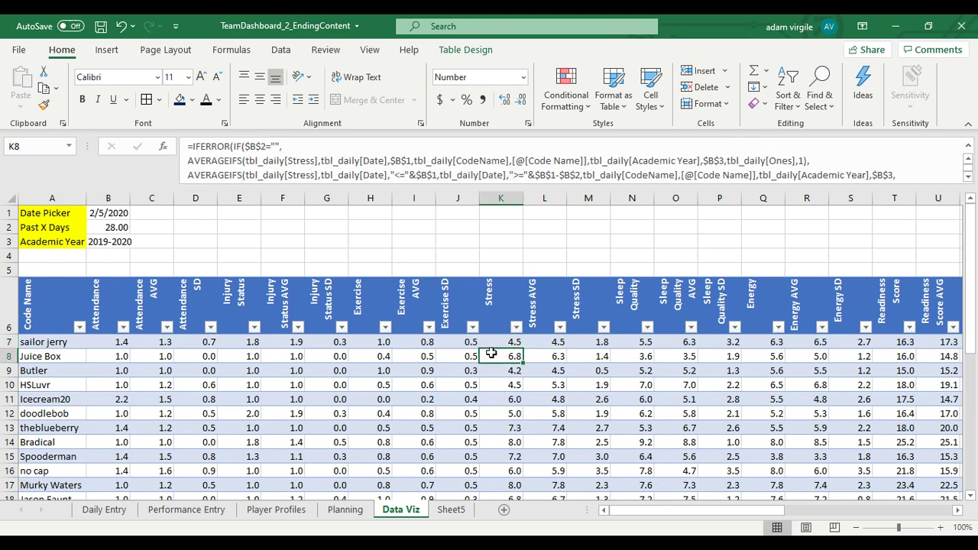
click(559, 356)
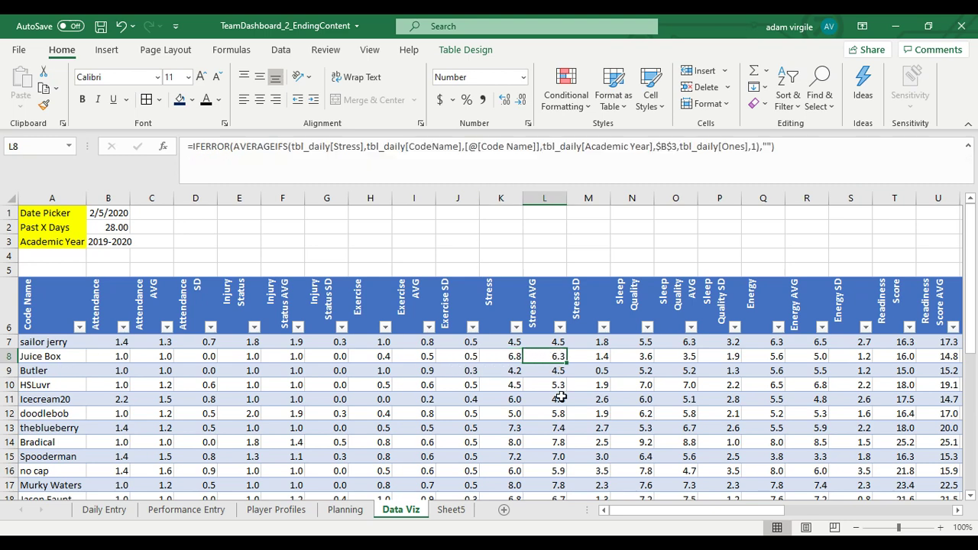
- Group the AVG and SD columns of Attendance (C:D) and of Injury Status (F:G) as two separate outline groups
click(168, 198)
drag(195, 198, 197, 199)
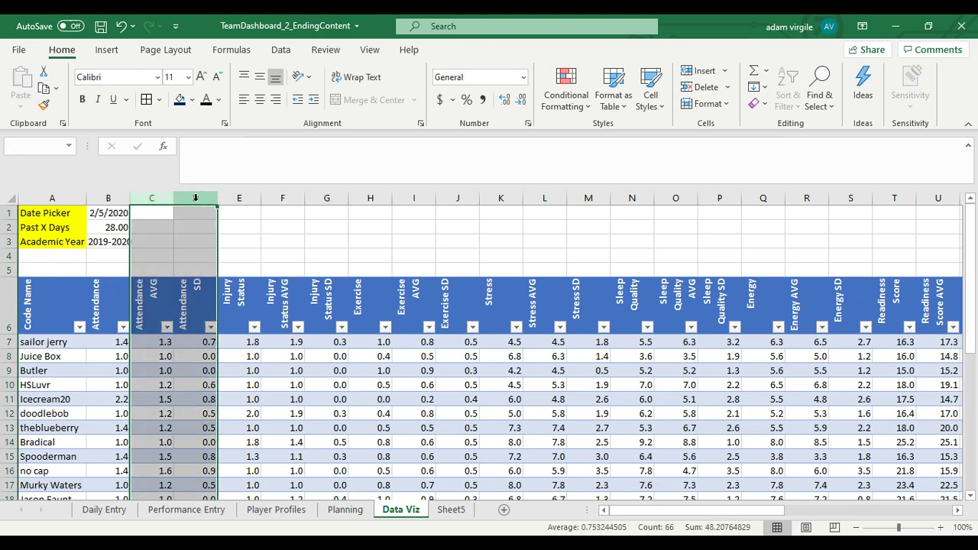
click(281, 50)
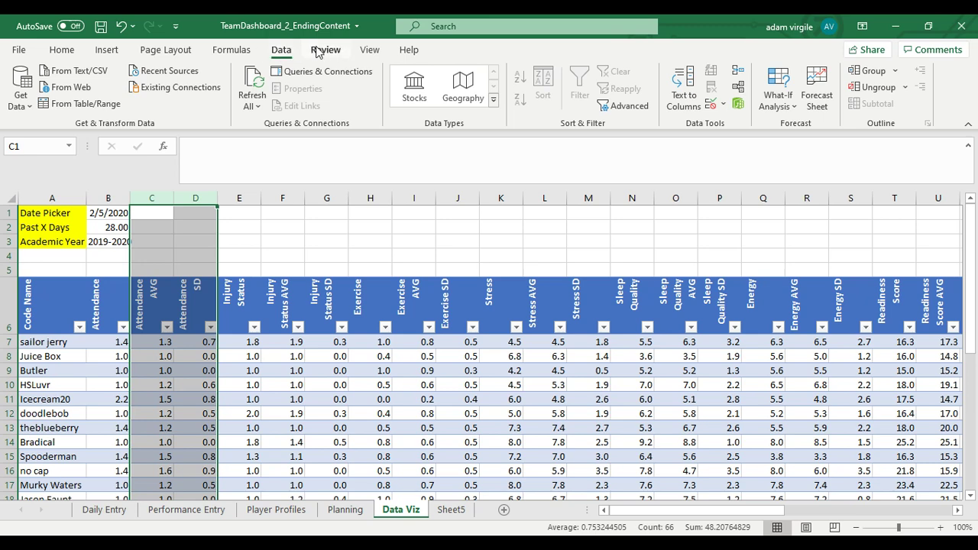
click(872, 70)
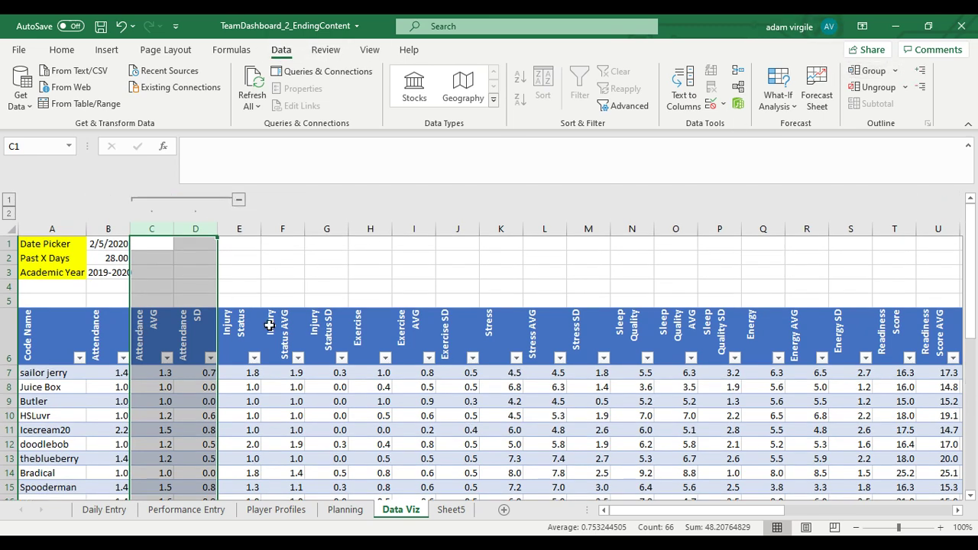
drag(298, 228, 329, 228)
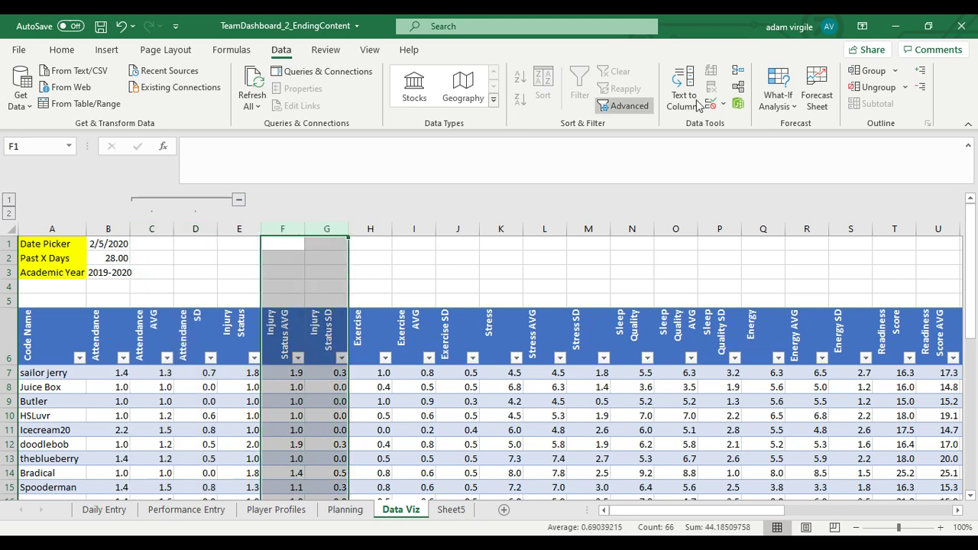
click(872, 70)
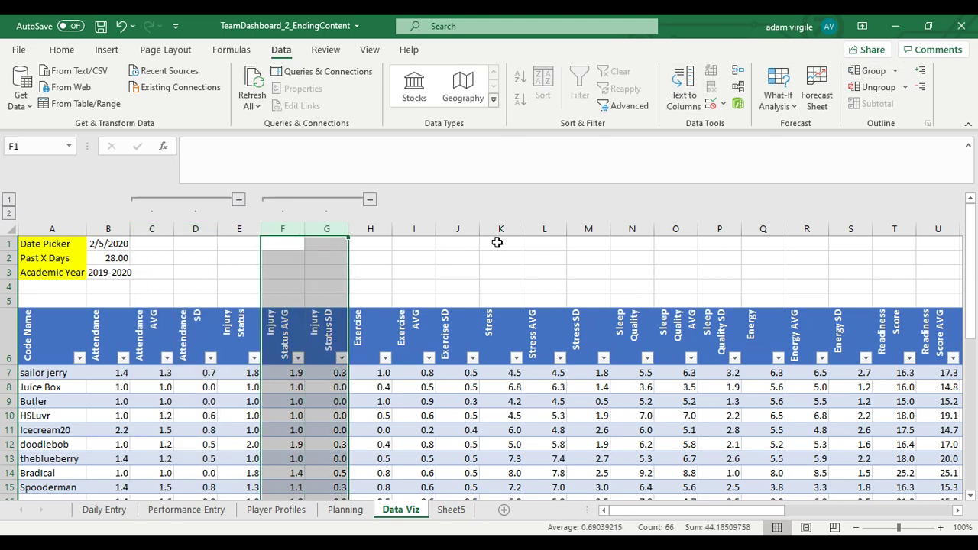
- Group the AVG and SD columns of Exercise (I:J) and of Stress (L:M) as two separate outline groups
drag(413, 229, 459, 229)
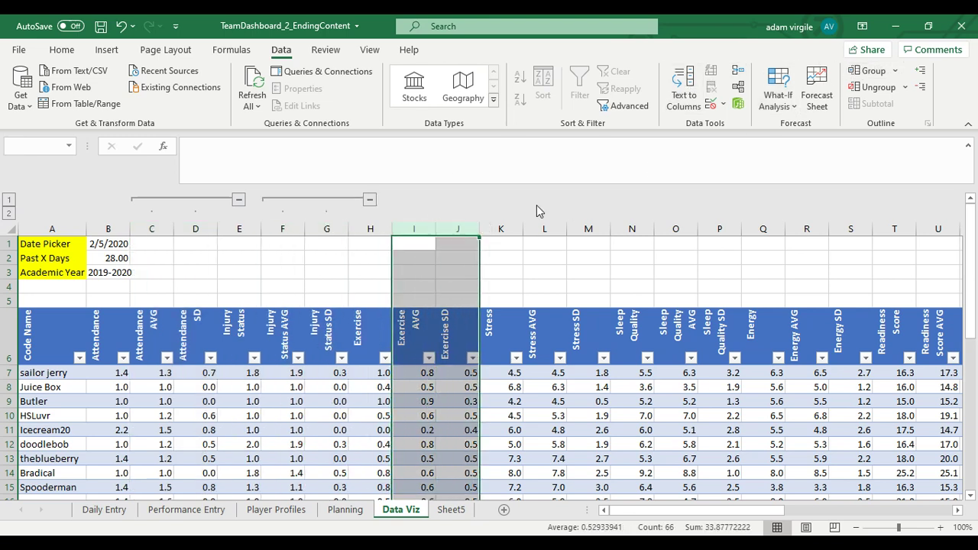
click(854, 74)
drag(546, 228, 587, 227)
click(861, 74)
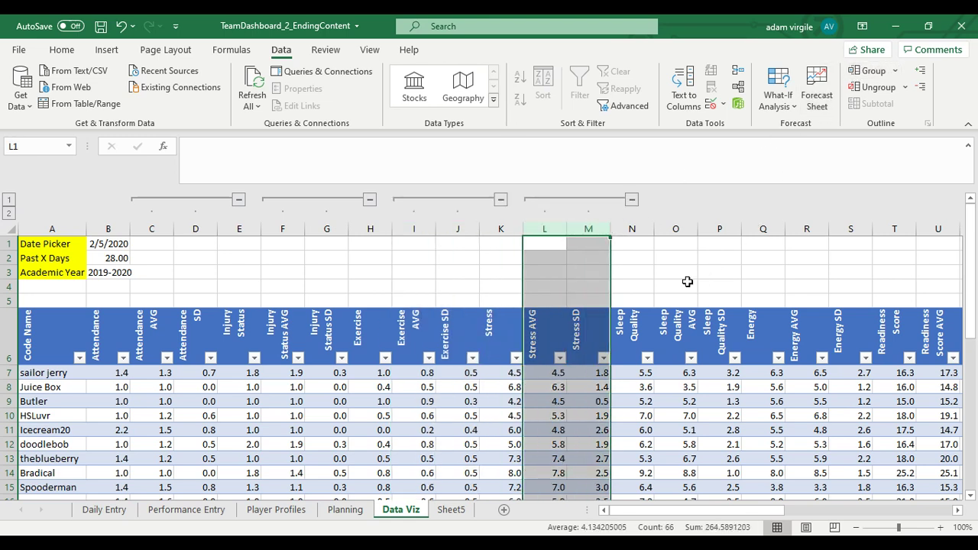
- Group the AVG and SD columns of Sleep Quality (O:P) and of Energy (R:S) as two separate outline groups
drag(680, 229, 728, 227)
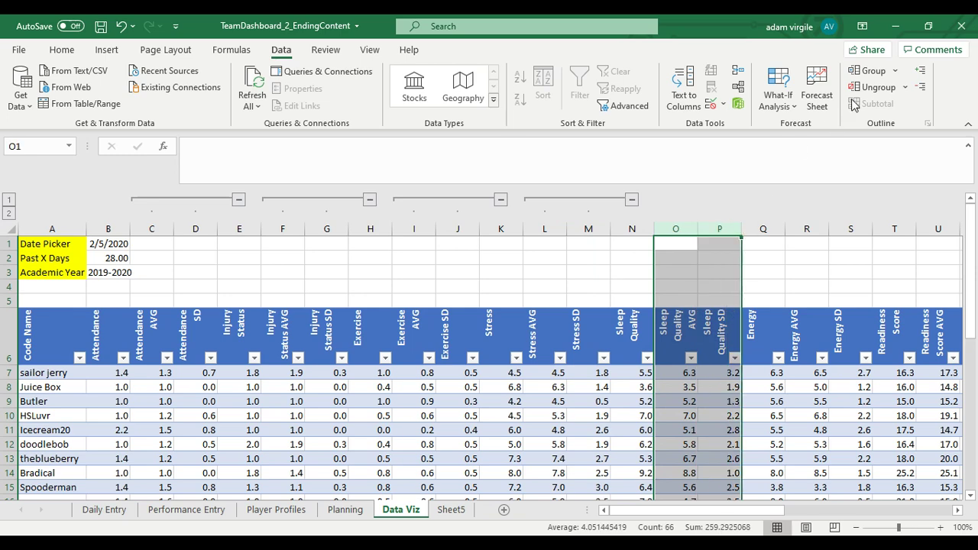
click(869, 70)
scroll(688, 421, right, 5)
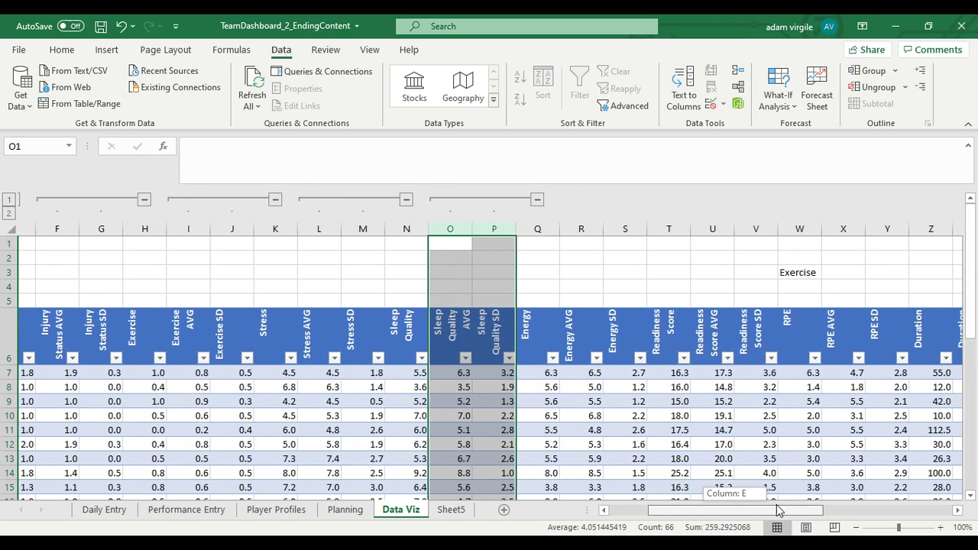
drag(484, 223, 520, 226)
click(868, 72)
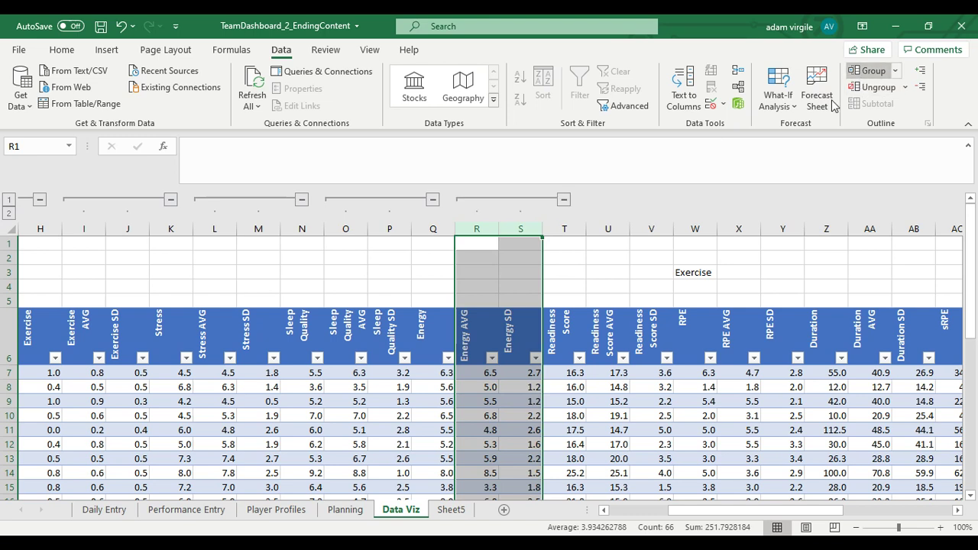
- Try to group the nonadjacent AVG columns R, U, X and AA in a single operation
click(476, 233)
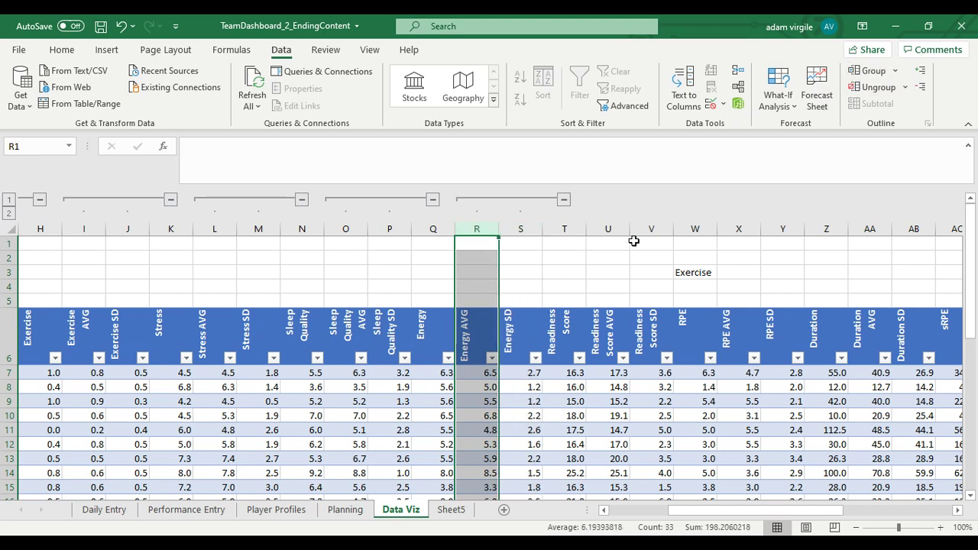
click(603, 228)
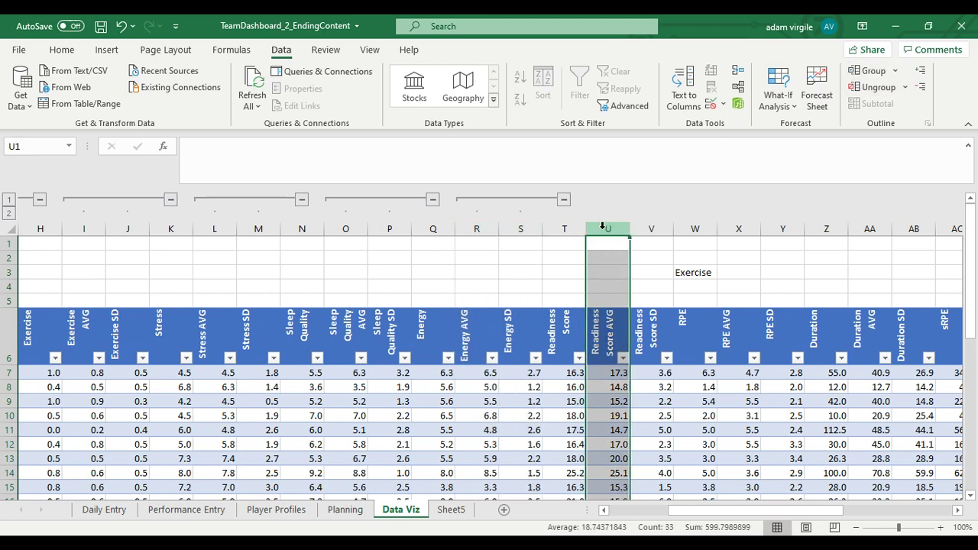
ctrl+click(486, 229)
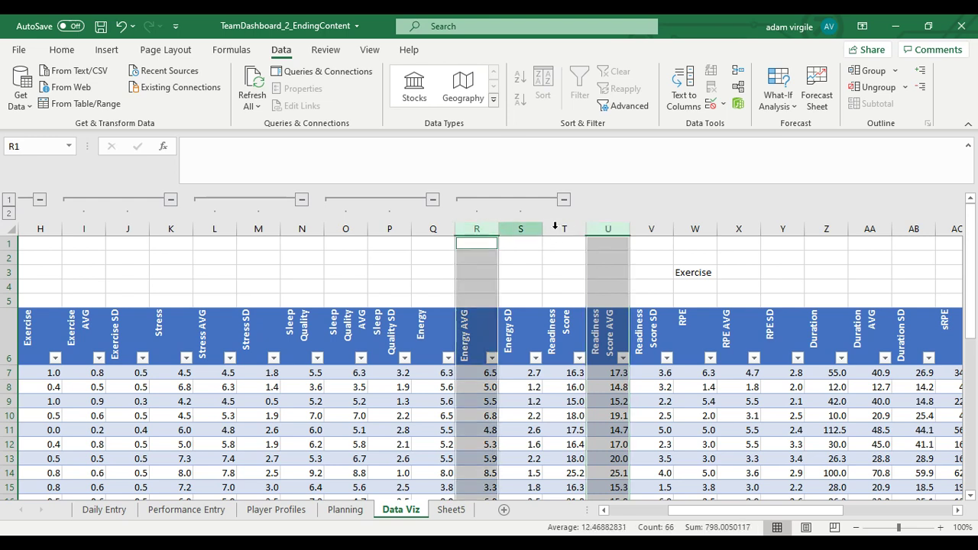
ctrl+click(726, 229)
ctrl+click(854, 229)
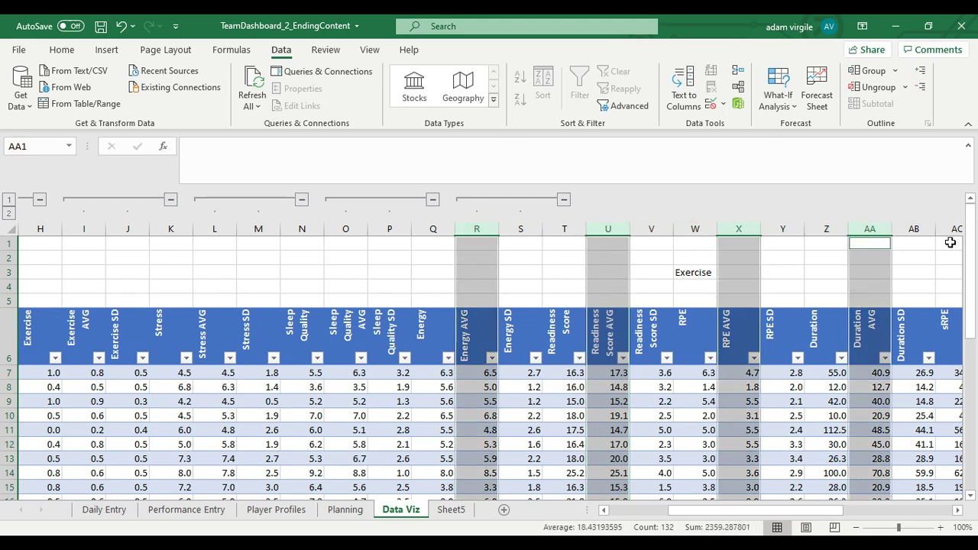
click(868, 71)
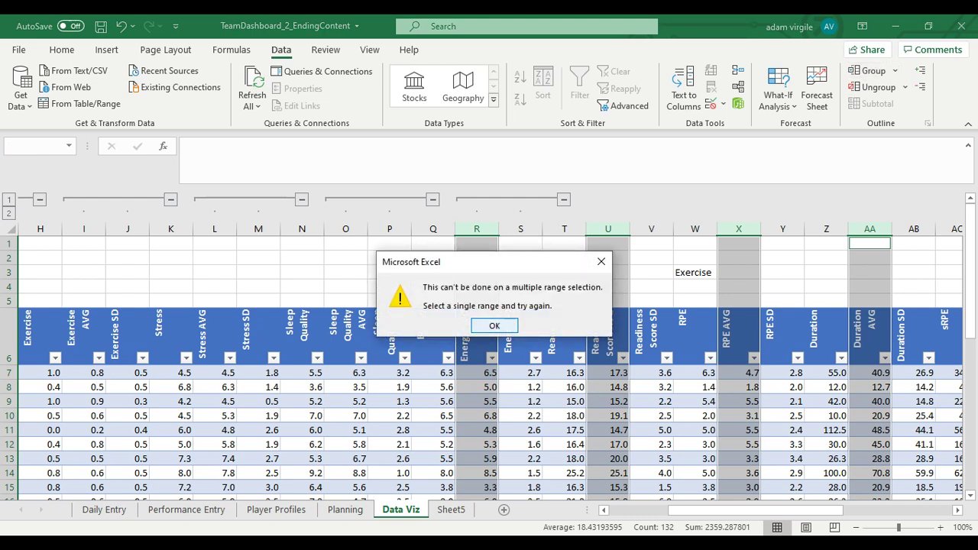
click(504, 325)
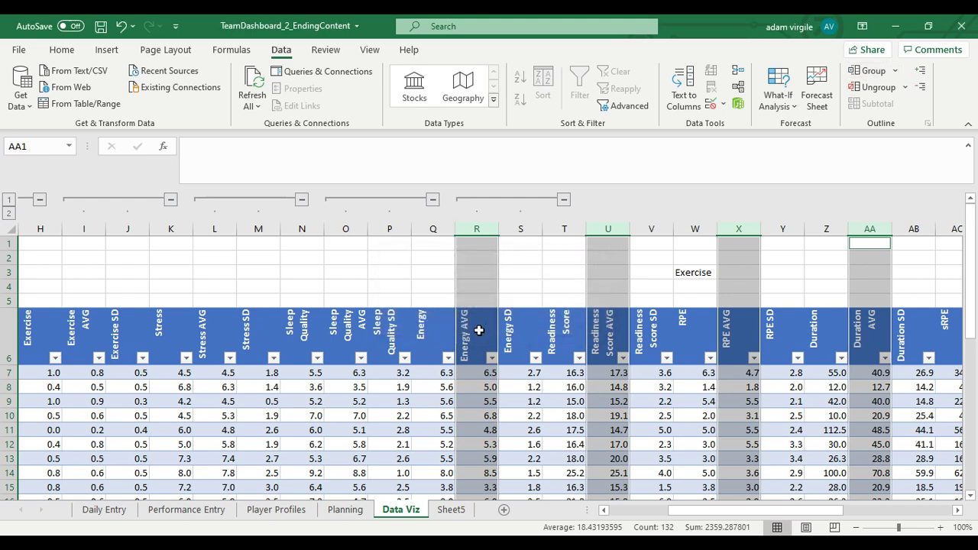
click(668, 304)
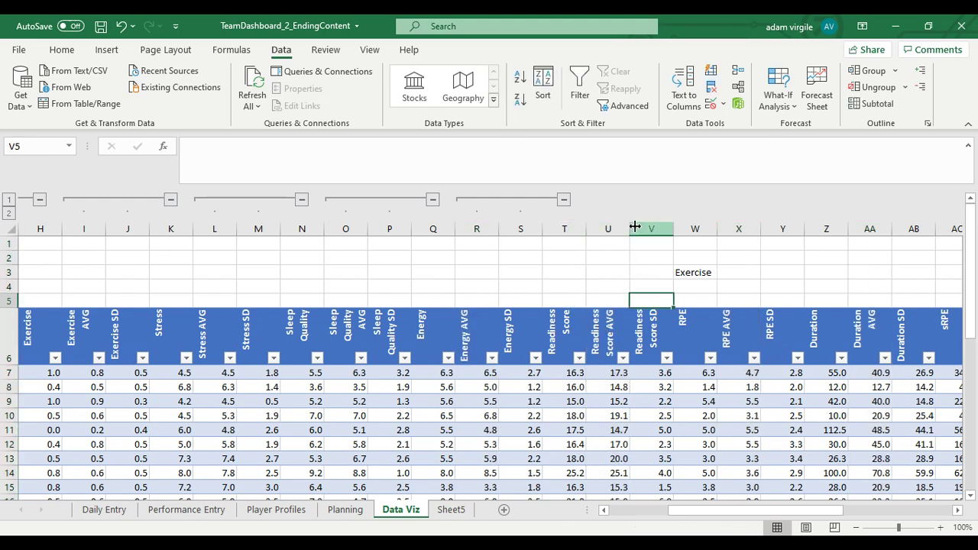
- Group the Readiness Score AVG and SD columns, U:V
drag(605, 224, 650, 225)
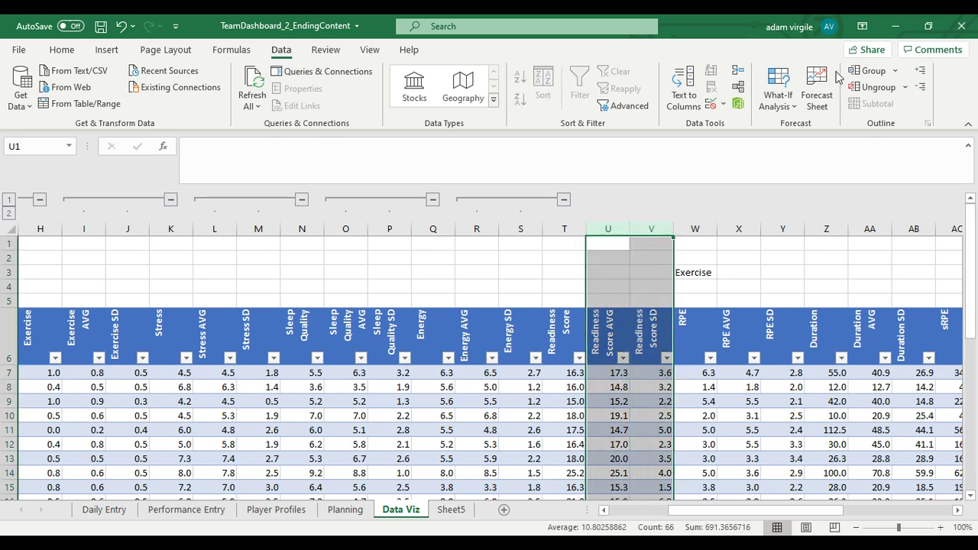
click(869, 70)
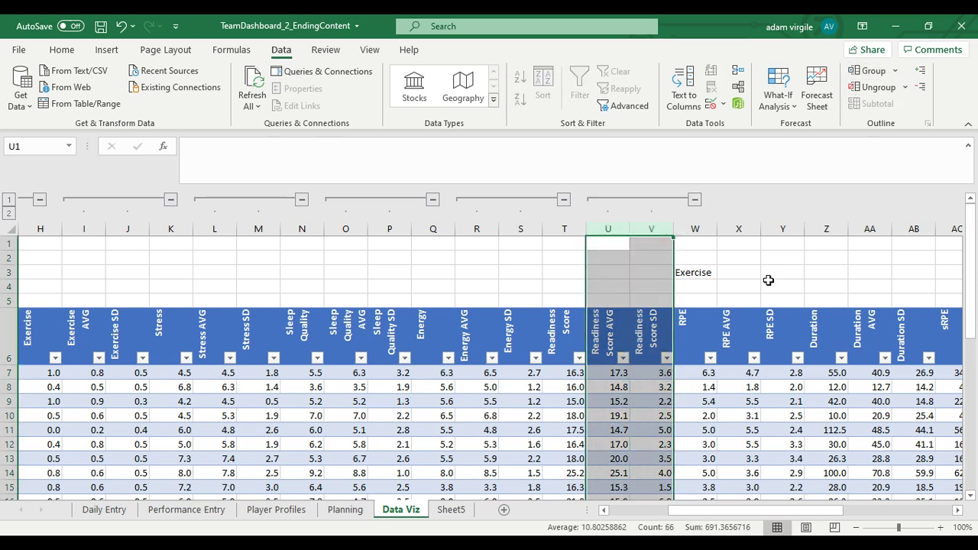
- Clear the leftover Exercise label in W3 and group the RPE AVG and SD columns, X:Y
click(706, 273)
key(BackSpace)
key(Return)
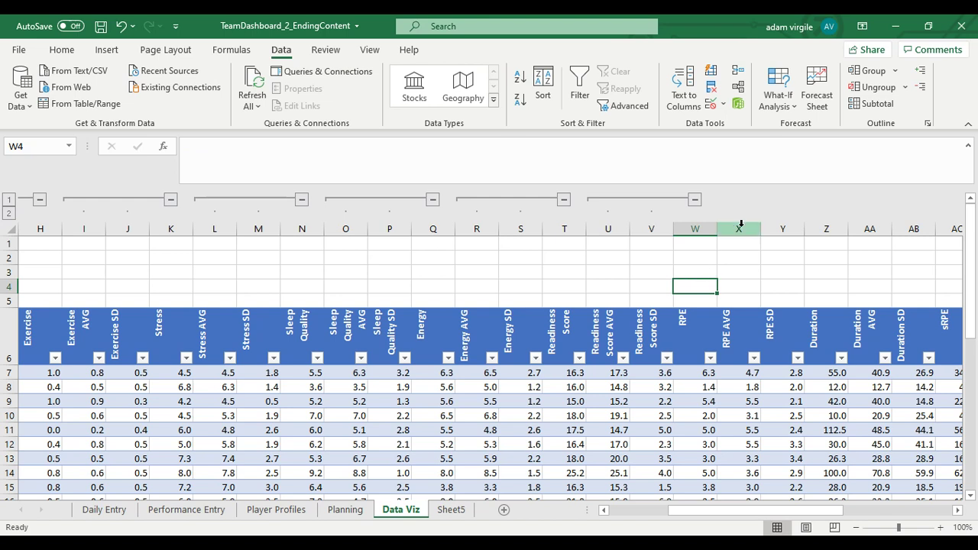
drag(740, 223, 787, 227)
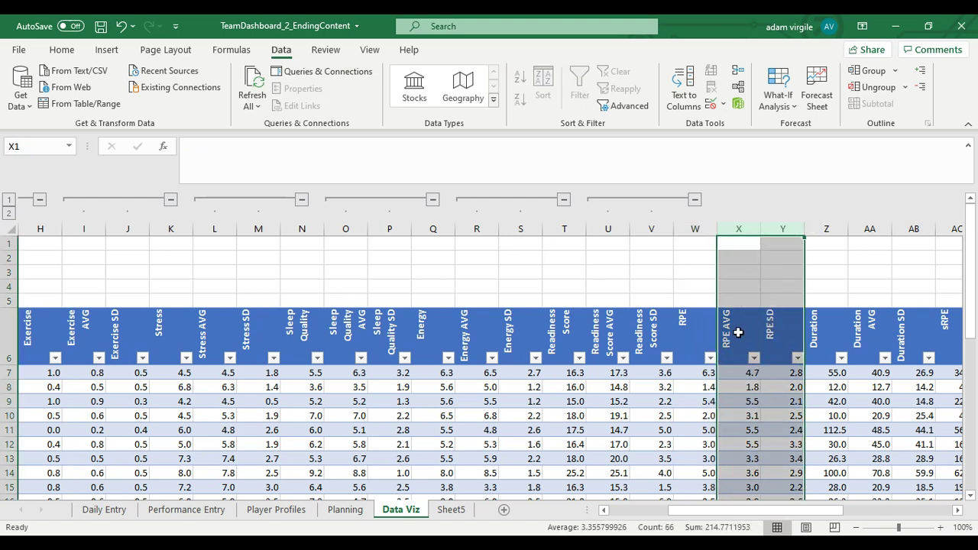
click(871, 71)
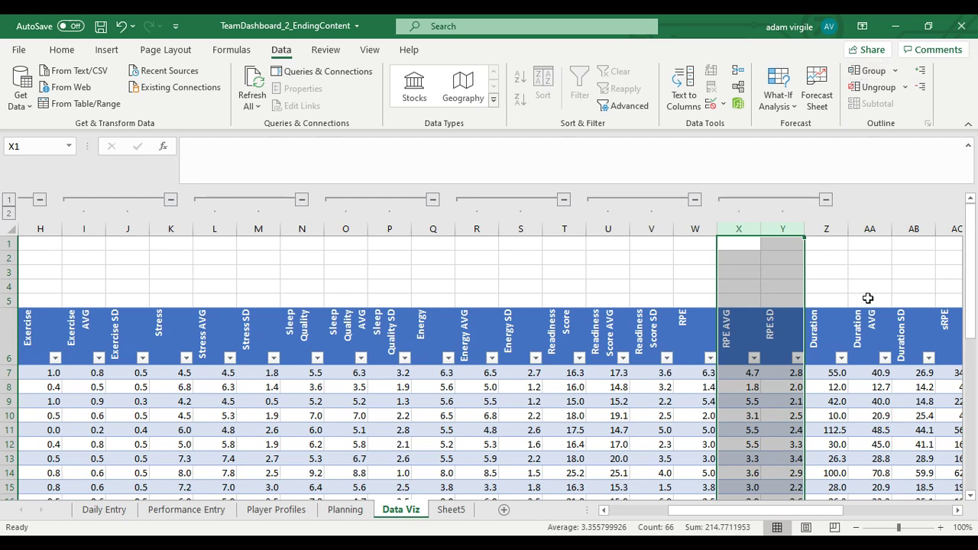
- Group the AVG and SD columns of Duration (AA:AB) and of sRPE (AD:AE) as two separate outline groups
drag(869, 301, 952, 287)
drag(736, 227, 787, 226)
click(869, 69)
drag(838, 305, 955, 300)
click(737, 228)
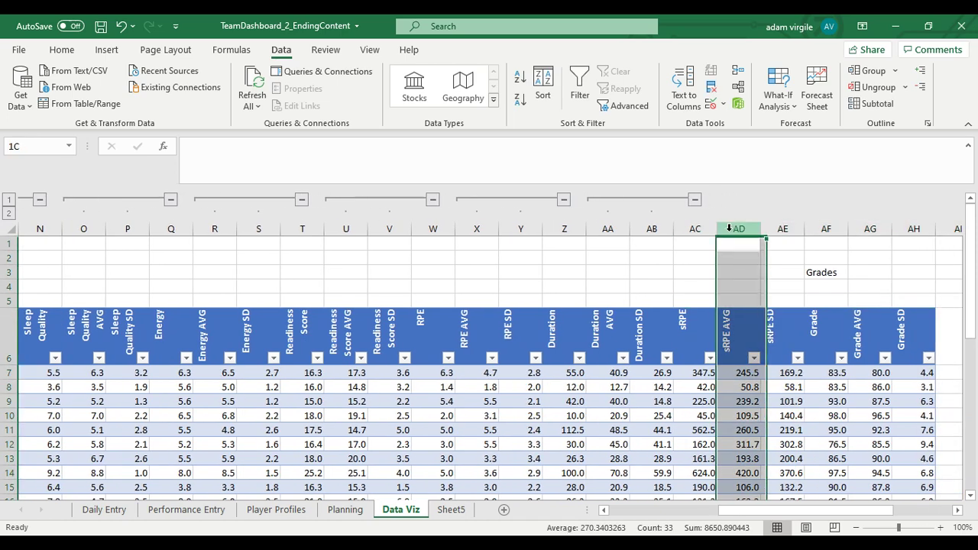
shift+click(772, 228)
click(871, 70)
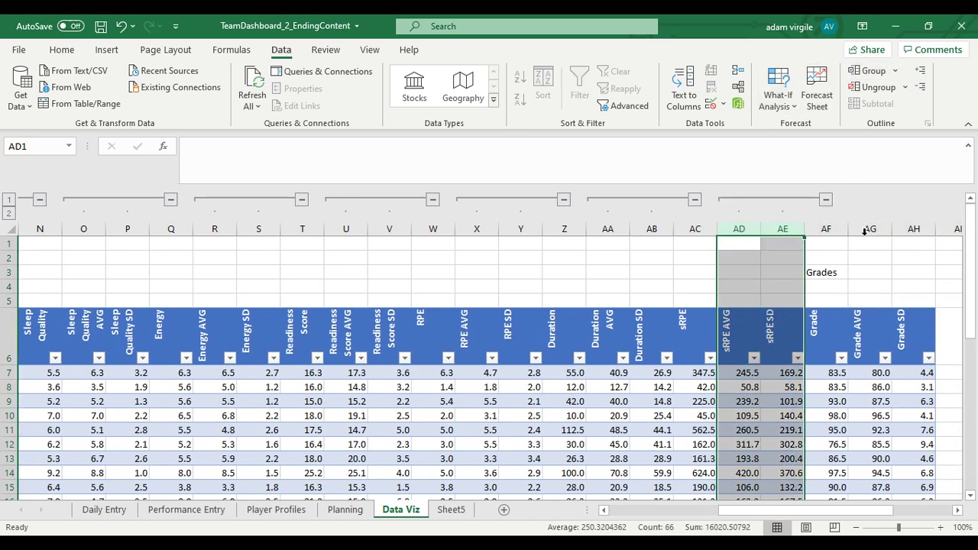
- Group the Grade AVG and SD columns, AG:AH, and clear the leftover Grades label in AF3
click(860, 228)
shift+click(904, 228)
click(871, 70)
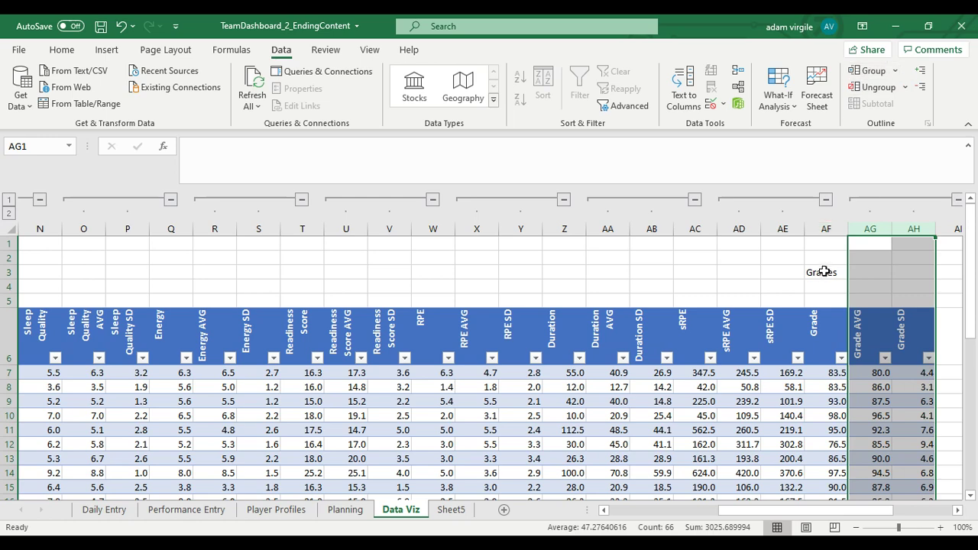
click(825, 276)
key(BackSpace)
key(Return)
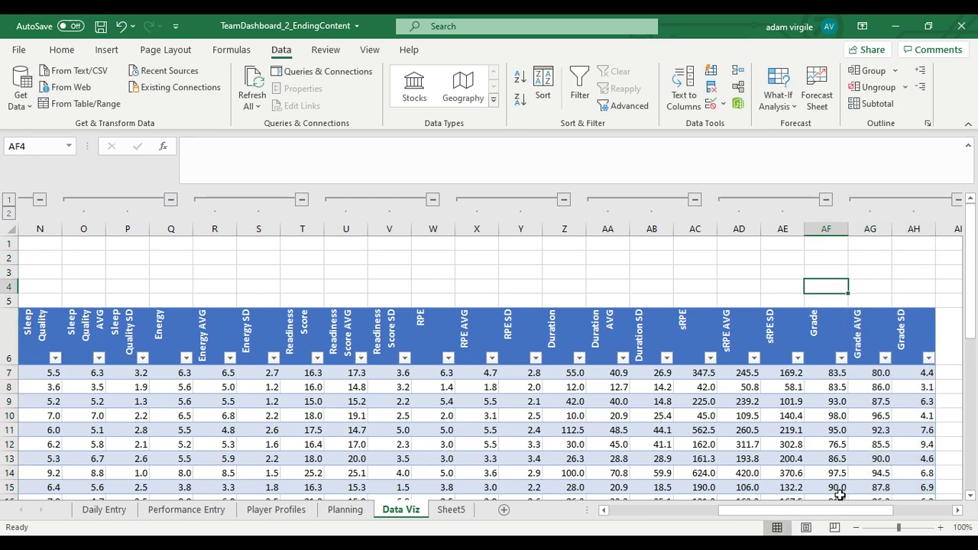
- Test the Attendance AVG and SD group by collapsing it and expanding it again
drag(837, 509, 710, 519)
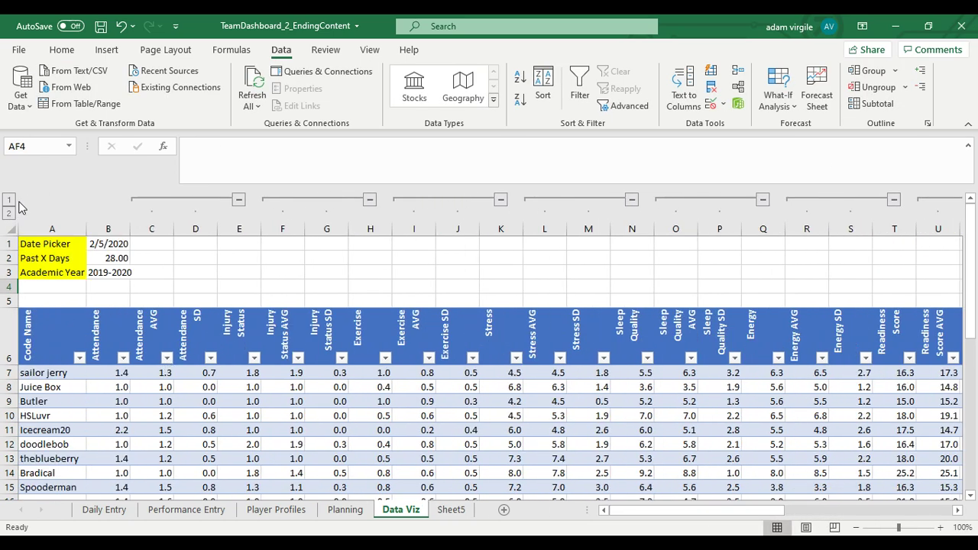
click(238, 199)
click(156, 200)
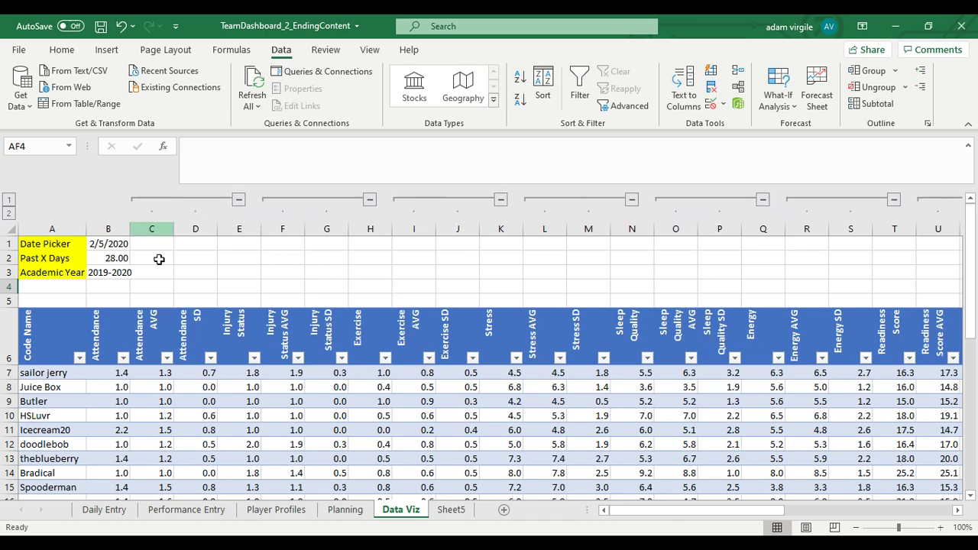
click(170, 334)
click(203, 336)
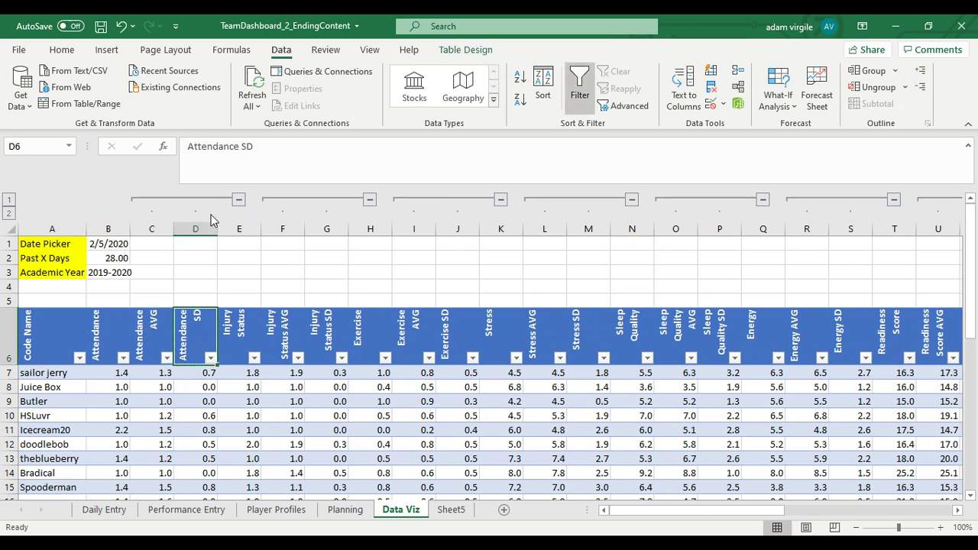
click(238, 200)
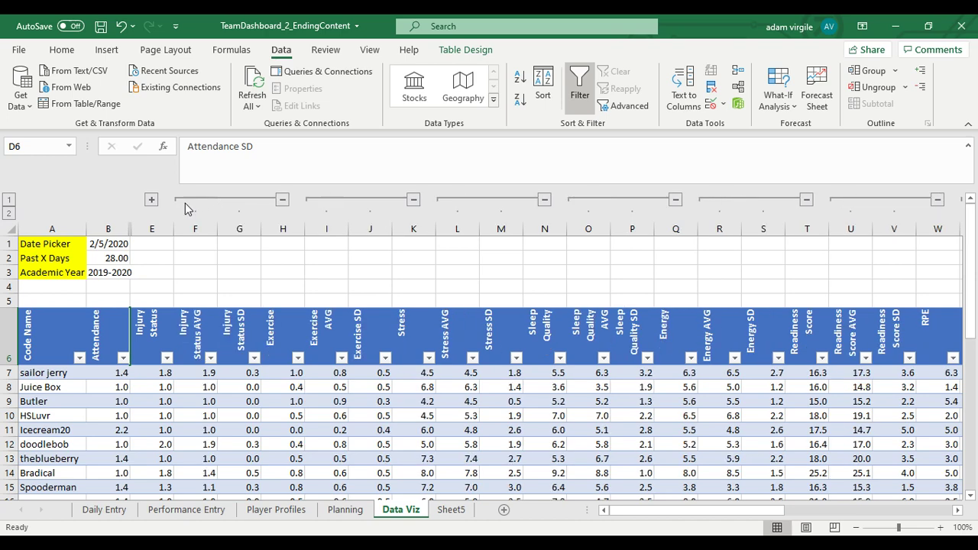
click(151, 200)
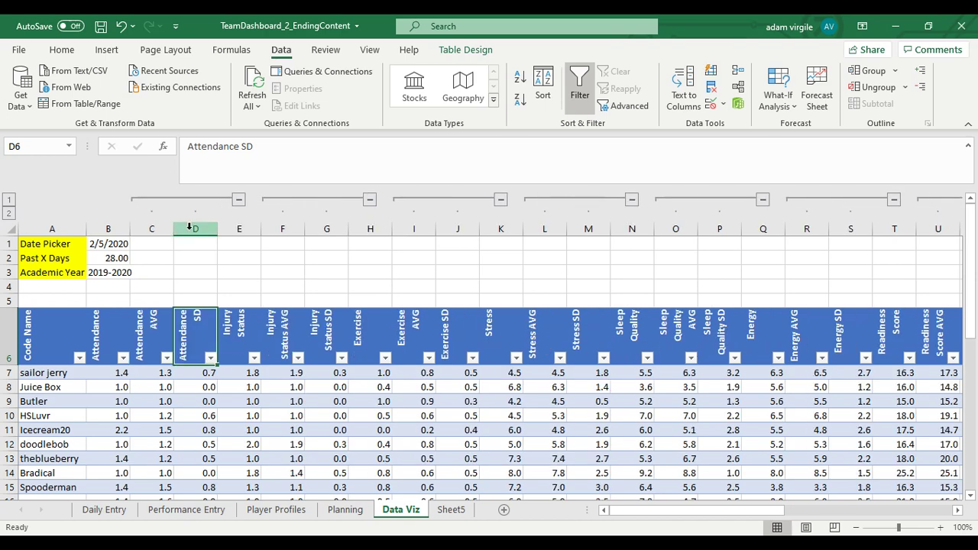
- Collapse all column groups at once, look over the condensed table, and expand every group again
click(9, 198)
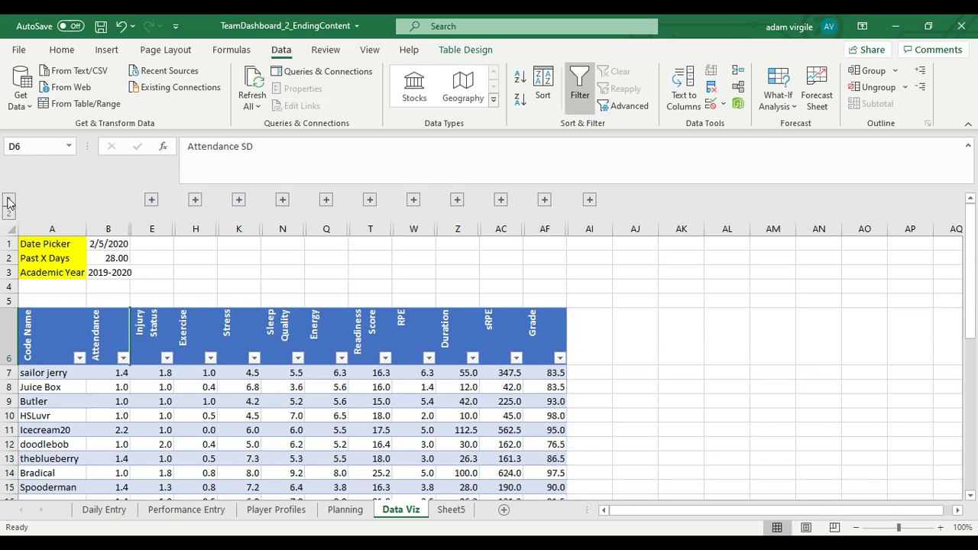
click(370, 272)
scroll(655, 402, down, 2)
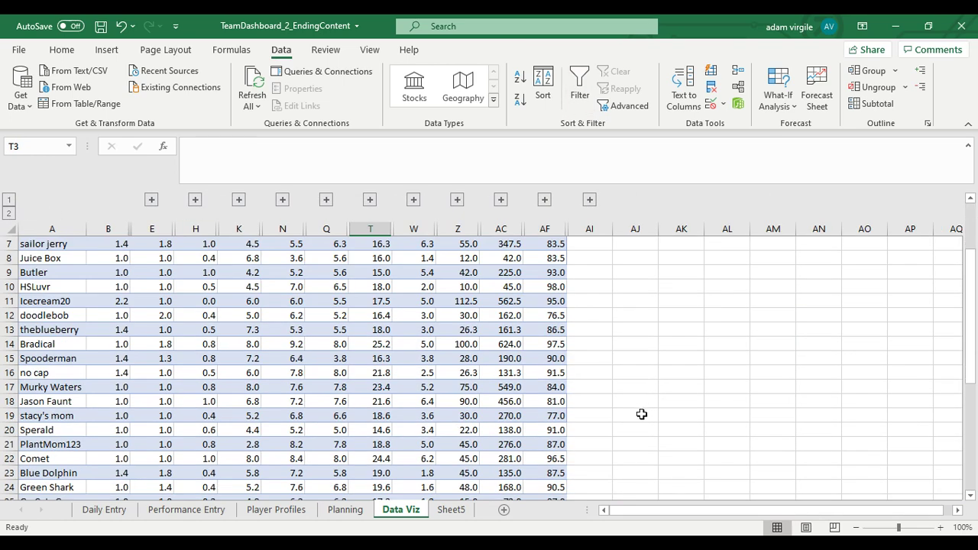
scroll(642, 412, up, 2)
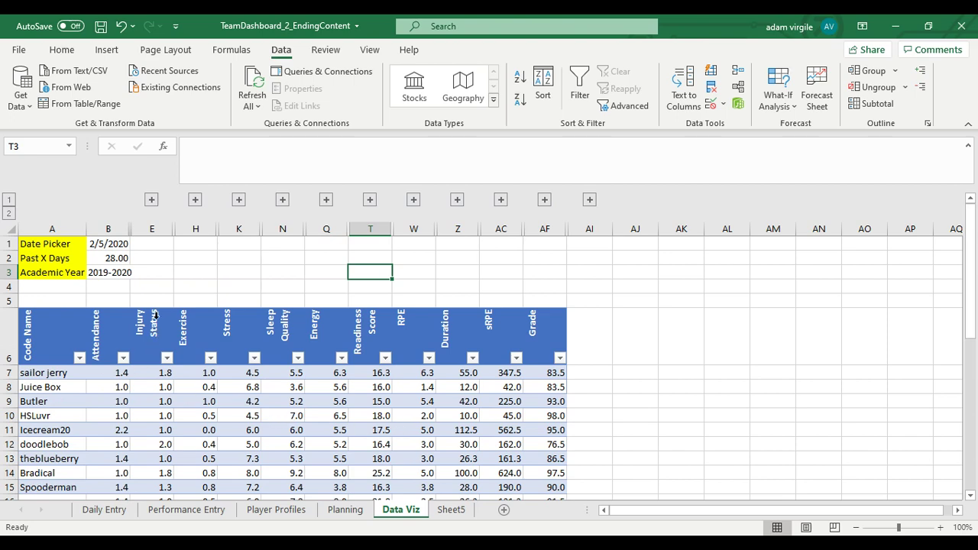
click(10, 215)
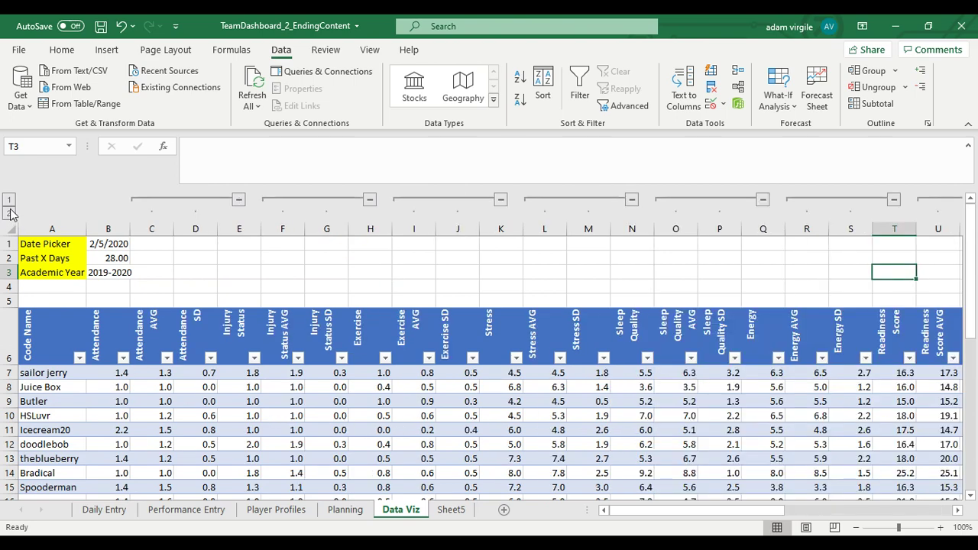
- Collapse all column groups to outline level 1 and review the table with only its main metric columns
click(10, 205)
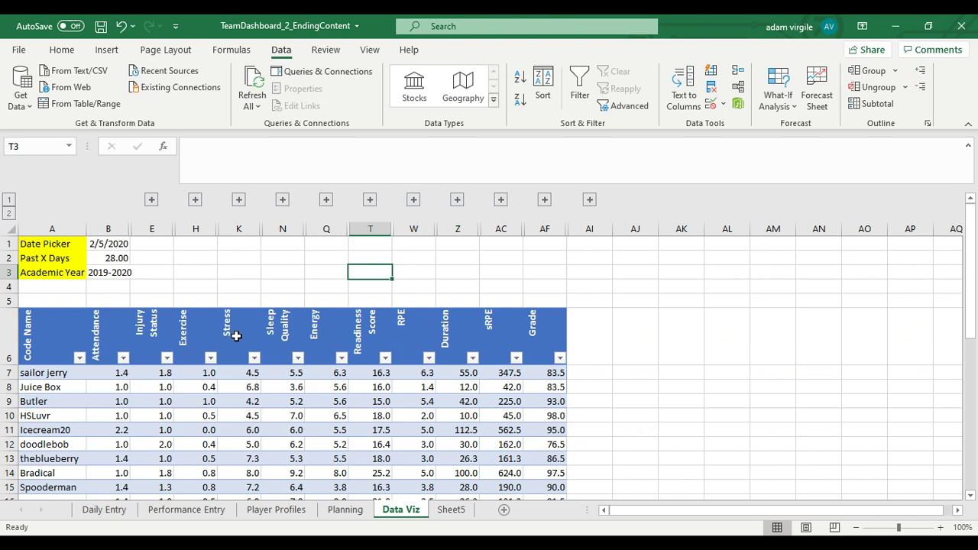
click(232, 288)
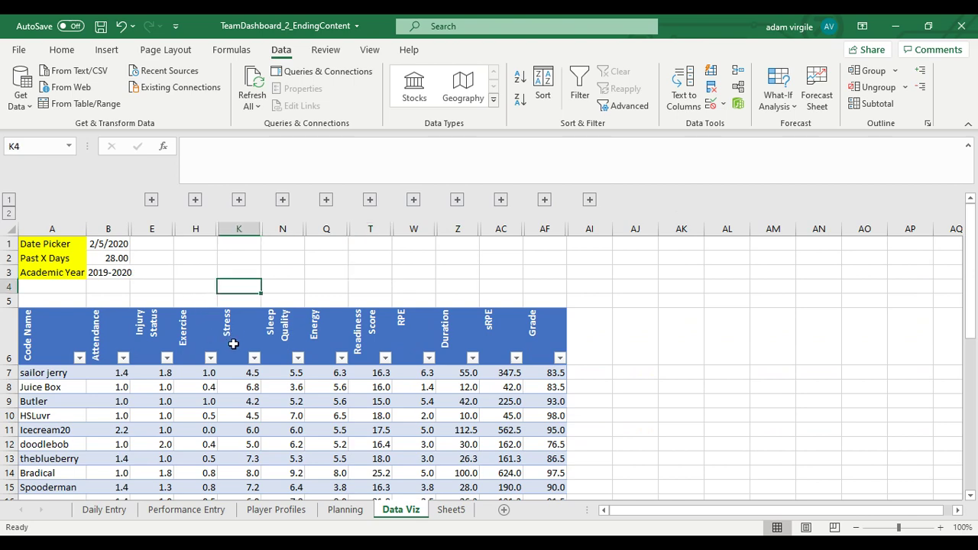
scroll(291, 353, down, 2)
scroll(290, 353, up, 1)
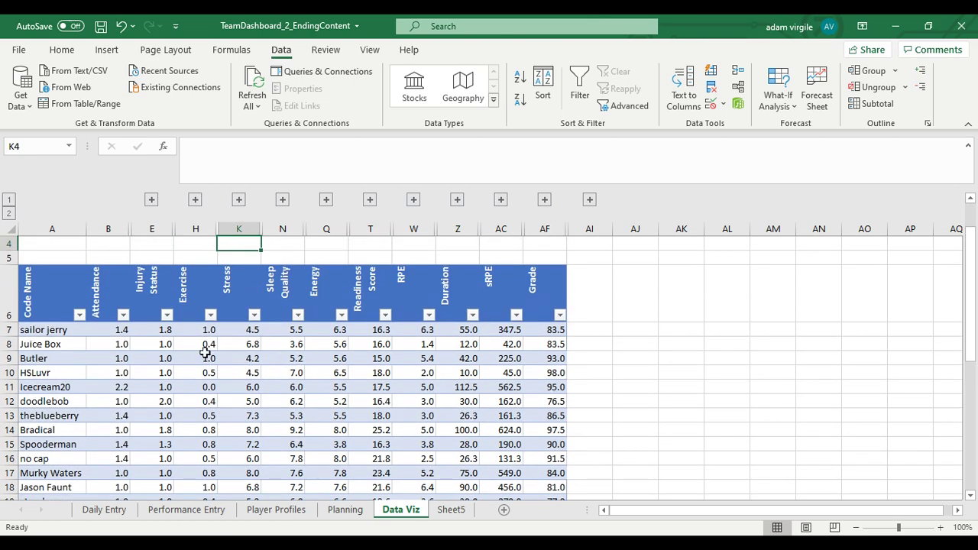
scroll(123, 331, up, 1)
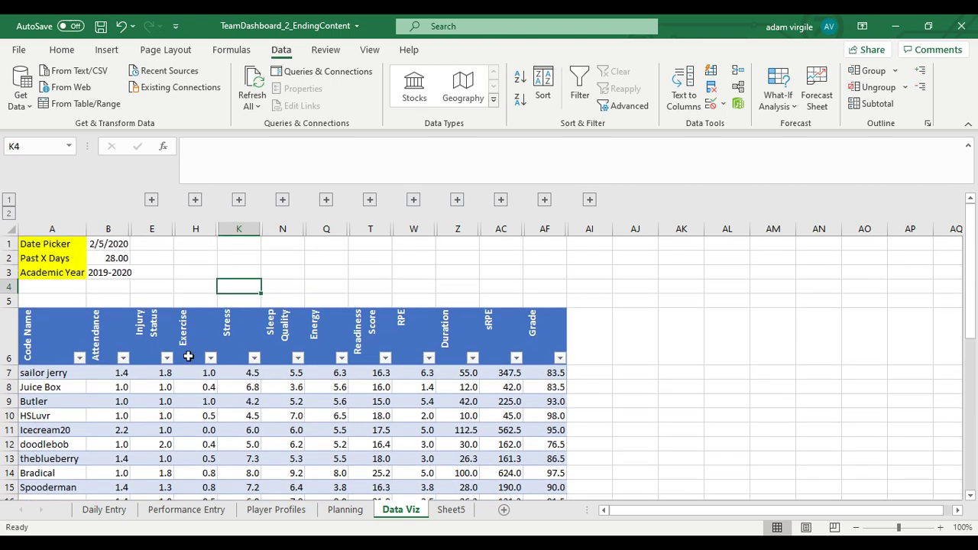
- Clear the Past X Days value in B2
click(107, 244)
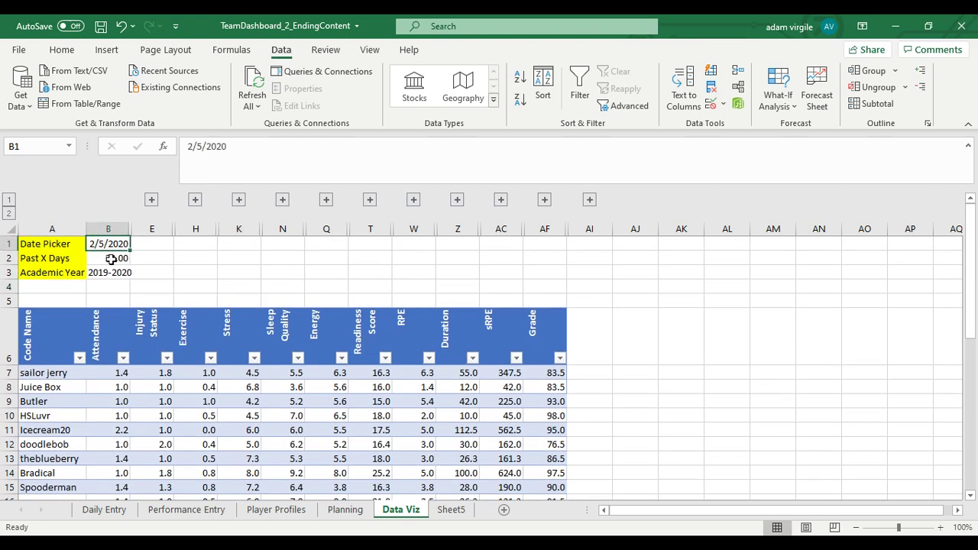
click(111, 260)
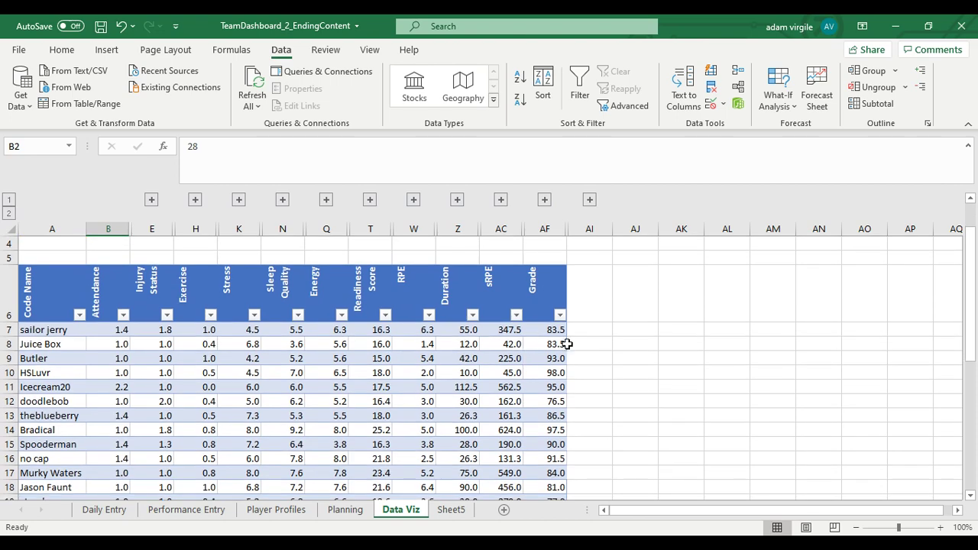
scroll(491, 409, up, 1)
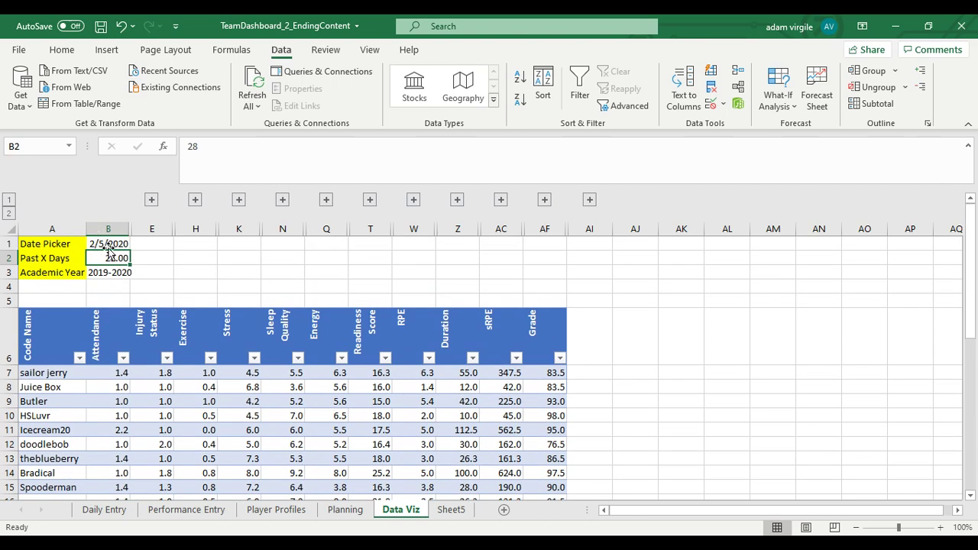
key(BackSpace)
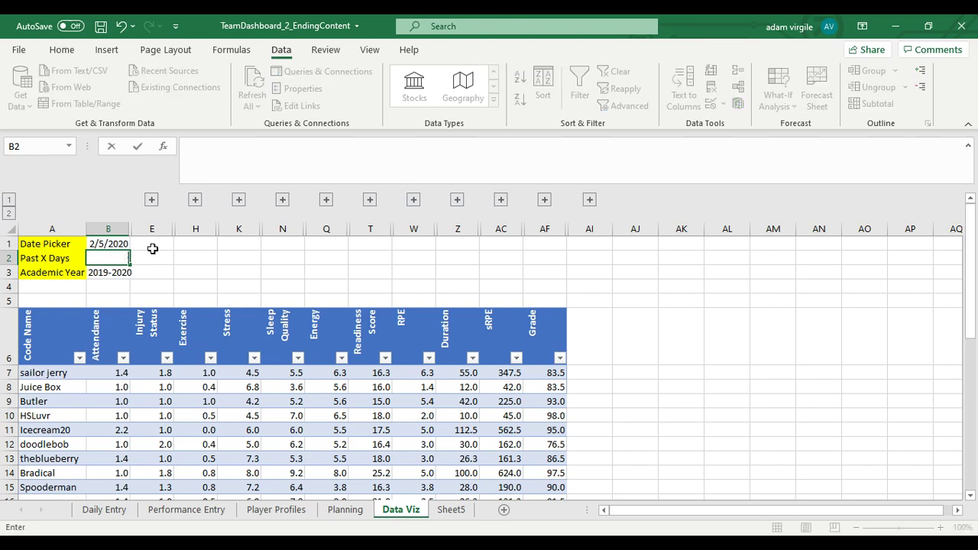
key(Return)
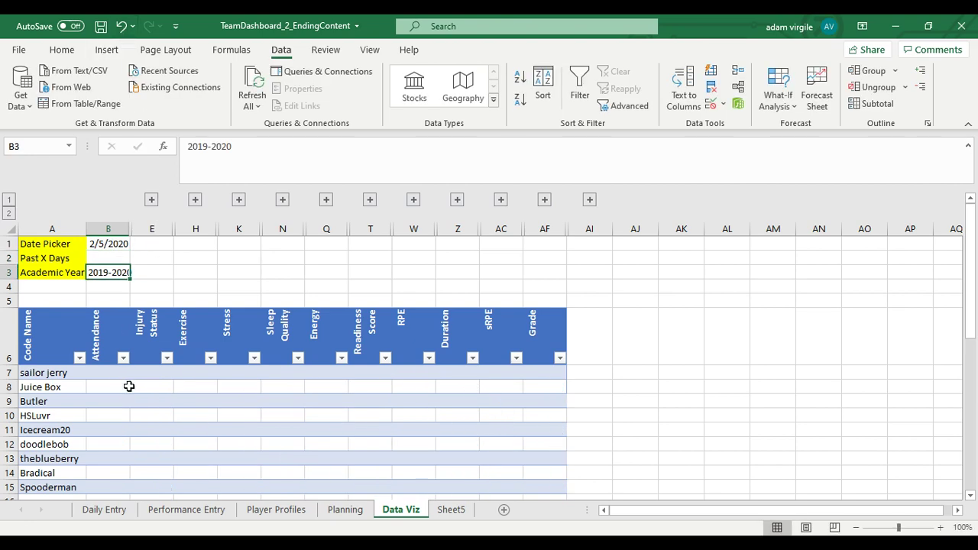
- Look through the Daily Entry sheet for a date with recorded entries close to the Date Picker's date
click(117, 244)
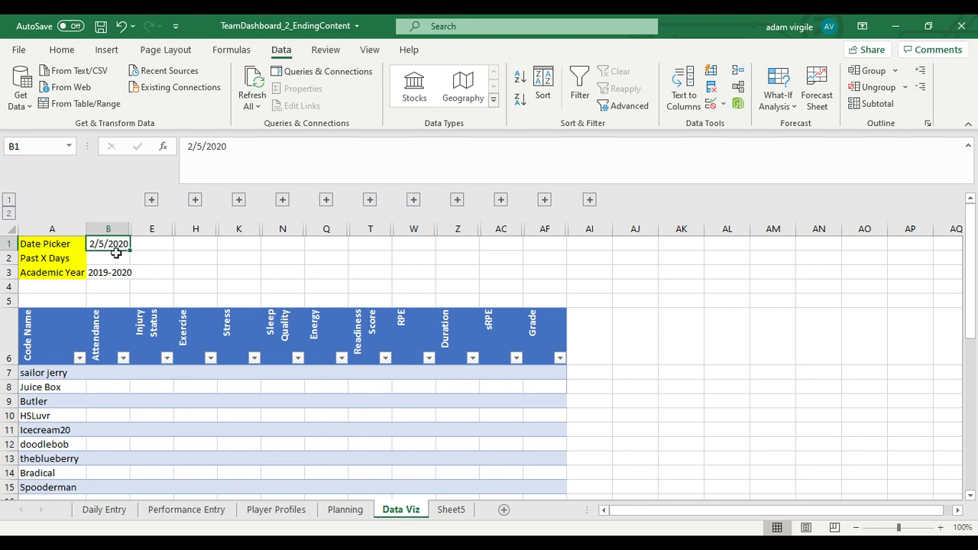
click(107, 510)
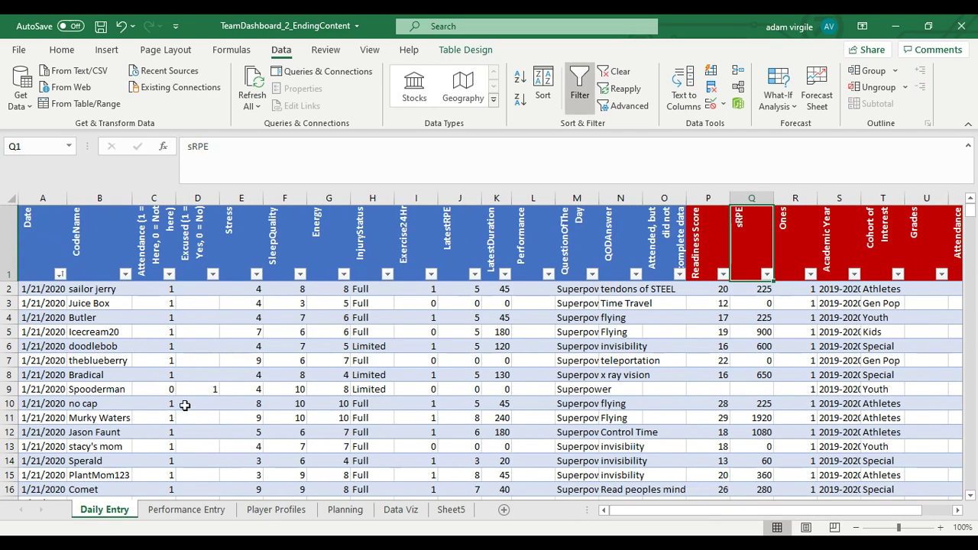
scroll(971, 249, down, 4)
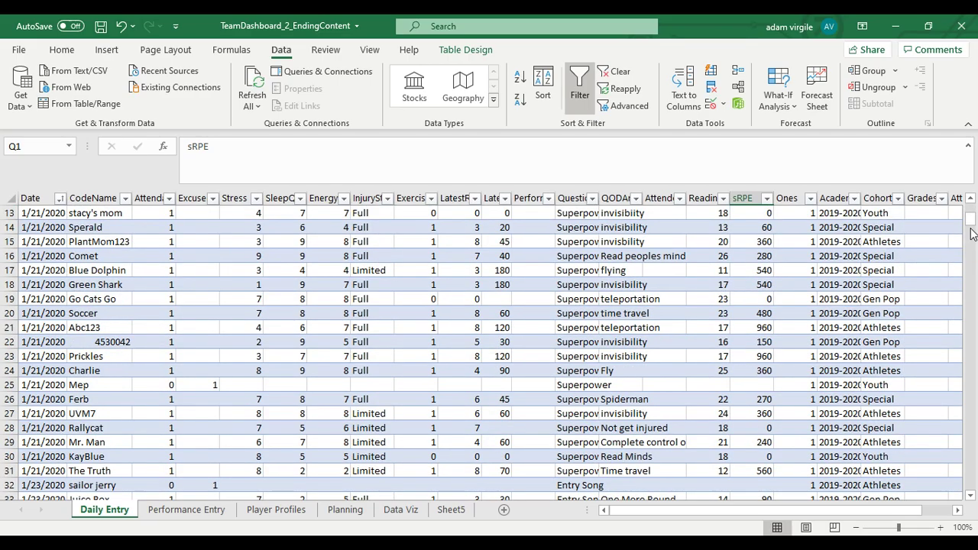
drag(971, 219, 974, 314)
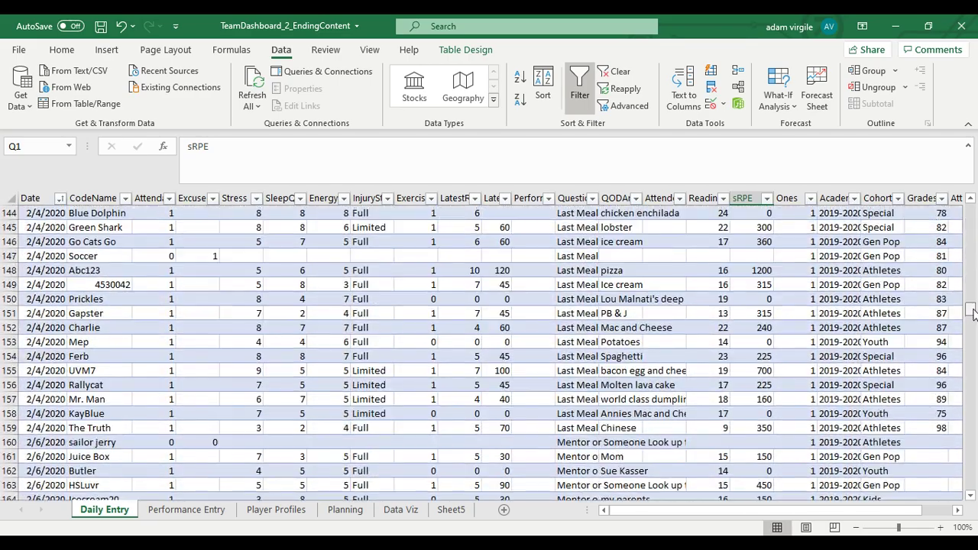
scroll(201, 402, down, 4)
scroll(195, 401, up, 4)
scroll(73, 396, down, 4)
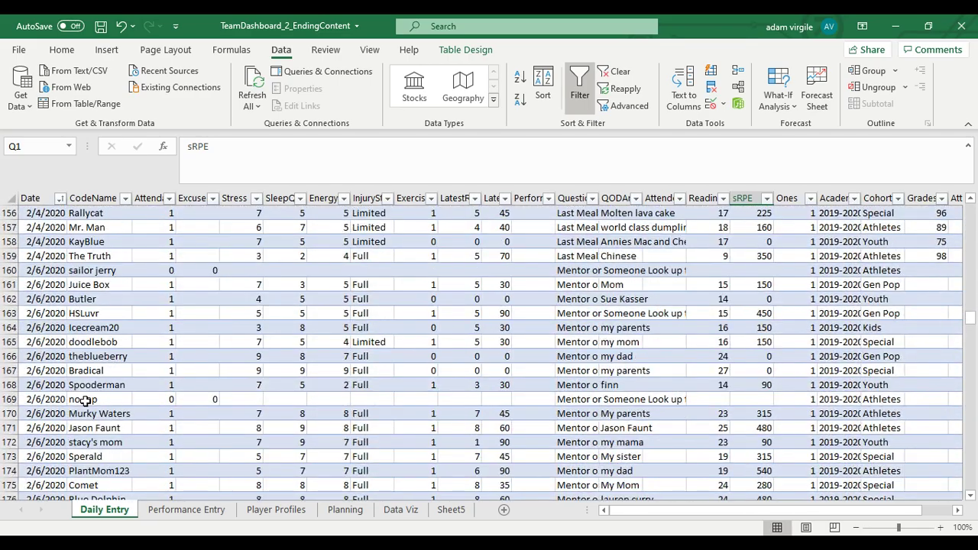
scroll(92, 404, up, 17)
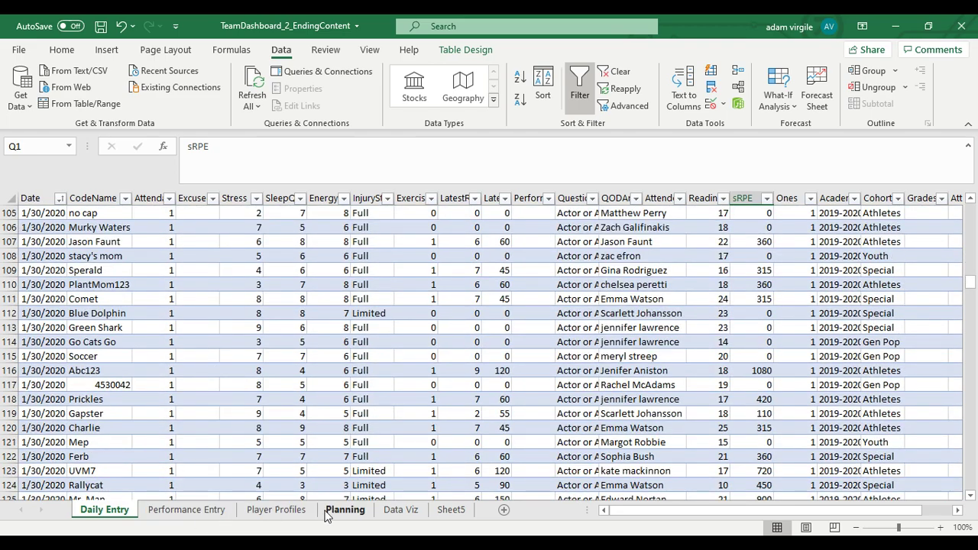
- Set the Date Picker in B1 of the Data Viz sheet to 2/4/2020 and review the table's single-day values
click(400, 510)
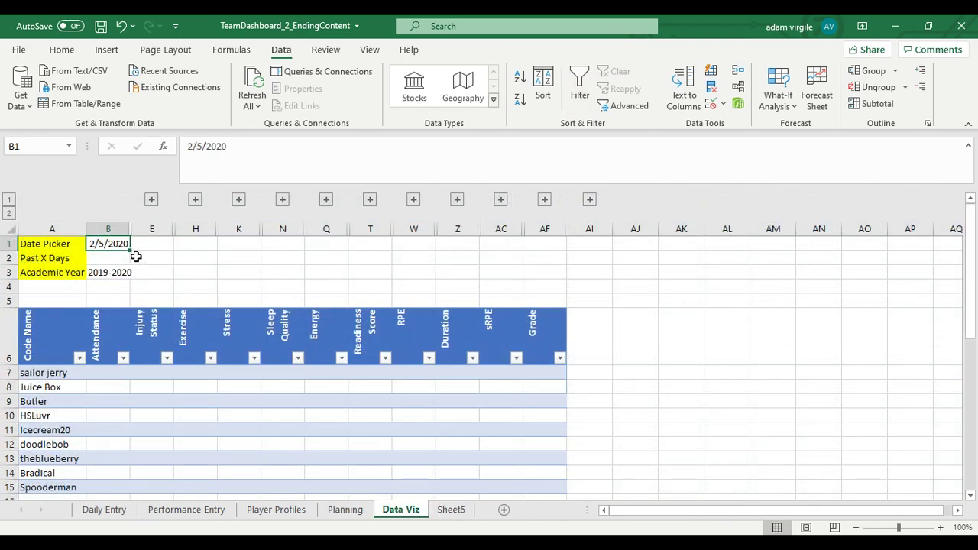
text(2/4/)
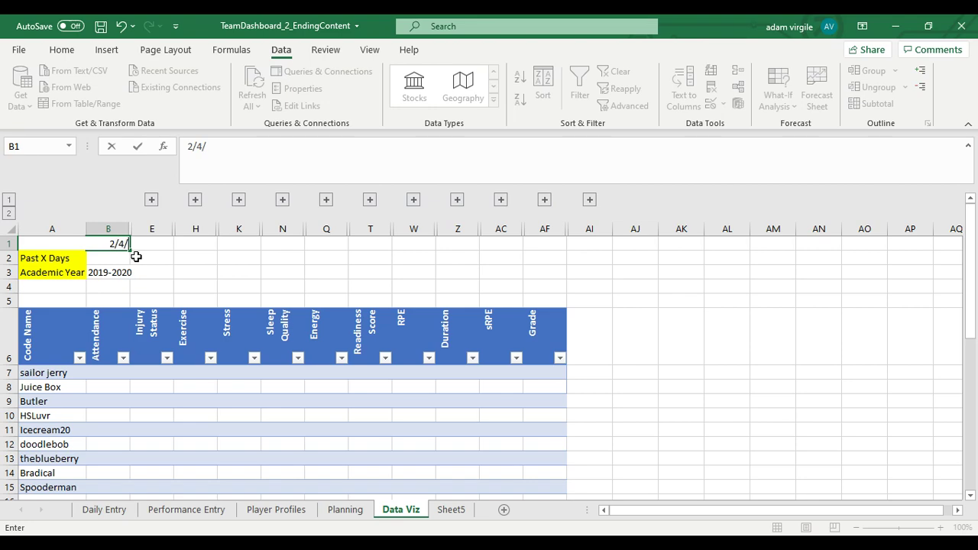
text(2020)
key(Return)
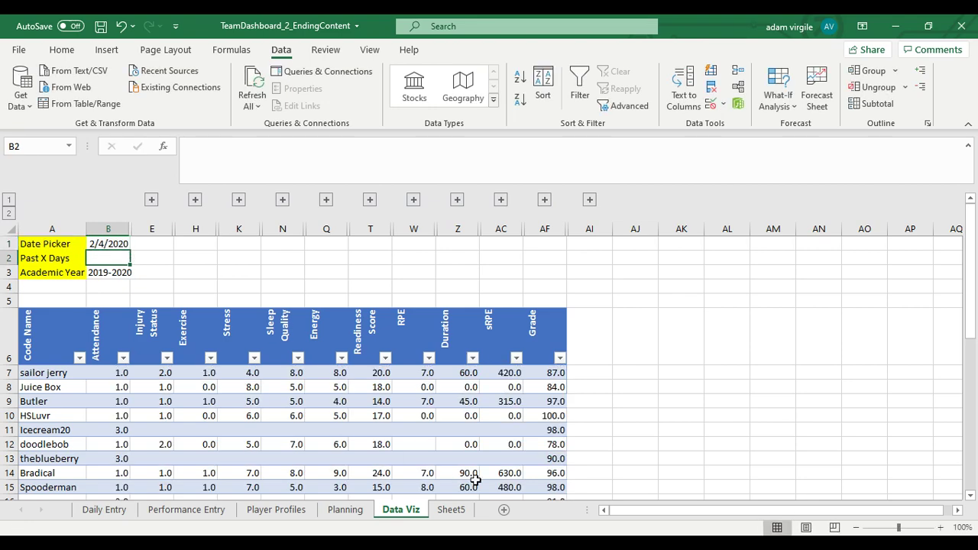
scroll(311, 441, down, 1)
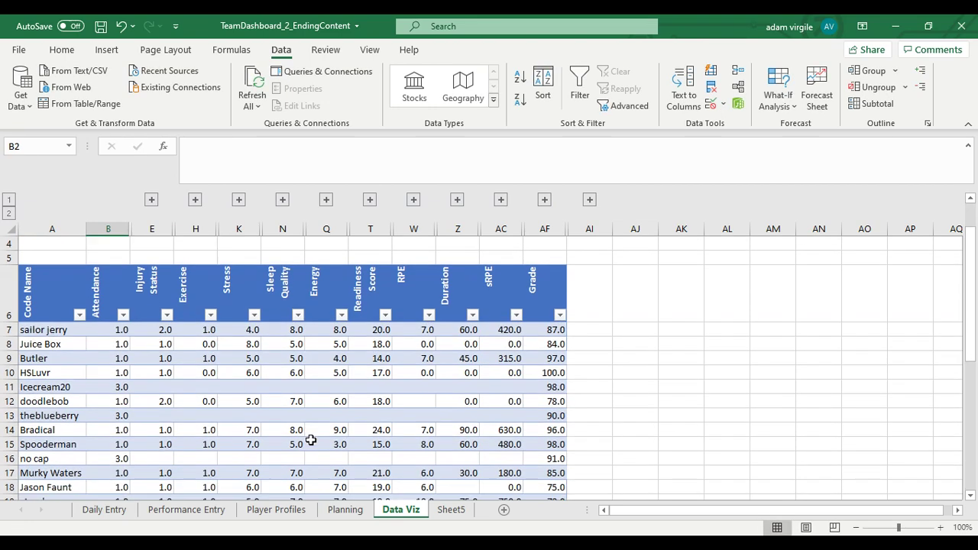
- Examine the single-day rows with blank metrics, such as rows 11 and 13, comparing their Attendance and Grade values, and review the remaining athletes
click(135, 391)
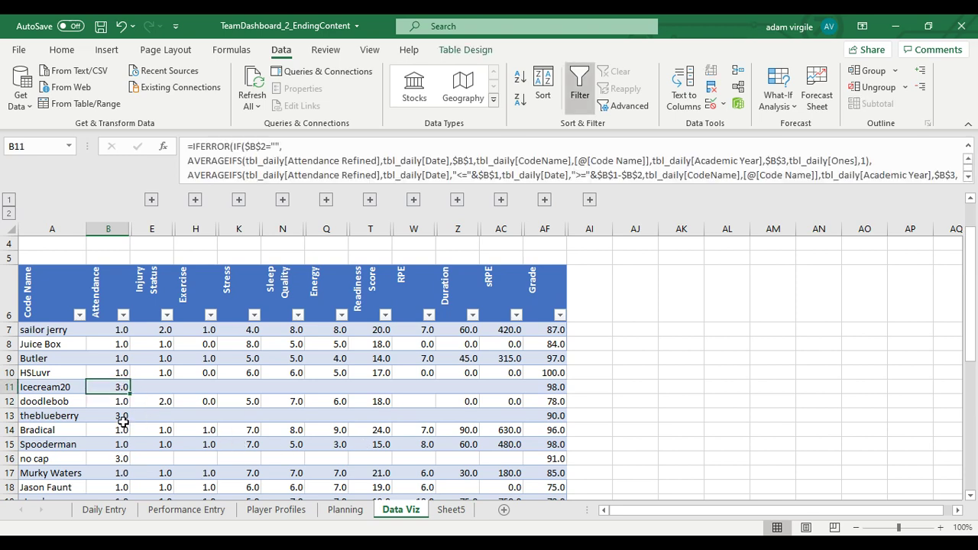
click(123, 420)
drag(154, 417, 448, 421)
click(552, 416)
click(558, 387)
click(559, 415)
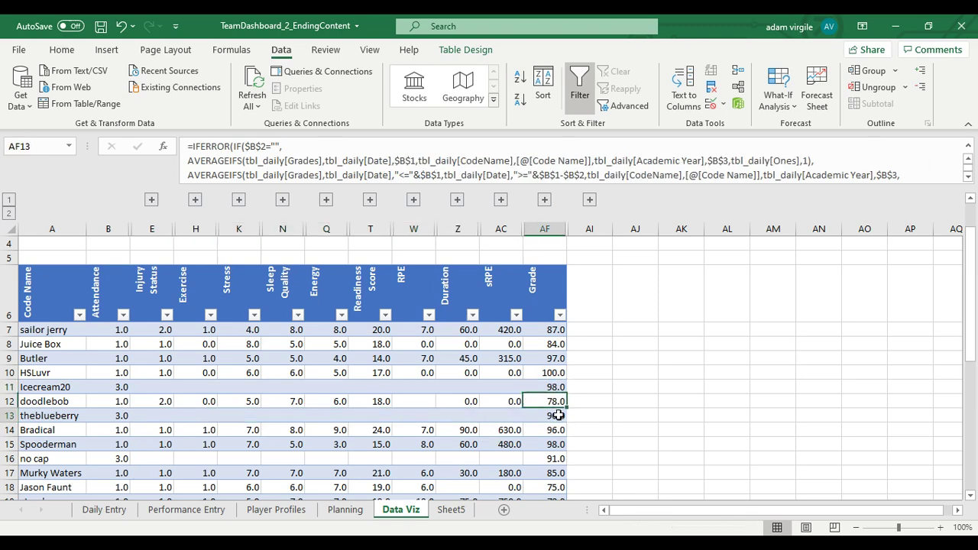
click(558, 390)
scroll(243, 432, down, 3)
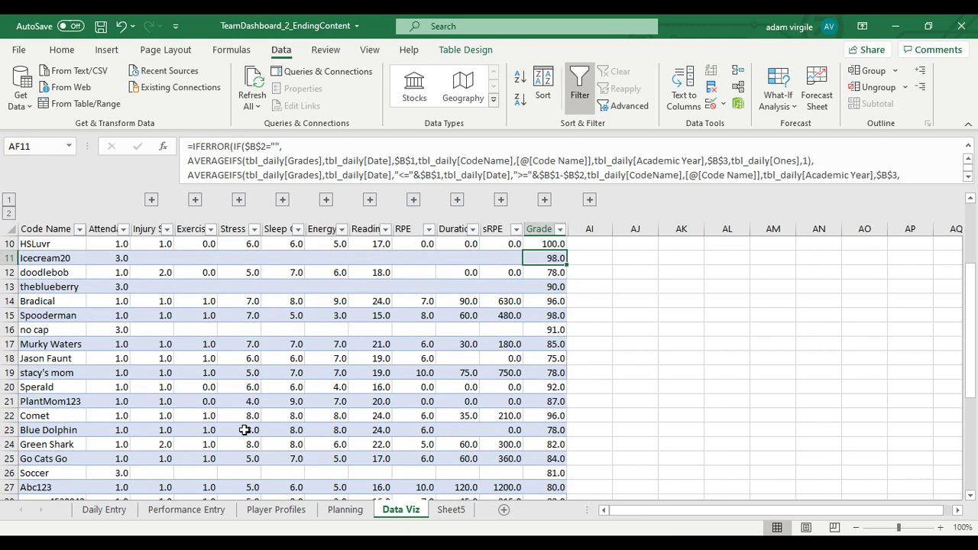
scroll(412, 428, up, 2)
scroll(497, 420, down, 3)
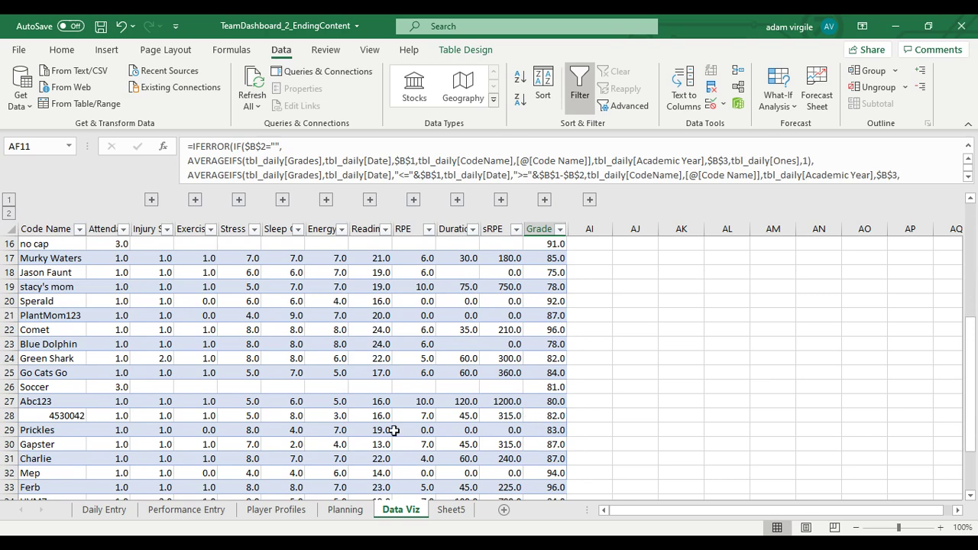
scroll(394, 431, down, 2)
scroll(367, 435, up, 7)
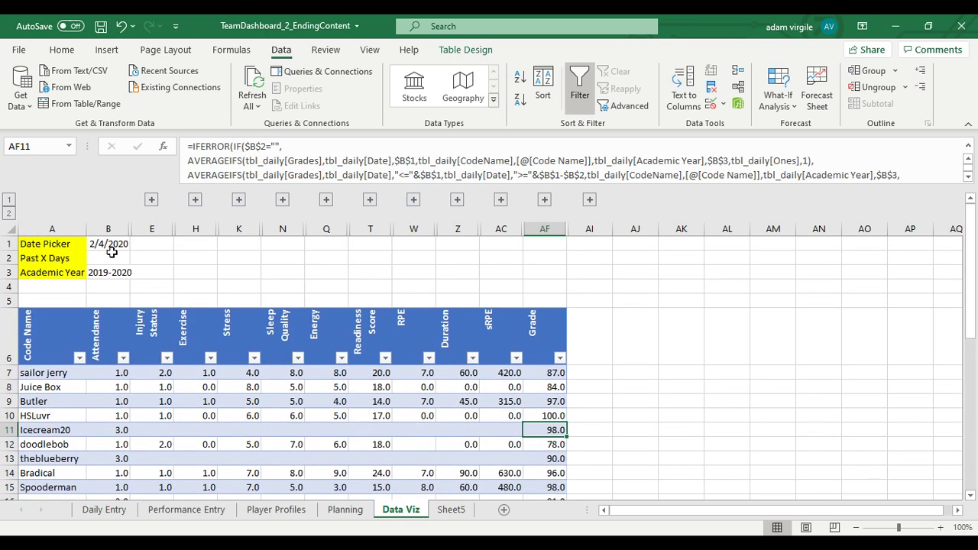
- Set Past X Days in B2 to 7 and review the table's averaged values
click(112, 258)
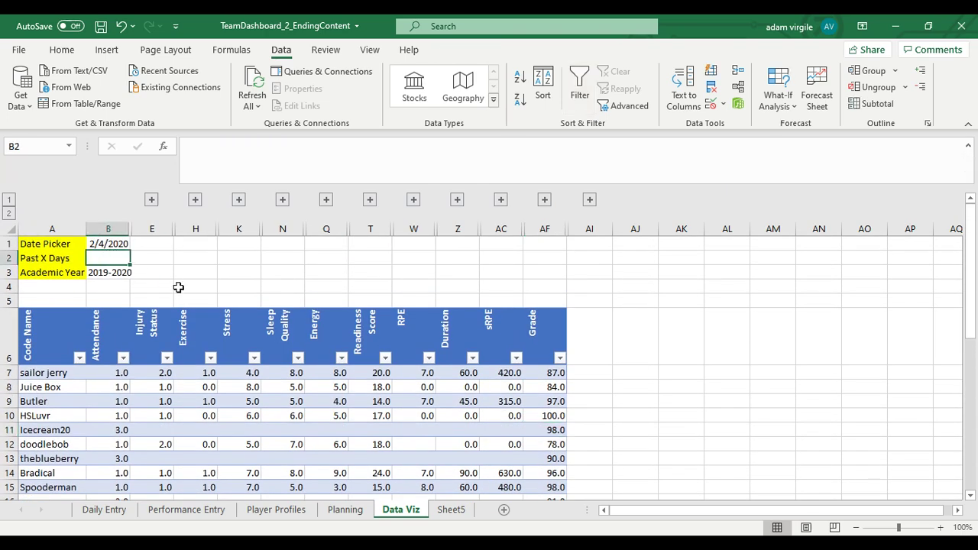
text(7)
key(Return)
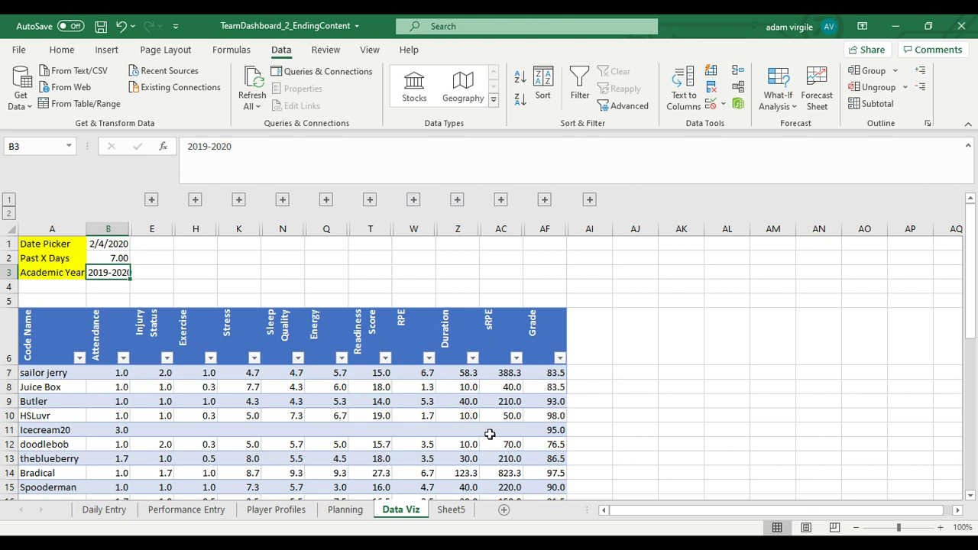
scroll(488, 434, down, 2)
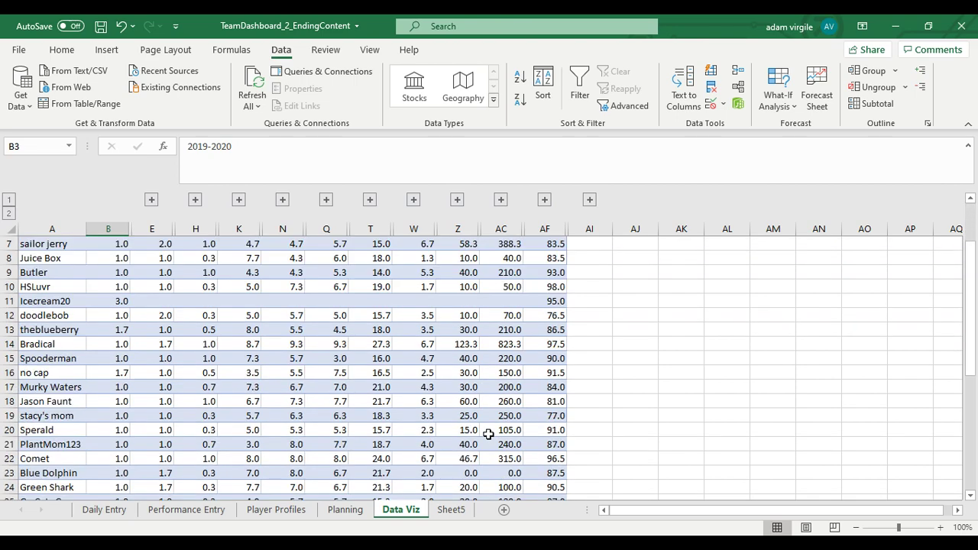
scroll(486, 434, up, 2)
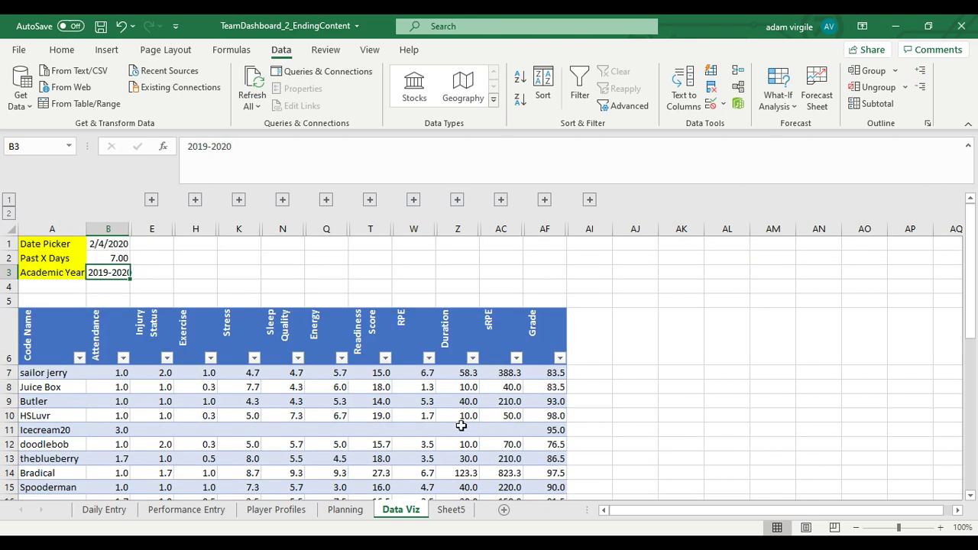
- Briefly expand the Attendance AVG and SD columns to inspect them, and consult the dashboard layout on the Planning sheet before returning to Data Viz
click(152, 200)
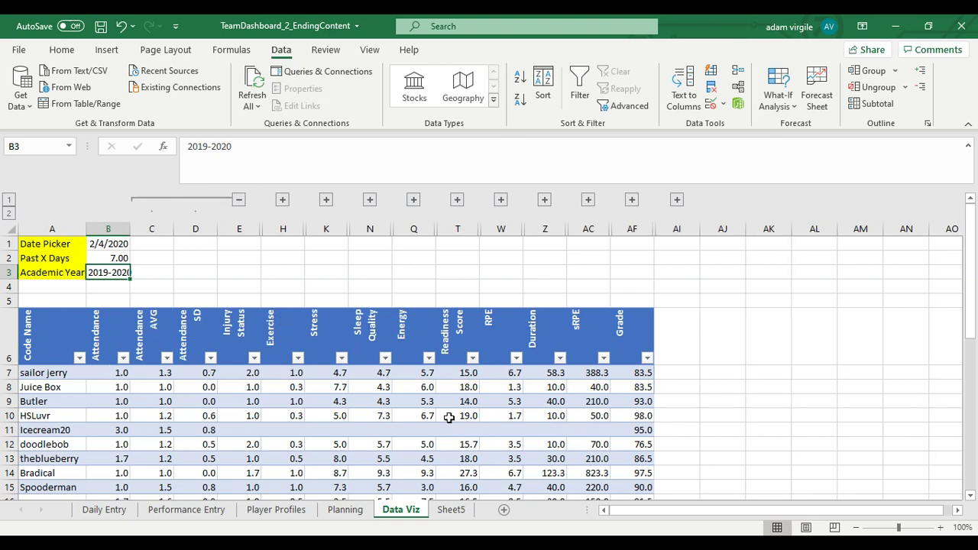
click(238, 199)
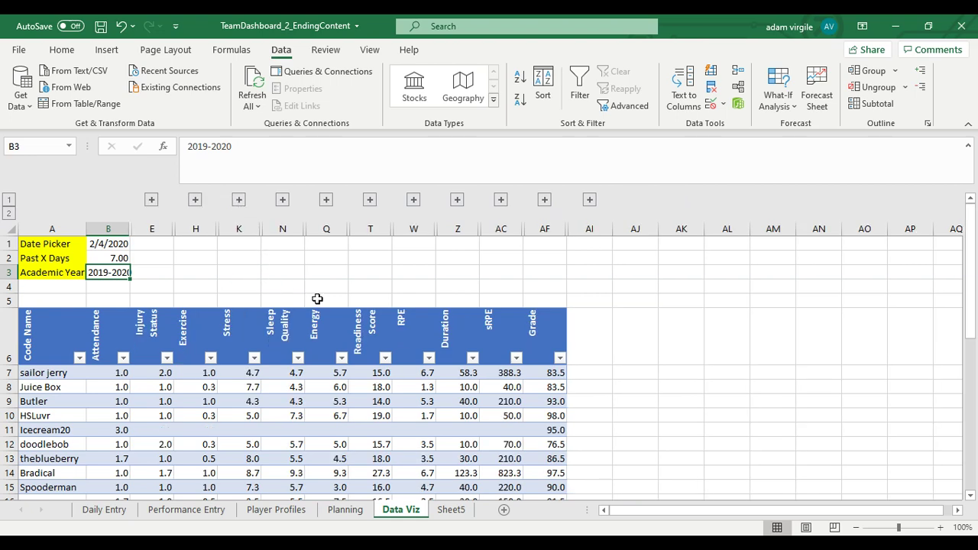
click(345, 511)
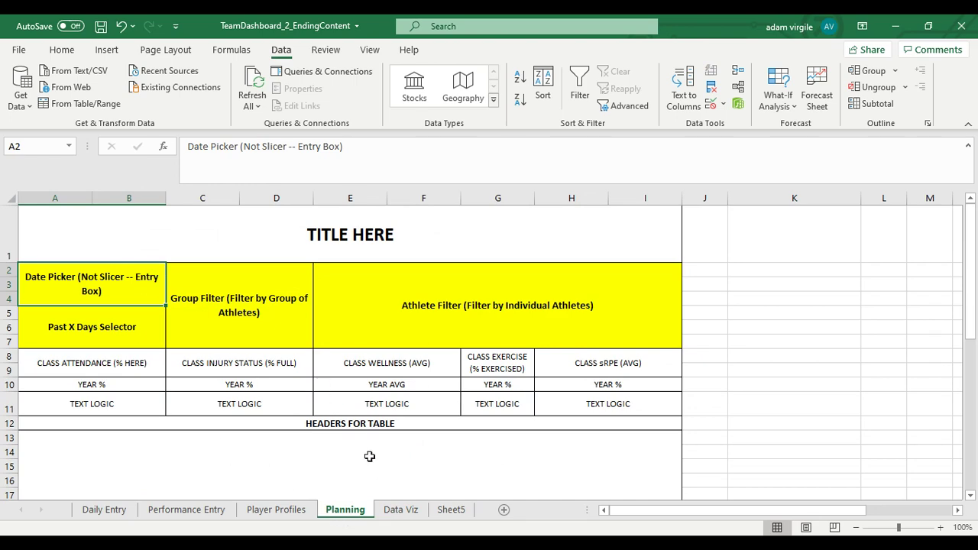
click(394, 510)
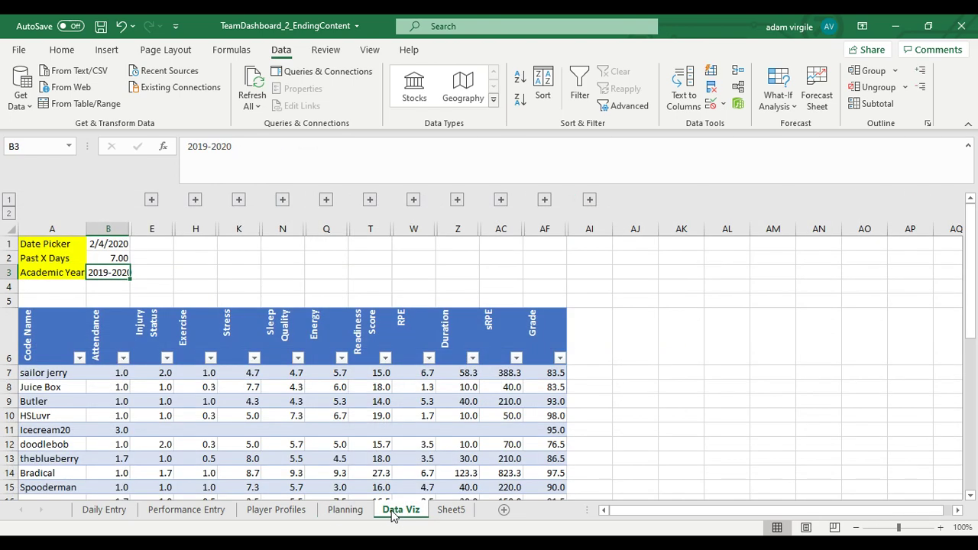